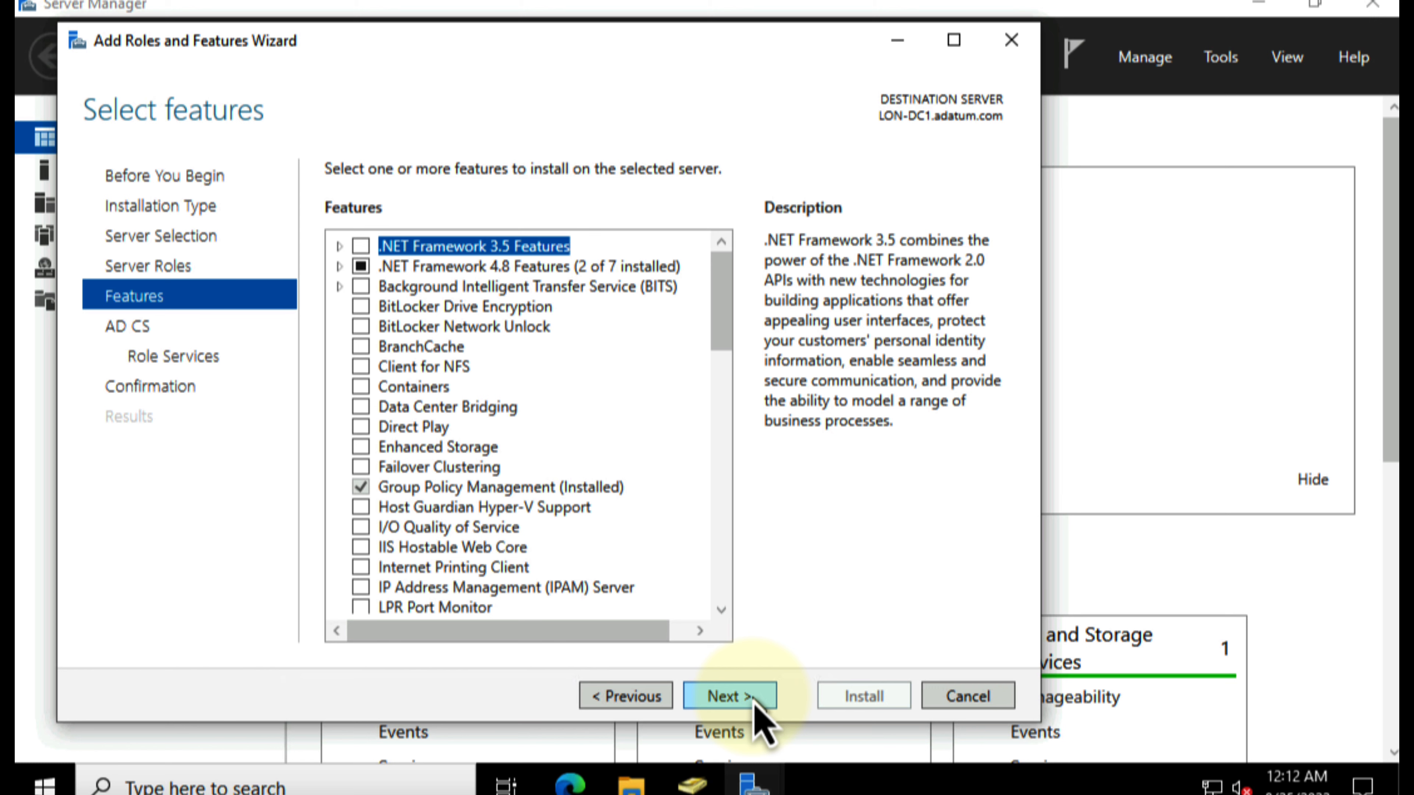
Select the Certificate Enrollment Policy Web Service, Certificate Enrollment Web Service, Certification Authority Web Enrollment and Online Responder role services with their required features
click(758, 703)
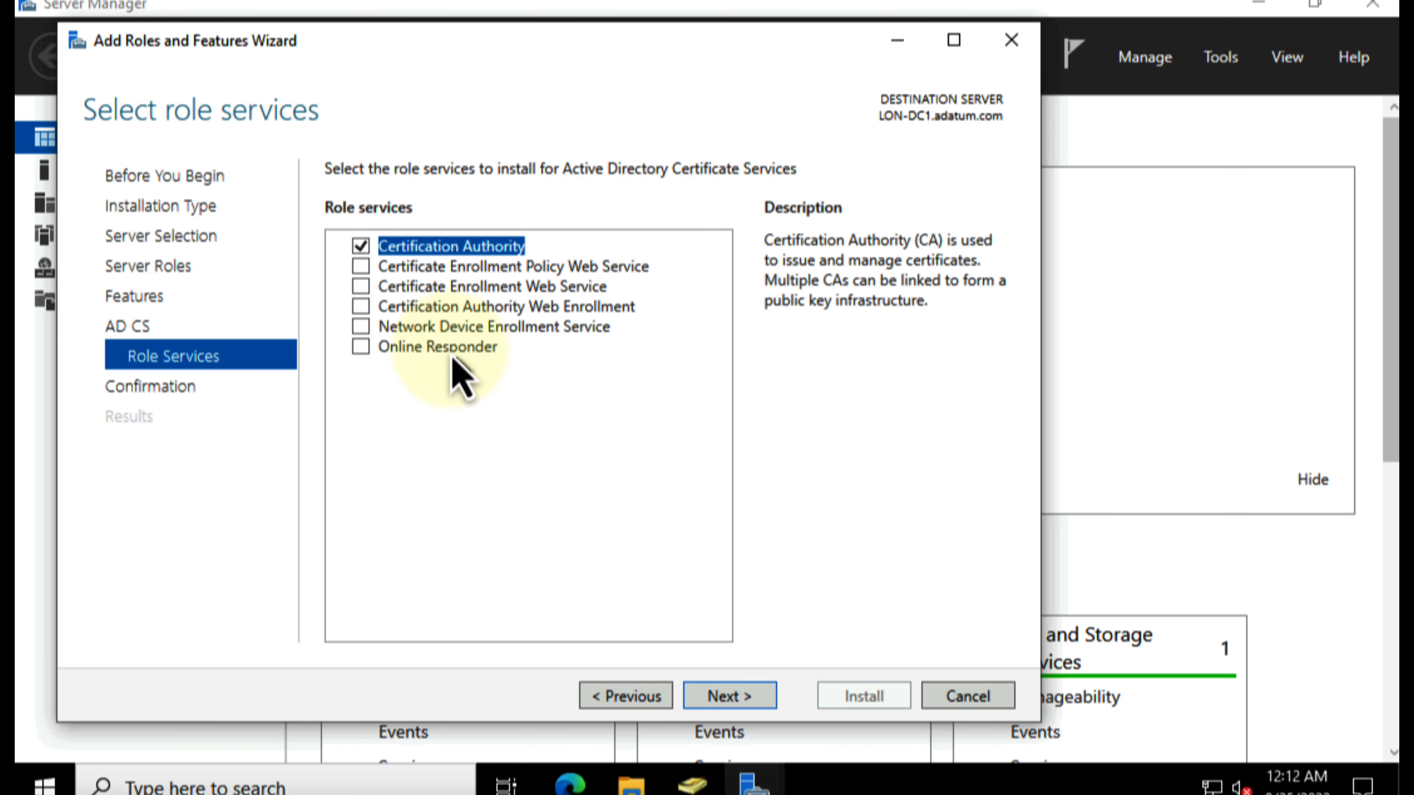
click(563, 271)
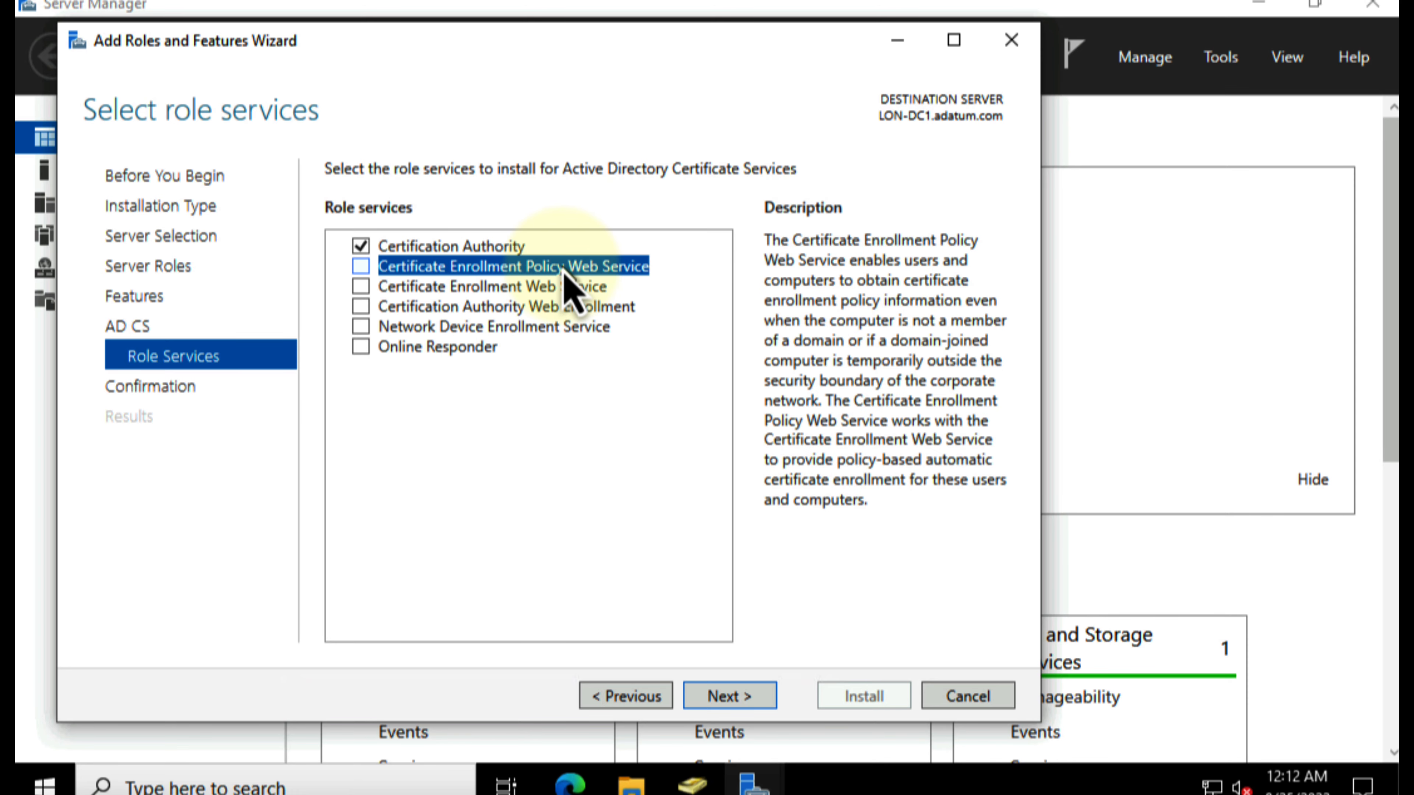
click(361, 271)
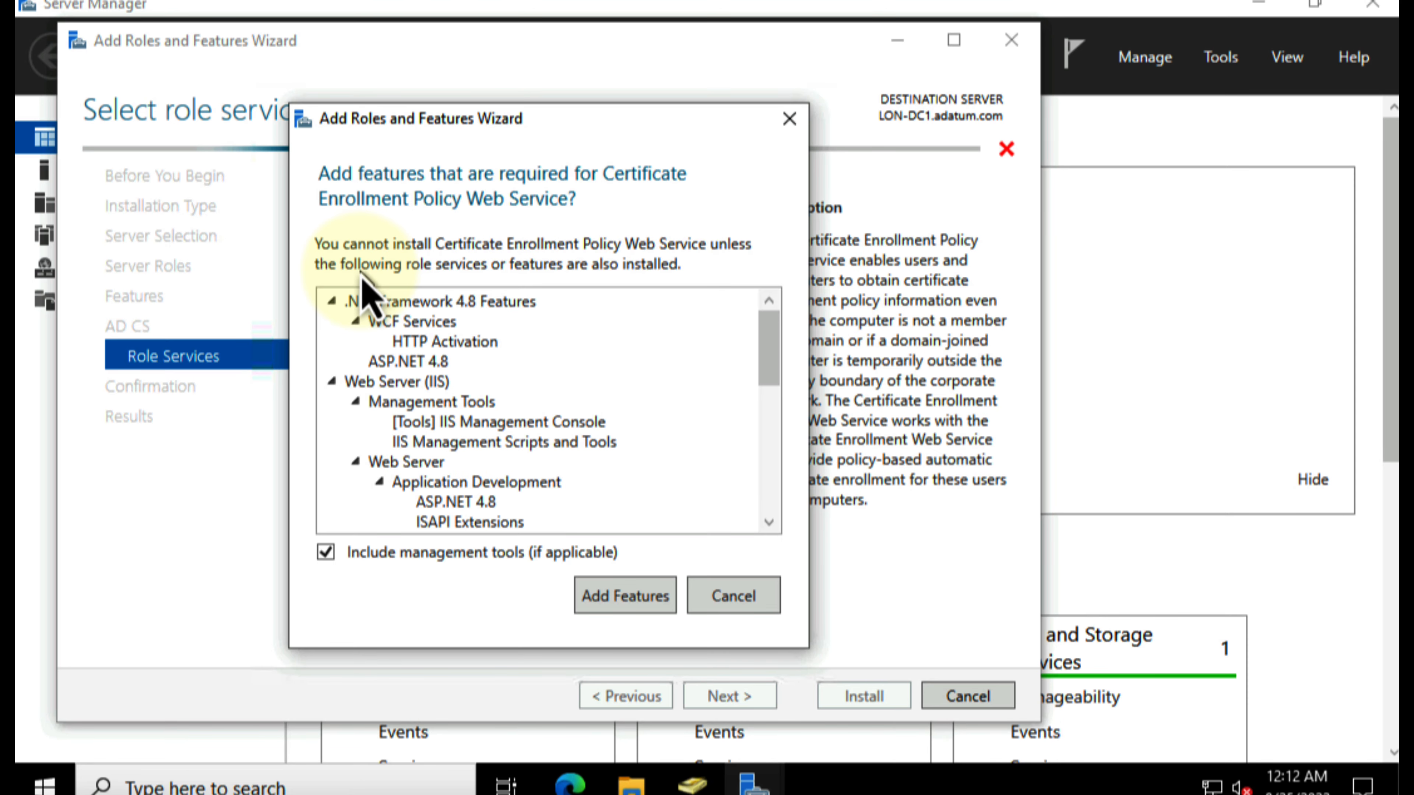
key(Return)
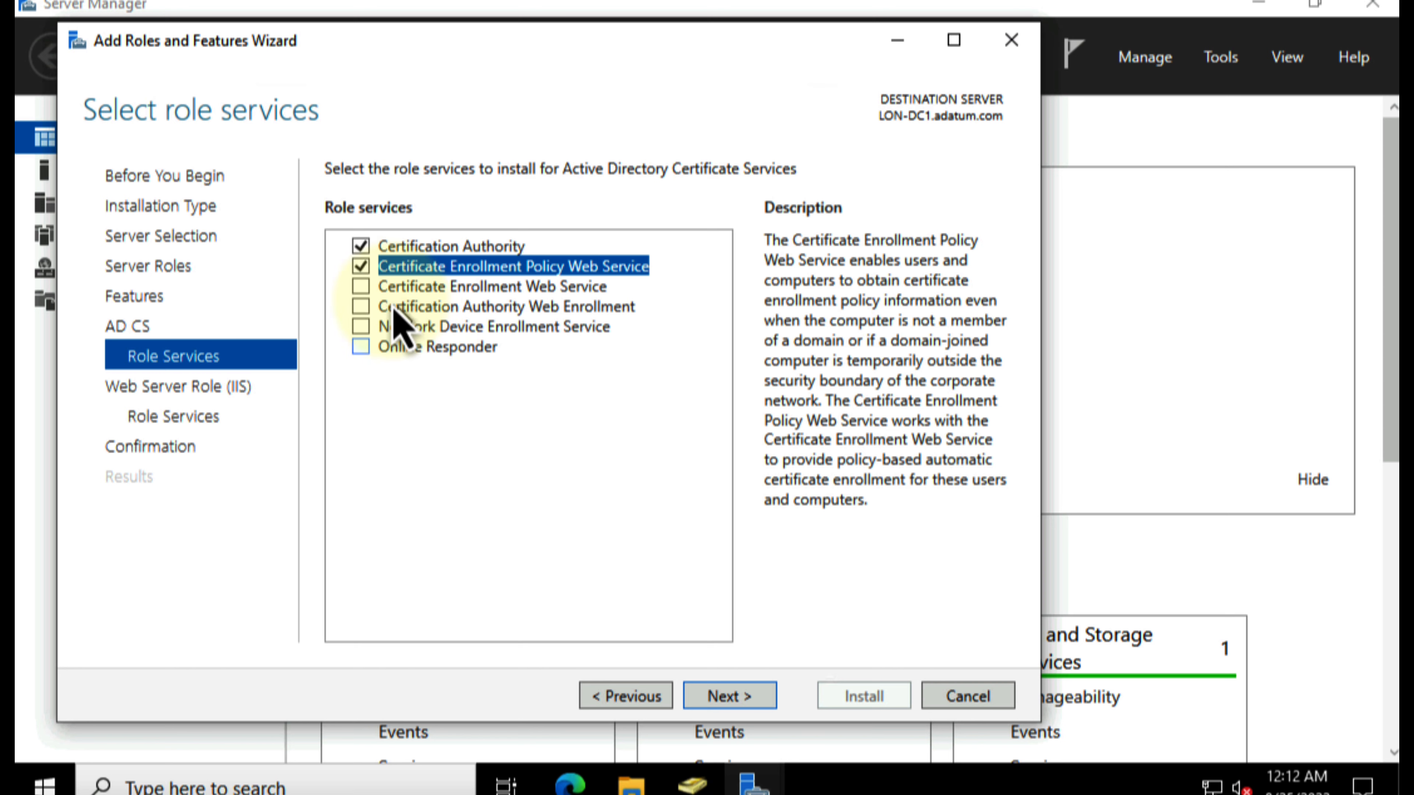
click(361, 287)
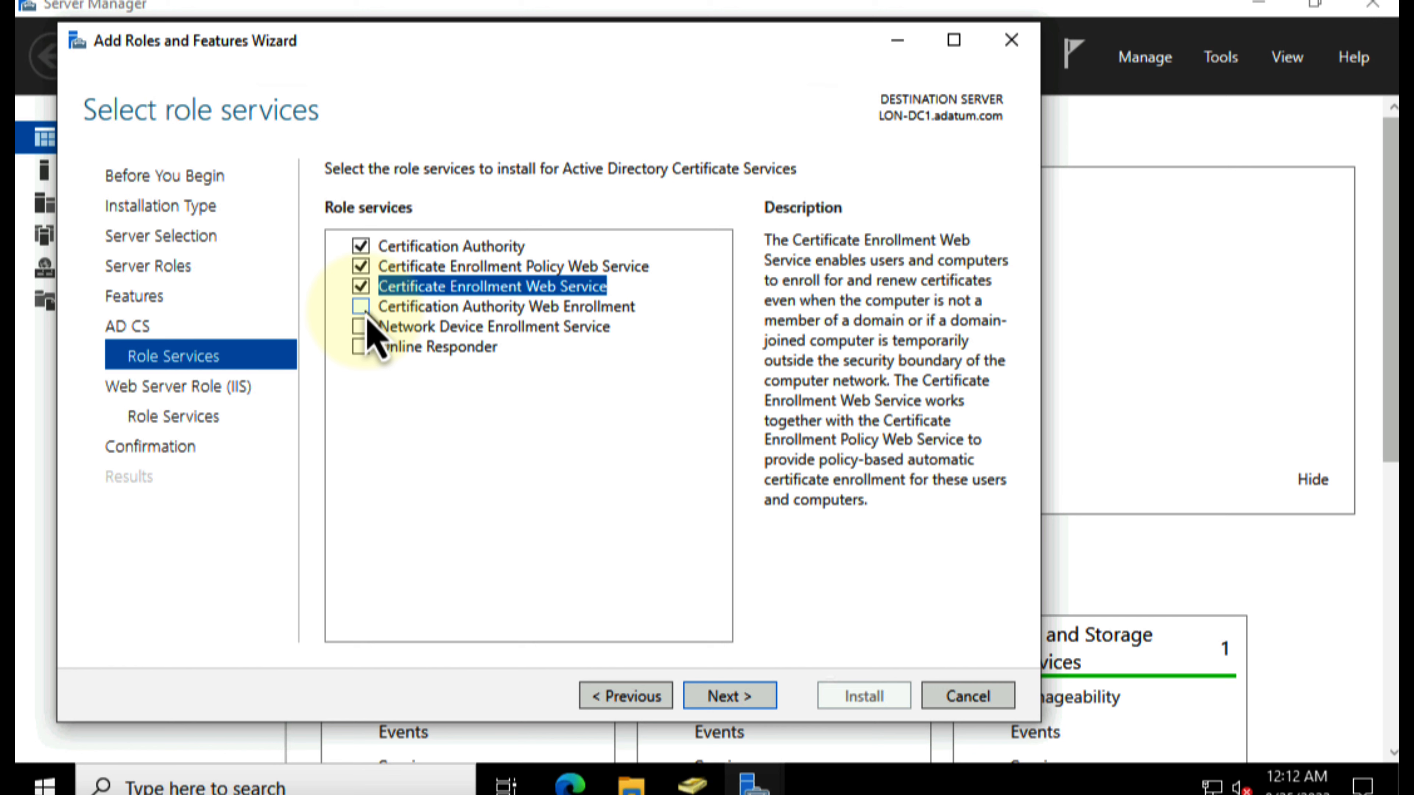
click(362, 310)
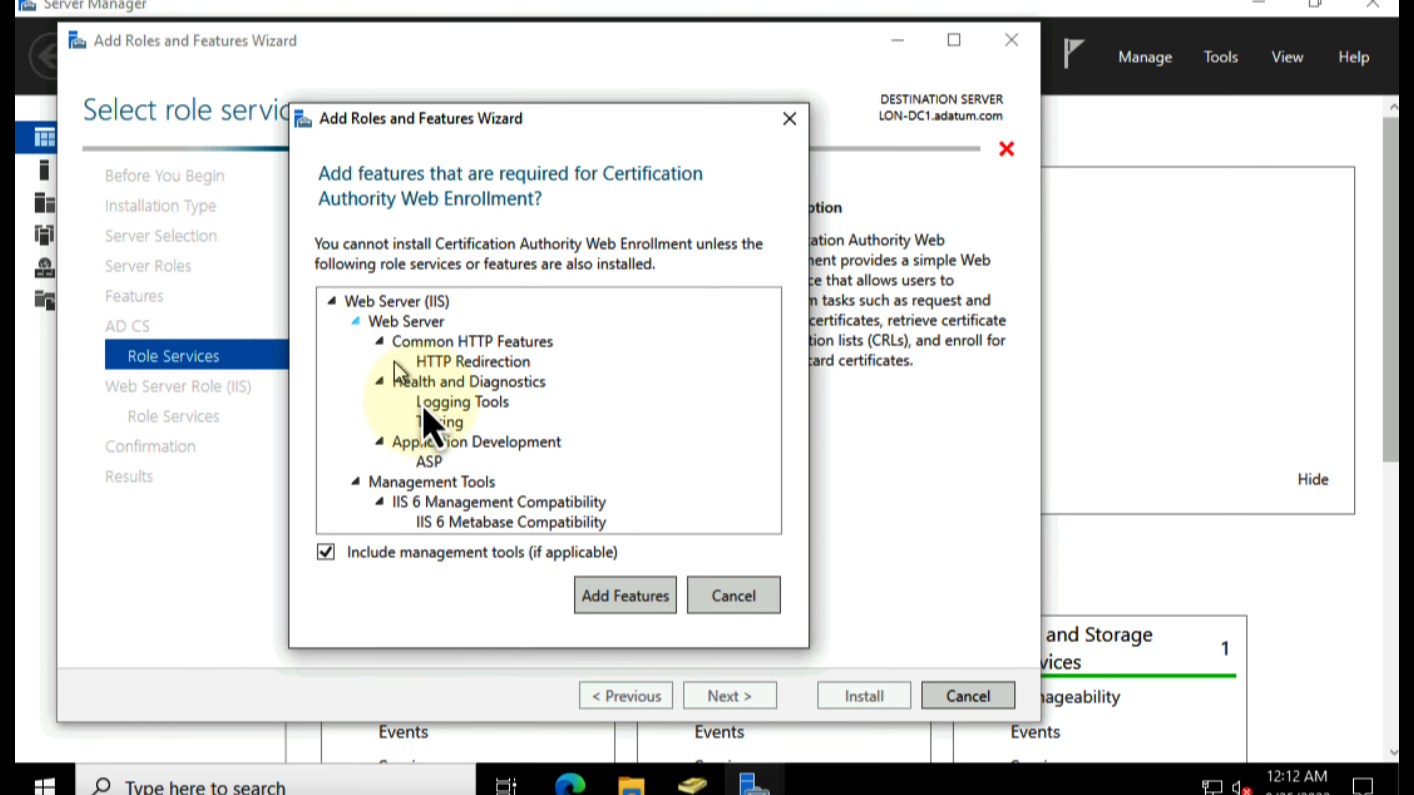
click(612, 601)
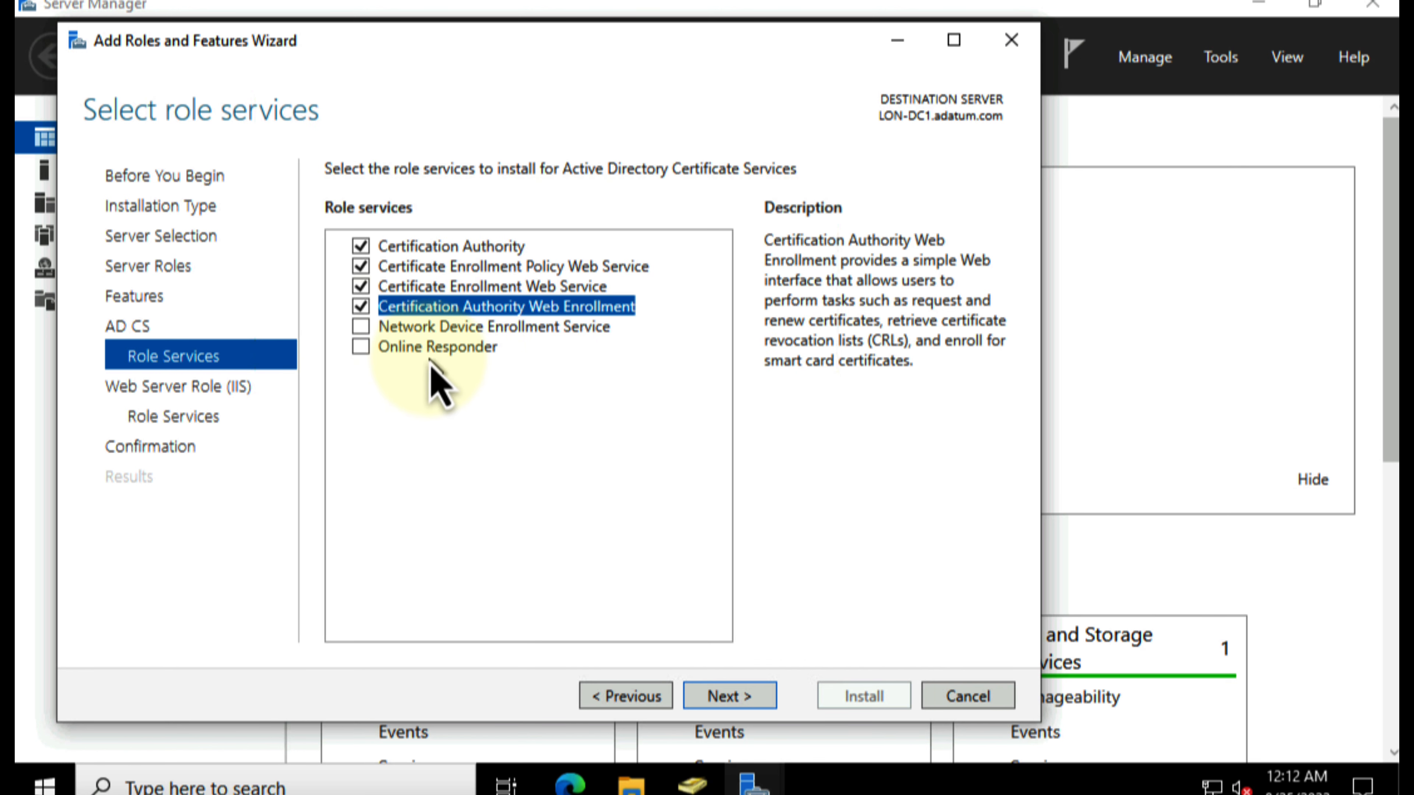
Keep the preselected Web Server (IIS) role services and start installing the selected roles and features
click(729, 696)
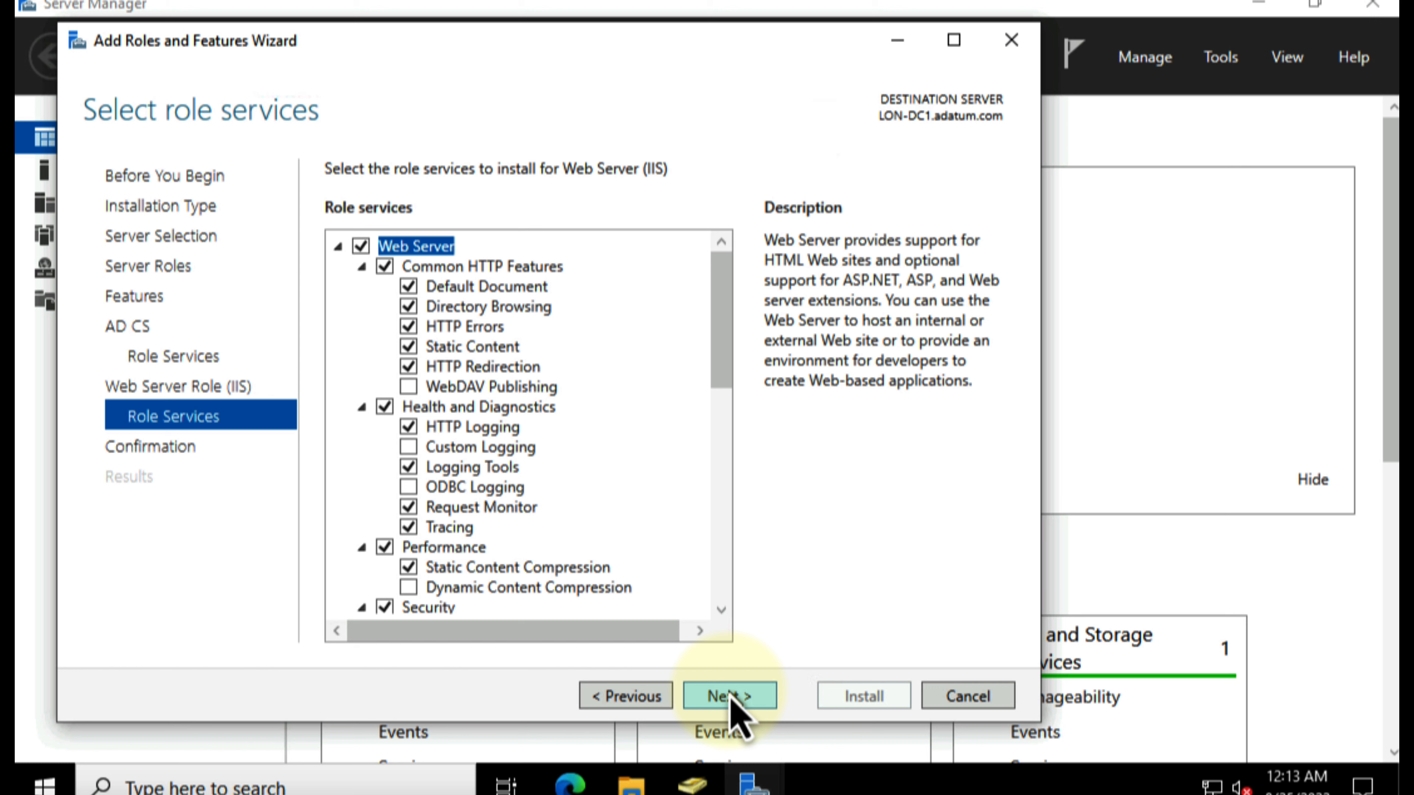
click(730, 697)
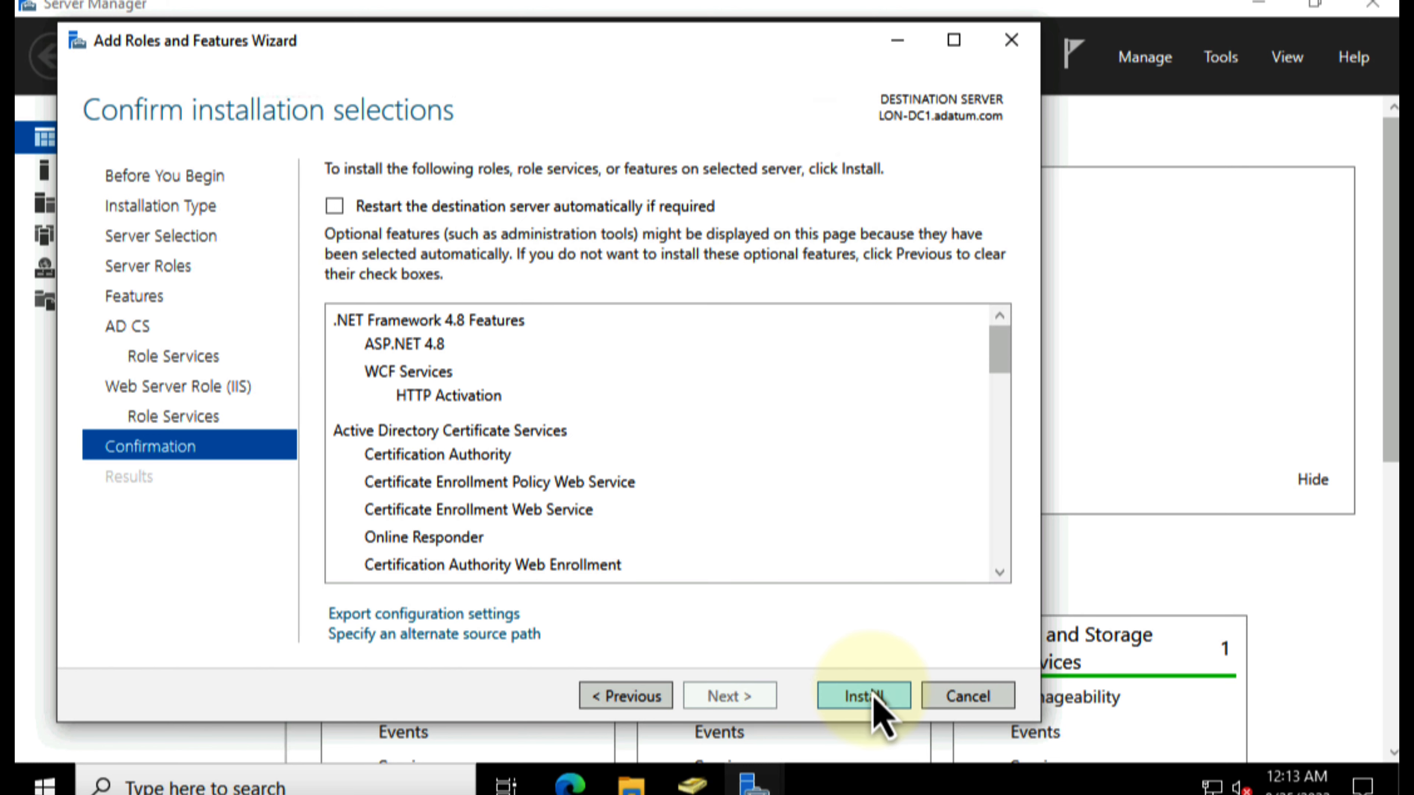
click(875, 700)
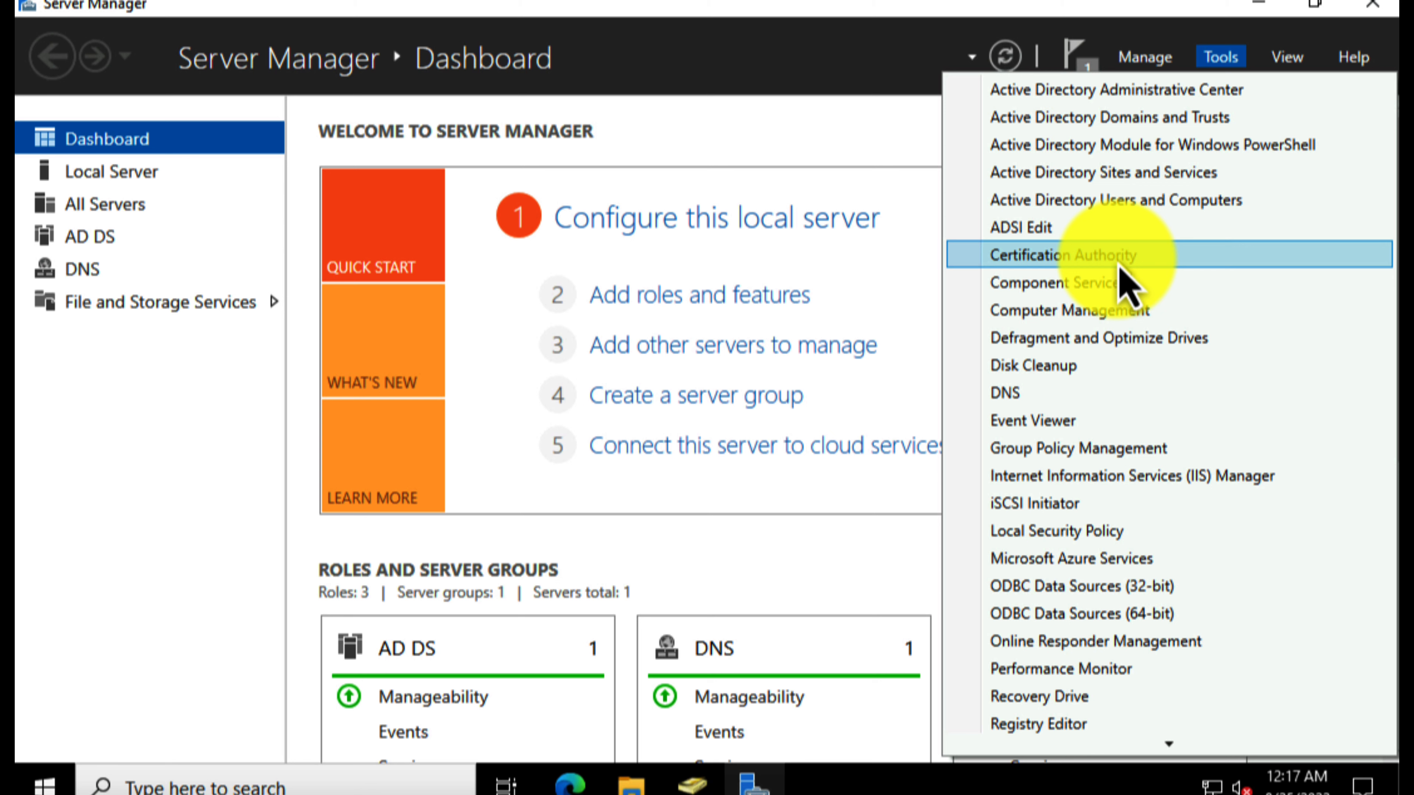
Open the Certification Authority management console and dismiss the error message
click(1063, 254)
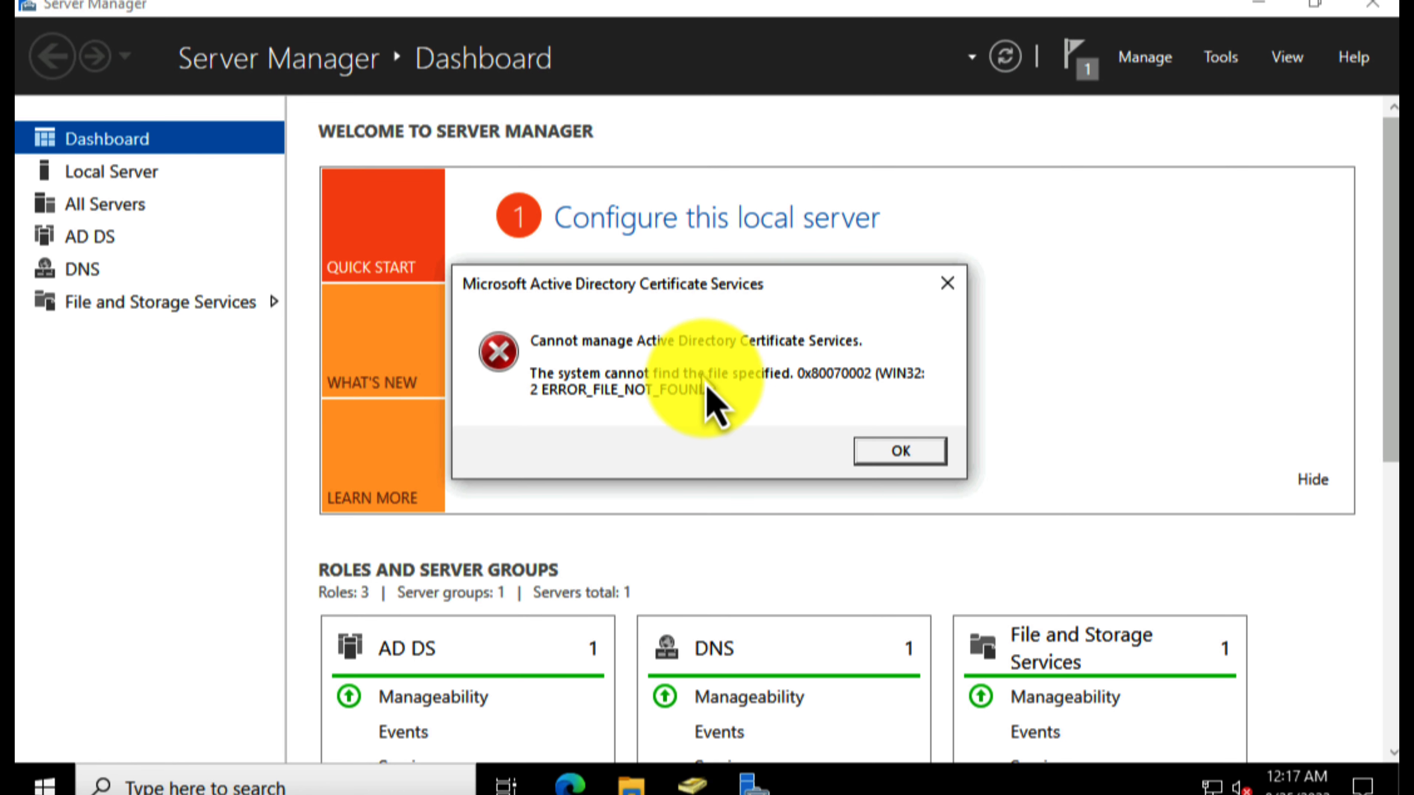
click(904, 454)
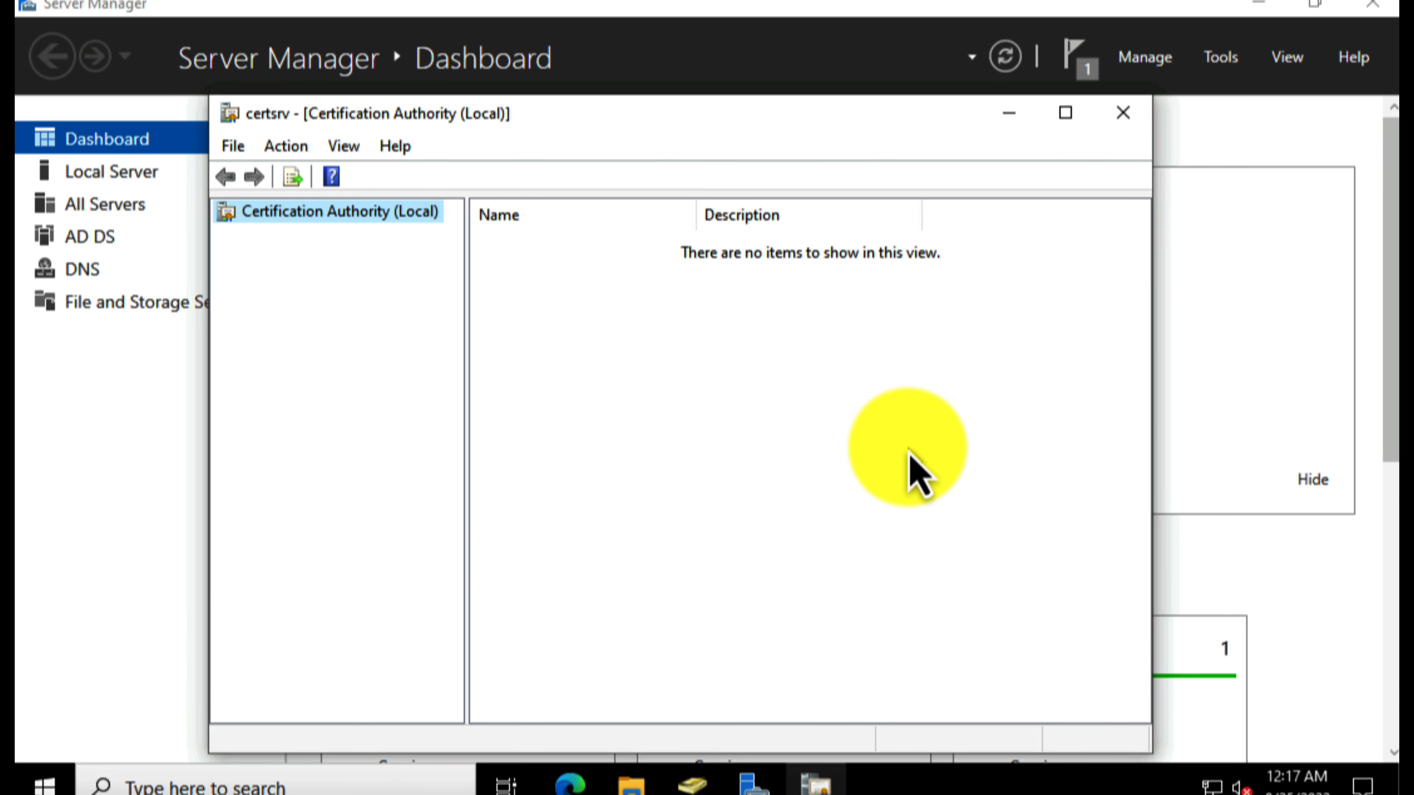
double_click(827, 129)
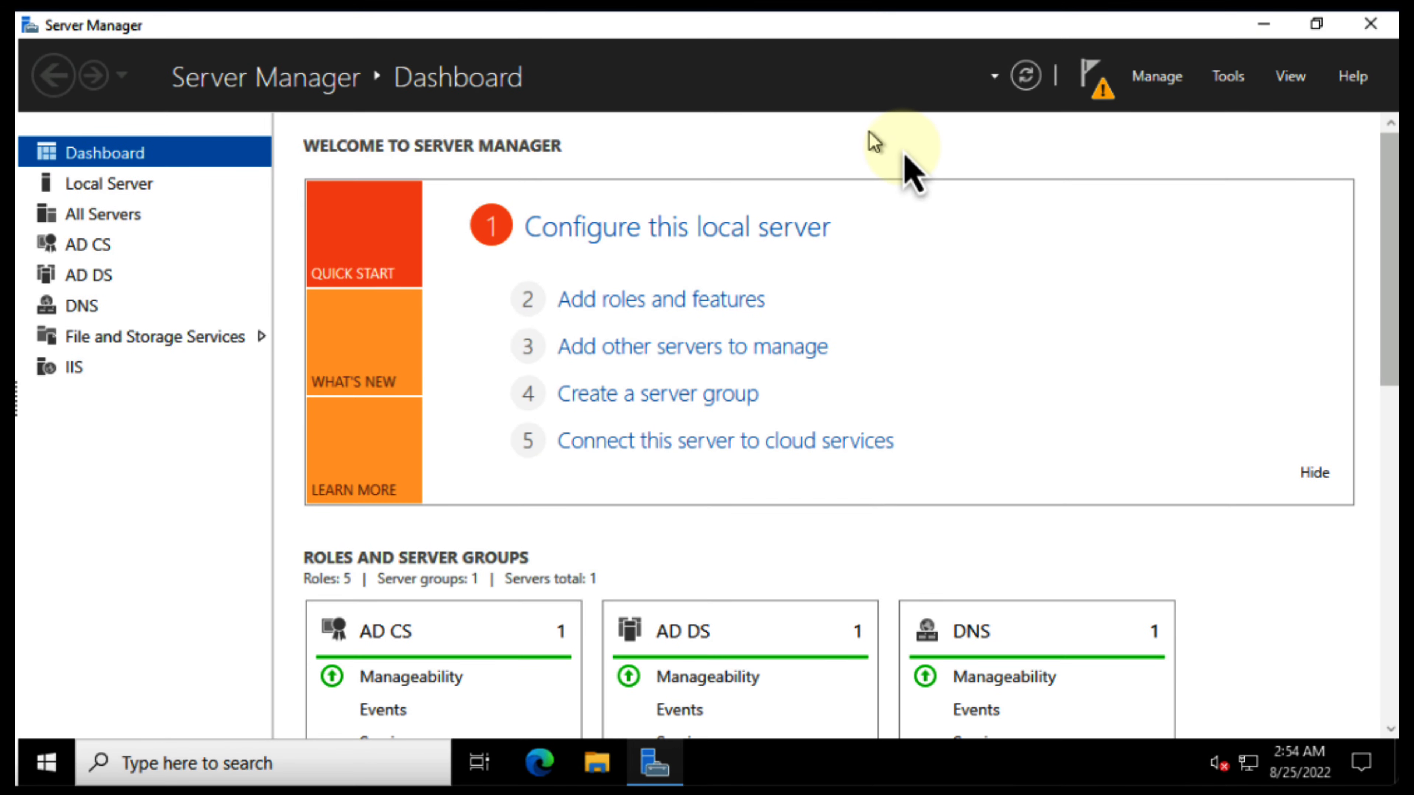
Start the post-deployment configuration of Active Directory Certificate Services and accept the ADATUM\Administrator credentials
click(1105, 97)
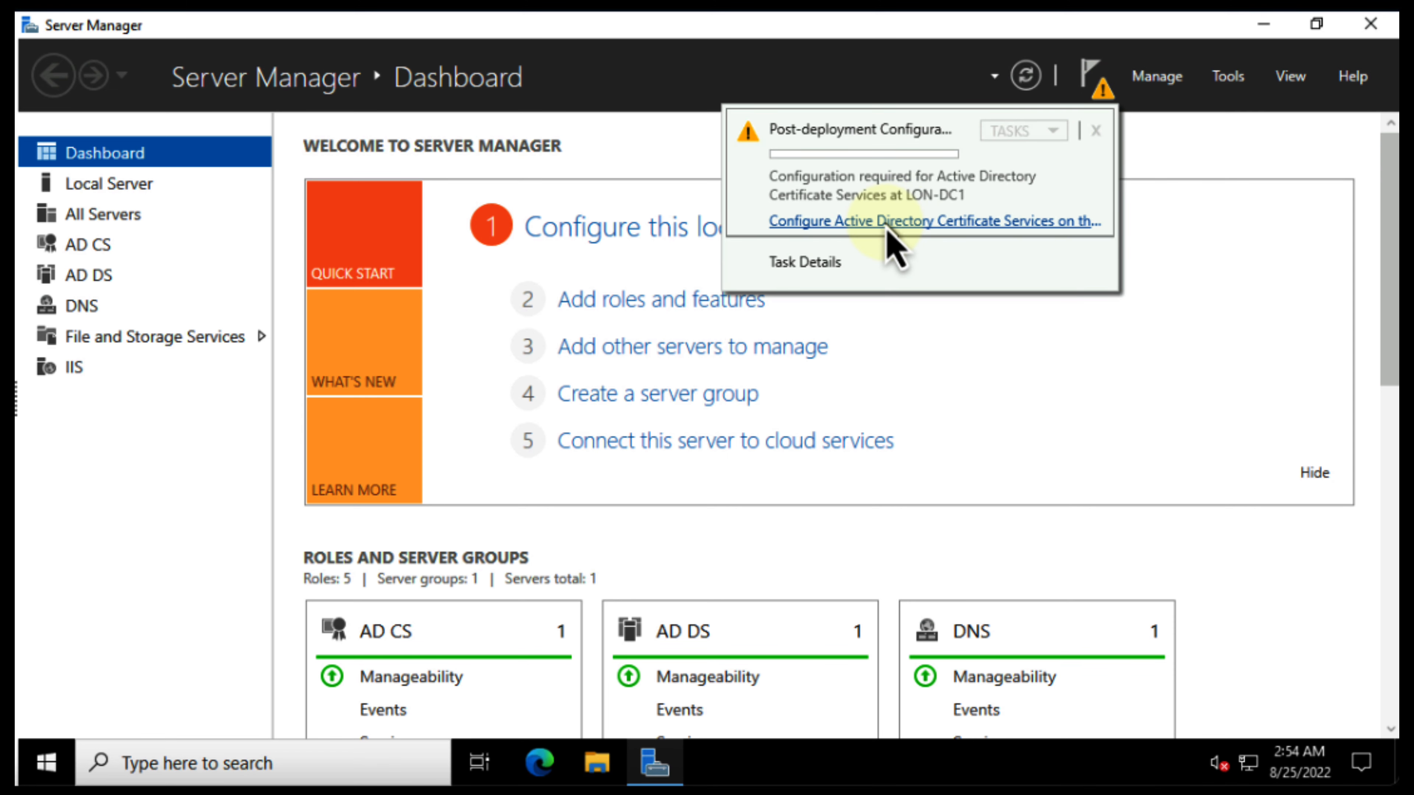
click(867, 223)
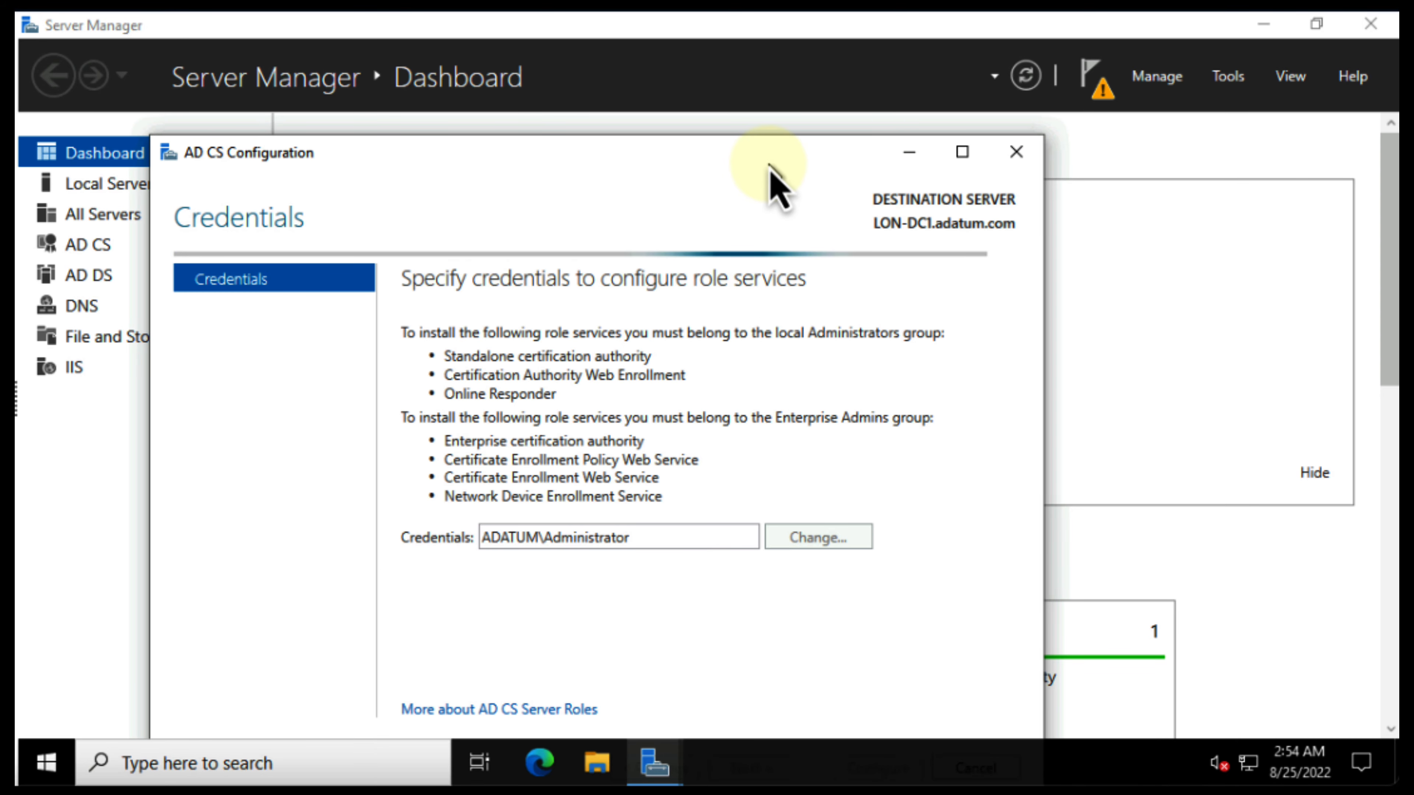
drag(779, 161, 775, 70)
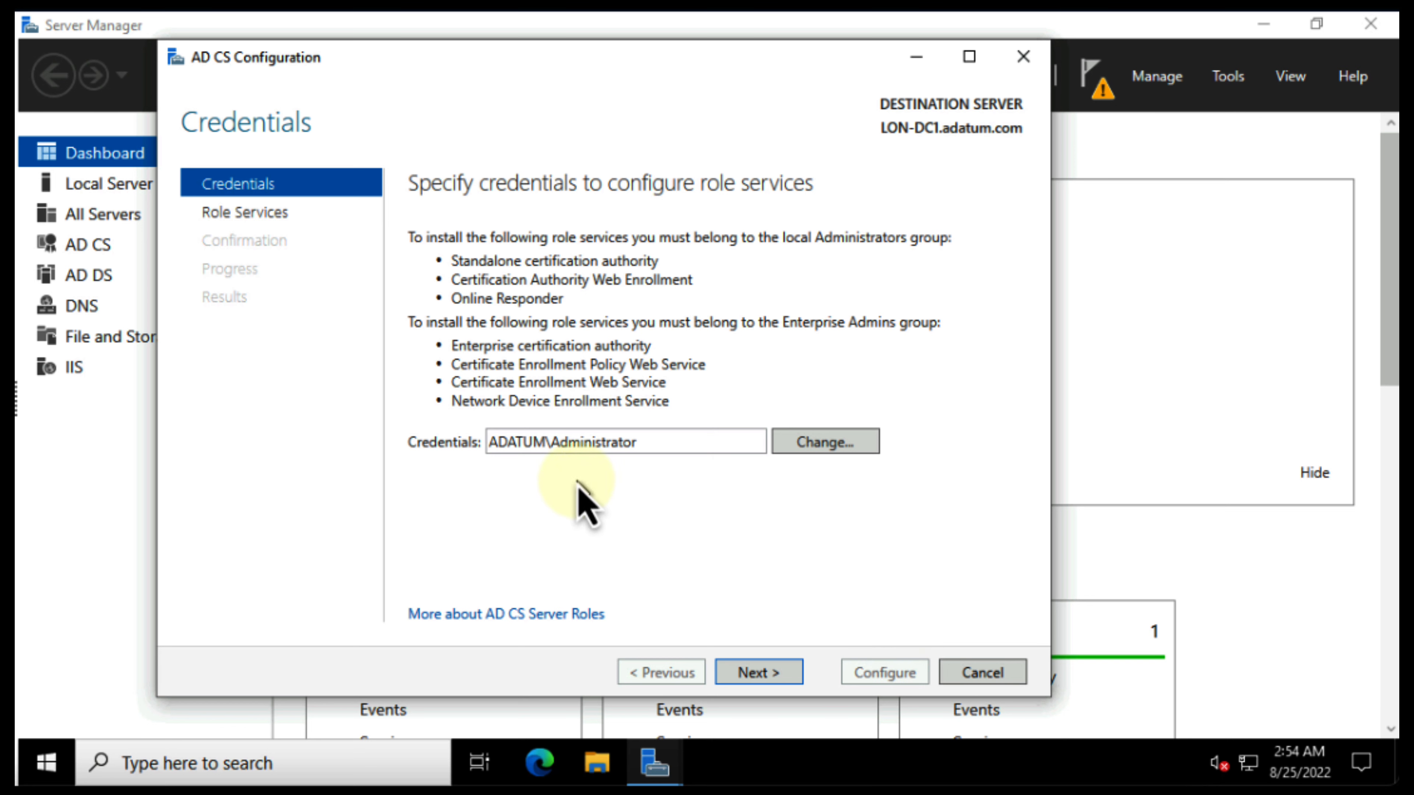
click(751, 673)
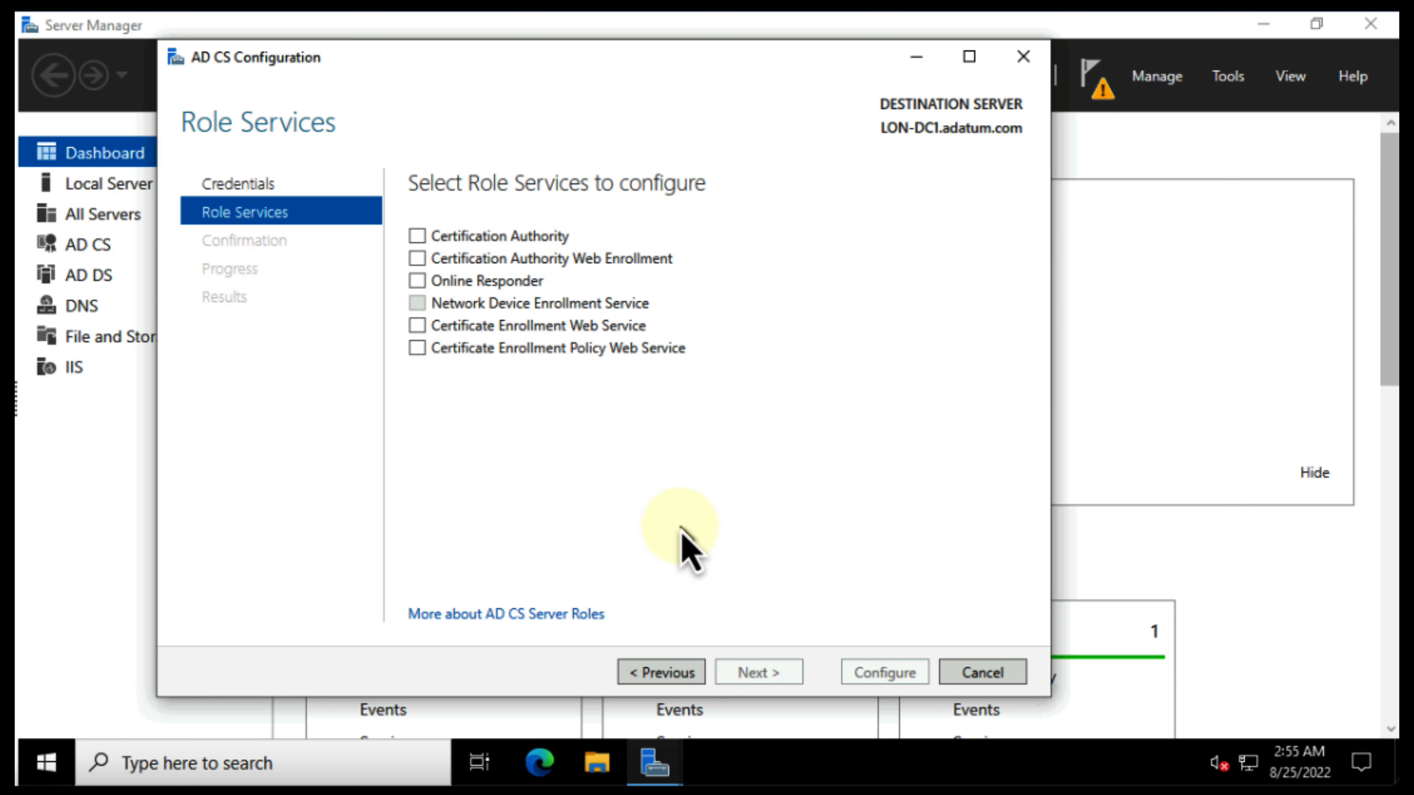
Choose Certification Authority, Certification Authority Web Enrollment, Online Responder and Certificate Enrollment Policy Web Service as the role services to configure
click(417, 238)
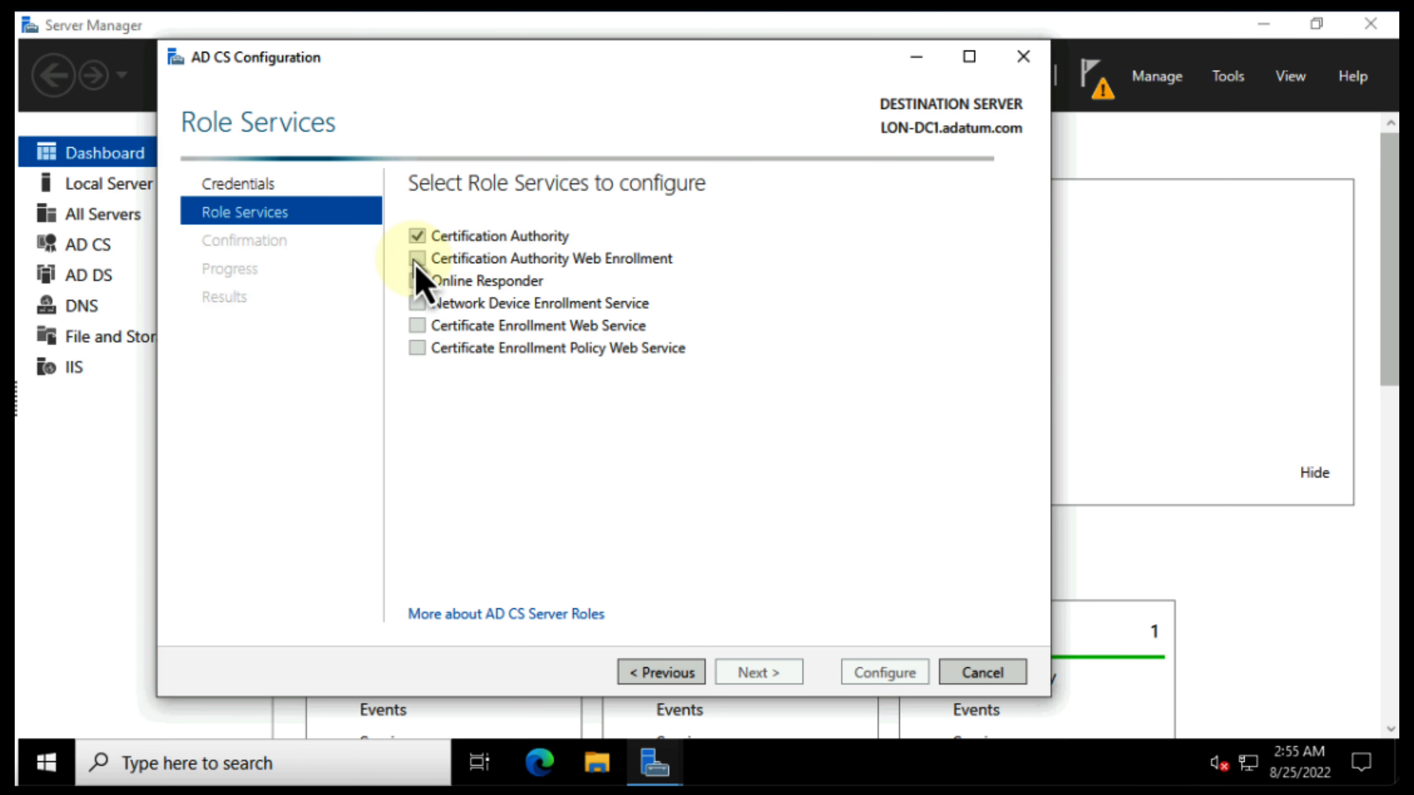
click(419, 260)
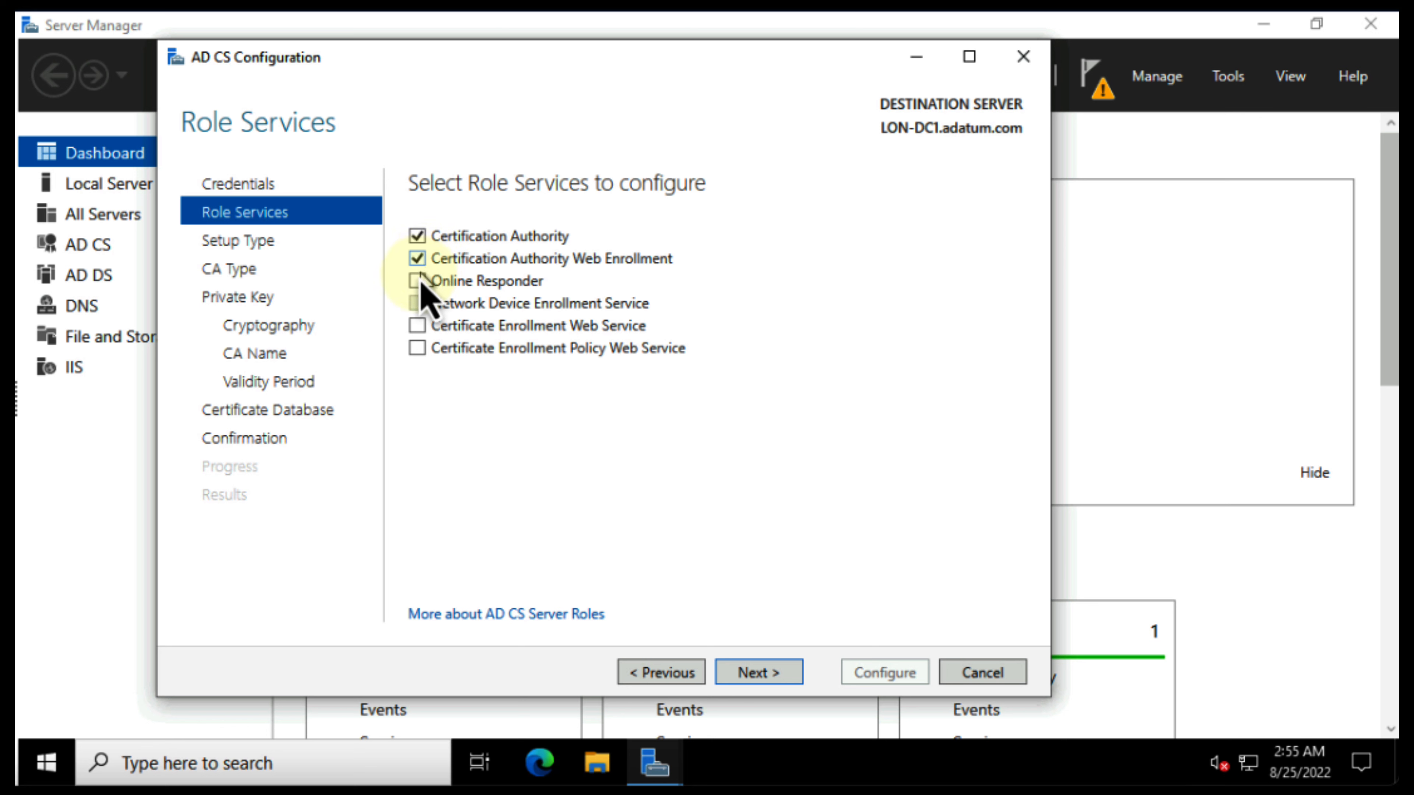
click(419, 282)
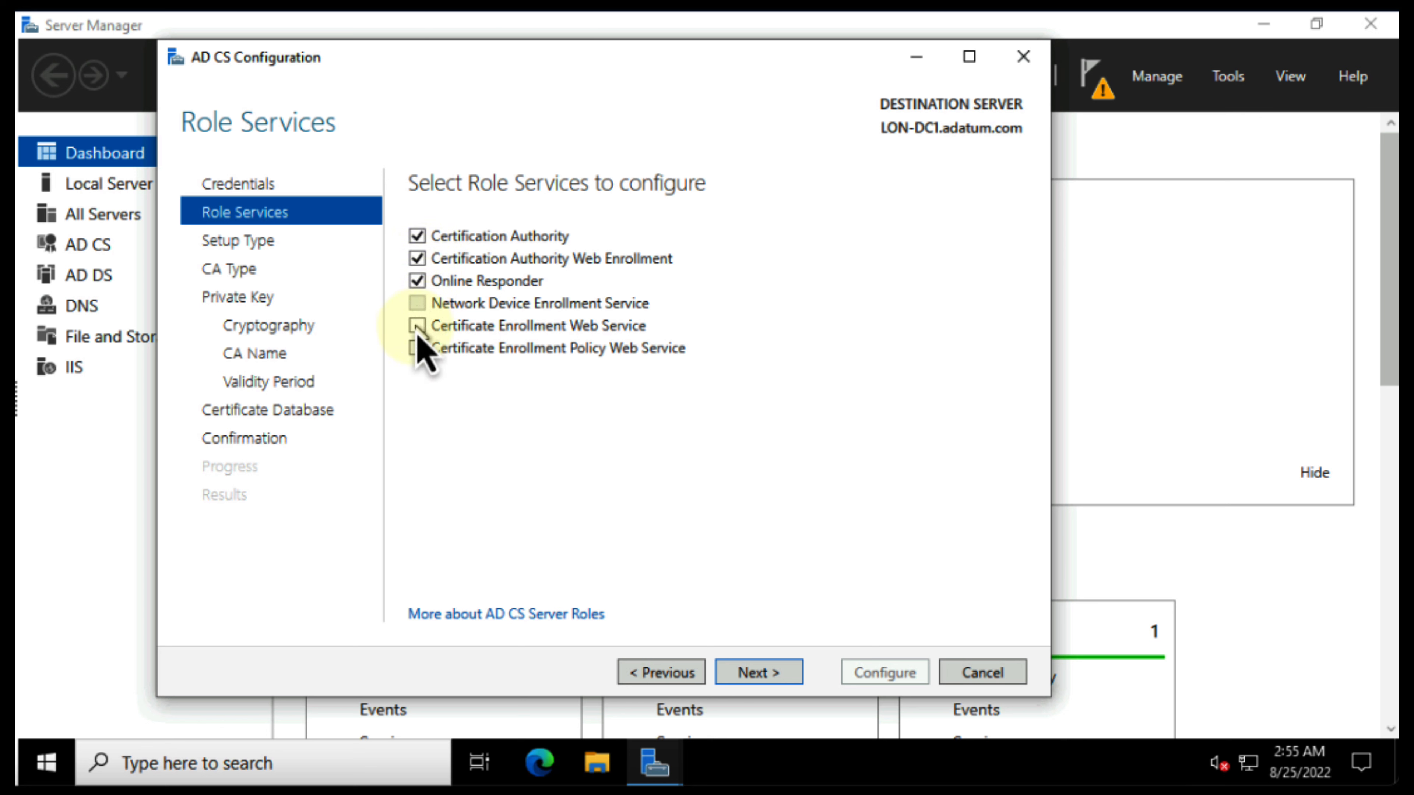
click(418, 326)
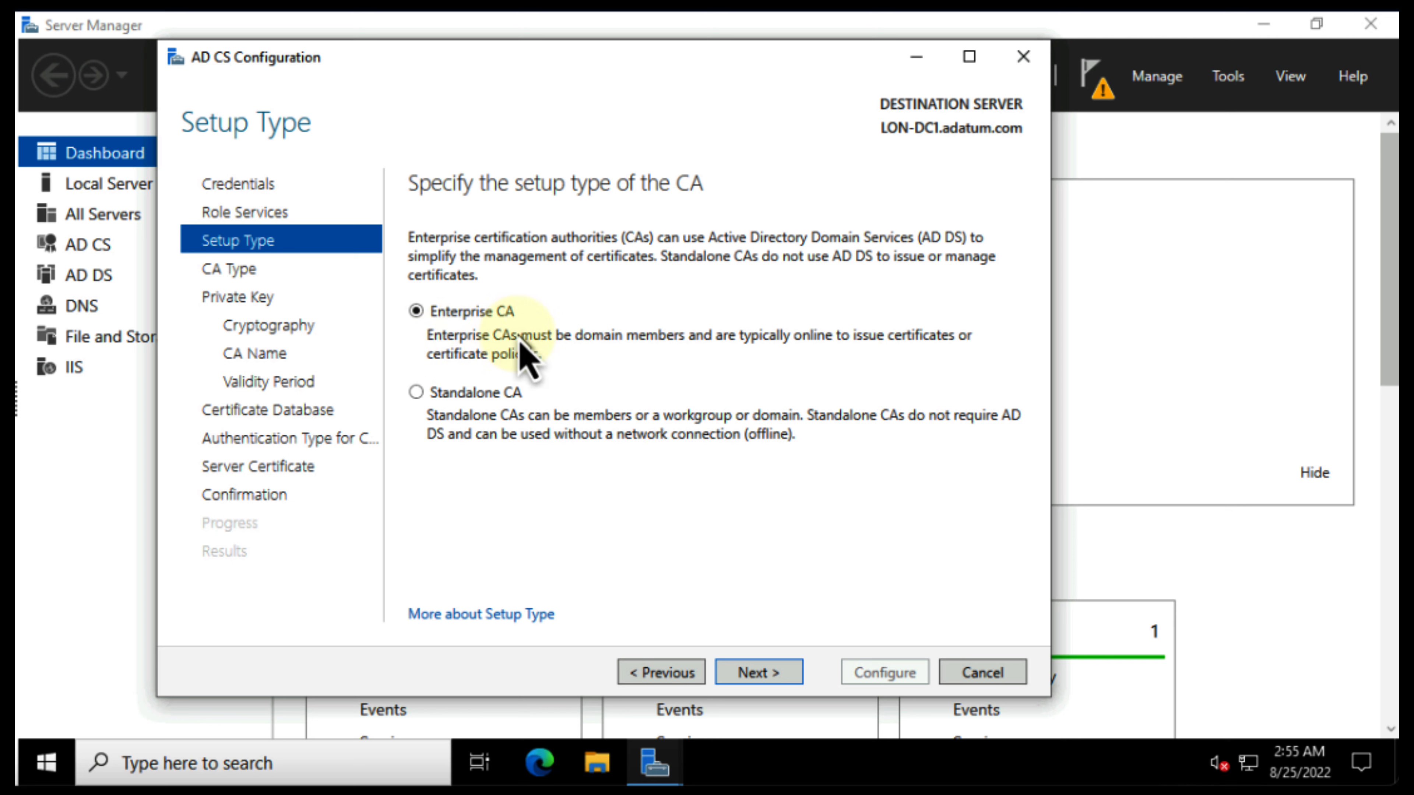
Set the CA setup type to Enterprise CA and the CA type to Root CA
click(487, 393)
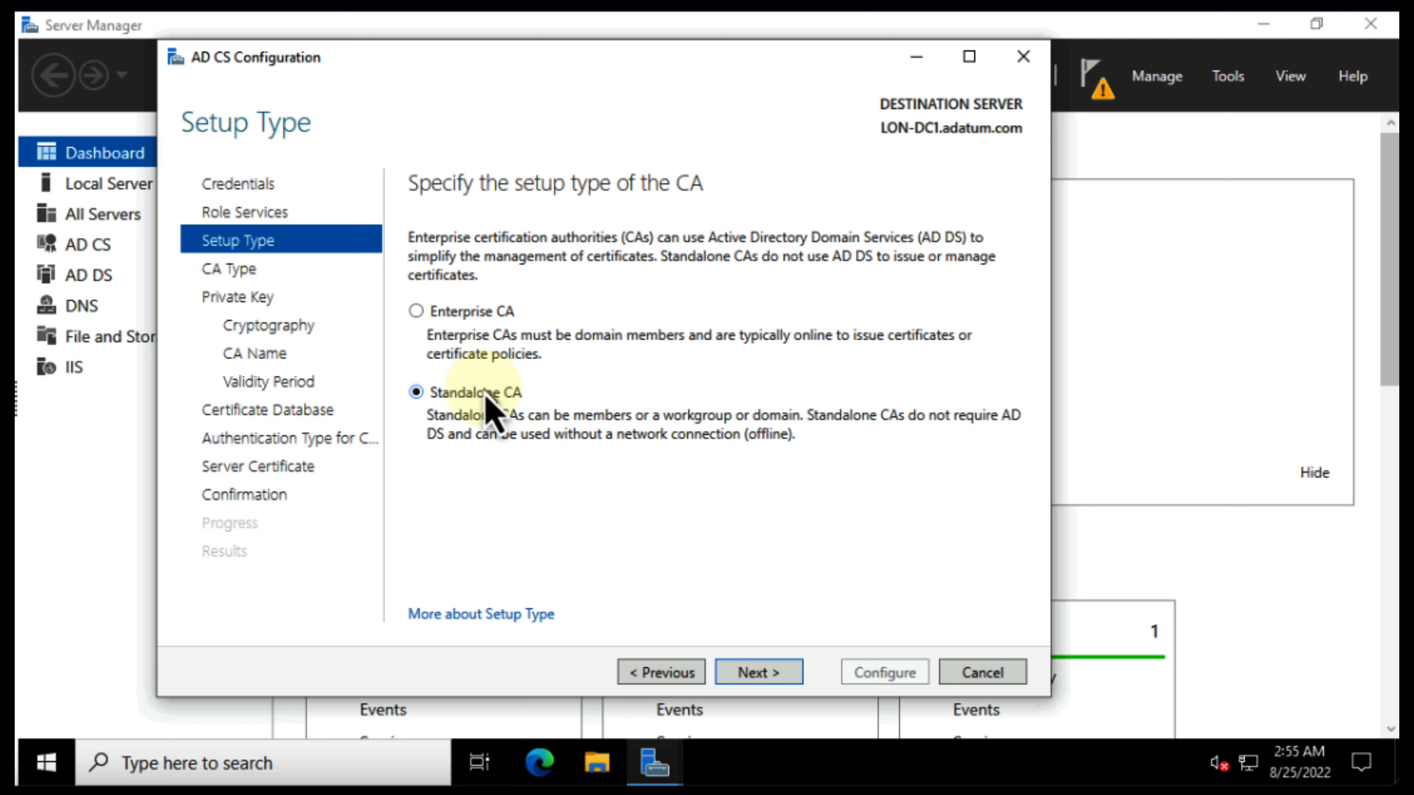
click(458, 316)
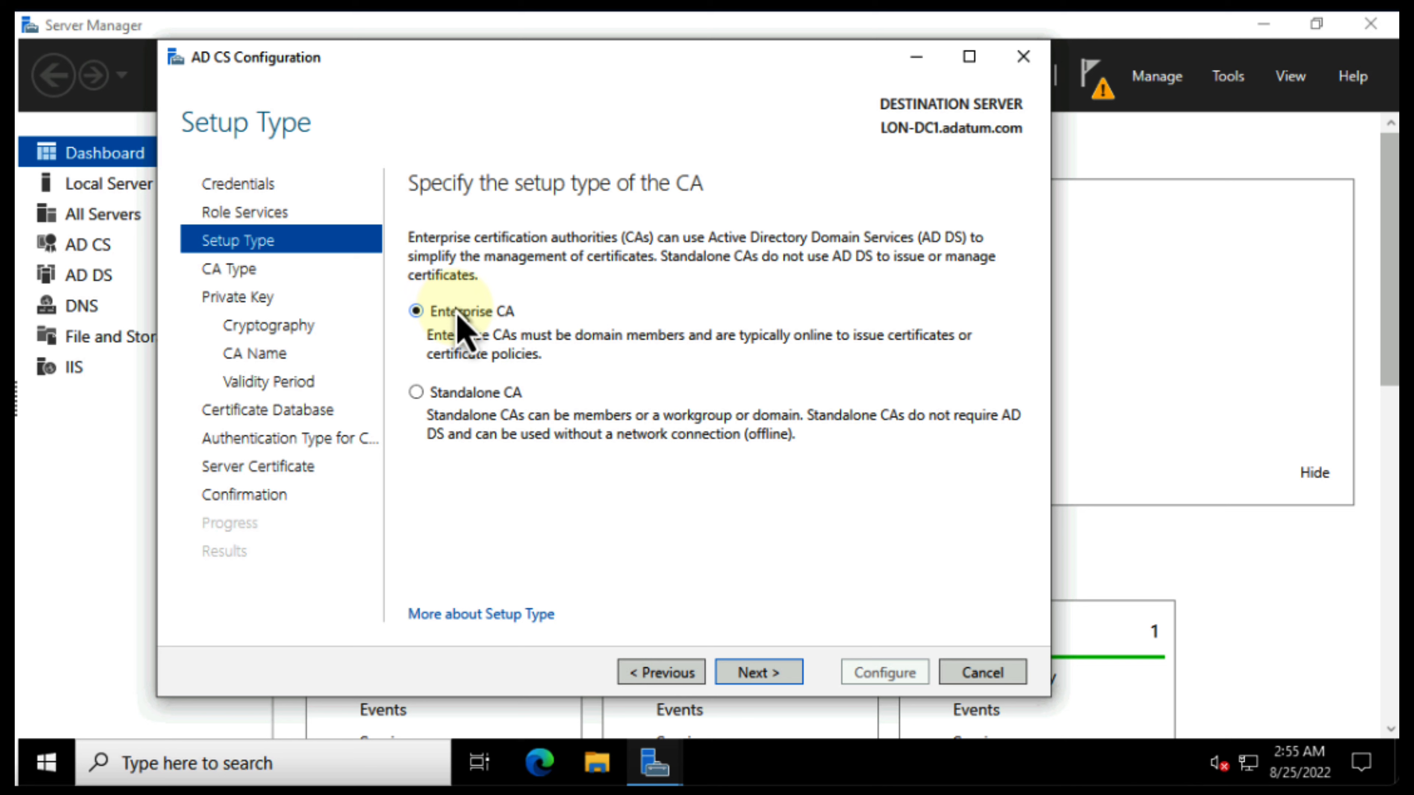
click(758, 674)
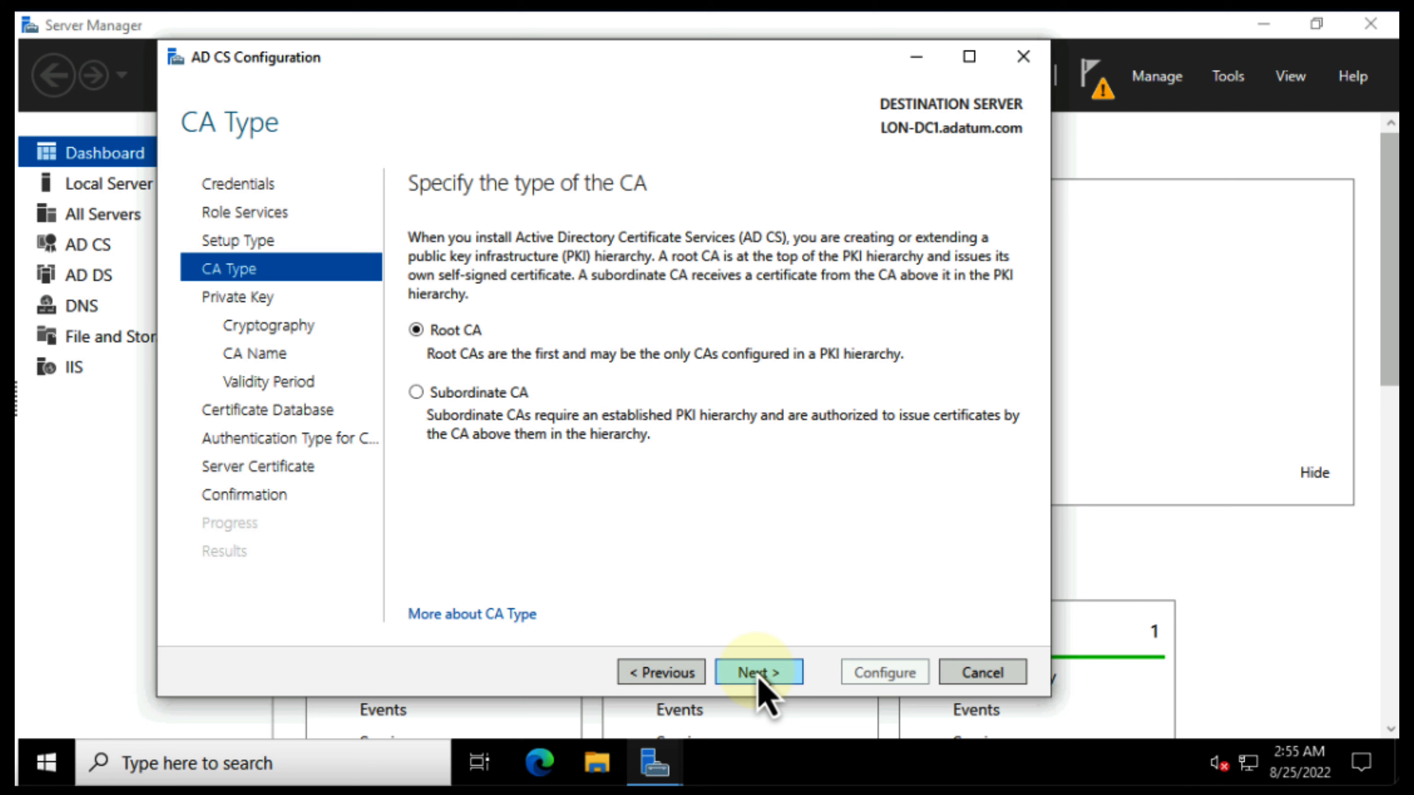
click(467, 402)
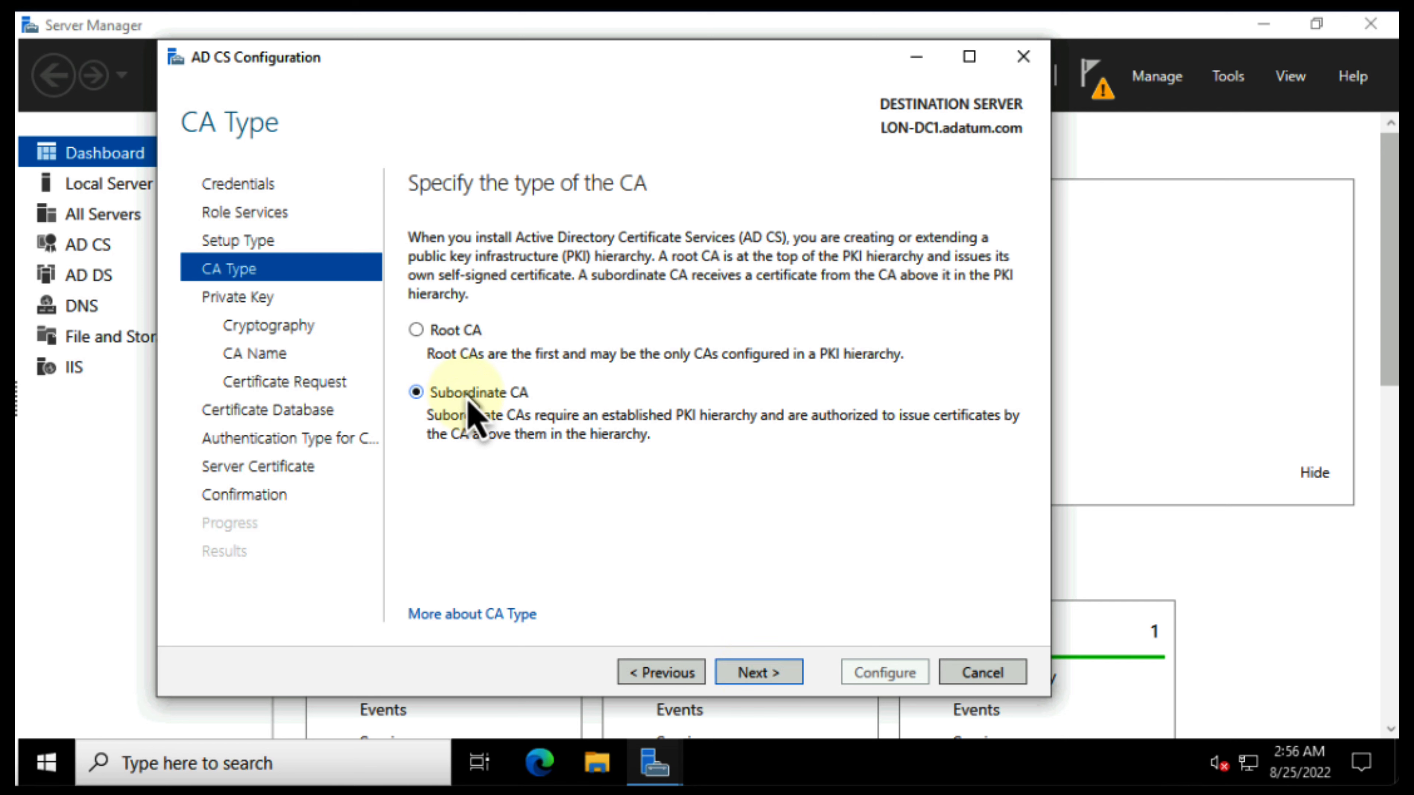
click(452, 335)
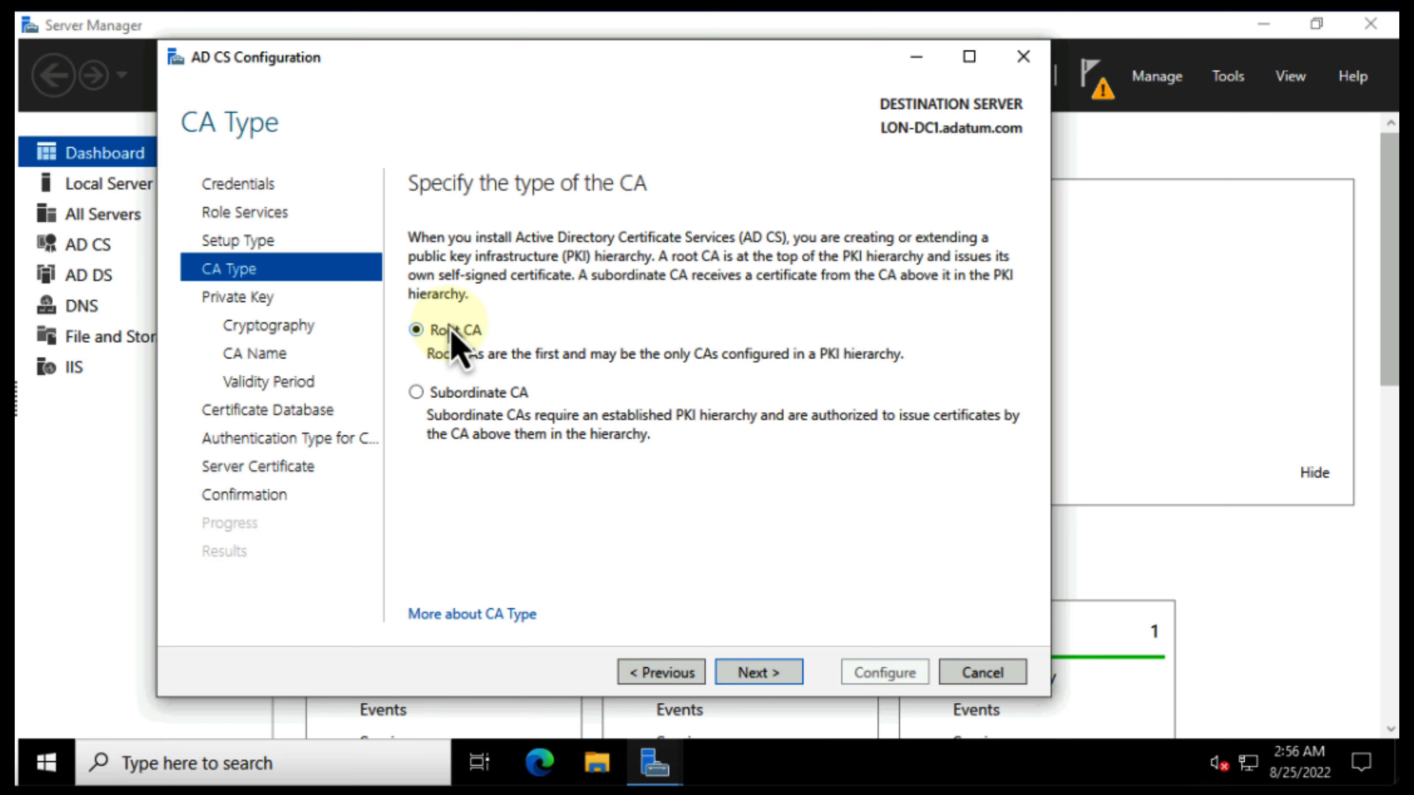
click(787, 675)
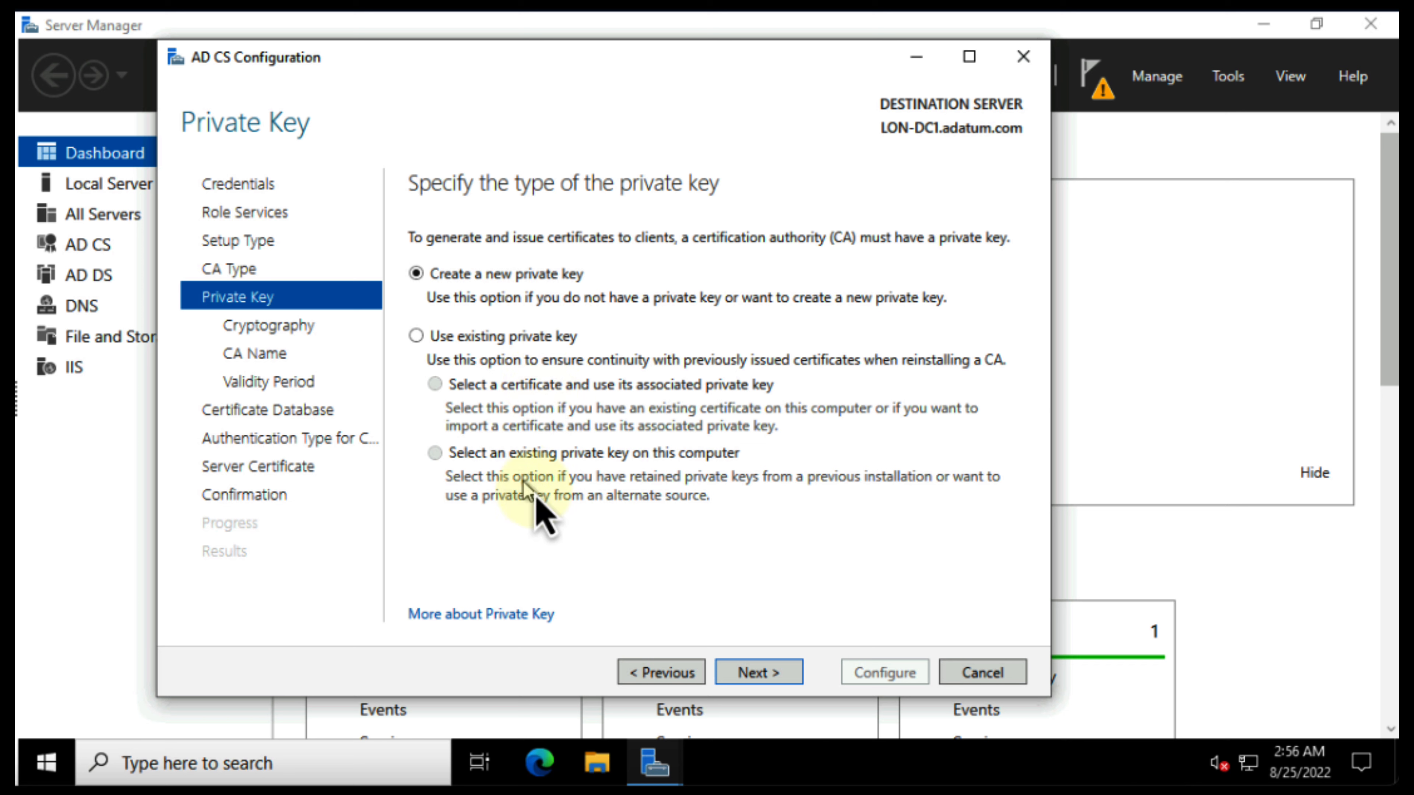
Create a new private key with a 2048 key length and the SHA256 hash algorithm
click(773, 675)
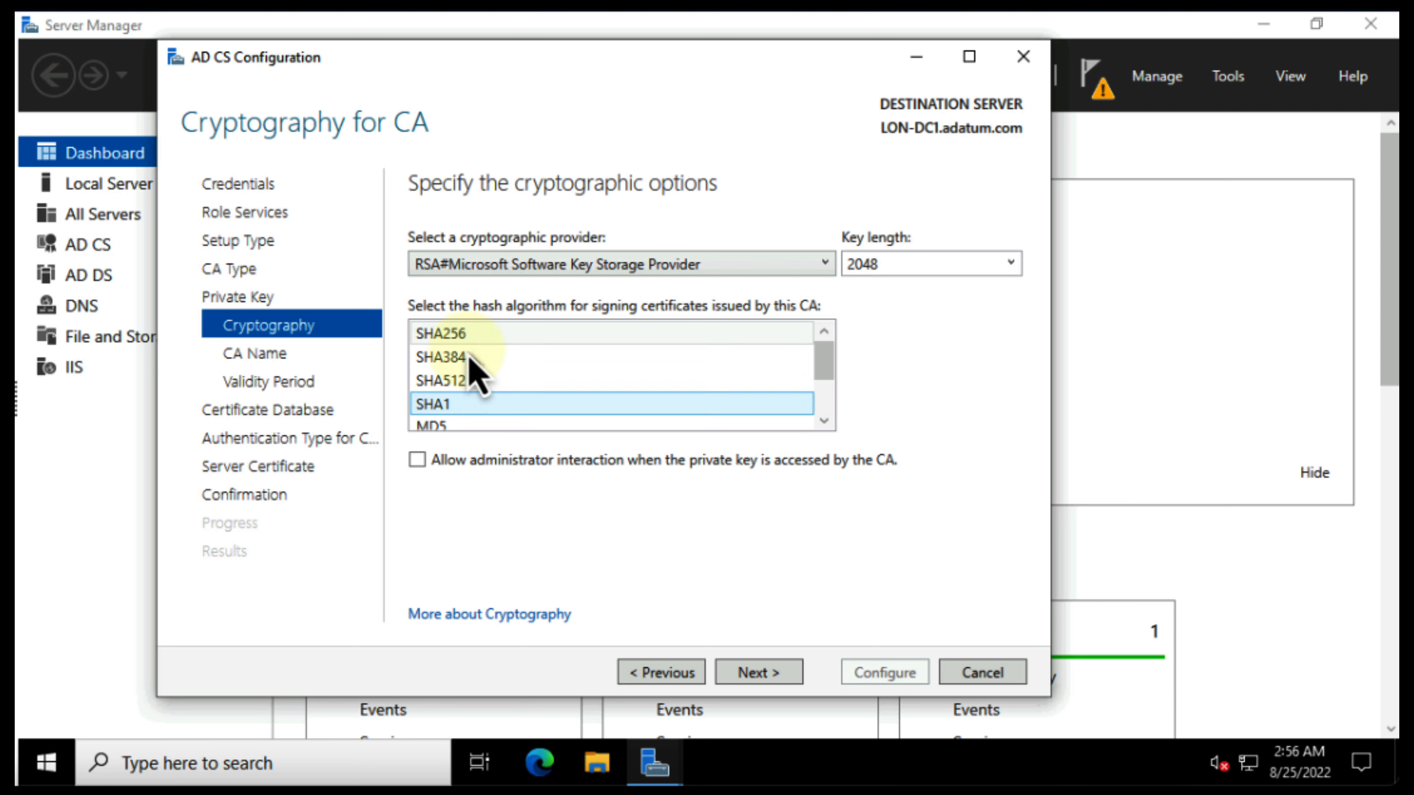
click(477, 335)
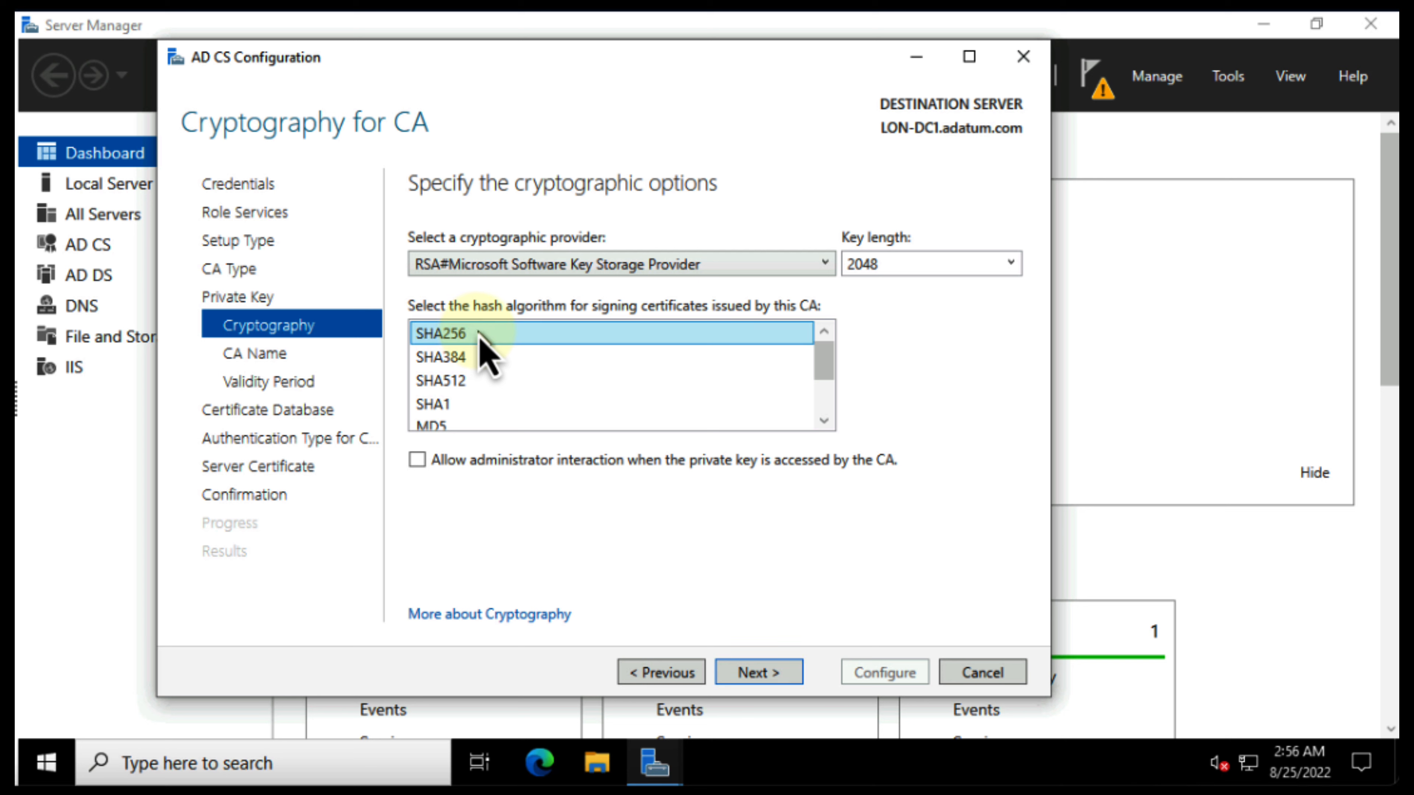
click(760, 676)
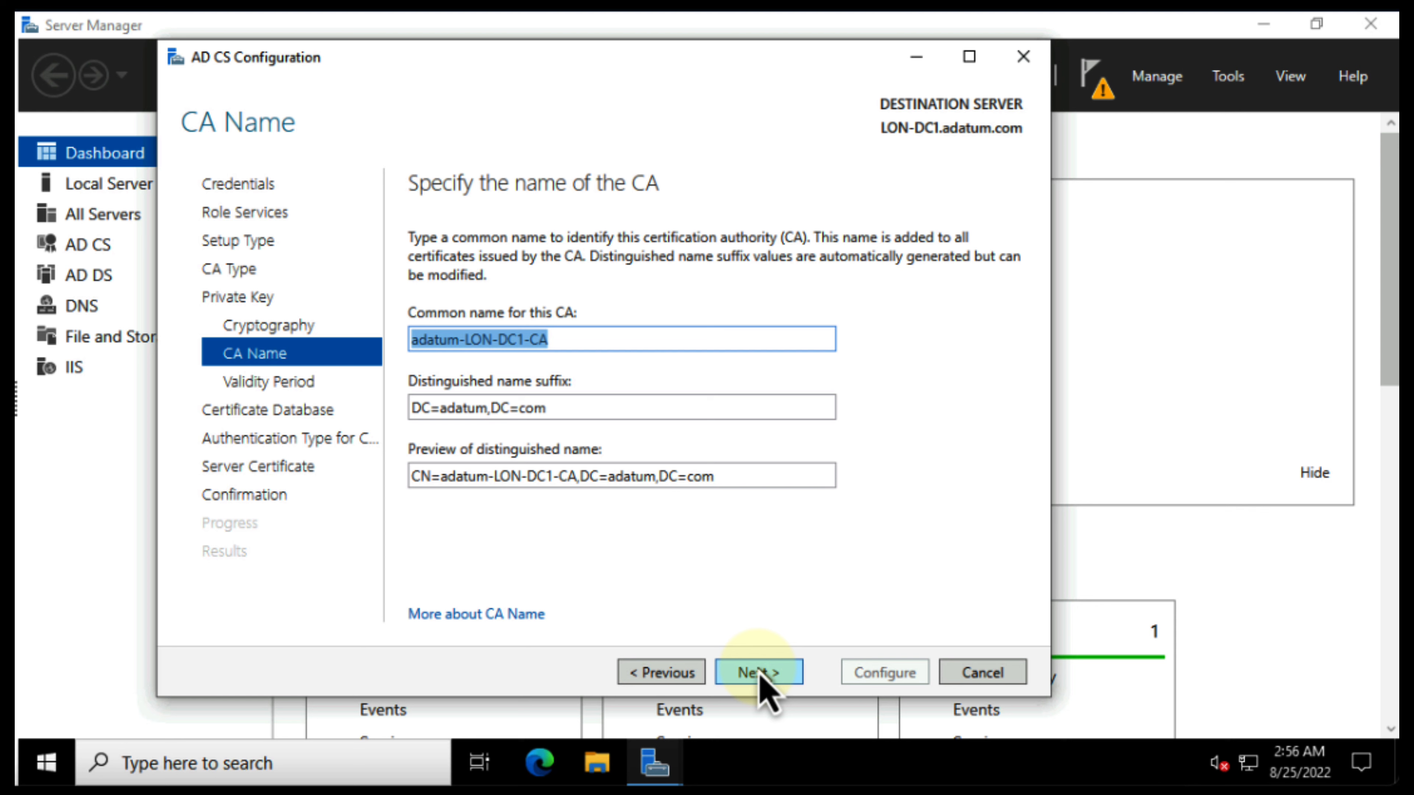
Accept the default CA name, the 5-year validity period and the default certificate database locations
click(763, 673)
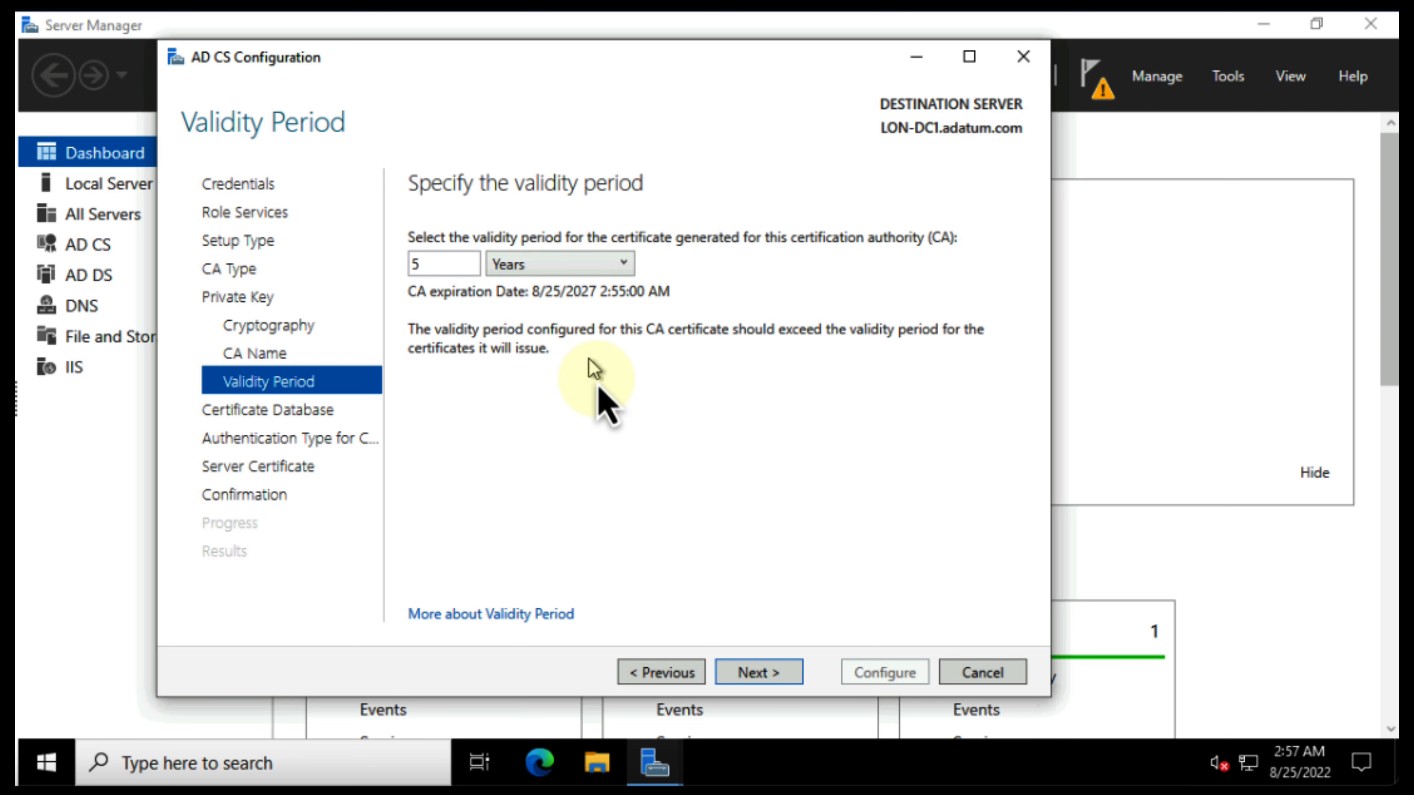
click(773, 680)
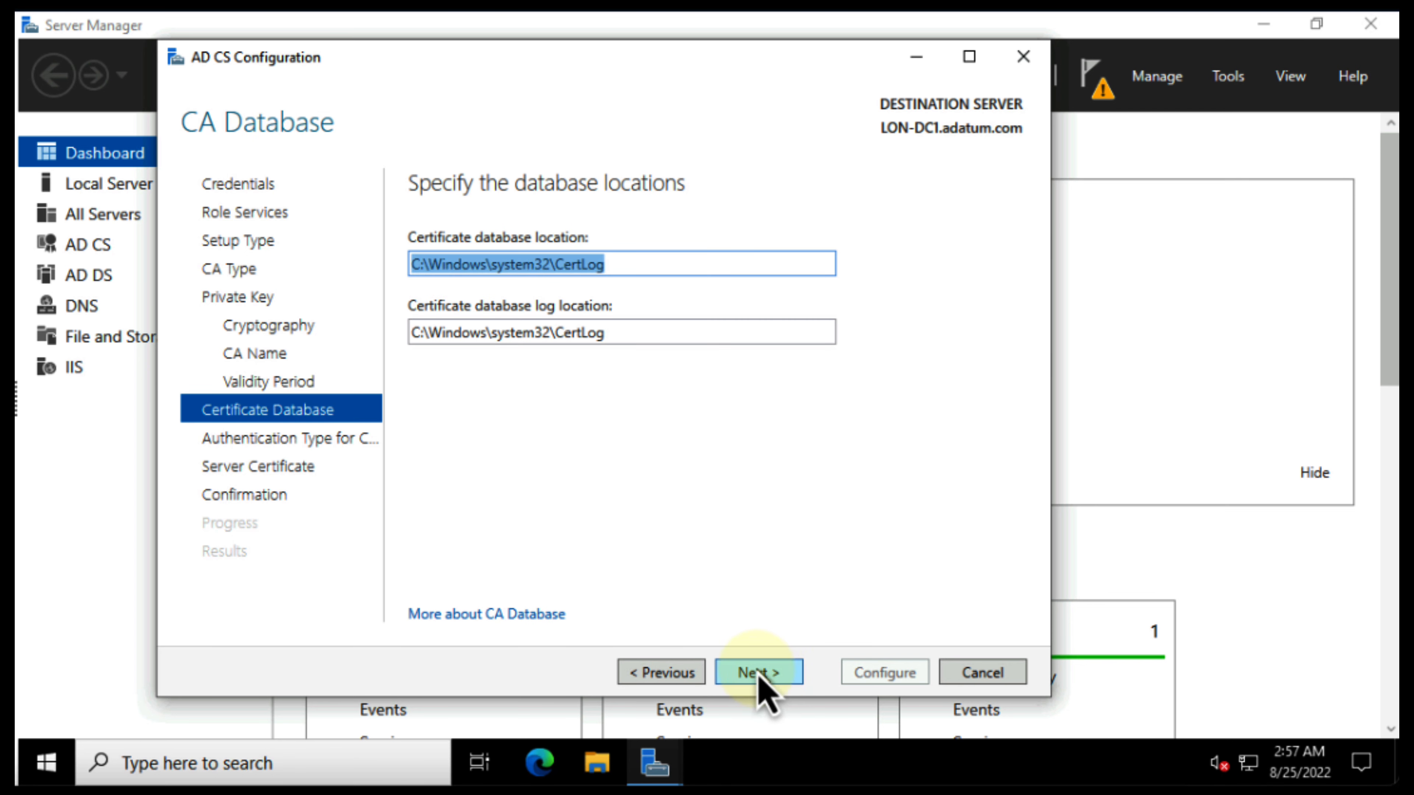
click(767, 679)
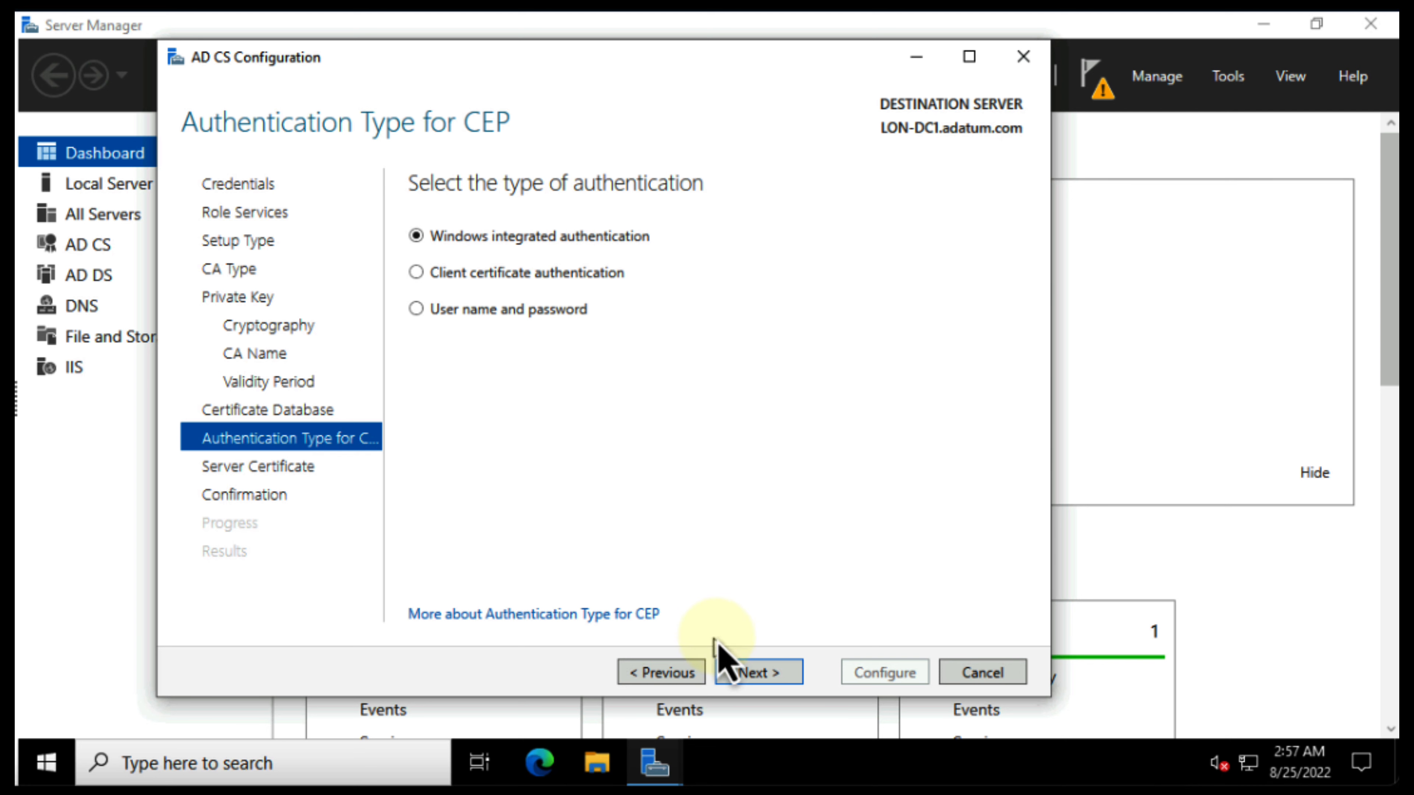
Keep Windows integrated authentication for CEP and refresh the list of existing SSL certificates
click(777, 675)
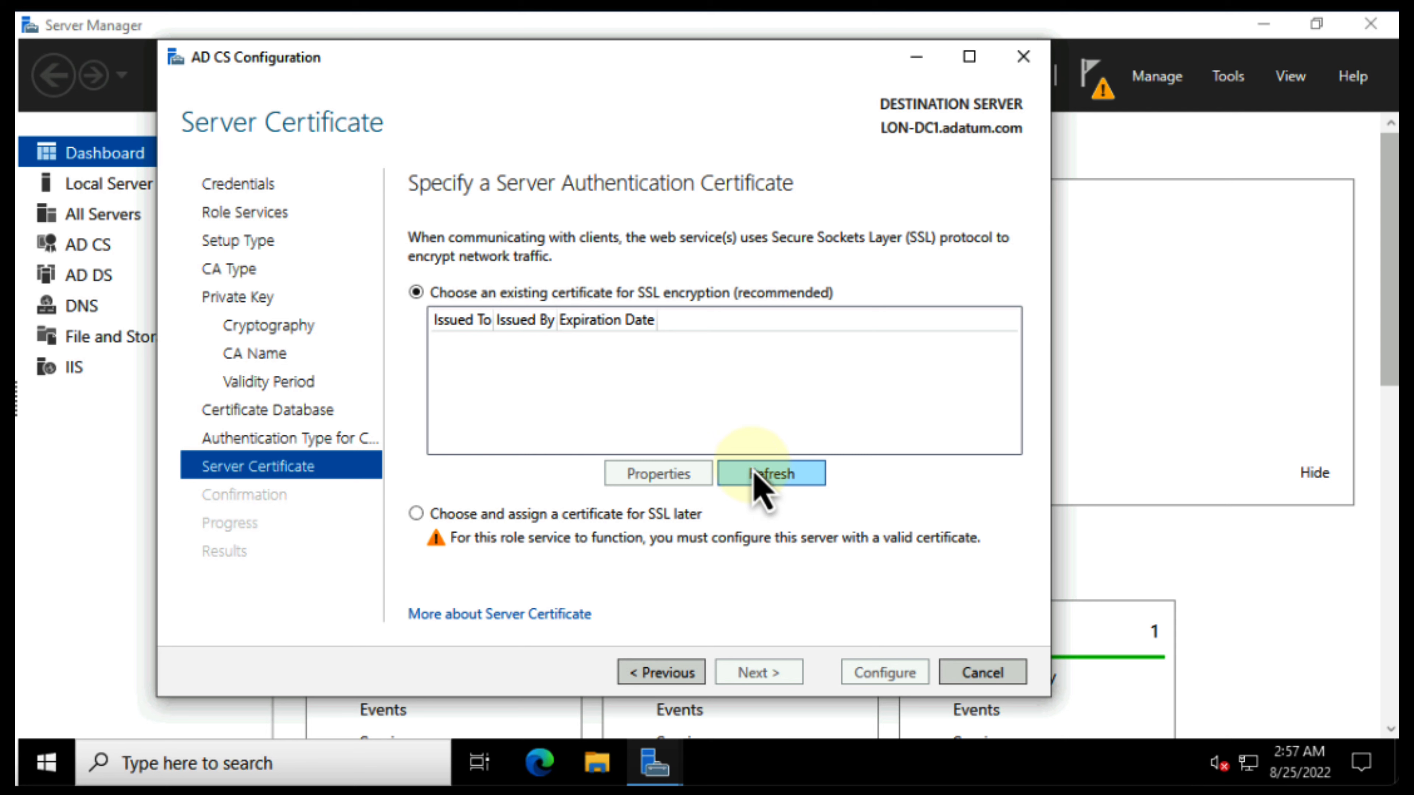
click(777, 479)
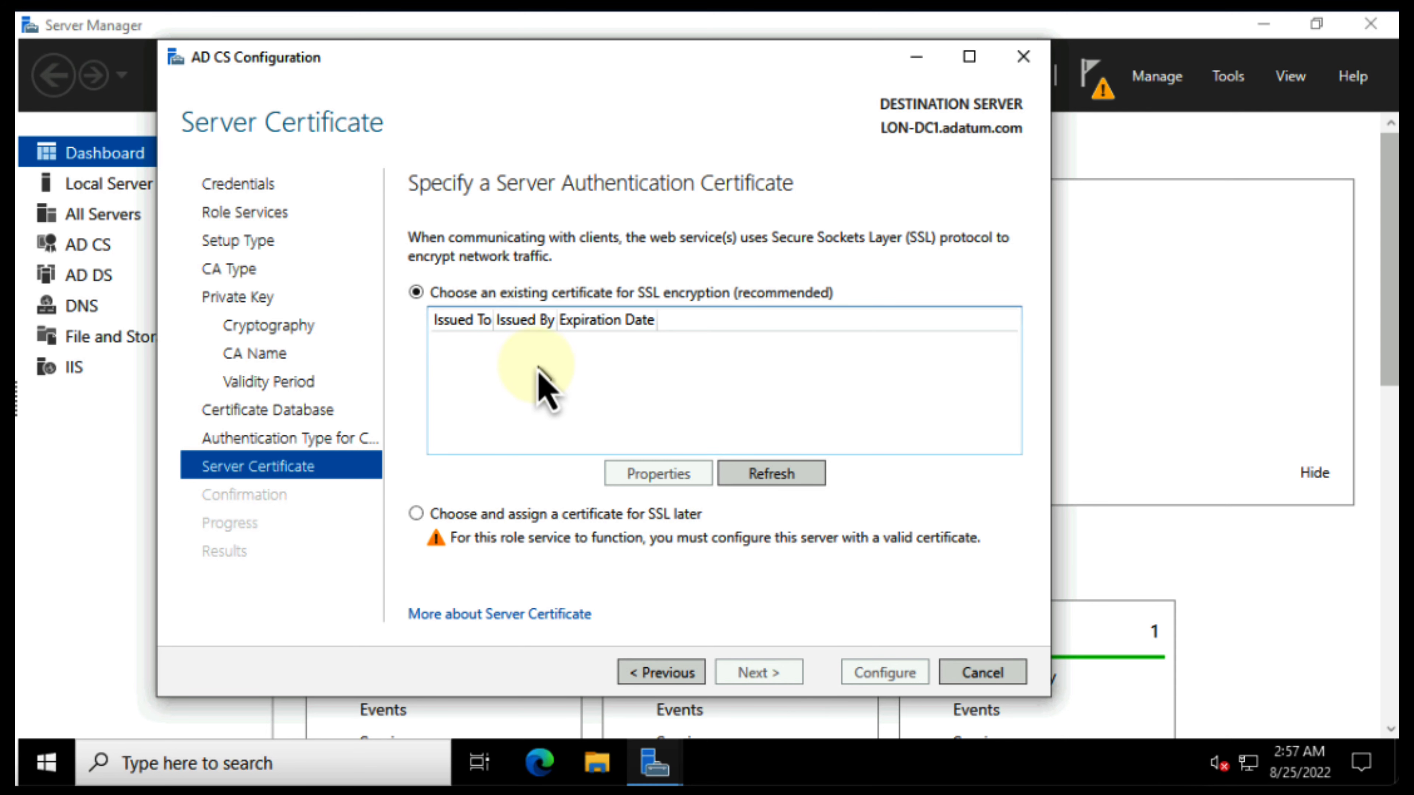
Defer the SSL certificate assignment, then configure the selected AD CS role services and close the results
click(501, 514)
click(765, 673)
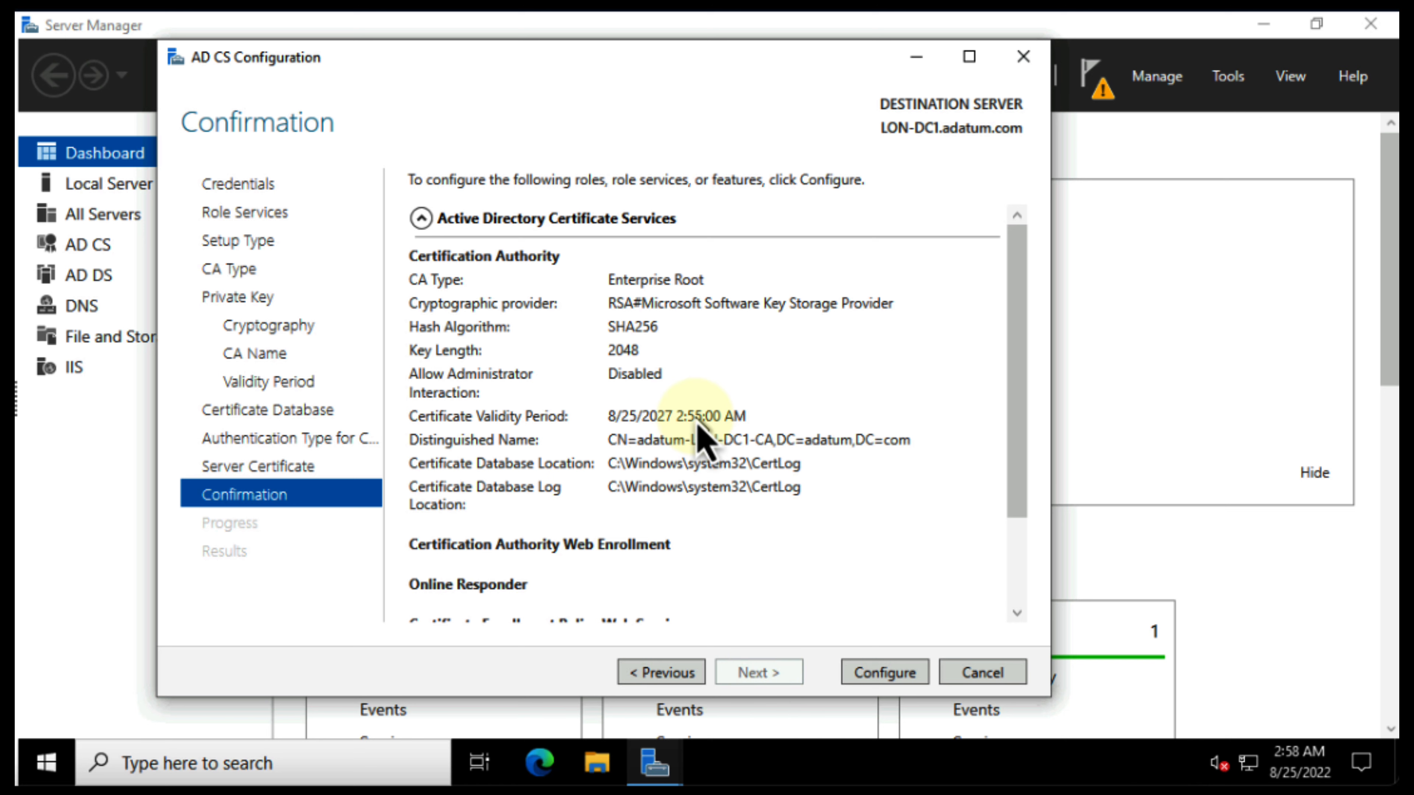
scroll(704, 446, down, 1)
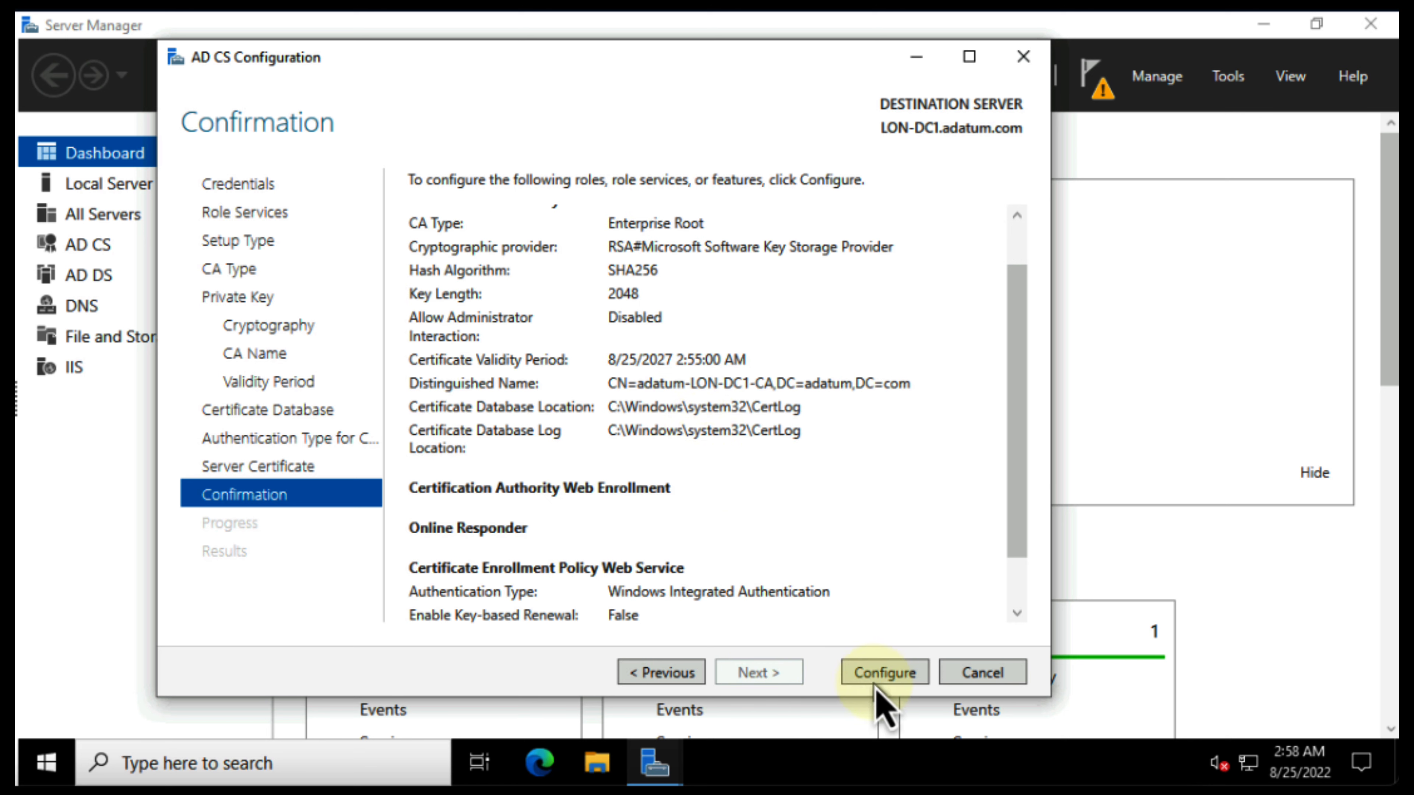
click(883, 673)
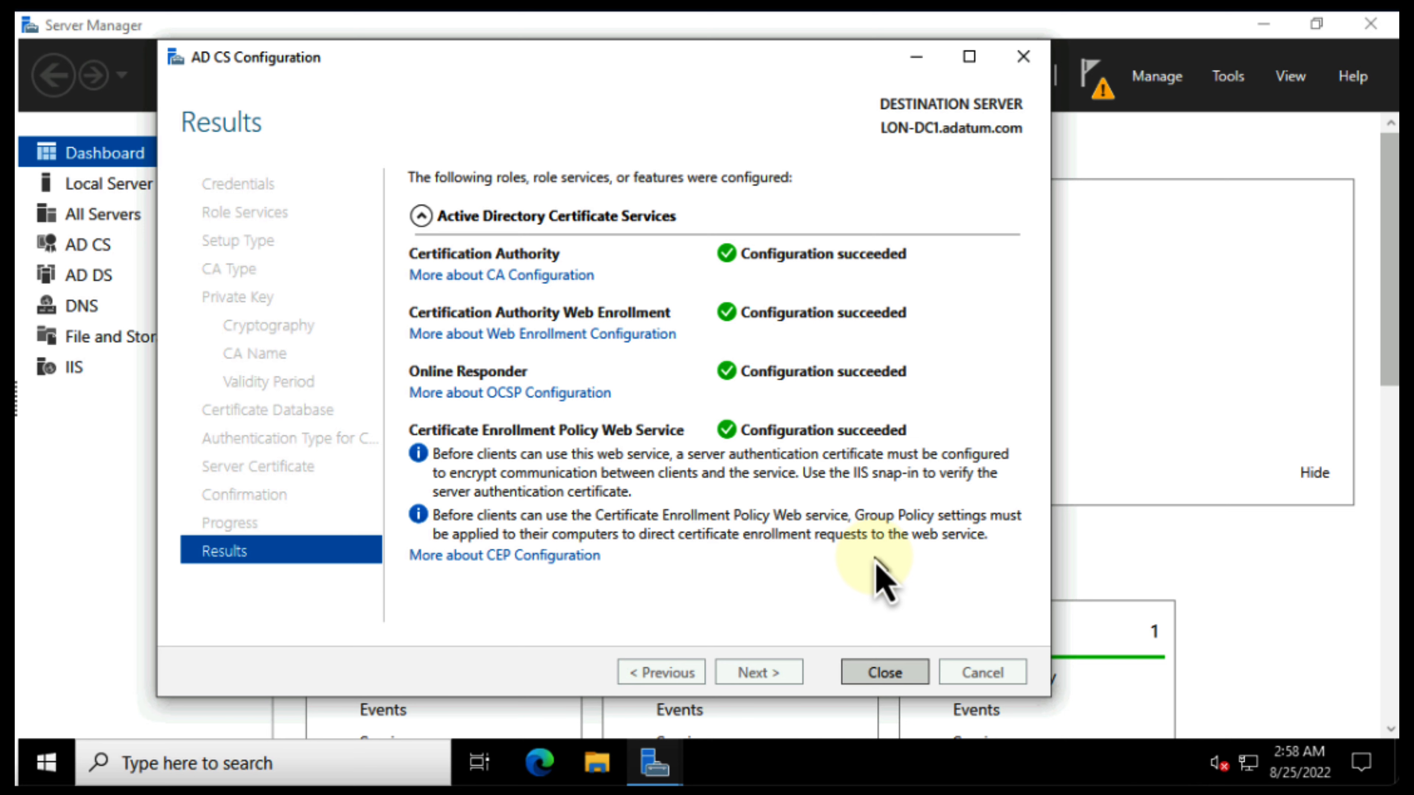
click(885, 672)
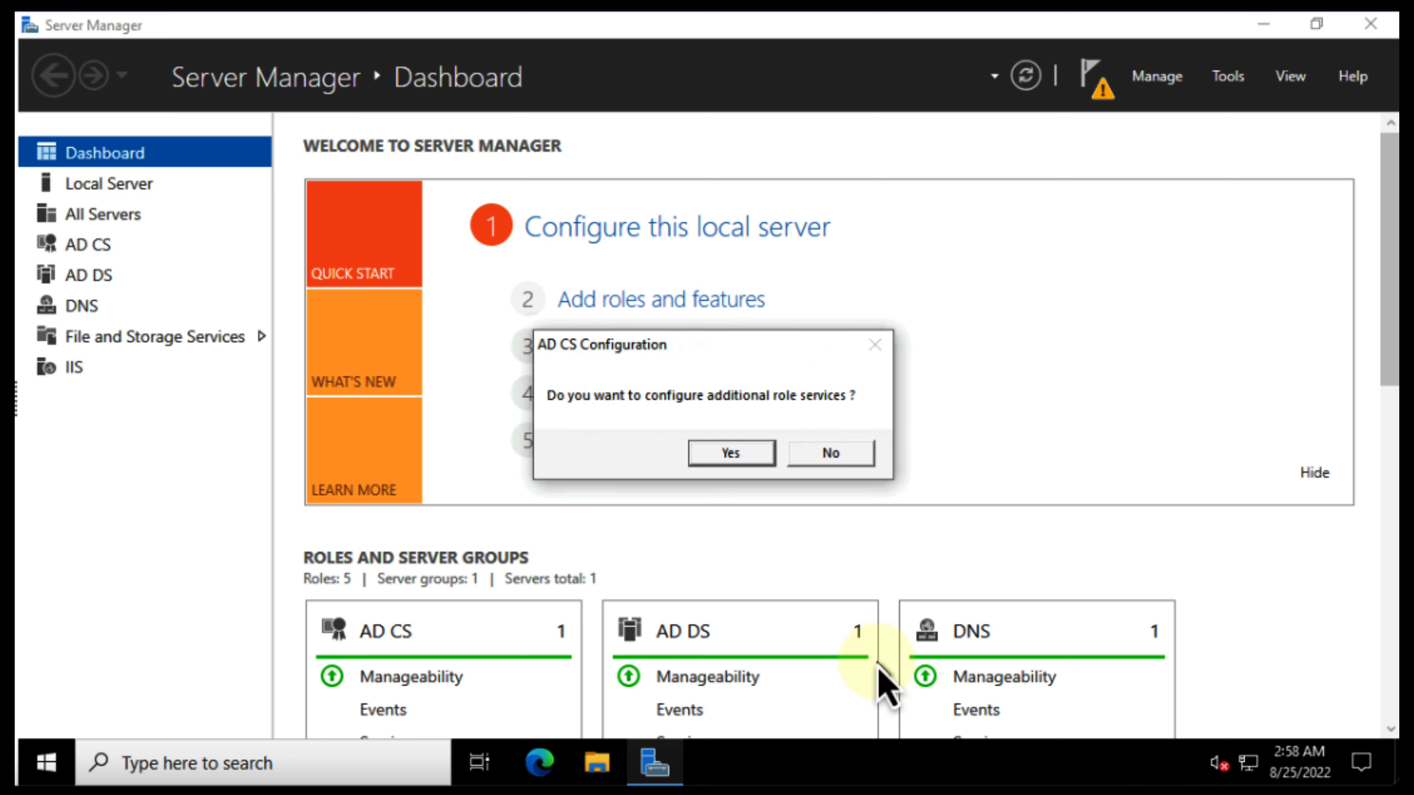
Configure additional role services with the current credentials, selecting Certificate Enrollment Web Service
click(712, 452)
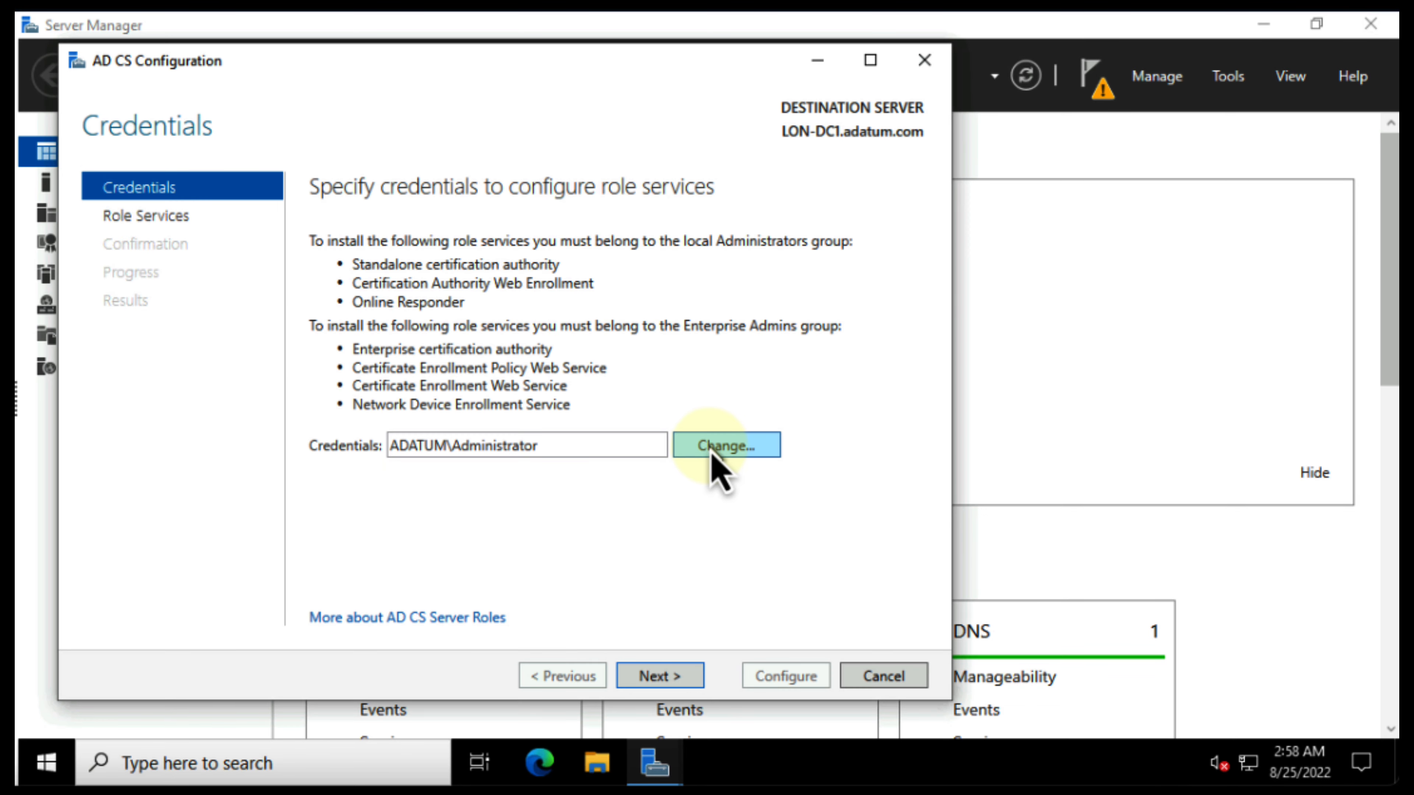
drag(562, 56, 592, 54)
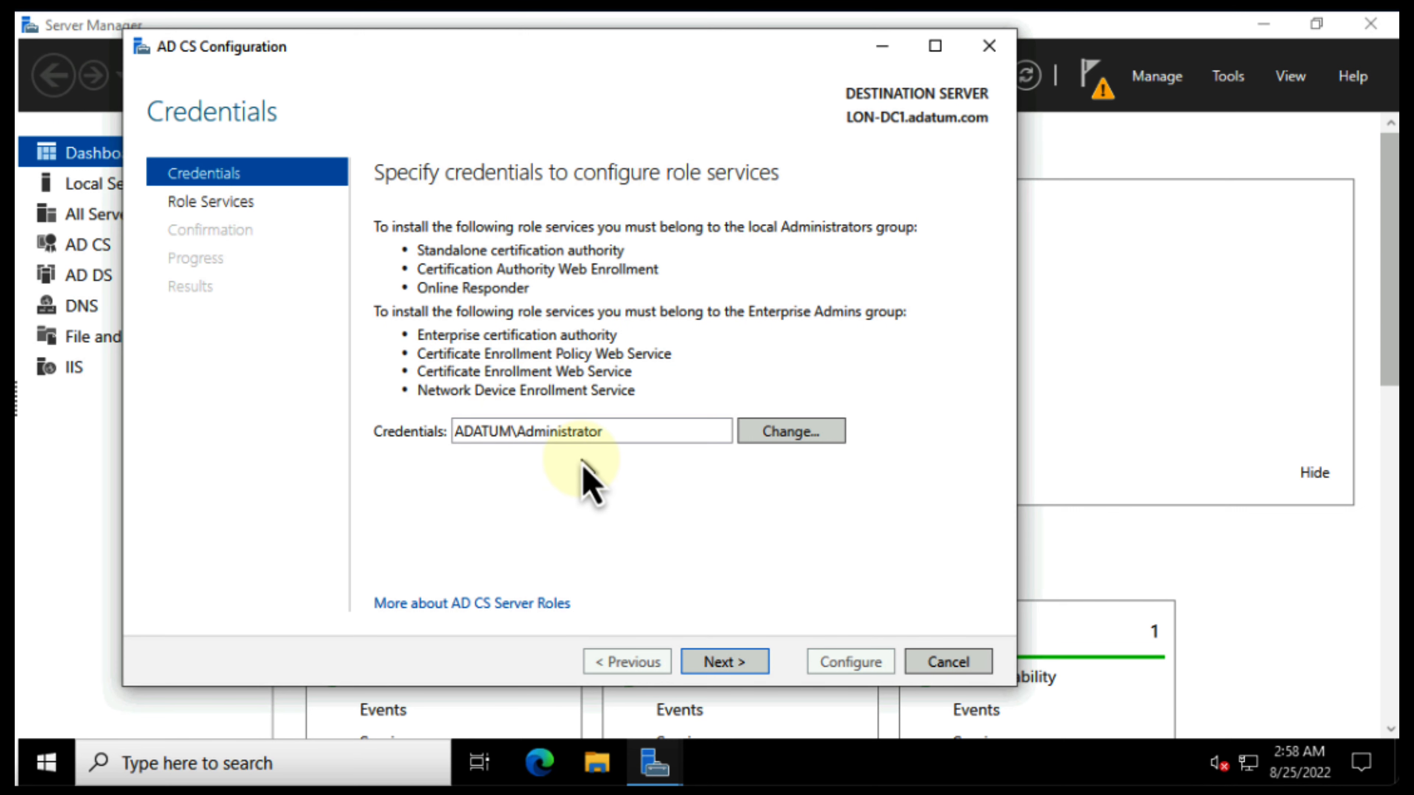
click(746, 664)
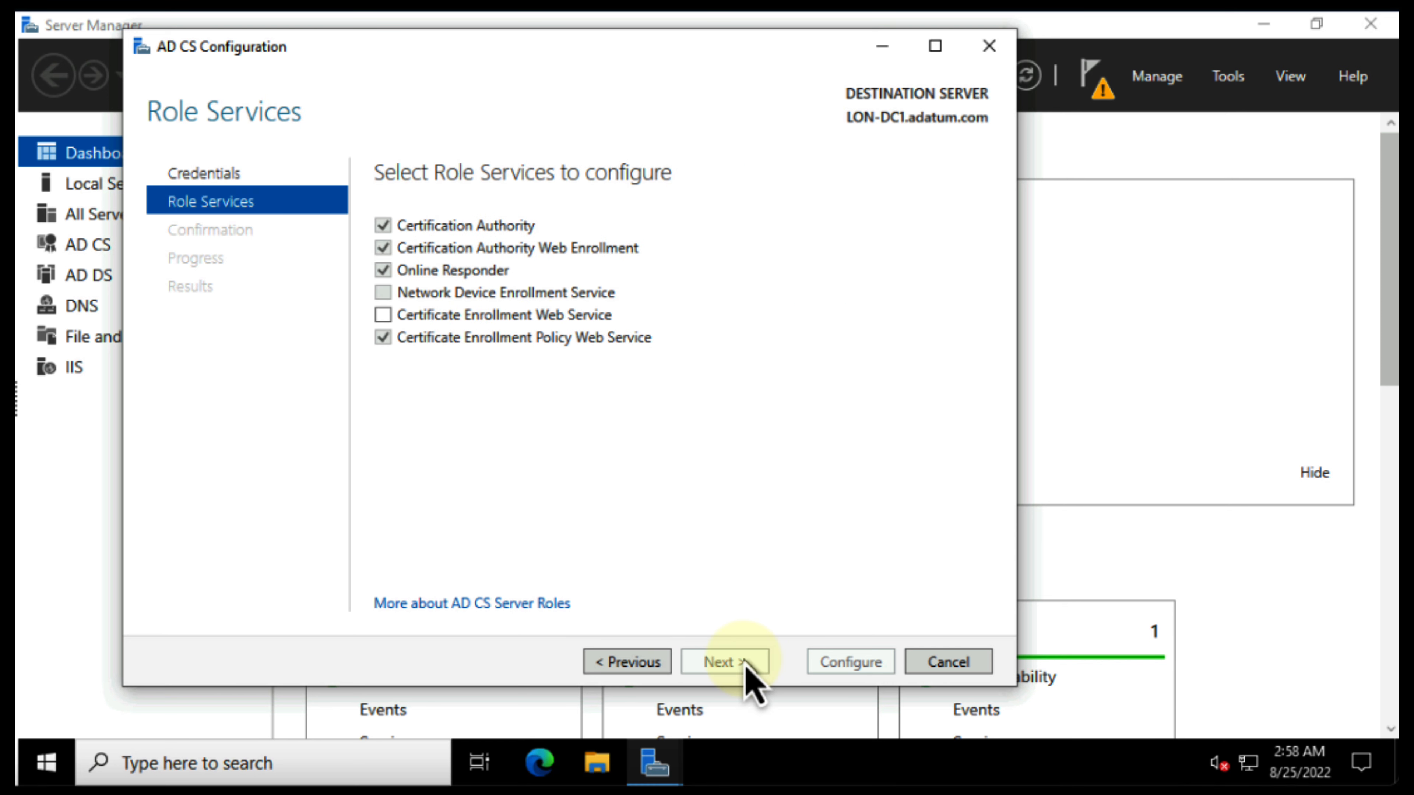
click(504, 315)
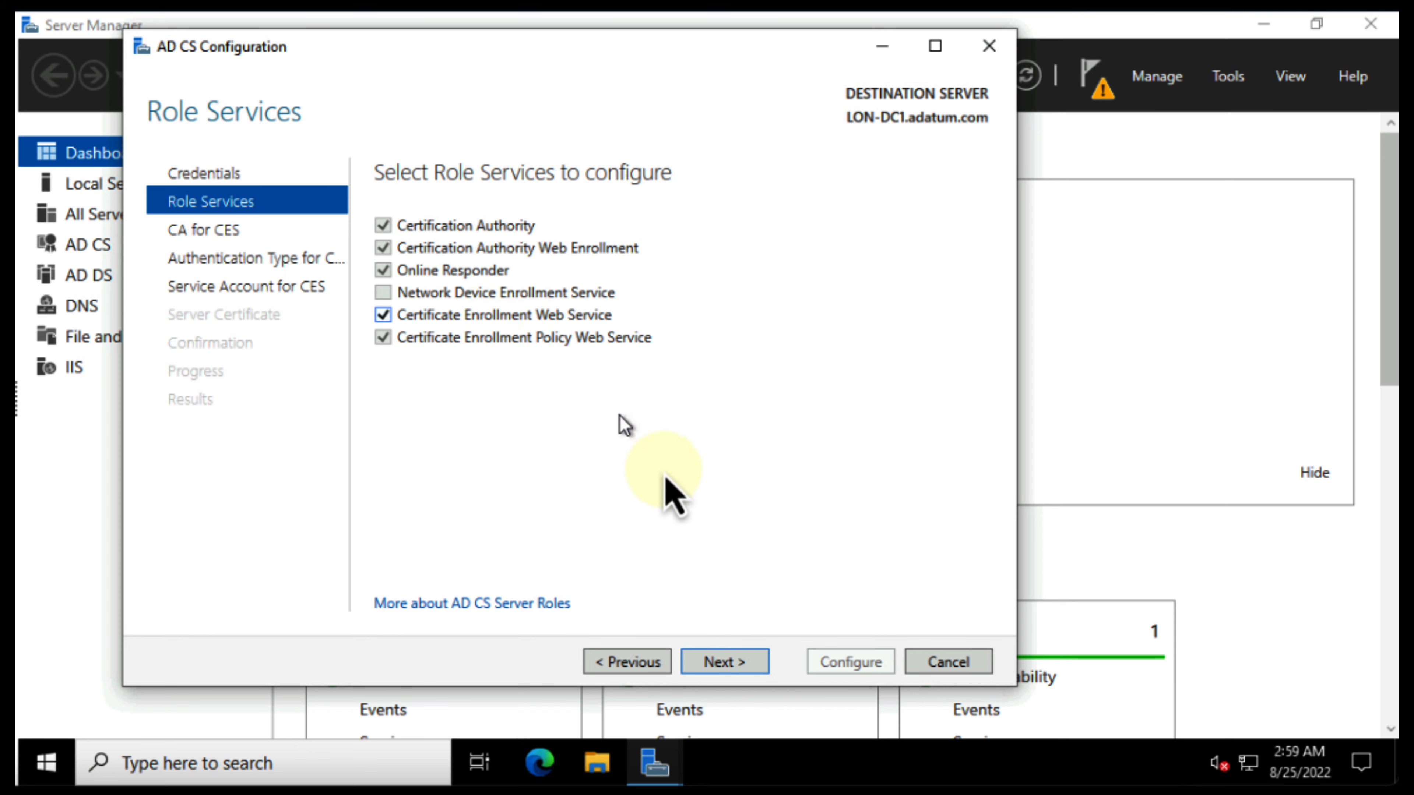
click(724, 662)
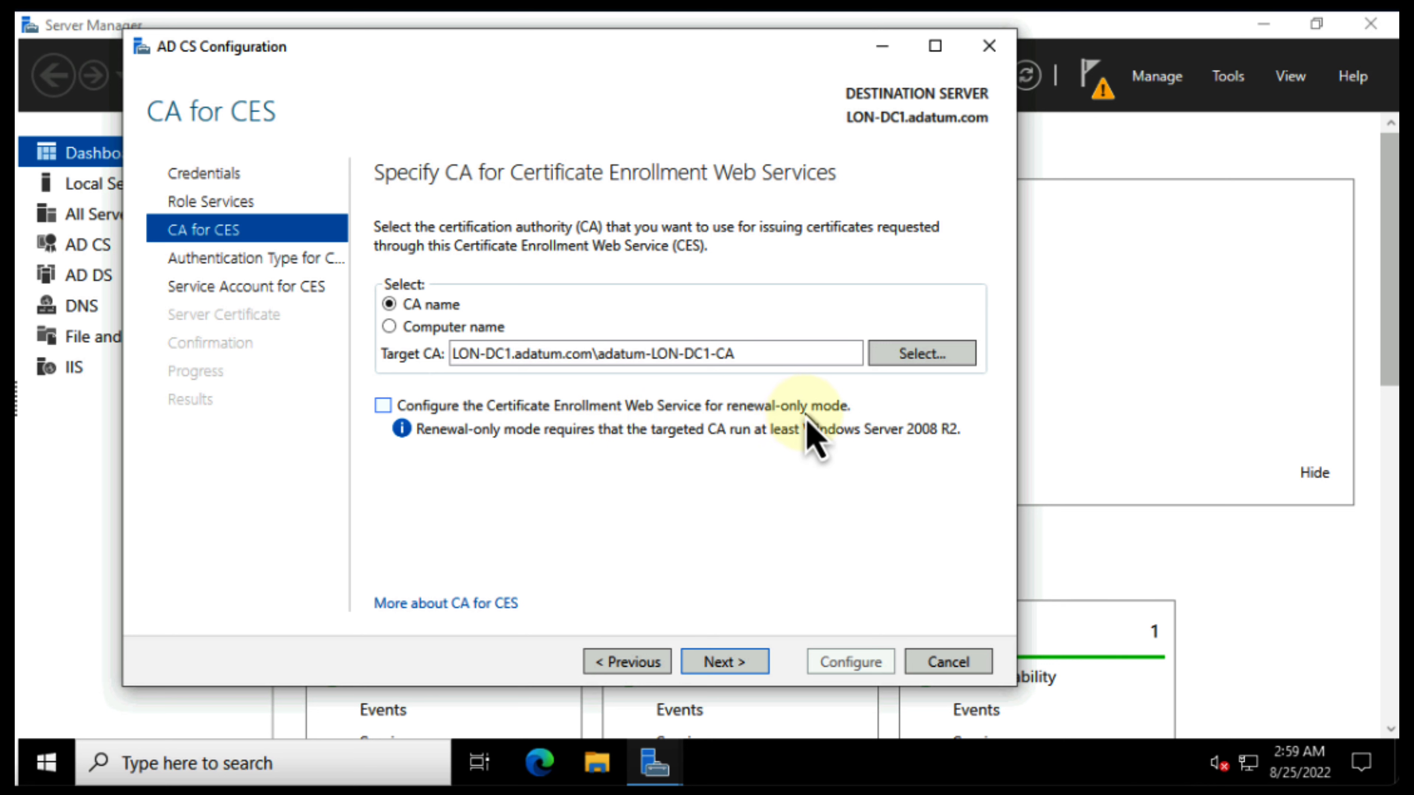
Keep the default target CA and Windows integrated authentication for CES, and use the built-in application pool identity as its service account
click(724, 661)
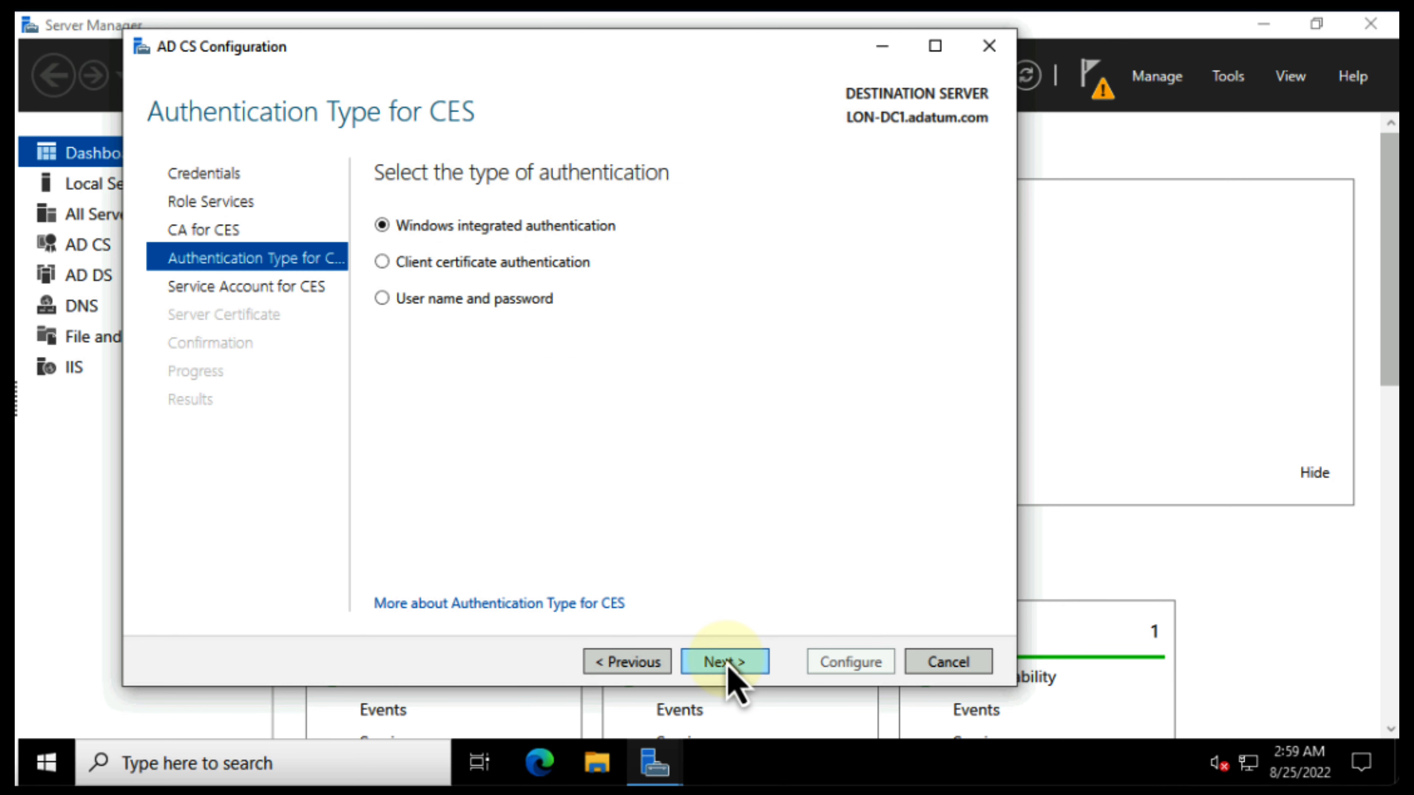
click(727, 665)
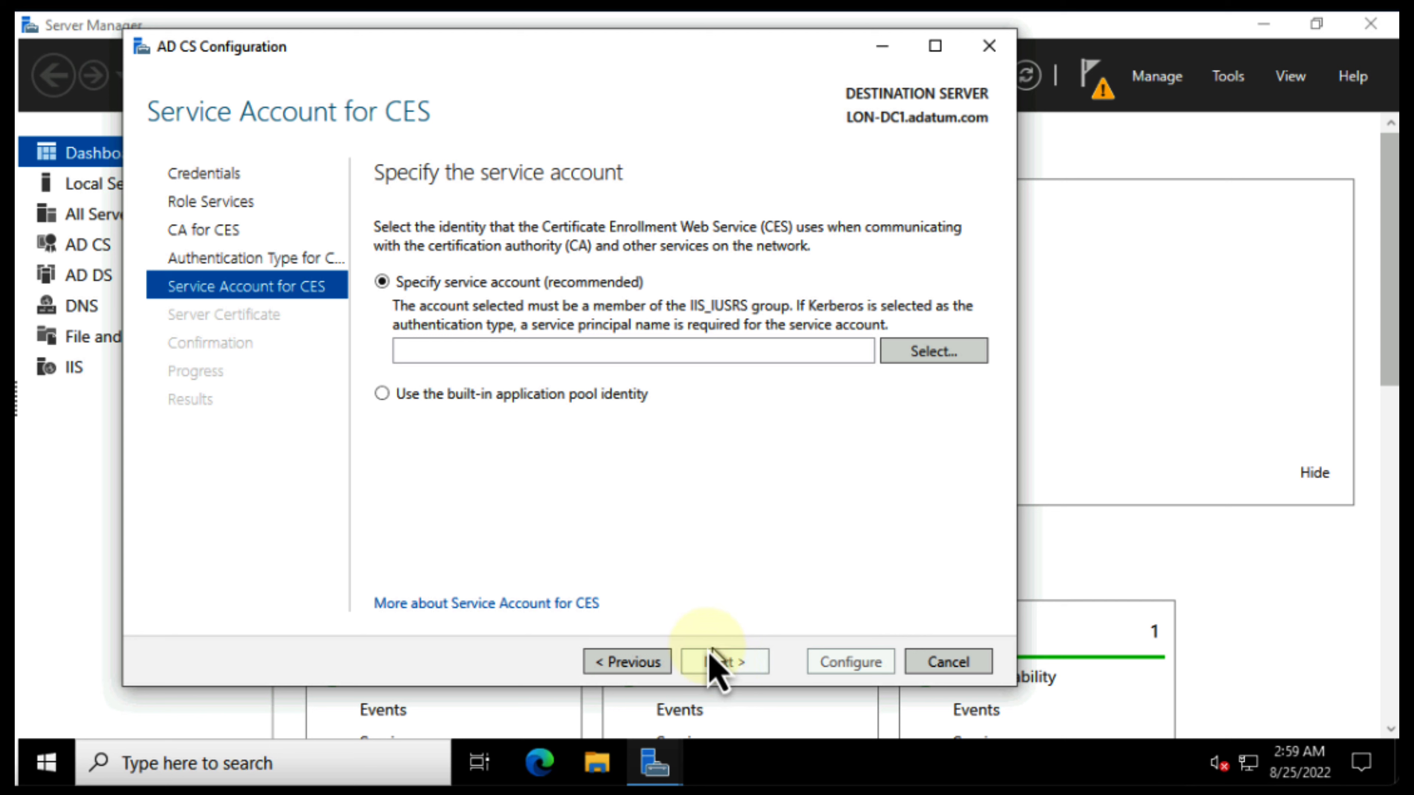
click(619, 397)
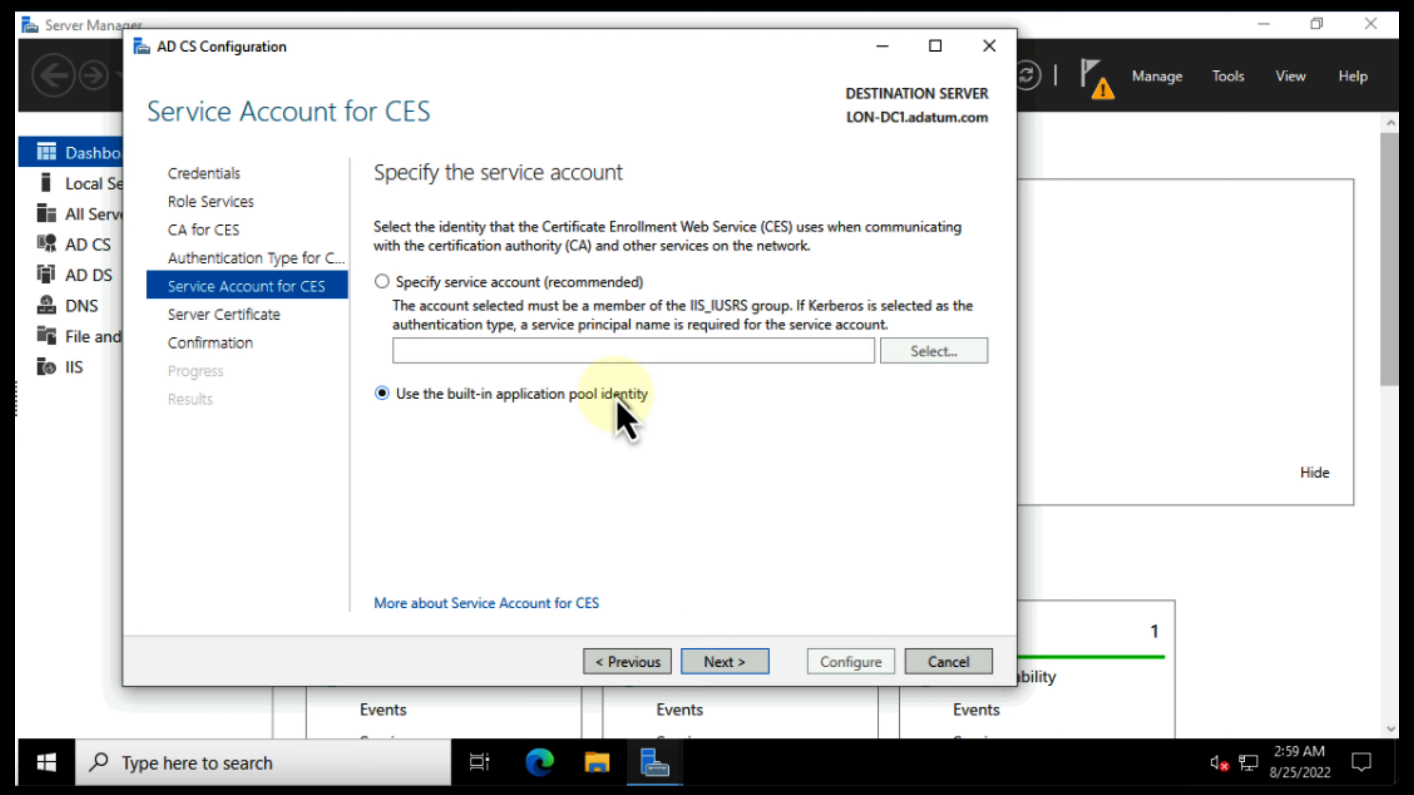
click(724, 662)
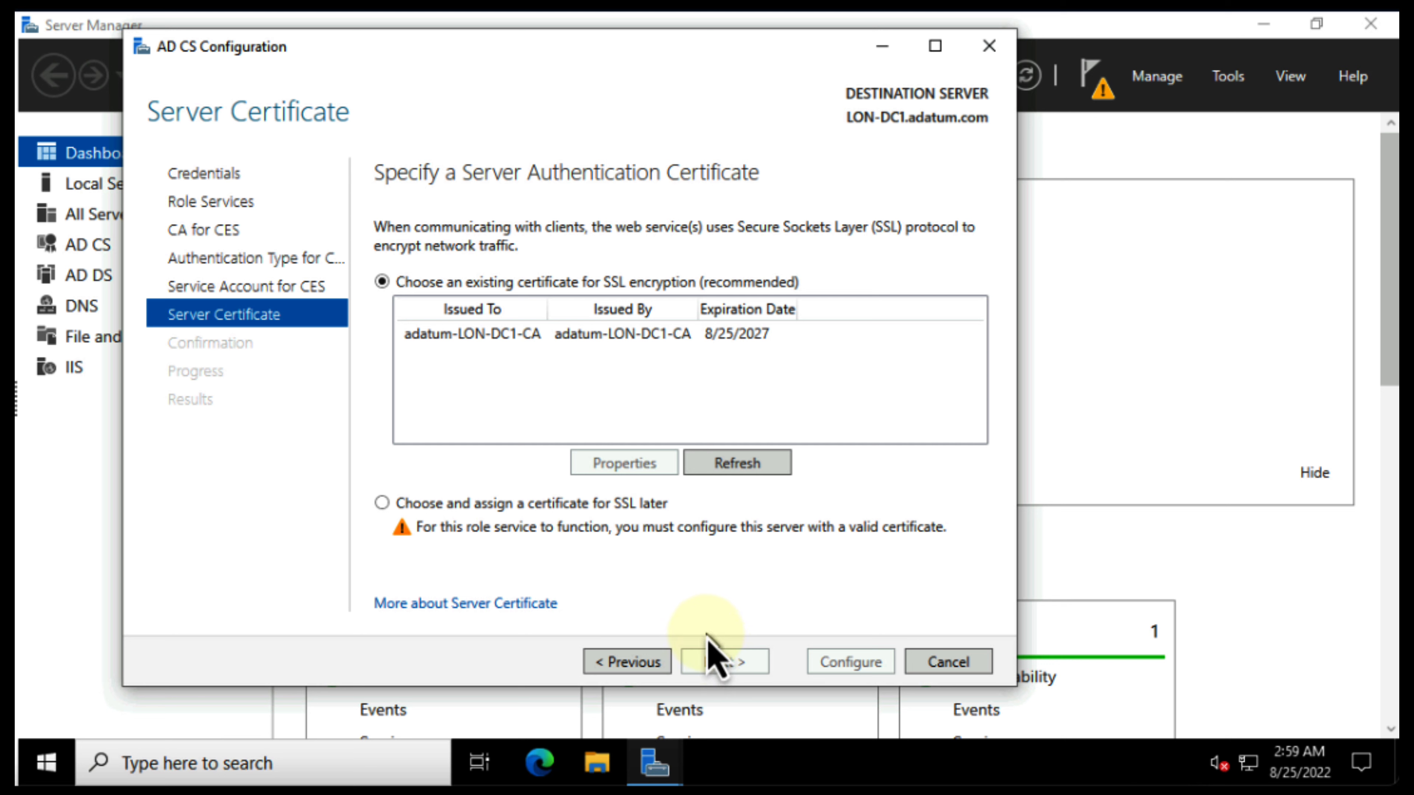
Use the existing adatum-LON-DC1-CA certificate for SSL encryption, configure the Certificate Enrollment Web Service and close the wizard
click(579, 339)
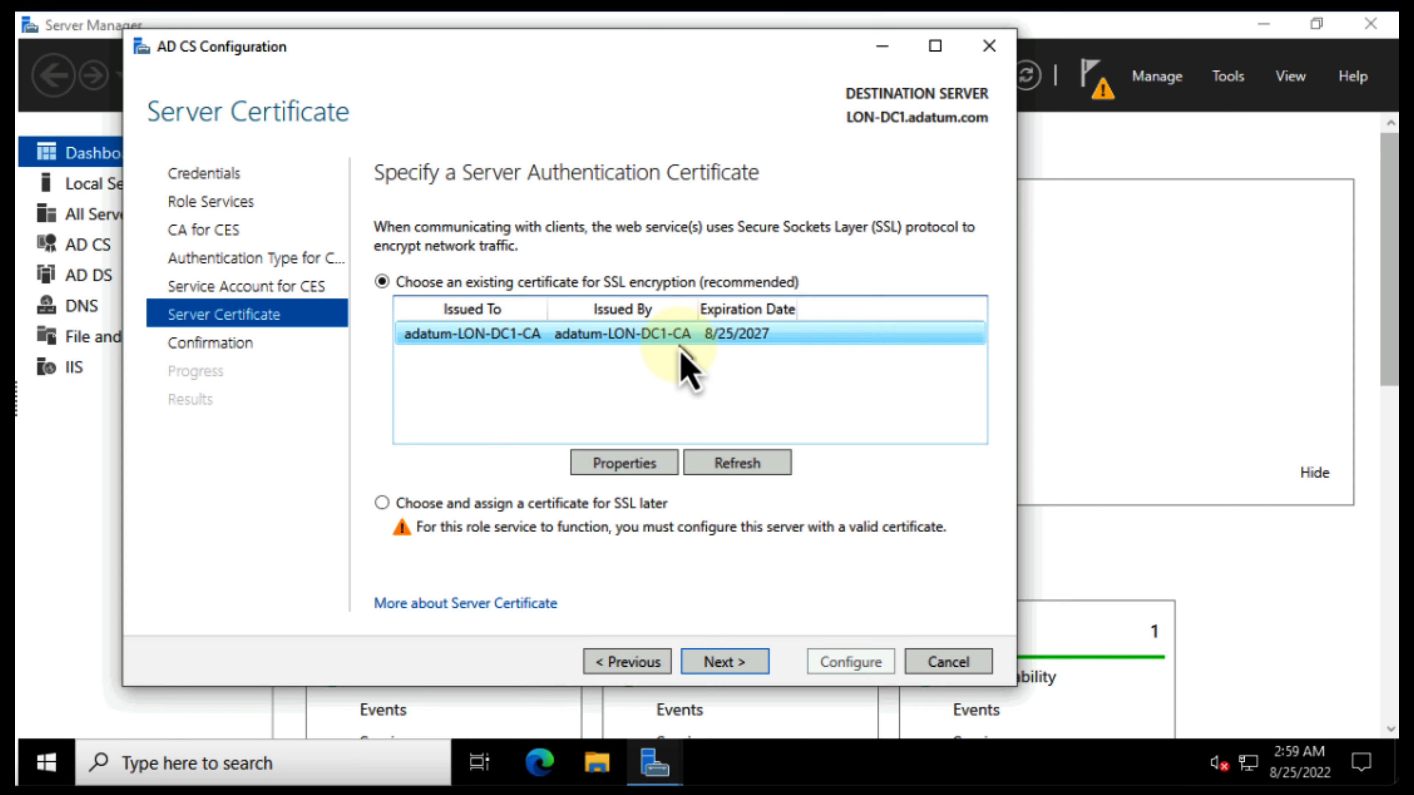
click(722, 663)
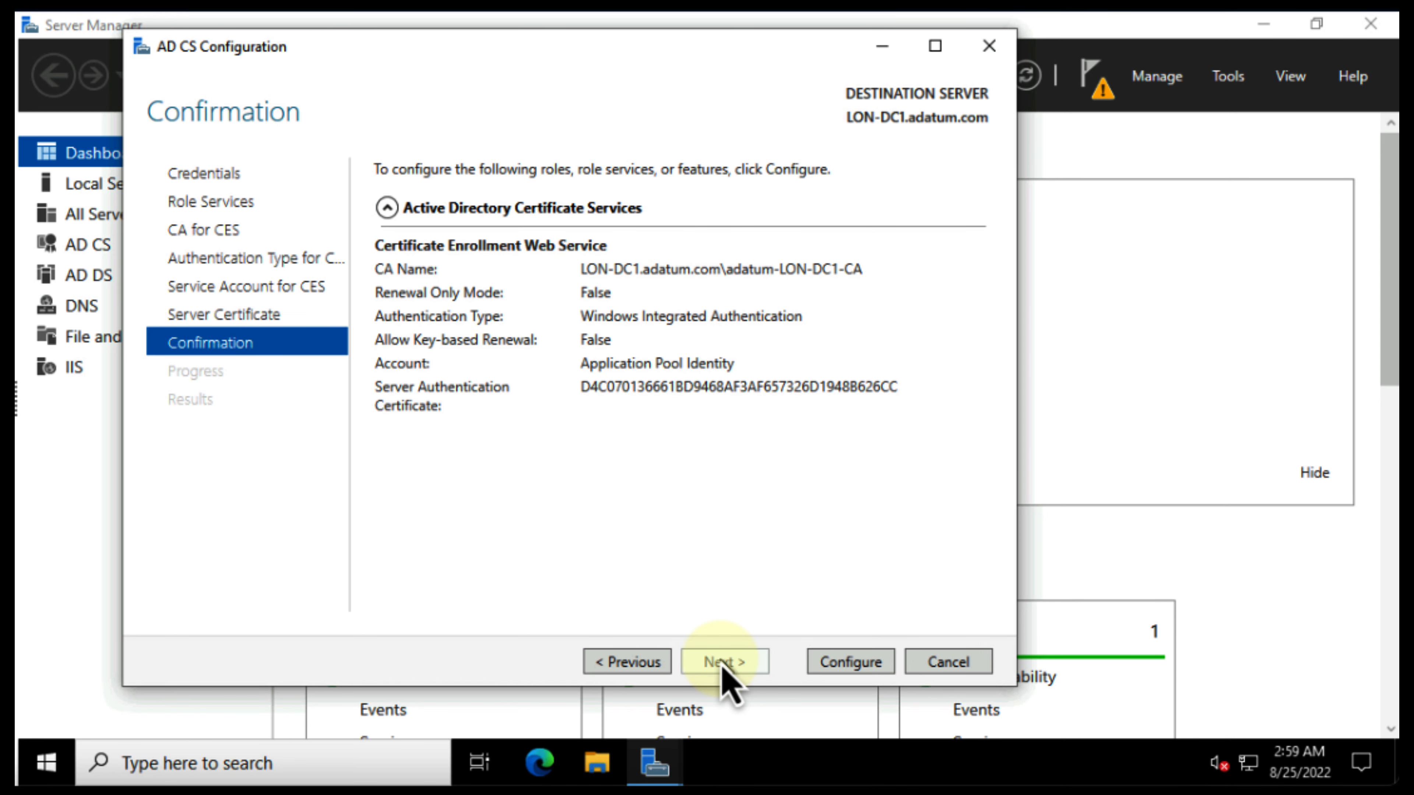
click(859, 668)
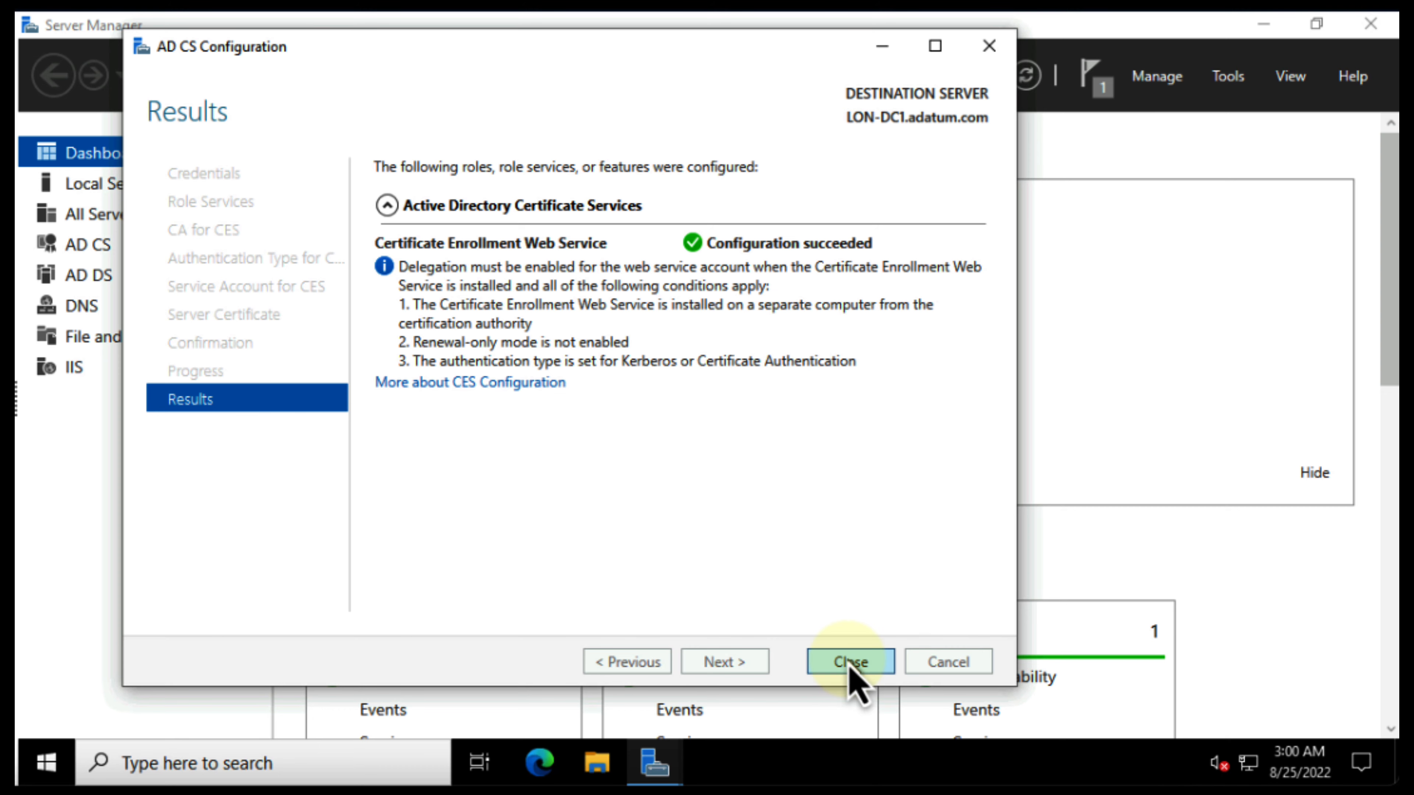
click(850, 662)
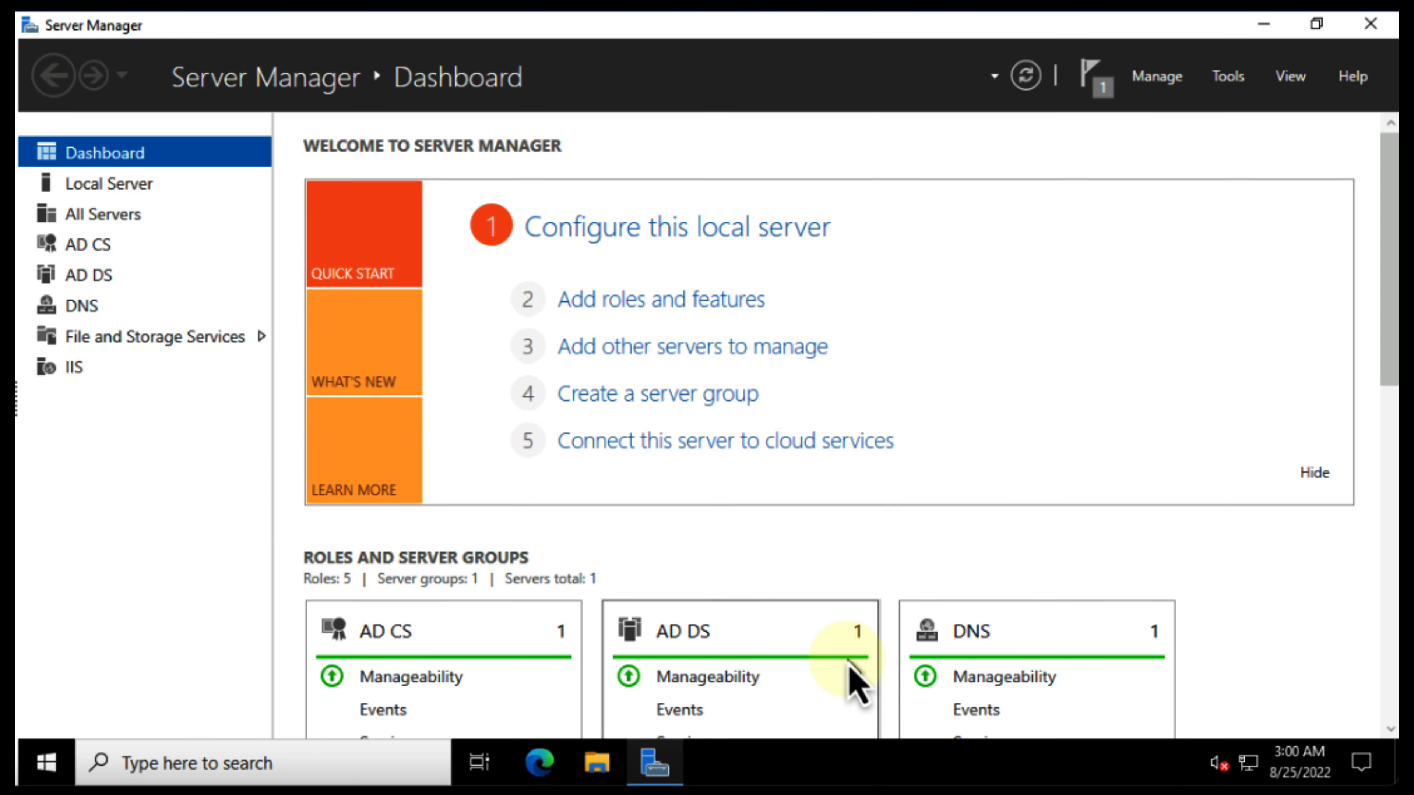
Open the Certification Authority console maximized and expand adatum-LON-DC1-CA to show its folders
click(1227, 78)
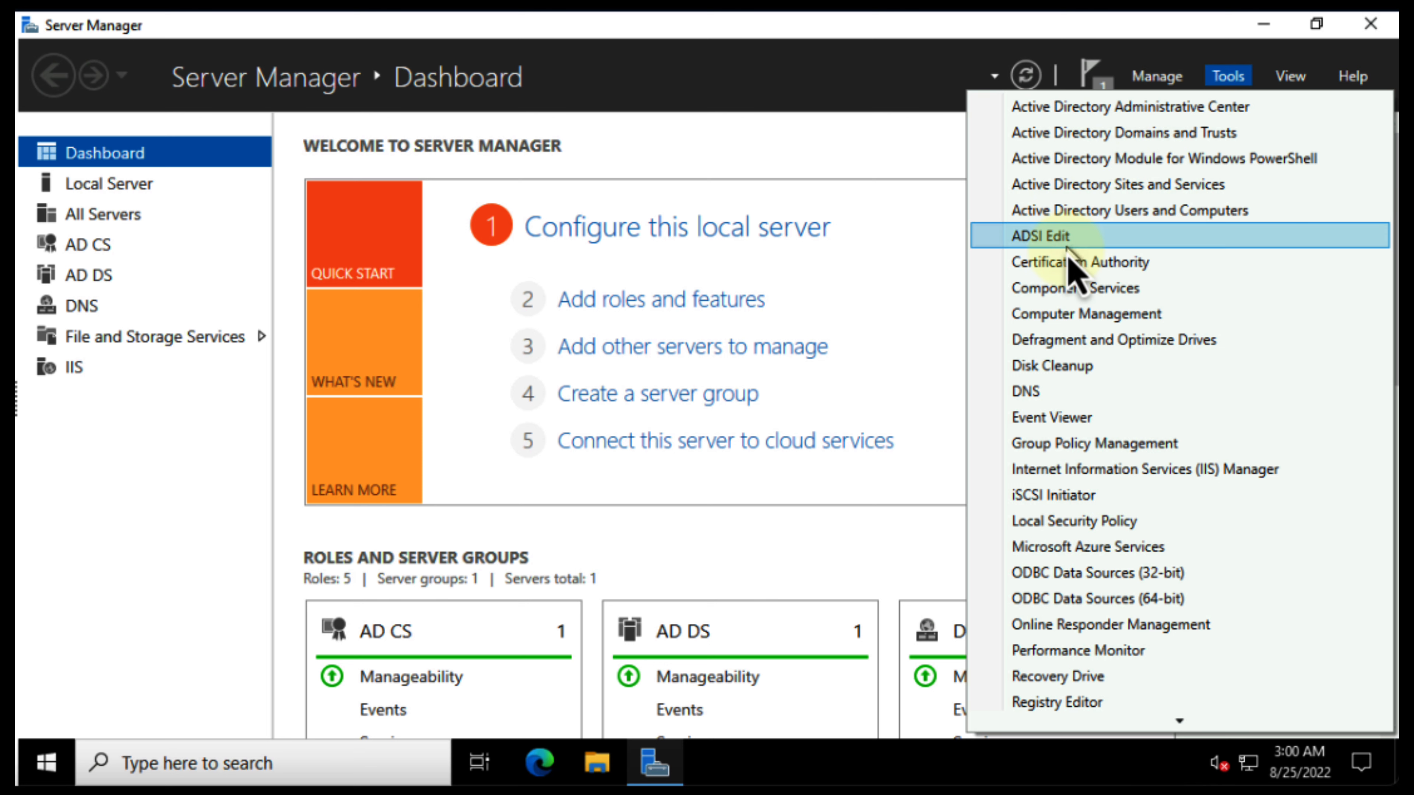
click(1078, 261)
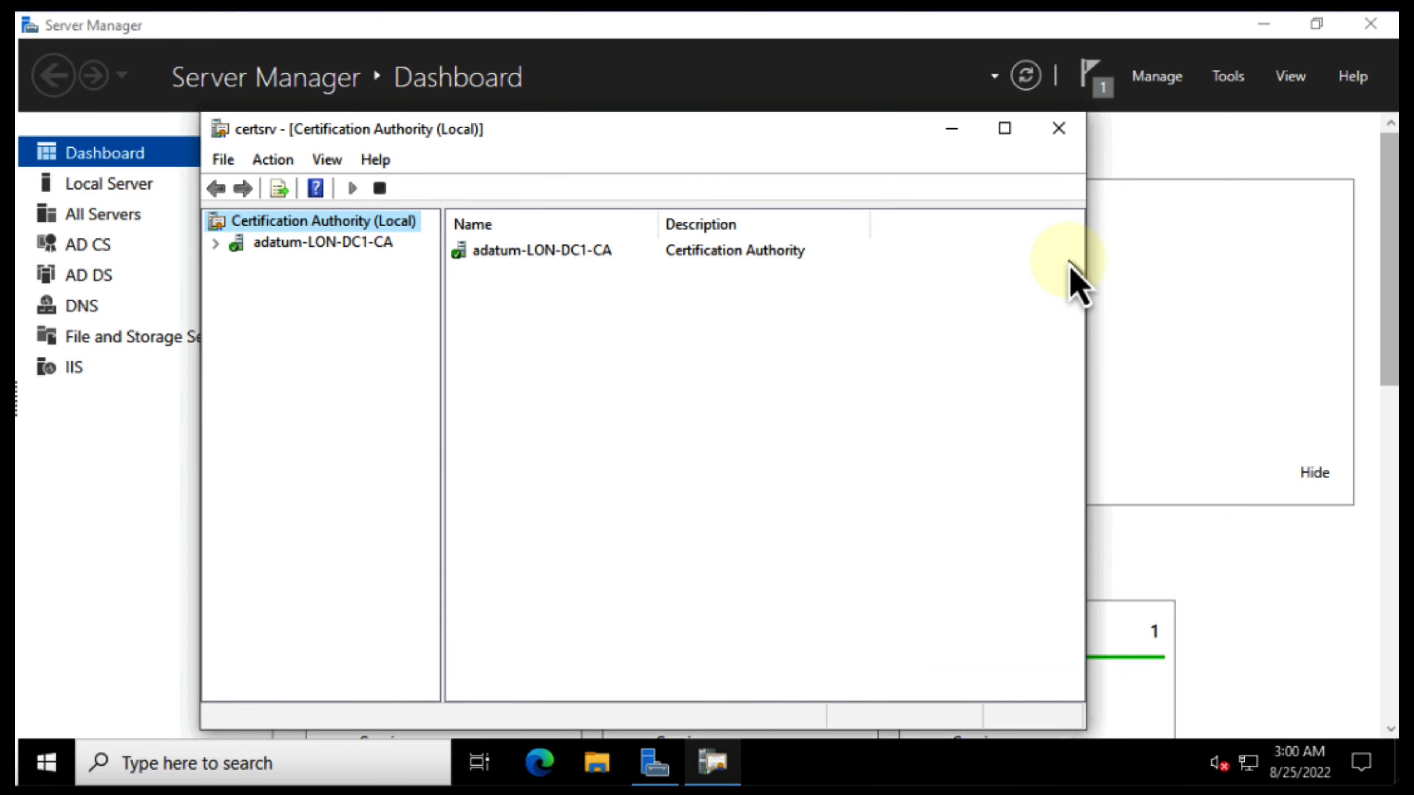
double_click(865, 139)
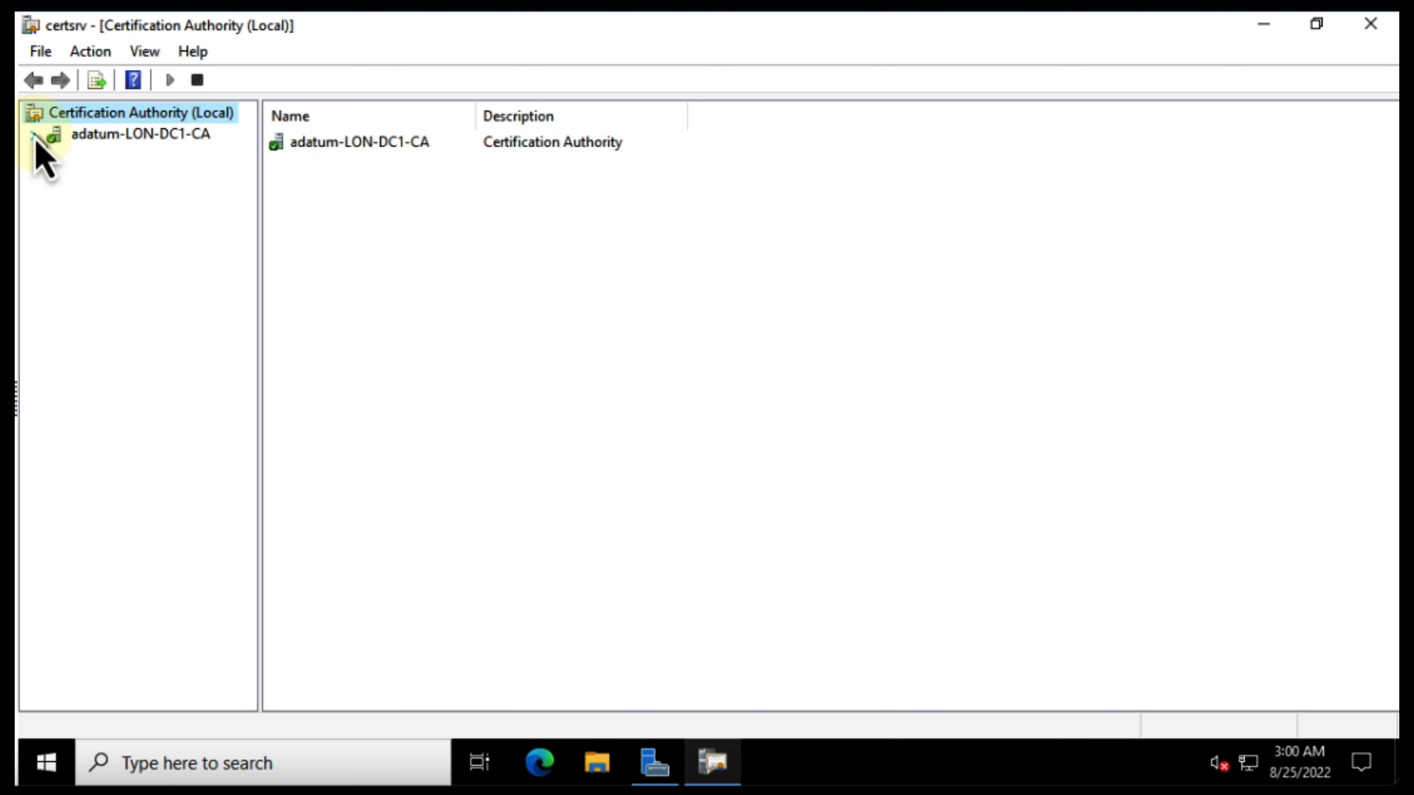
click(34, 135)
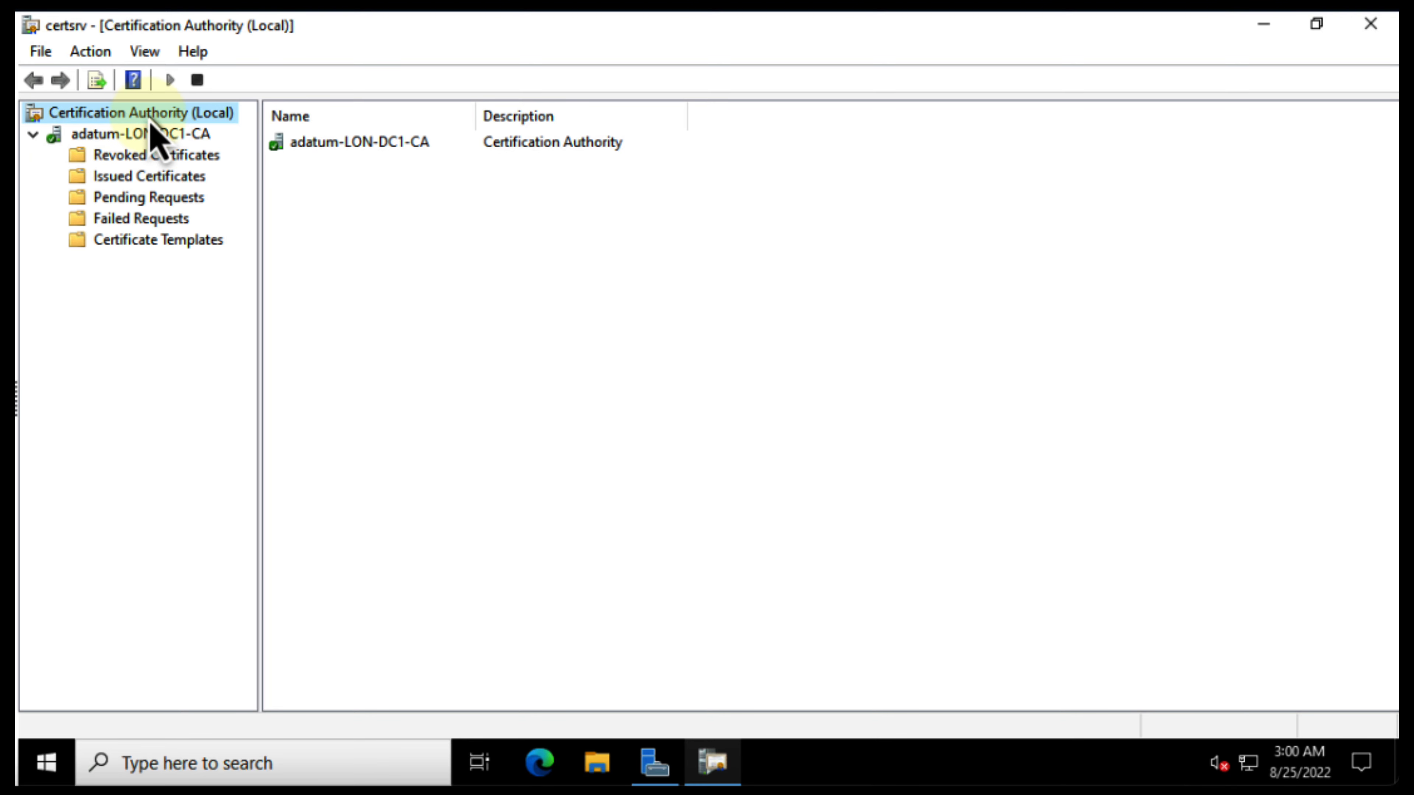
click(146, 140)
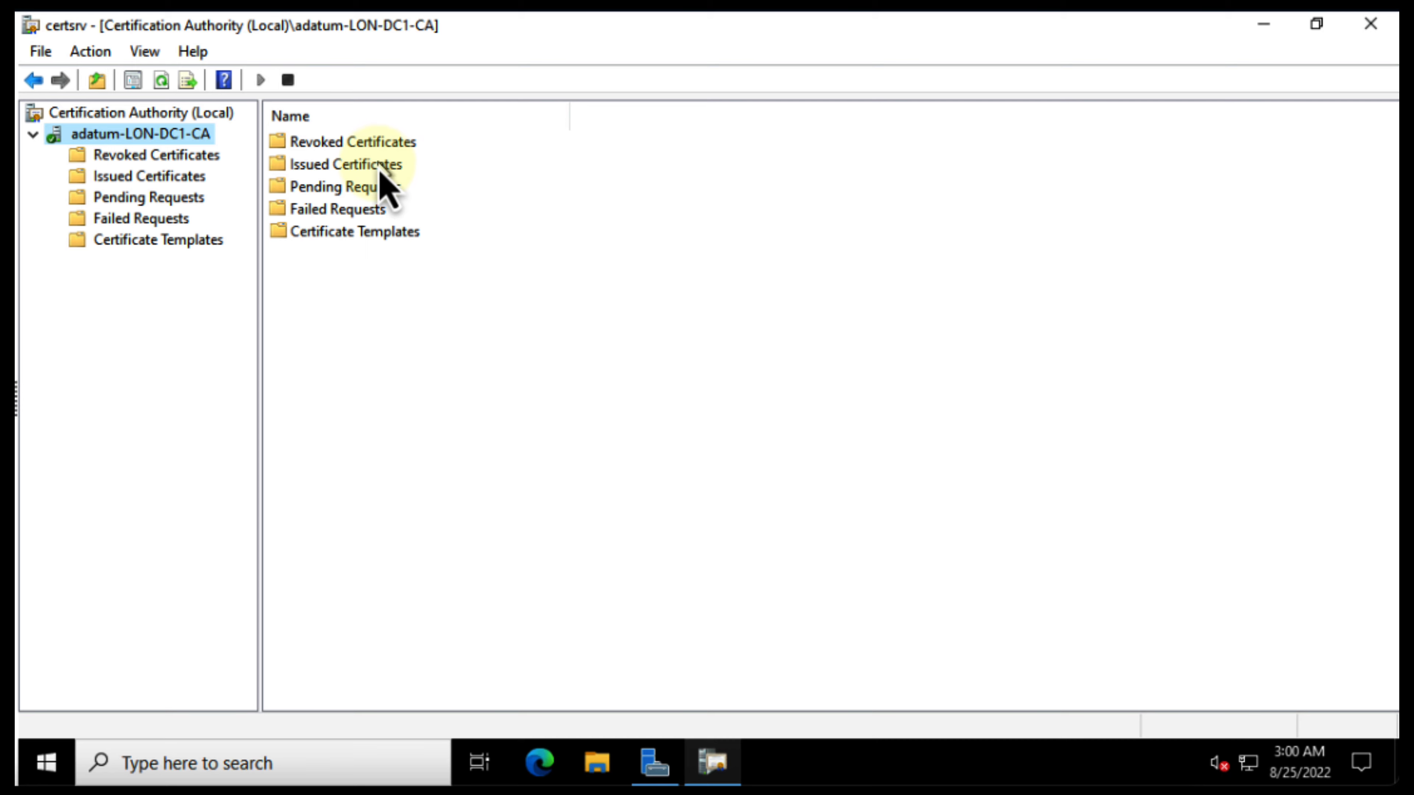
Review the available certificate templates and examine the properties and available actions of the User template
double_click(380, 239)
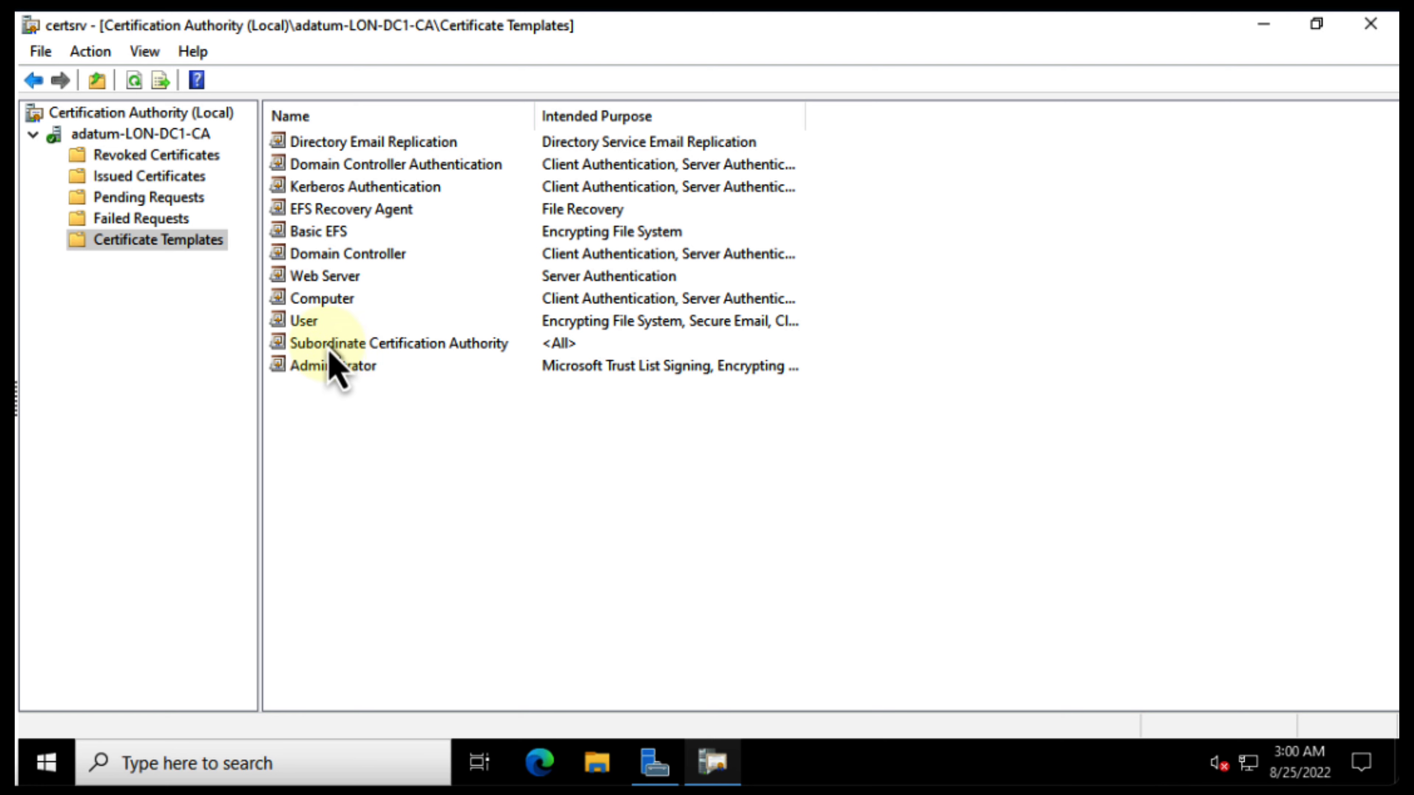
click(305, 321)
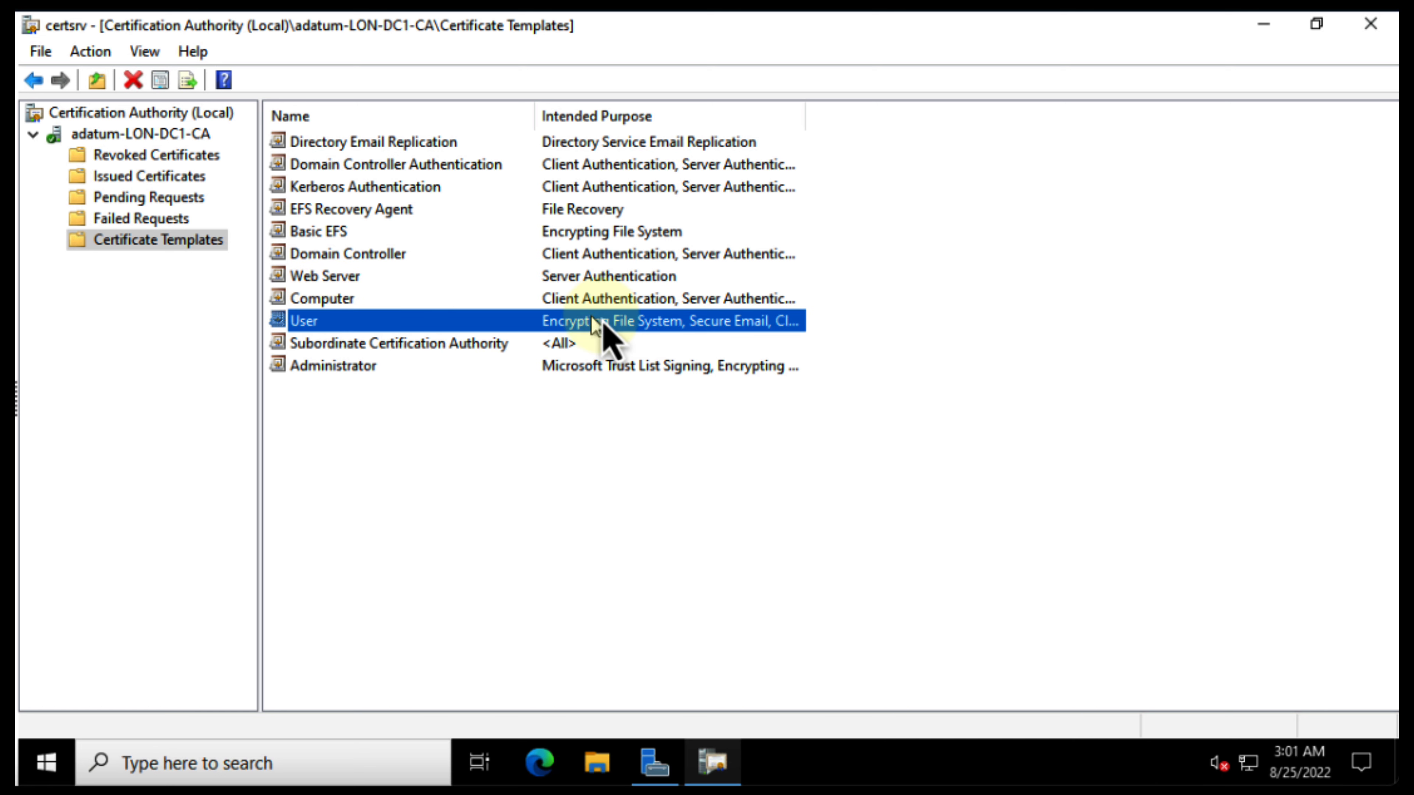
double_click(313, 322)
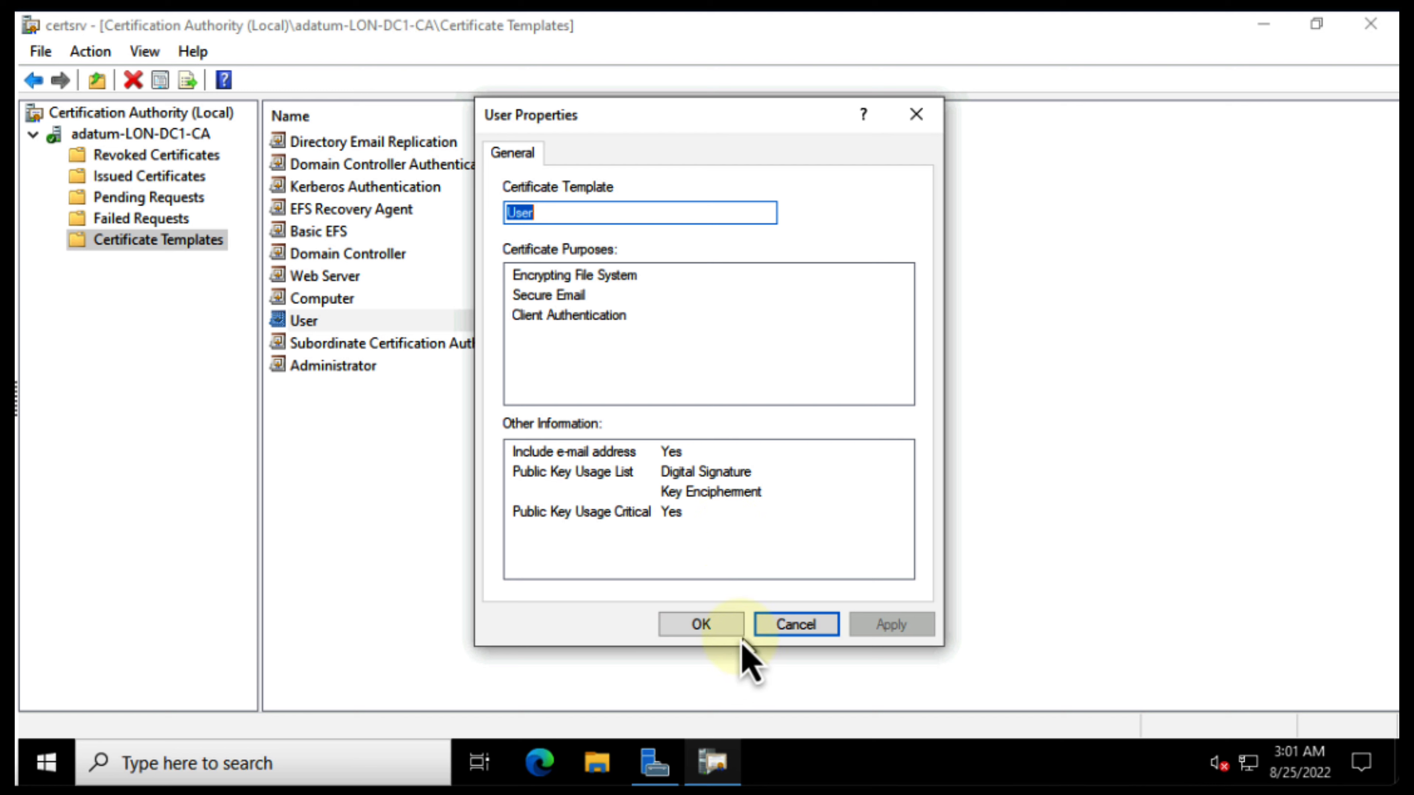
click(718, 627)
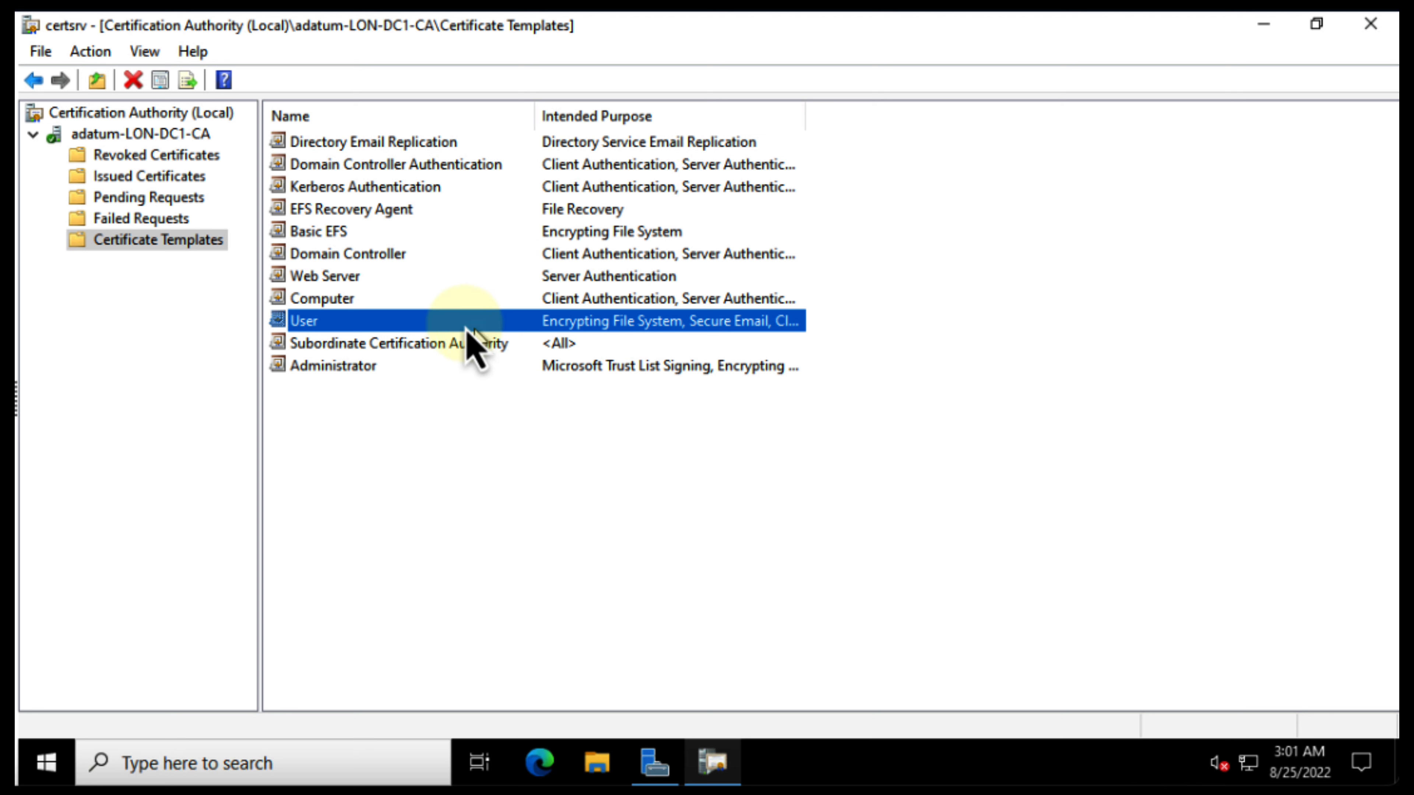
right_click(439, 326)
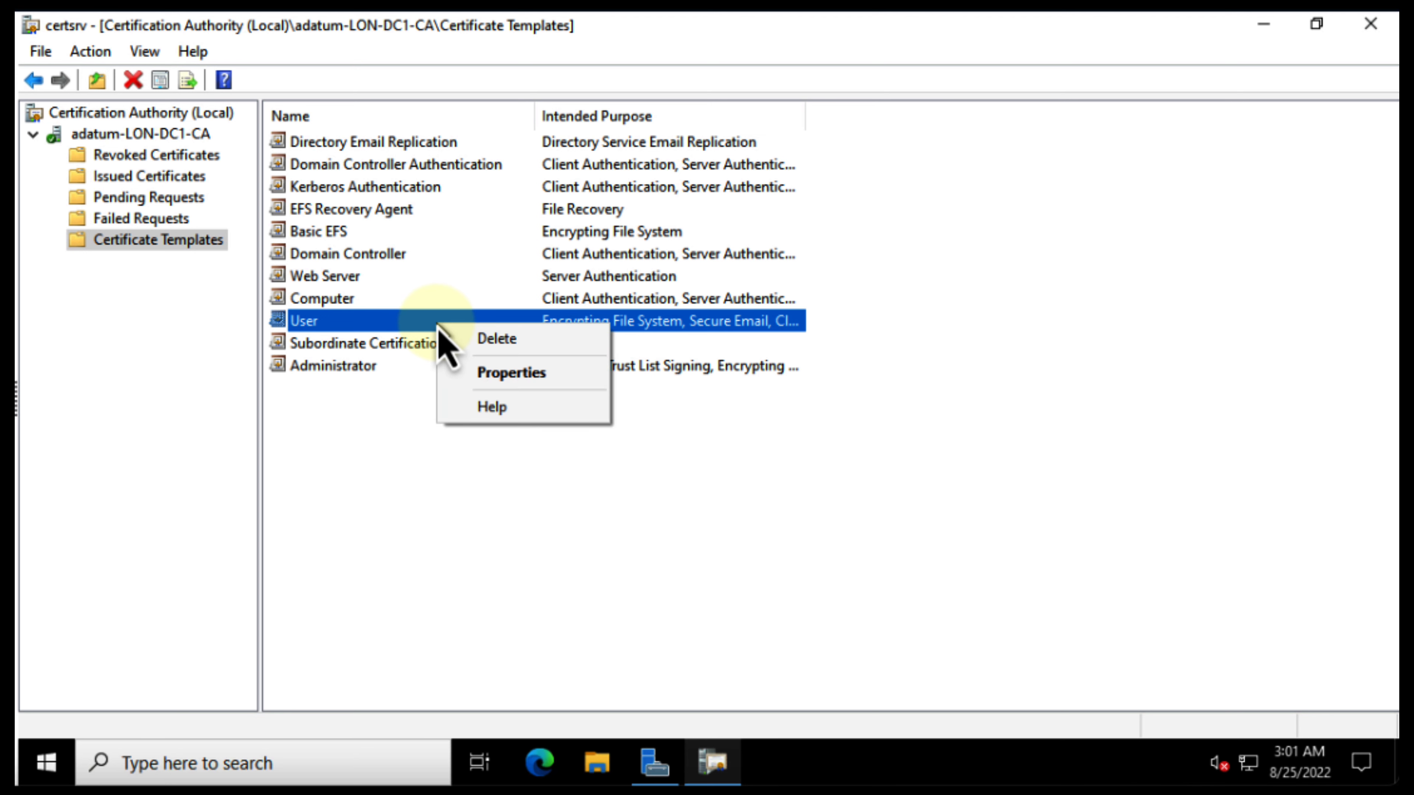
click(365, 419)
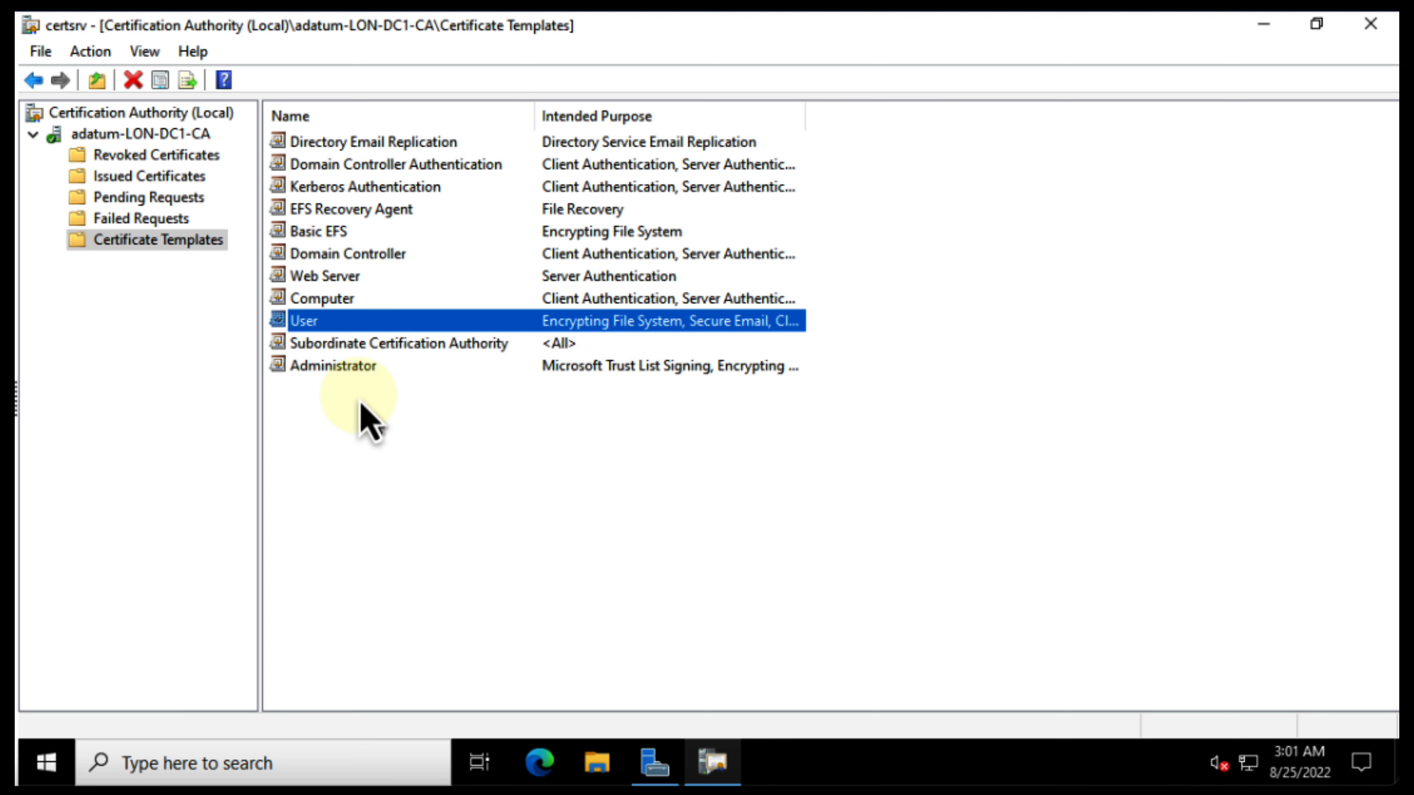
click(363, 416)
Check the CA's revoked certificates and issued certificates, refreshing the issued list
click(150, 159)
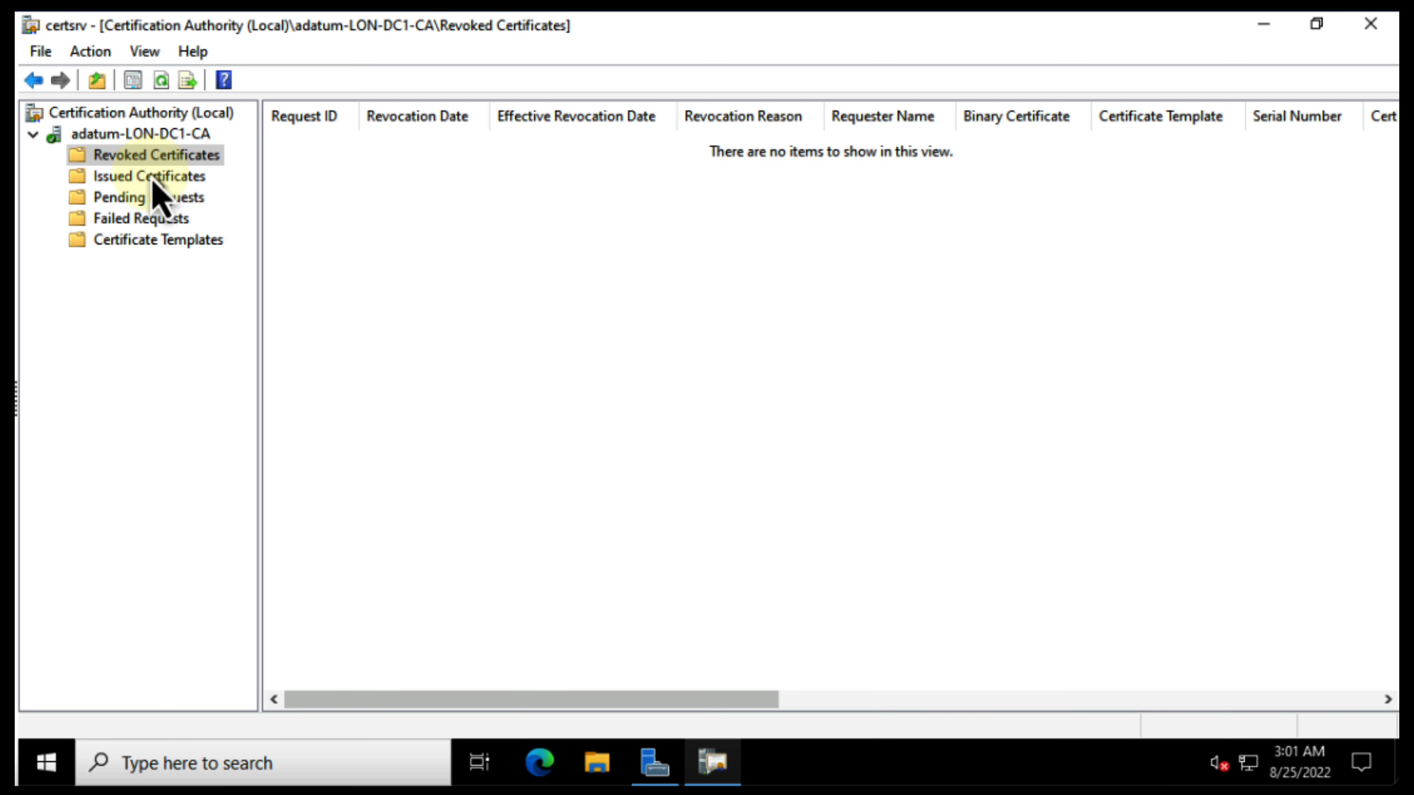
click(151, 177)
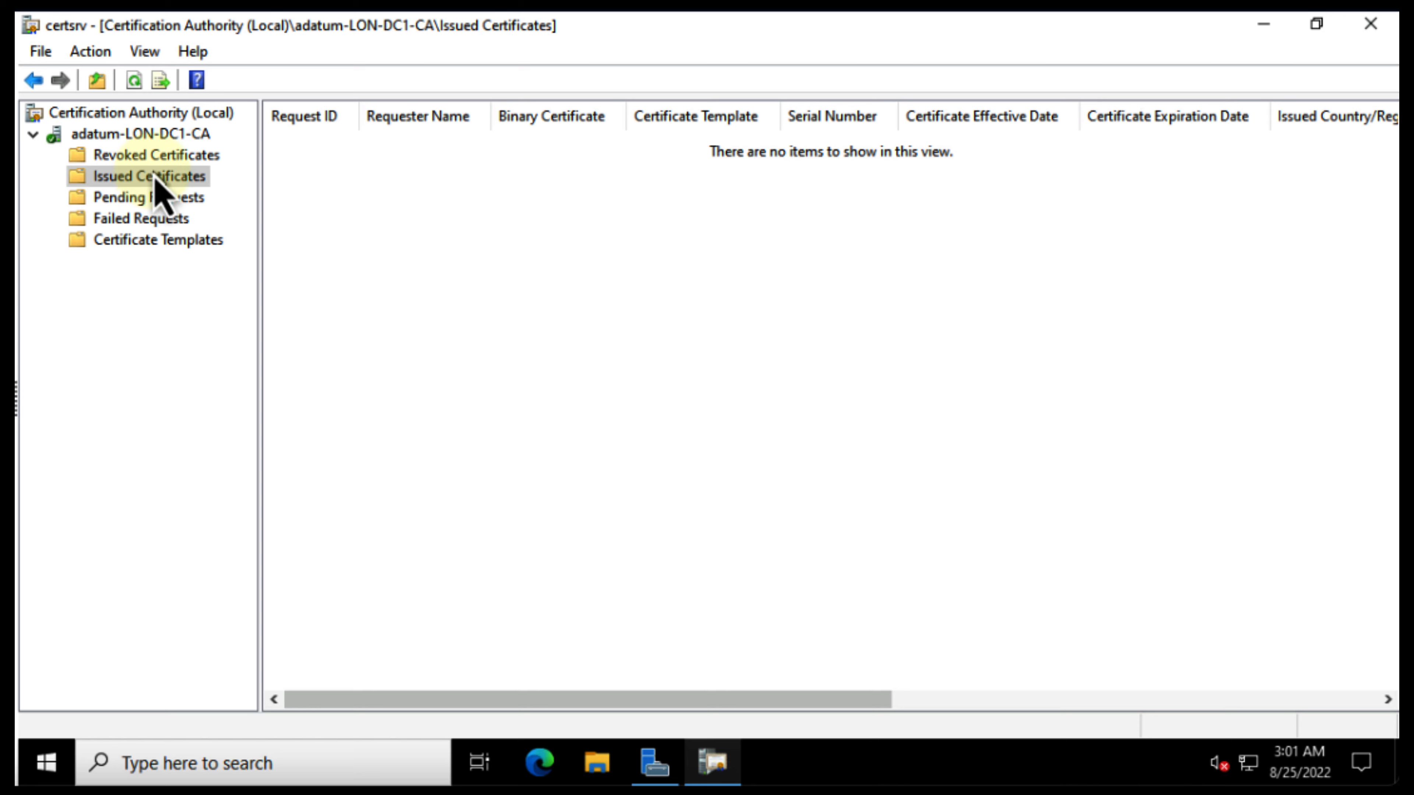
right_click(367, 207)
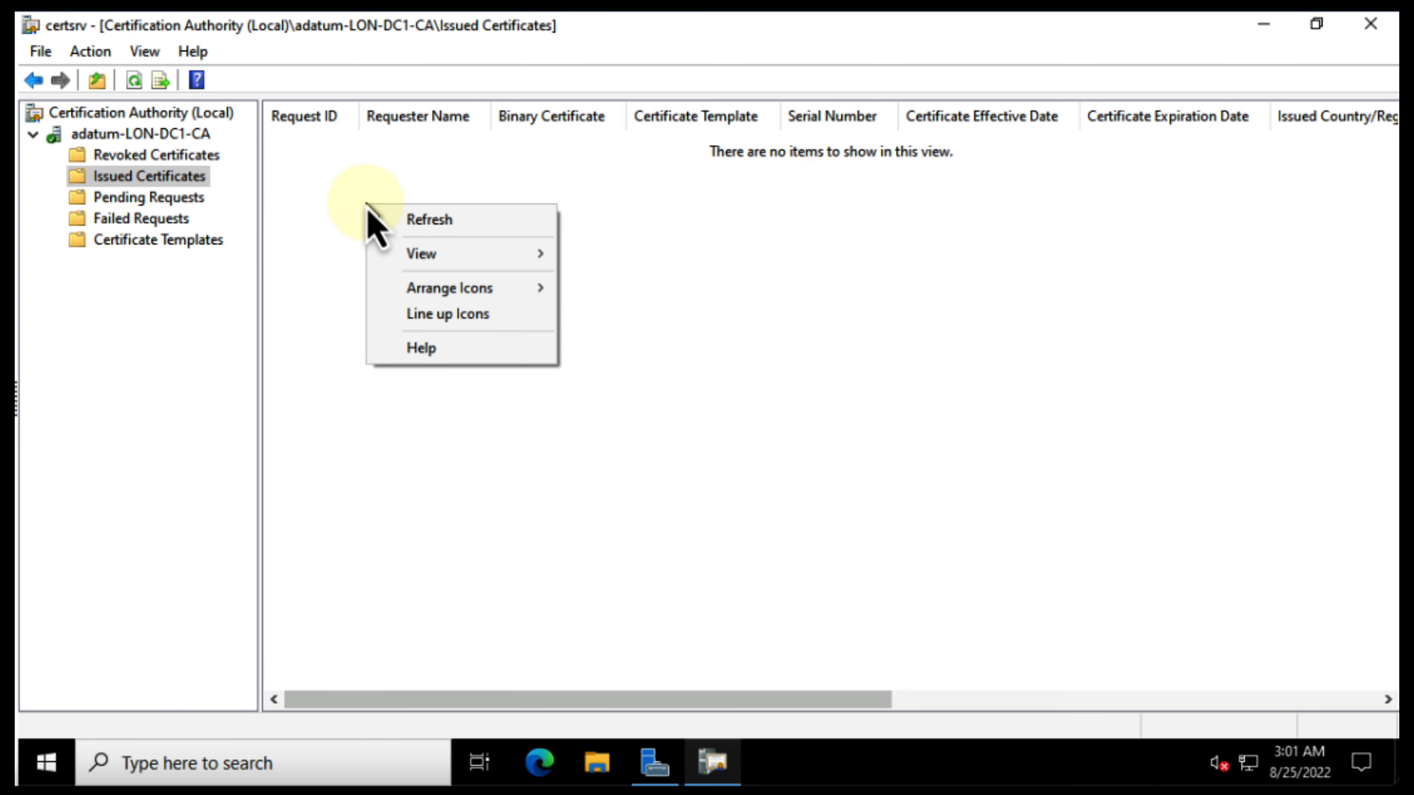
click(472, 217)
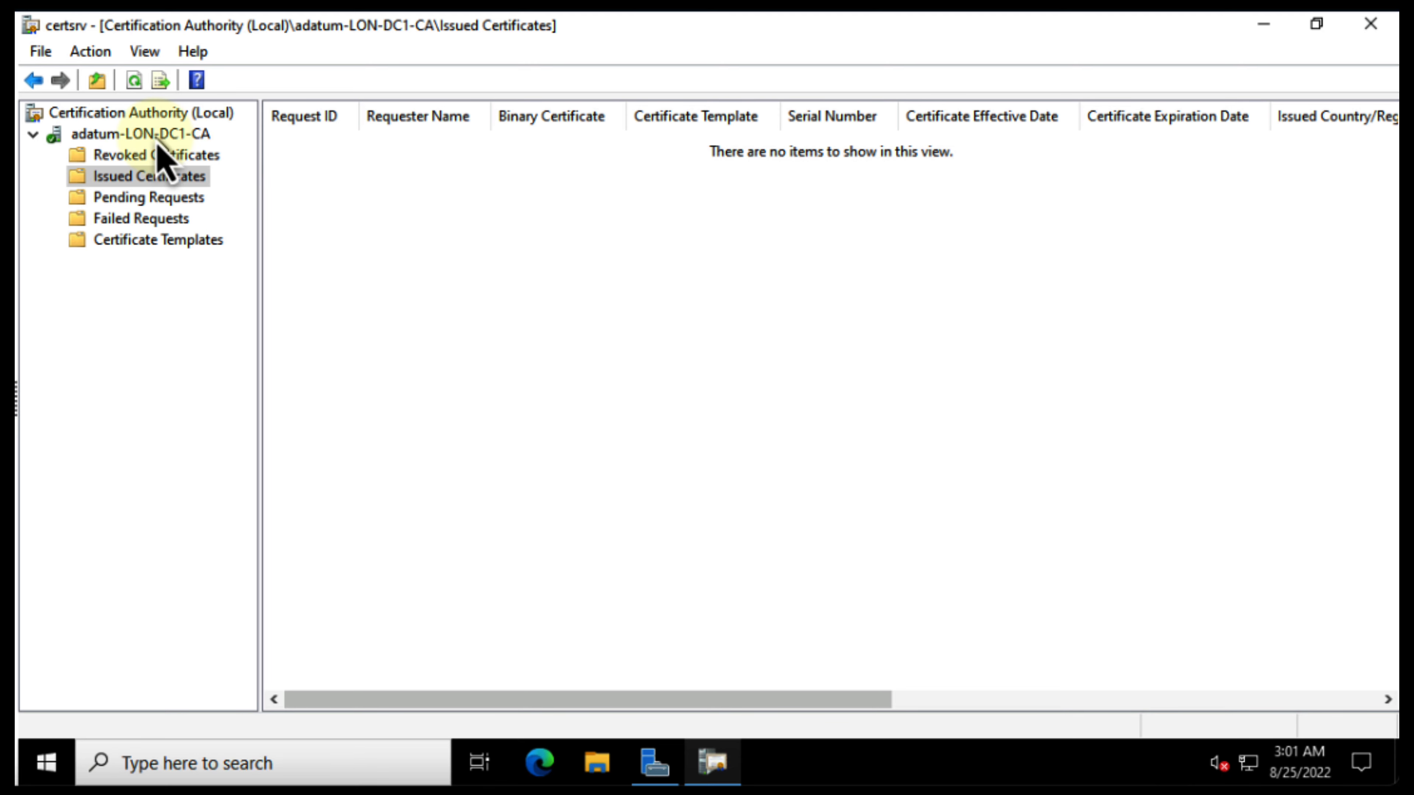
Open the request file selection for submitting a new request to adatum-LON-DC1-CA, and cancel it
click(159, 152)
right_click(159, 151)
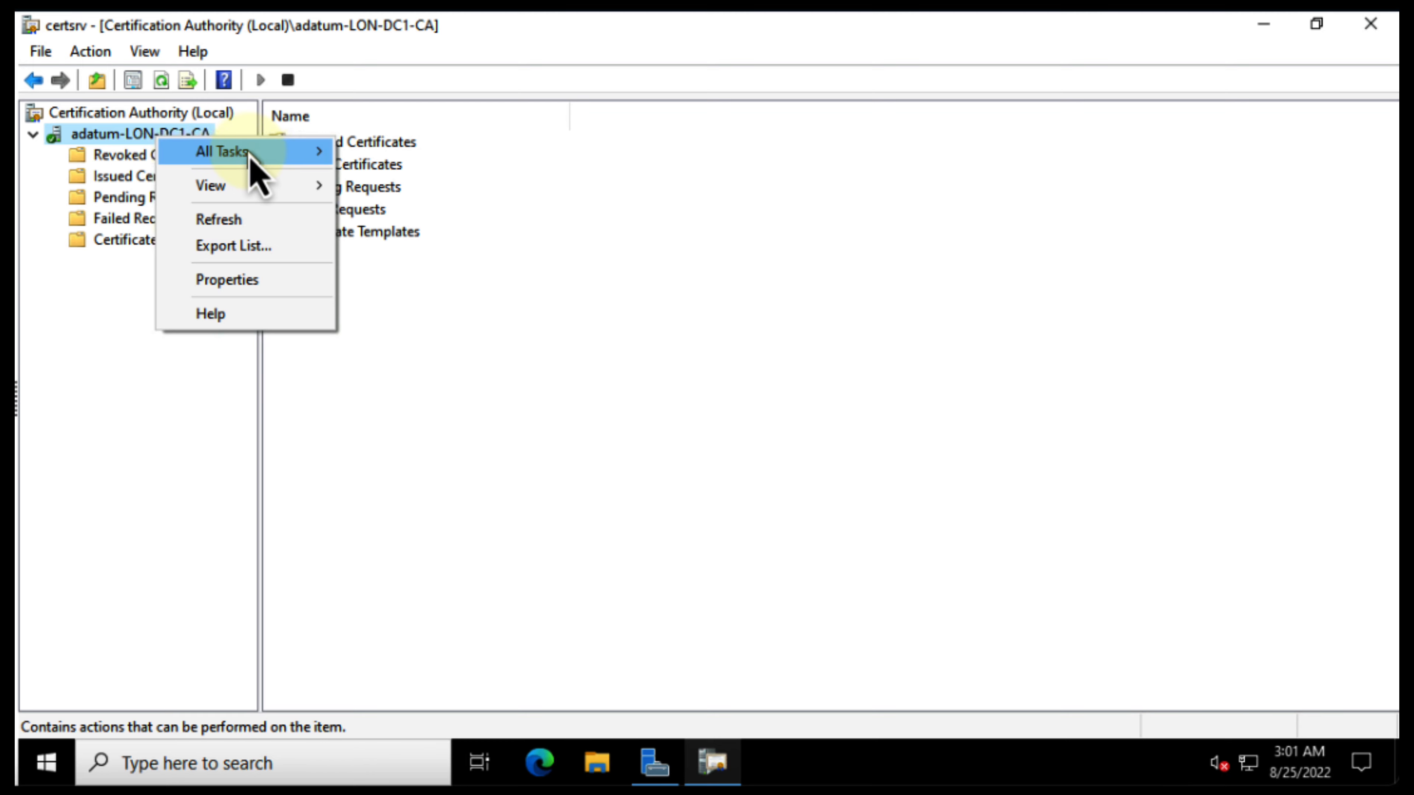
mouse_move(252, 156)
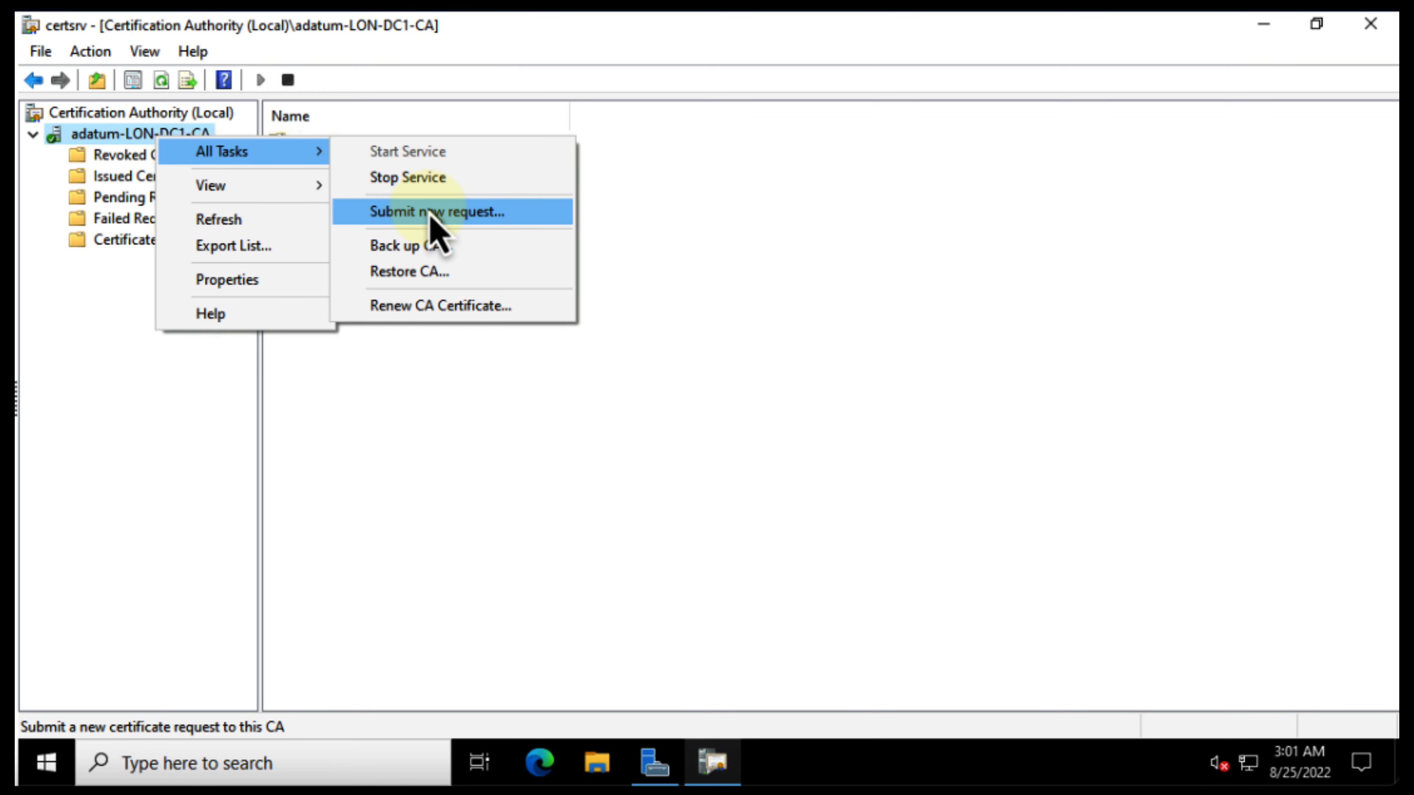
click(485, 214)
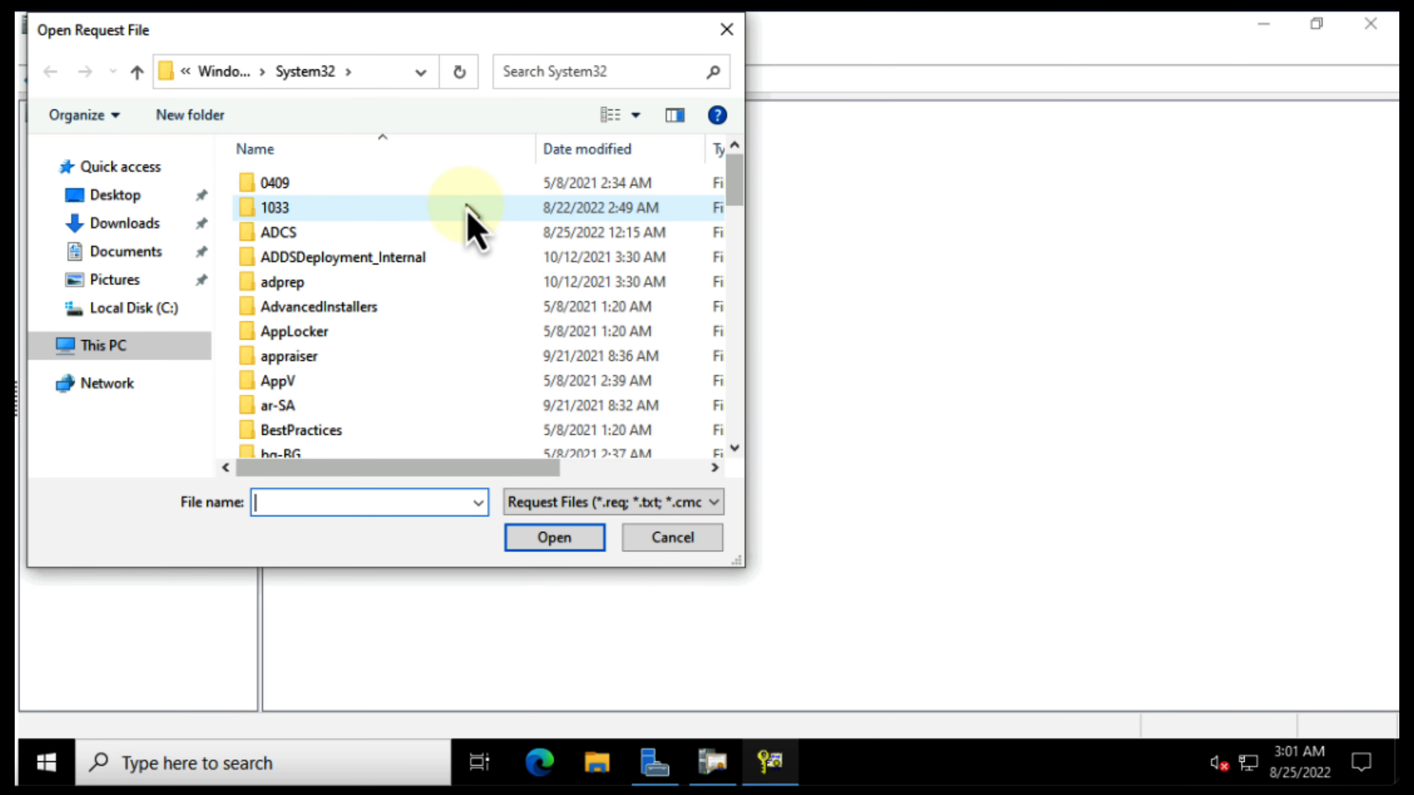
click(688, 532)
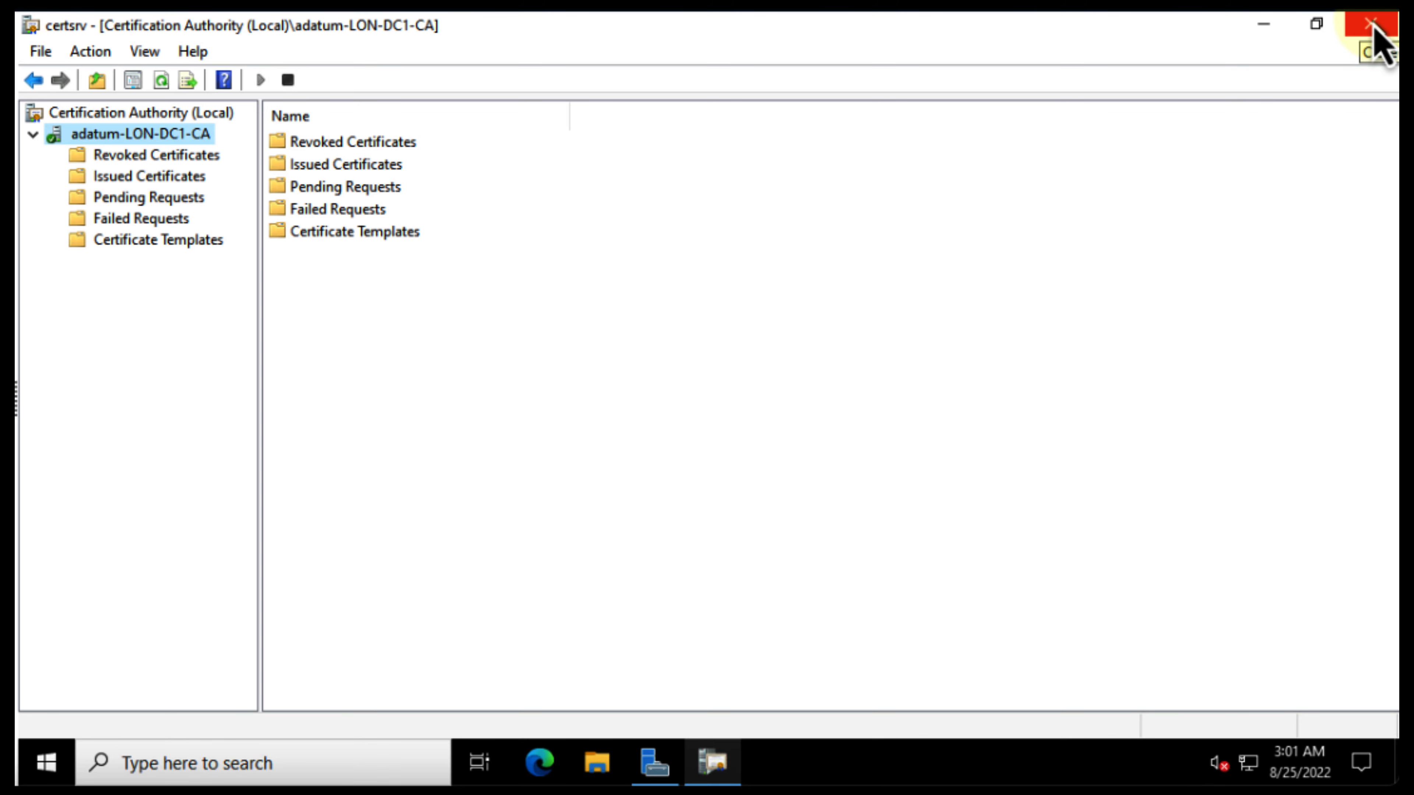
Examine the management tasks available for adatum-LON-DC1-CA at the Certification Authority root level, including renewing the CA certificate
click(108, 114)
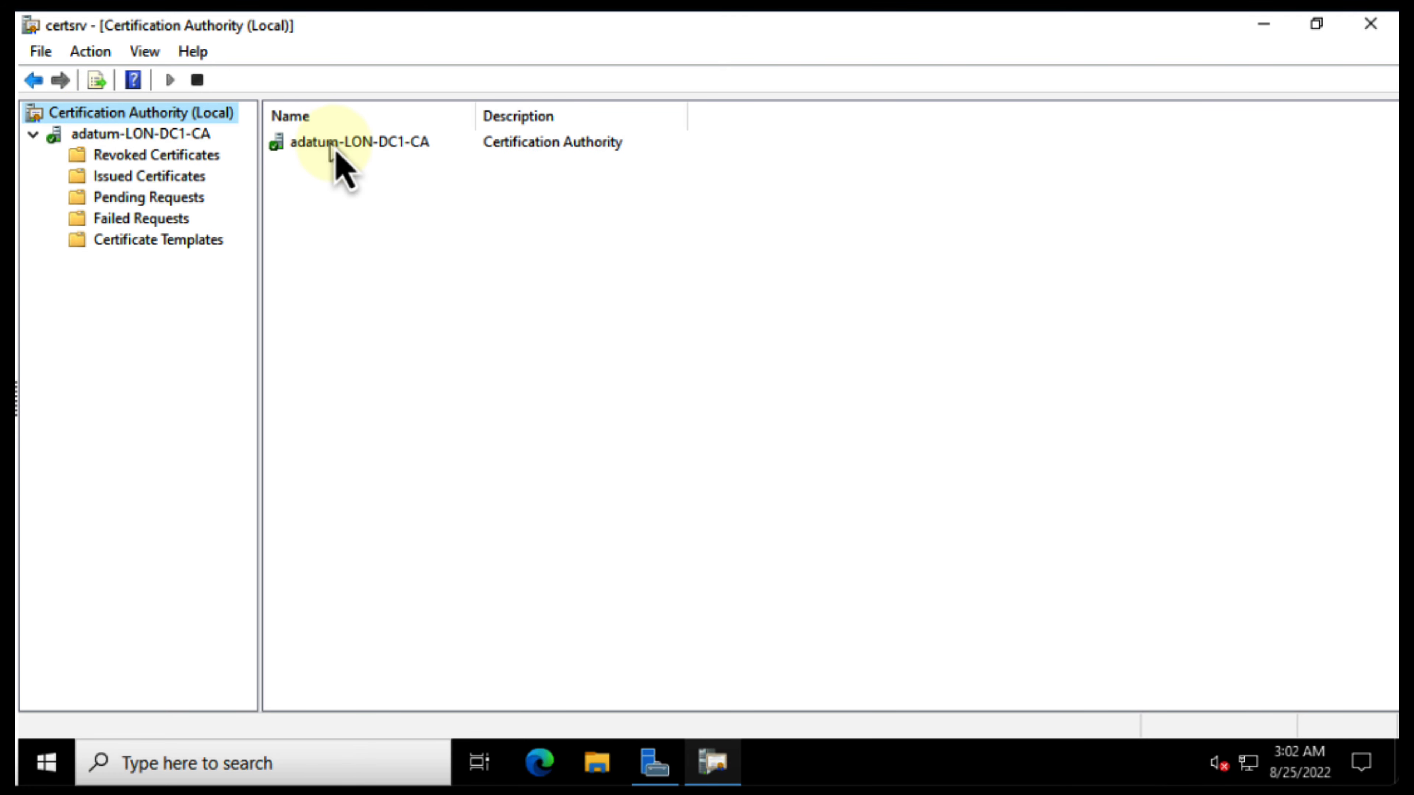
click(354, 144)
right_click(354, 146)
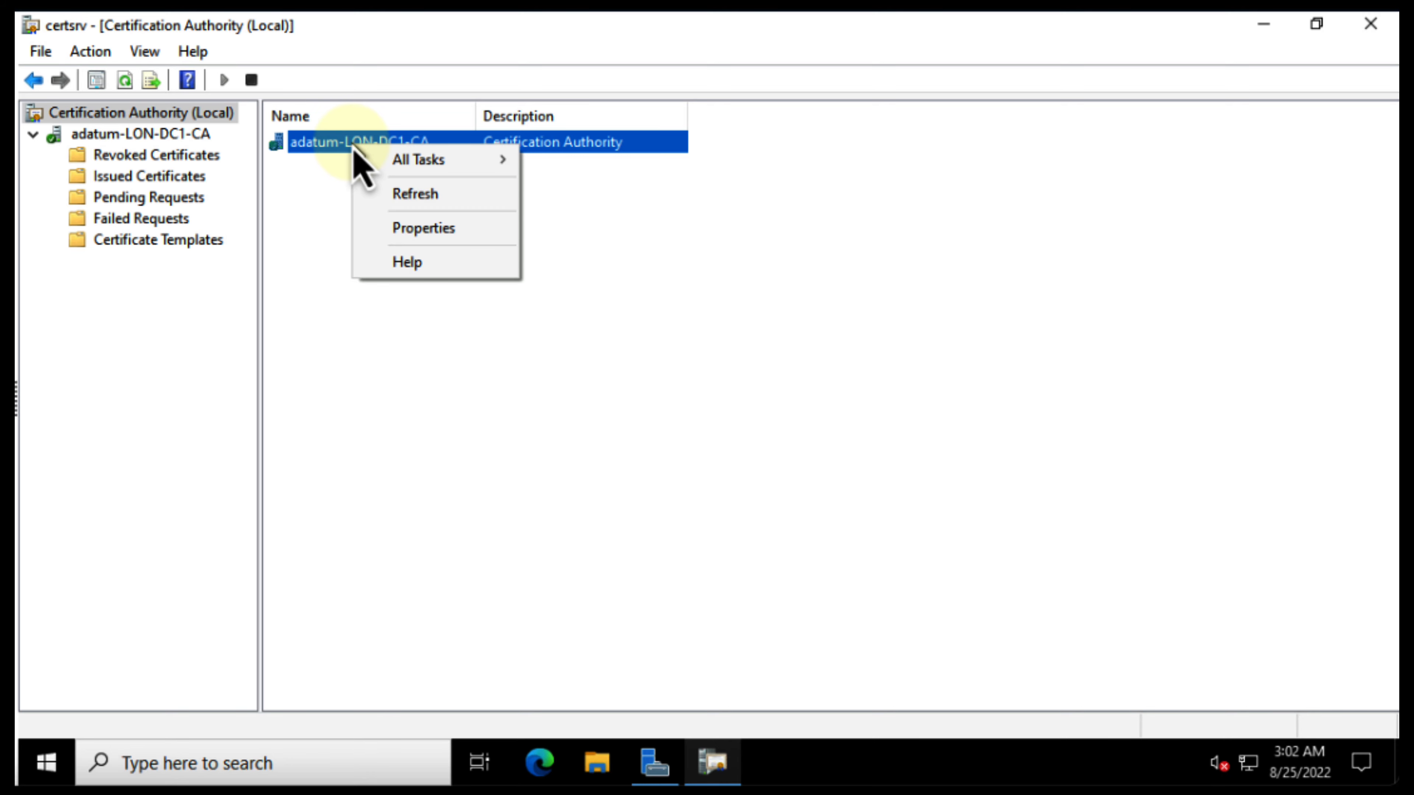
mouse_move(433, 167)
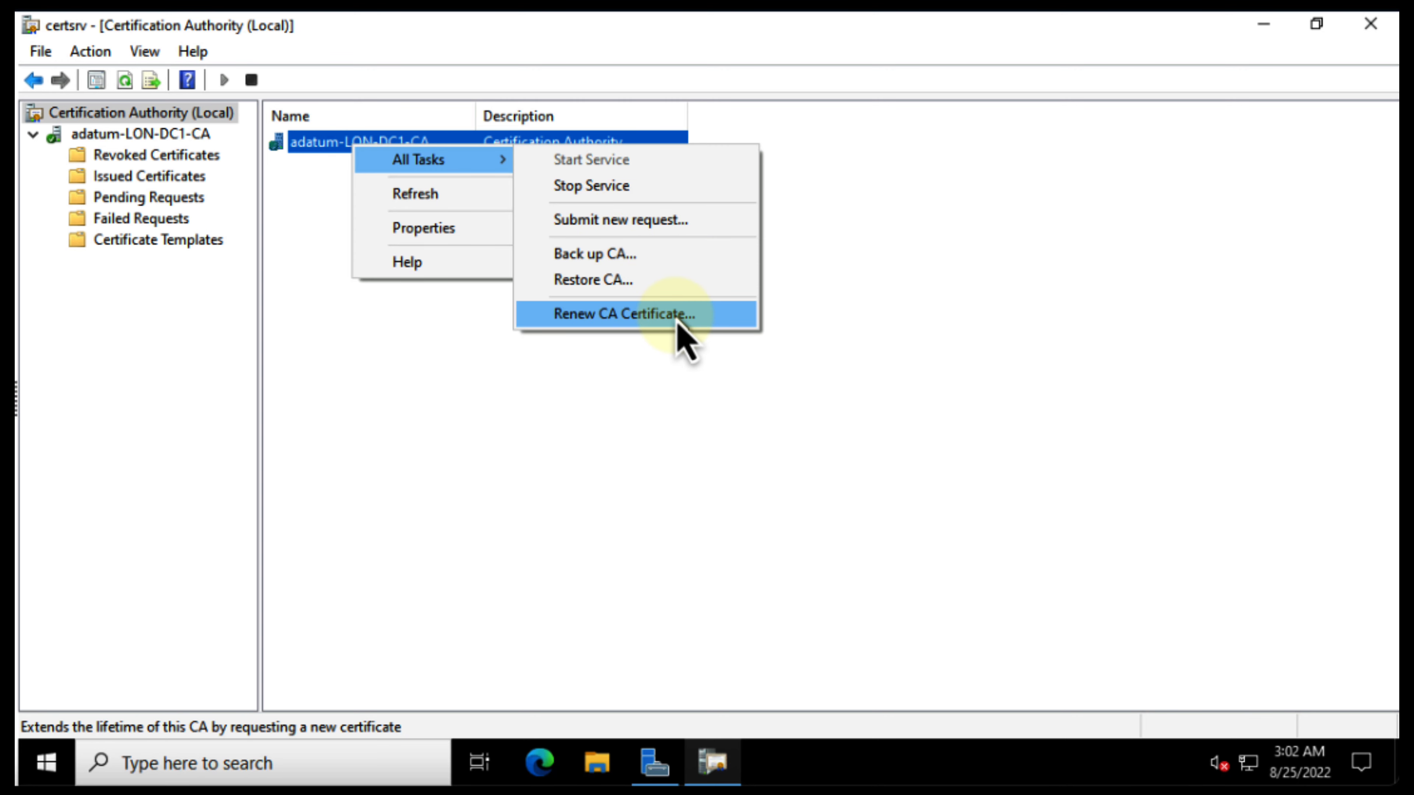
click(860, 321)
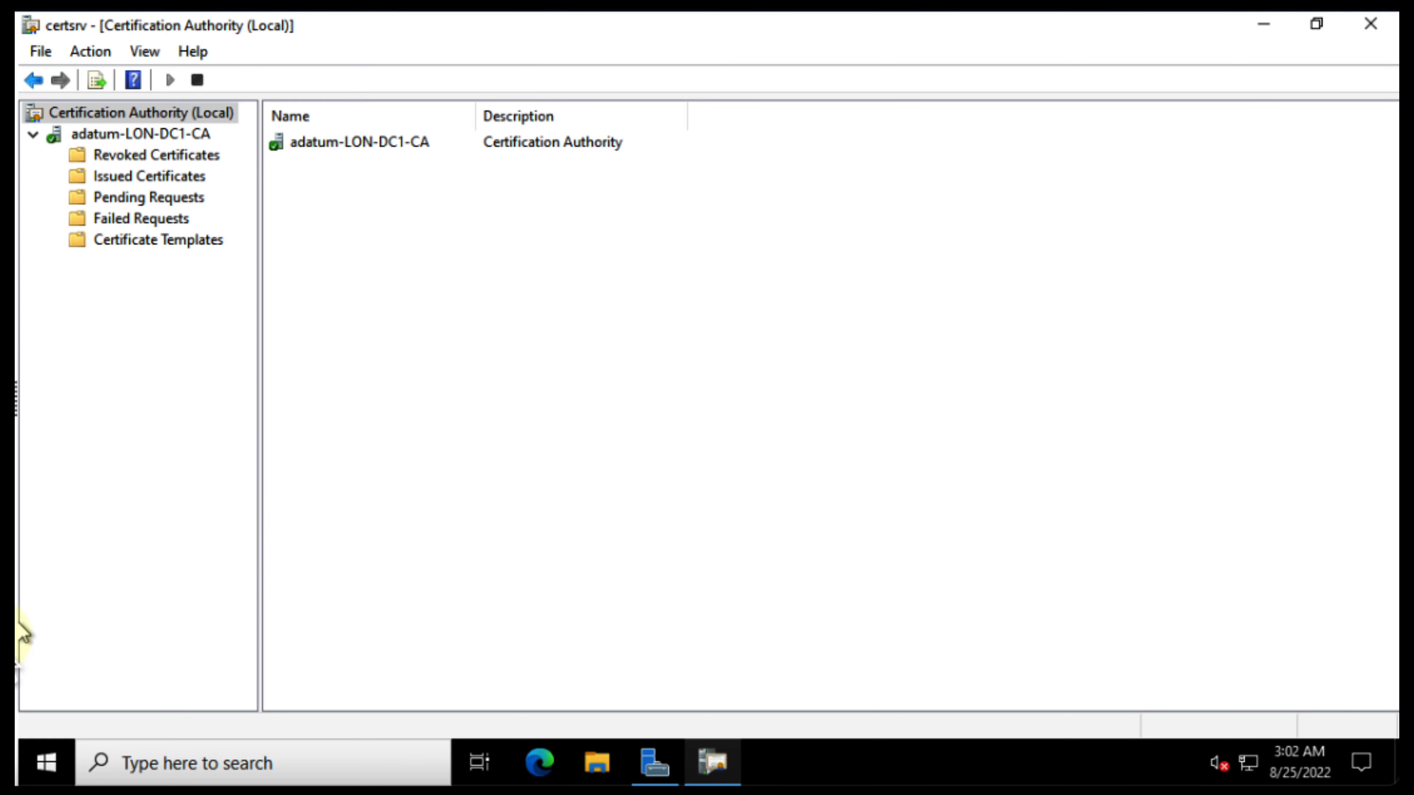
Run mmc to open an empty management console and maximize its window
right_click(69, 768)
click(96, 656)
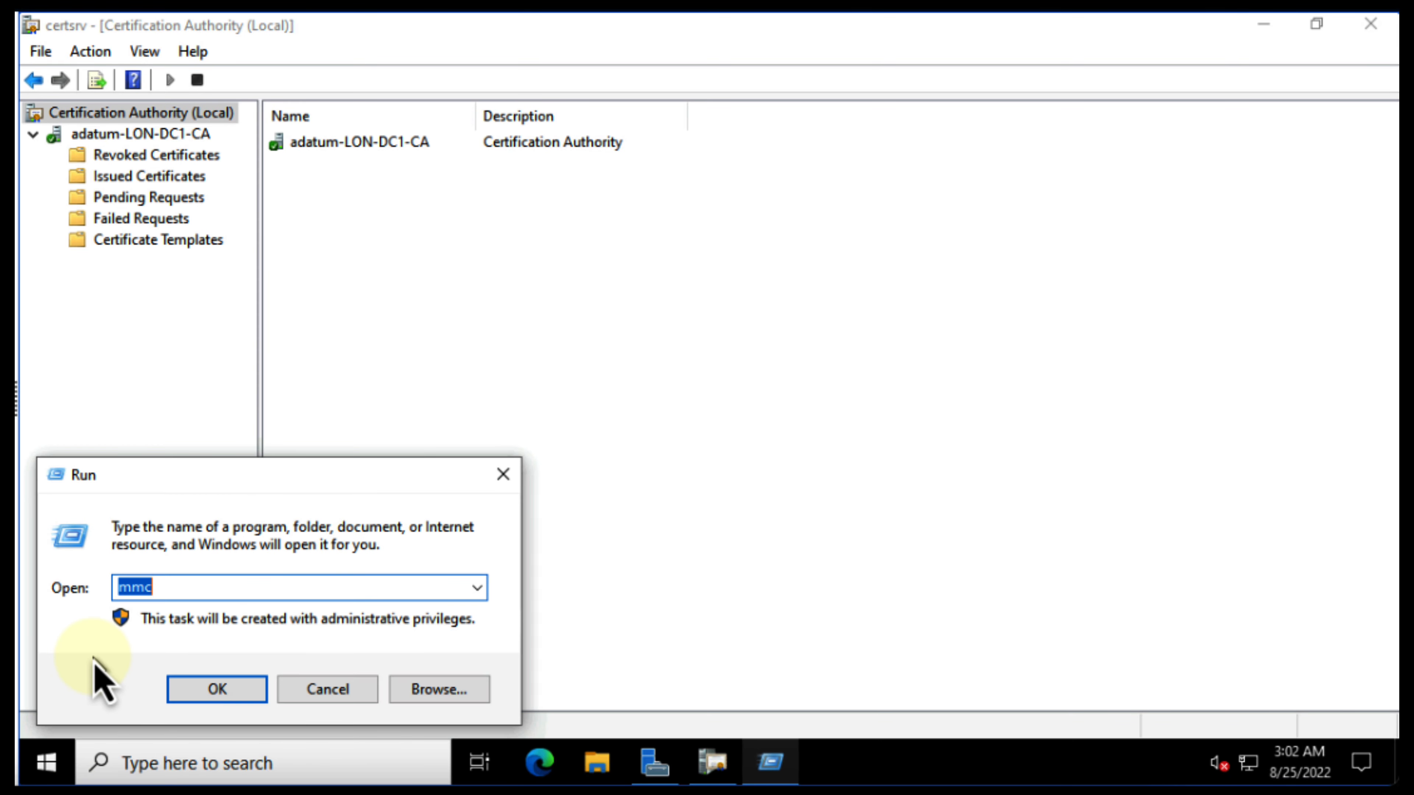
text(mmc)
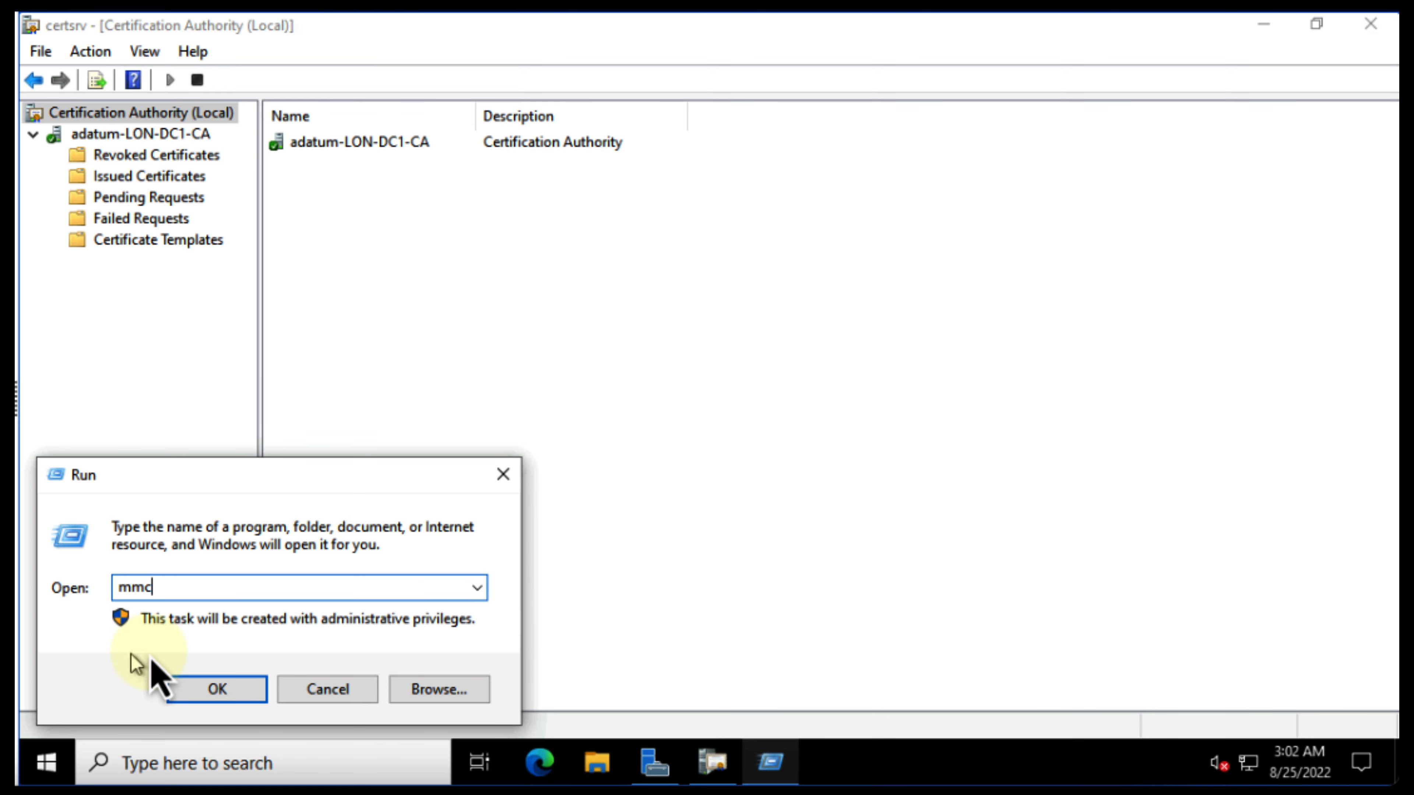
click(217, 689)
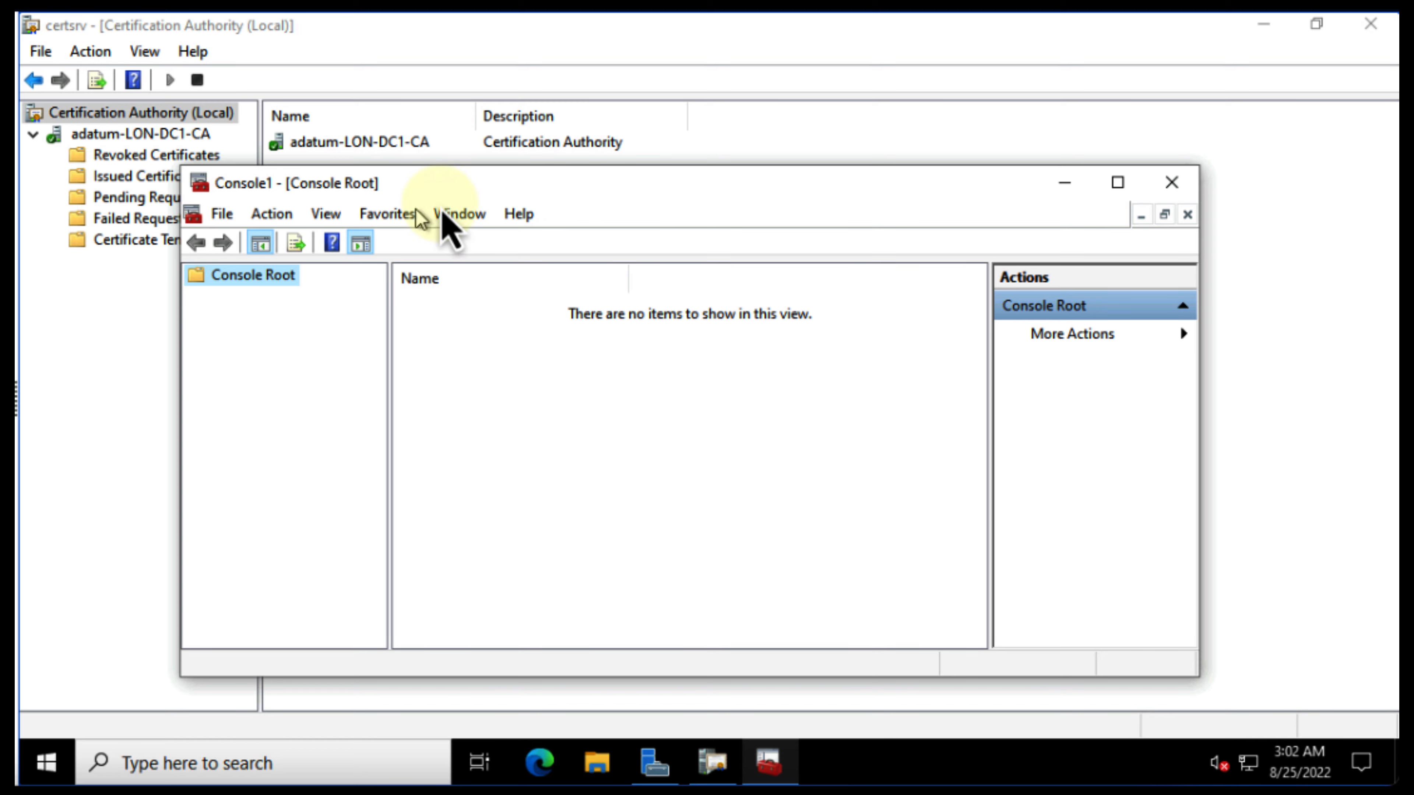
double_click(600, 183)
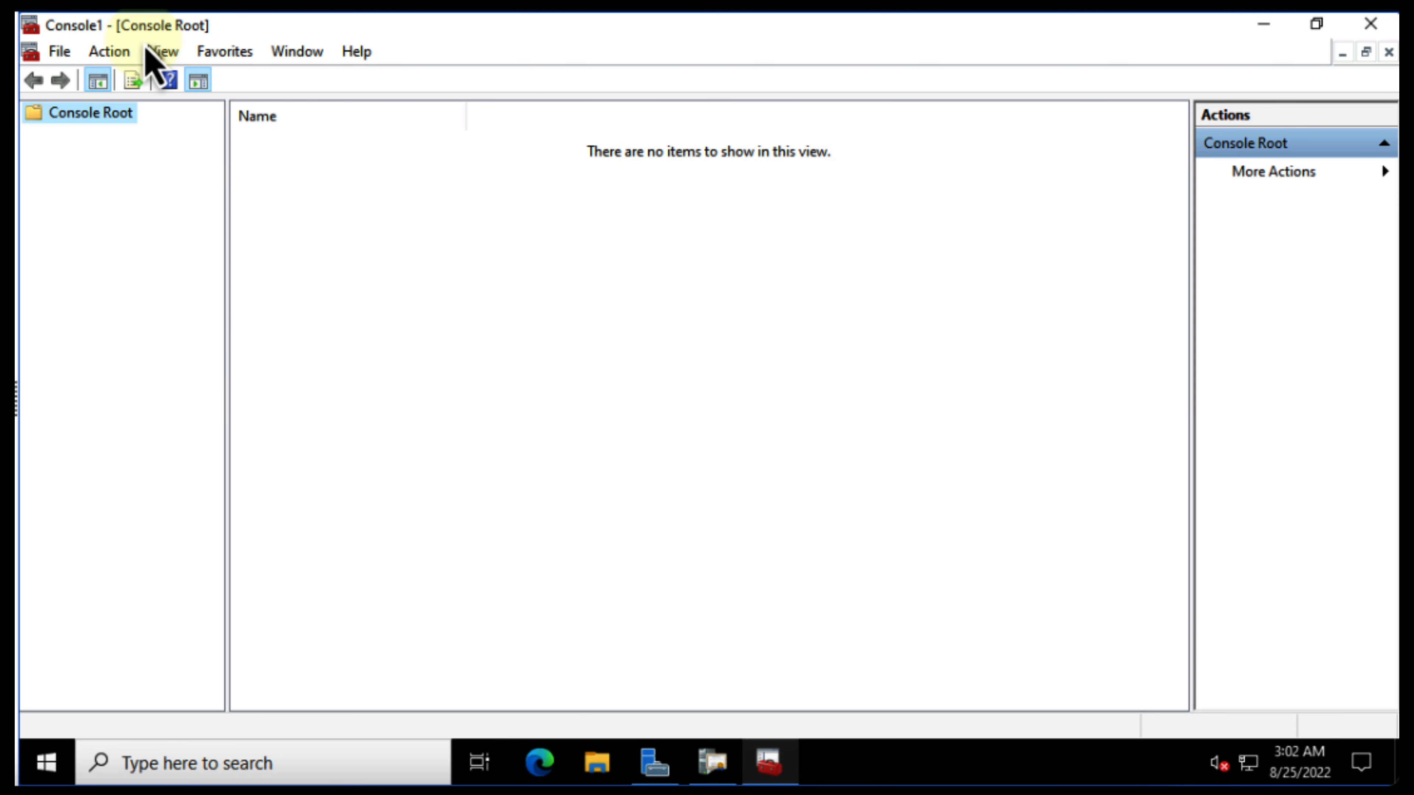
click(55, 52)
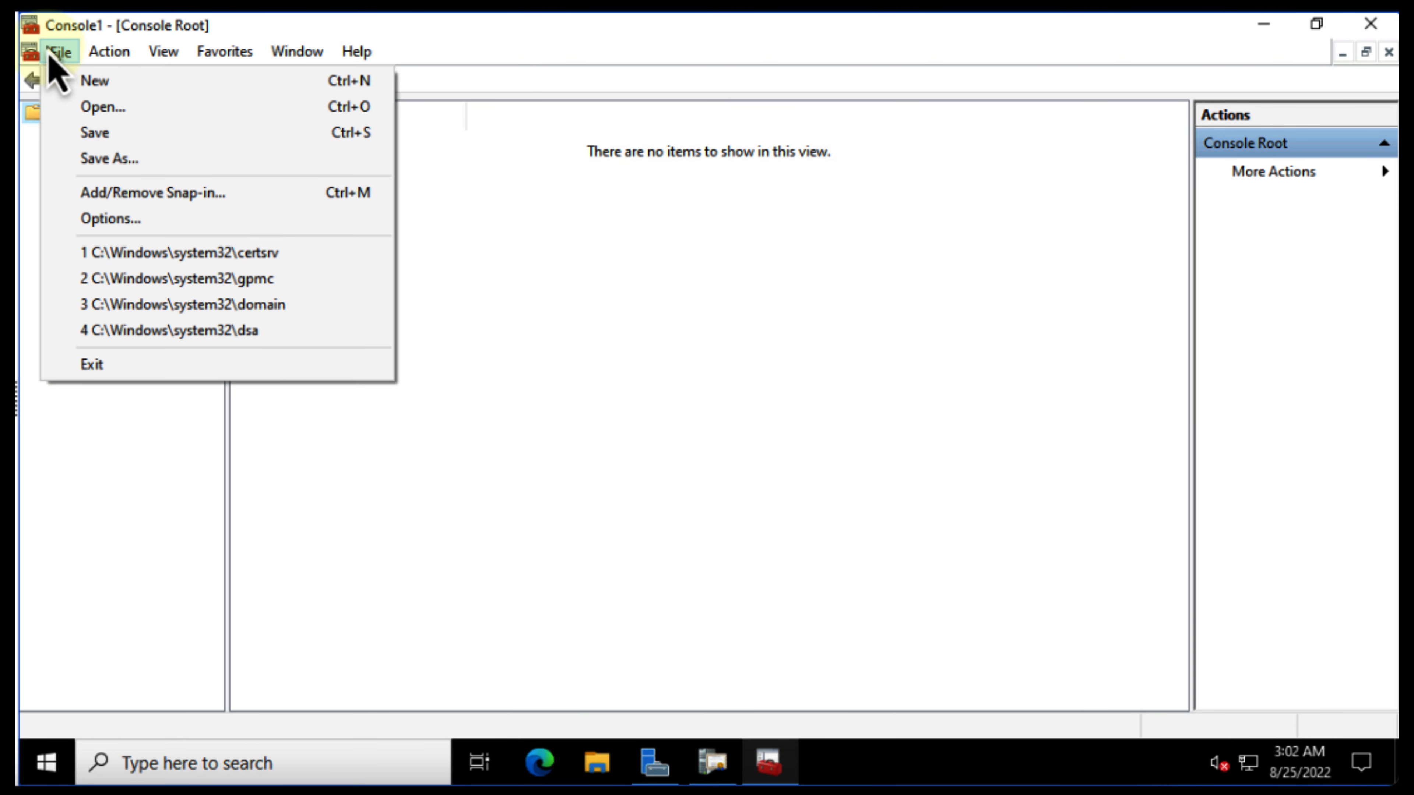
click(109, 218)
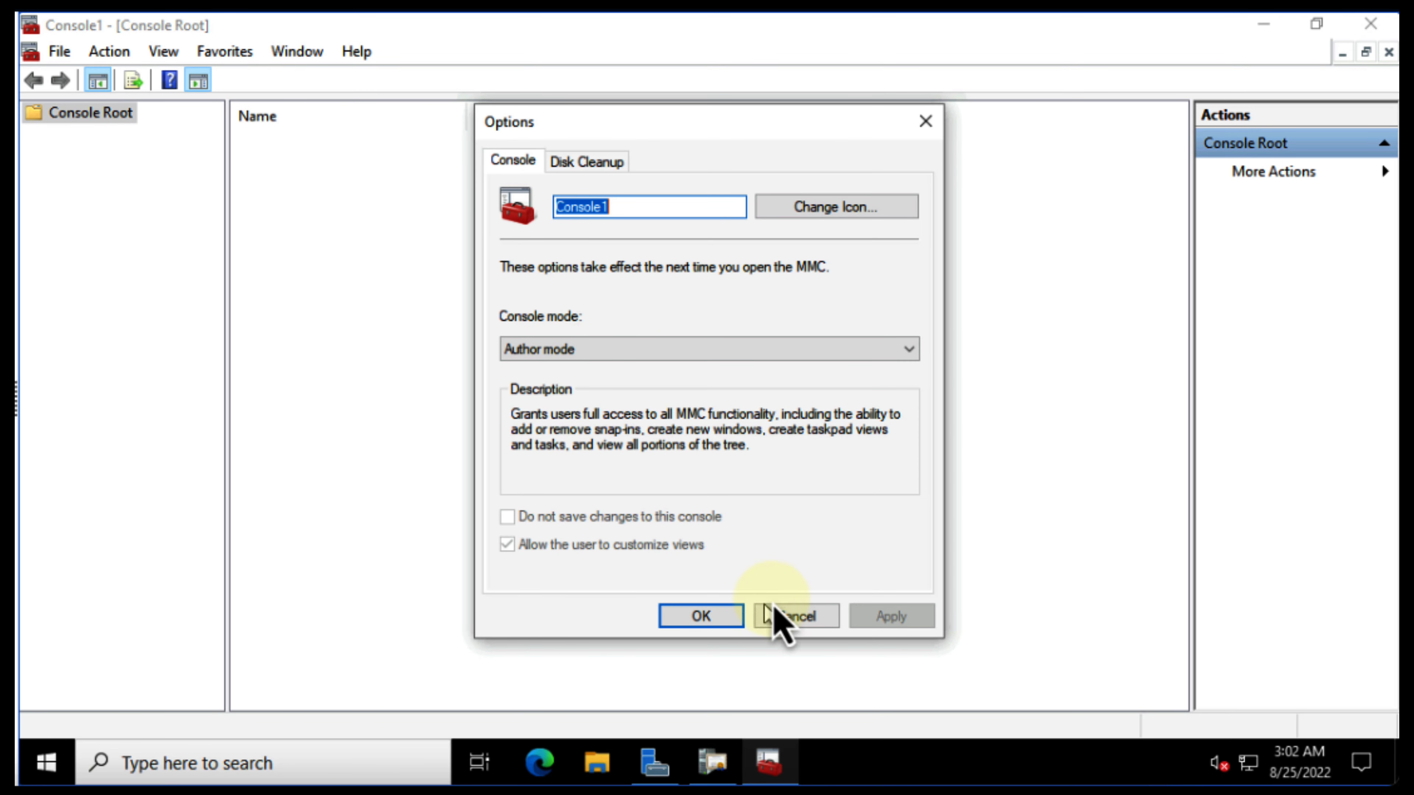
click(796, 615)
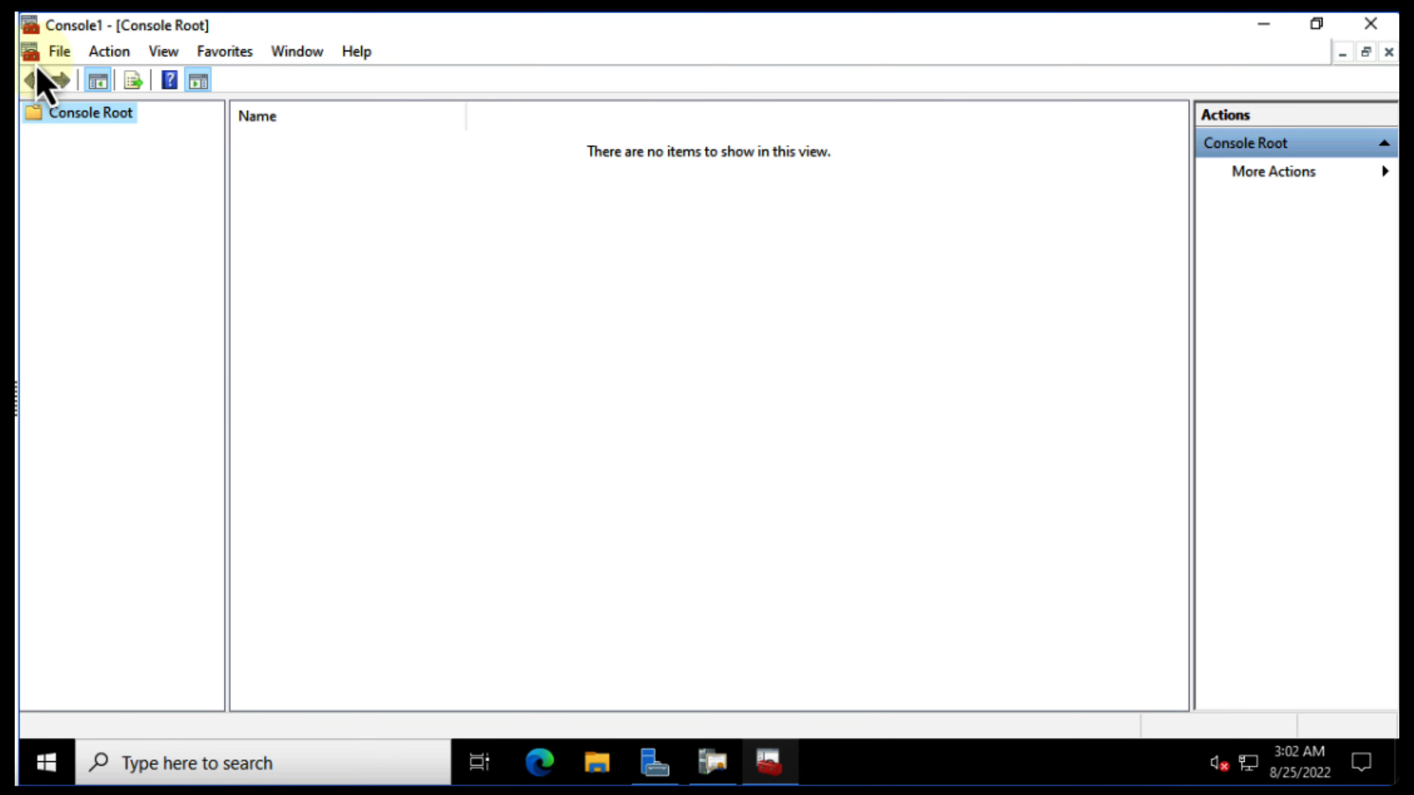
Start adding snap-ins to the empty console and include Certificate Templates
click(61, 51)
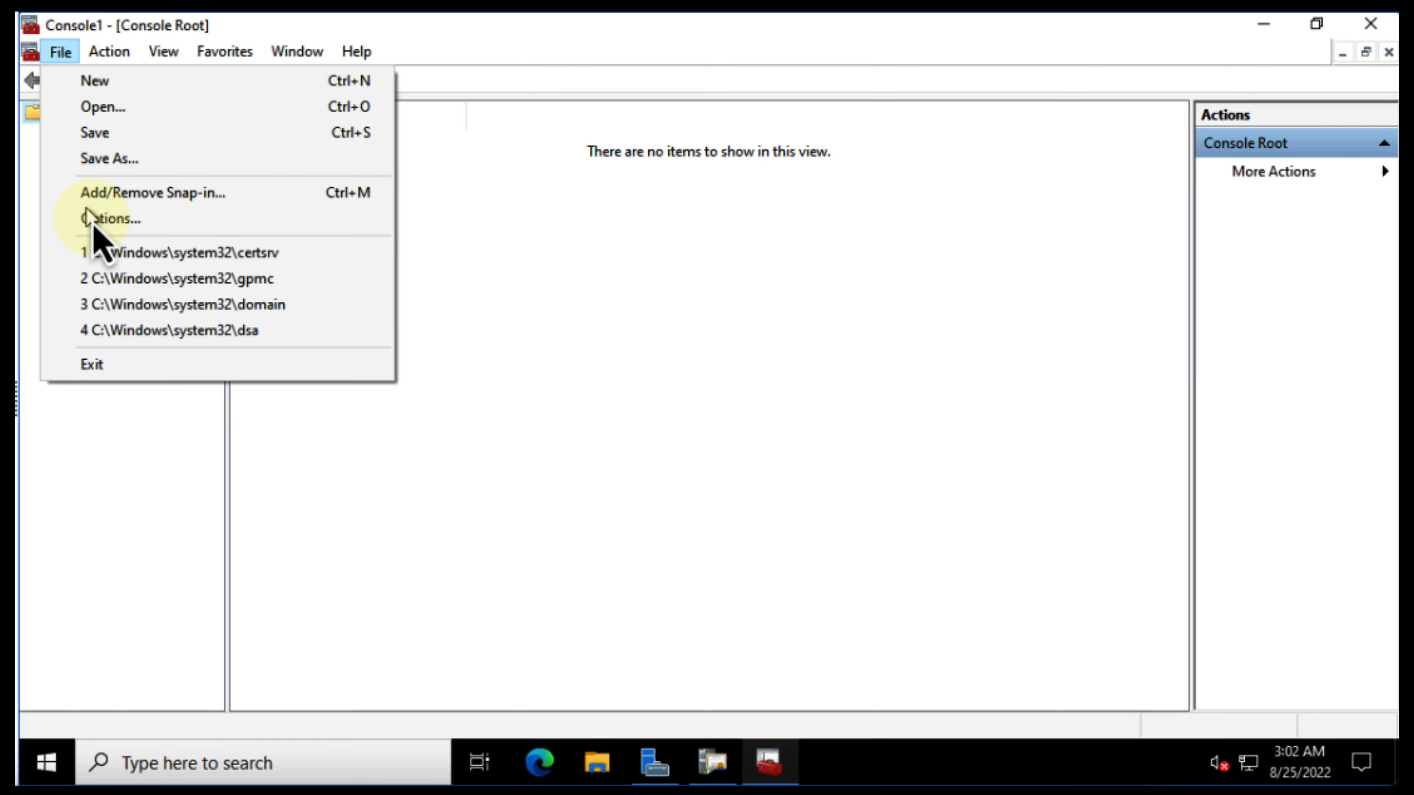
click(104, 195)
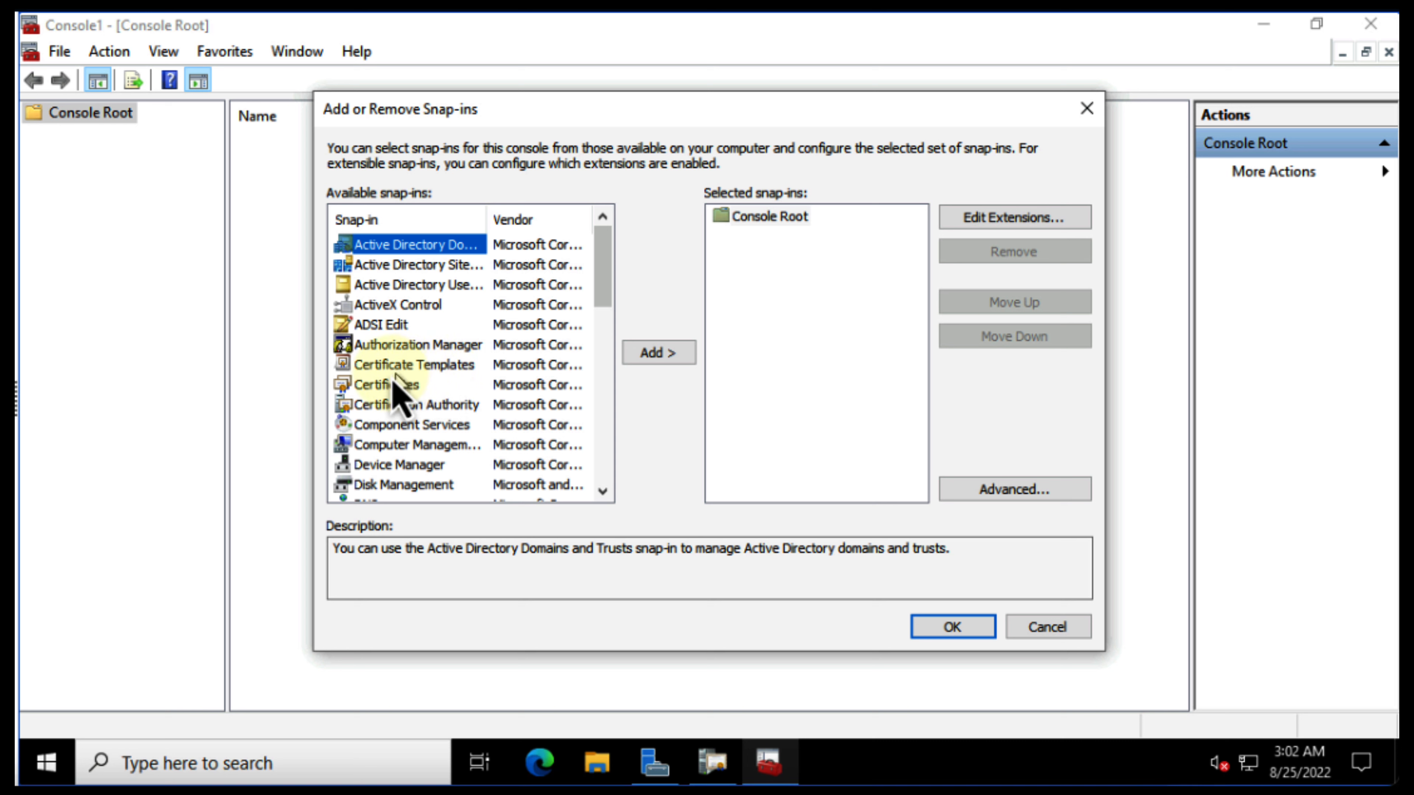
click(412, 366)
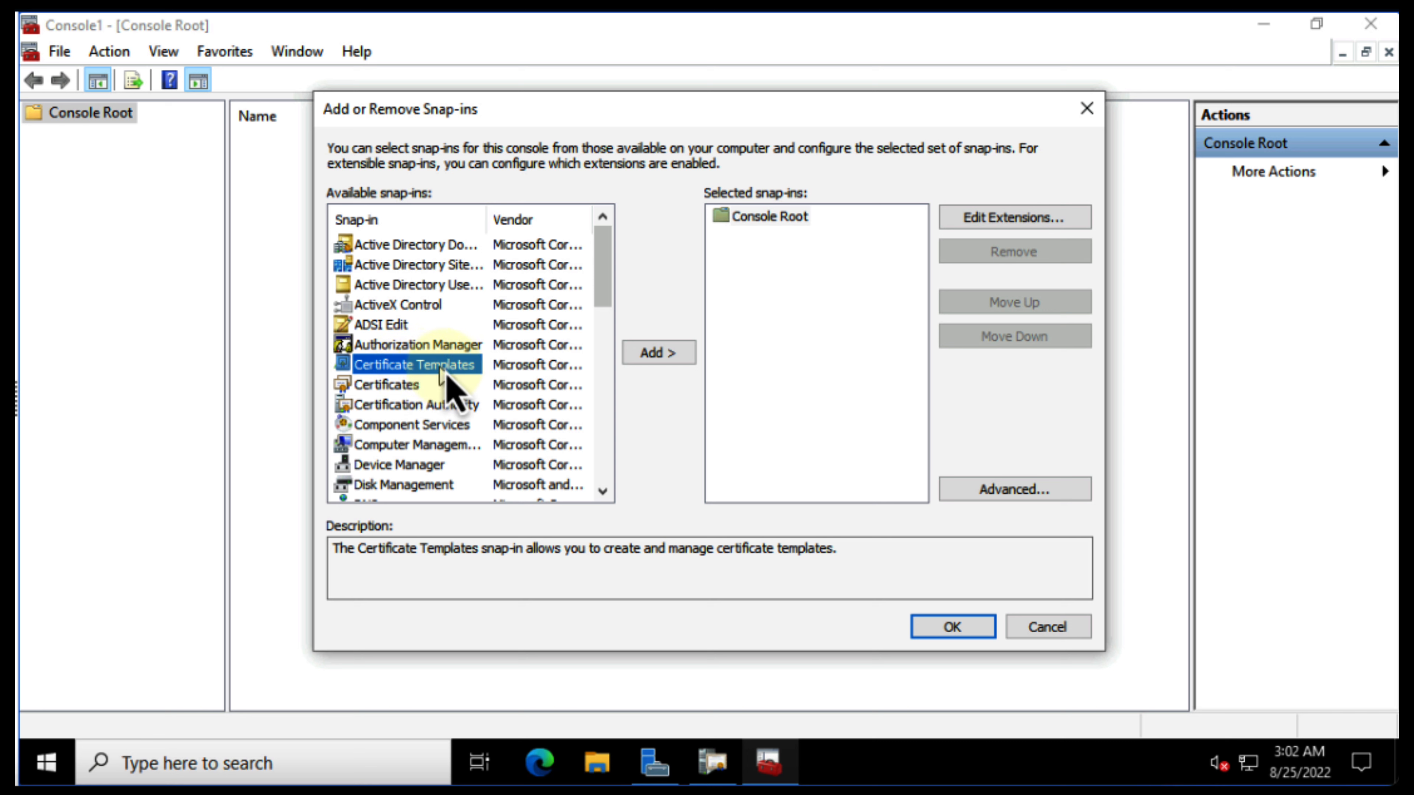
click(649, 364)
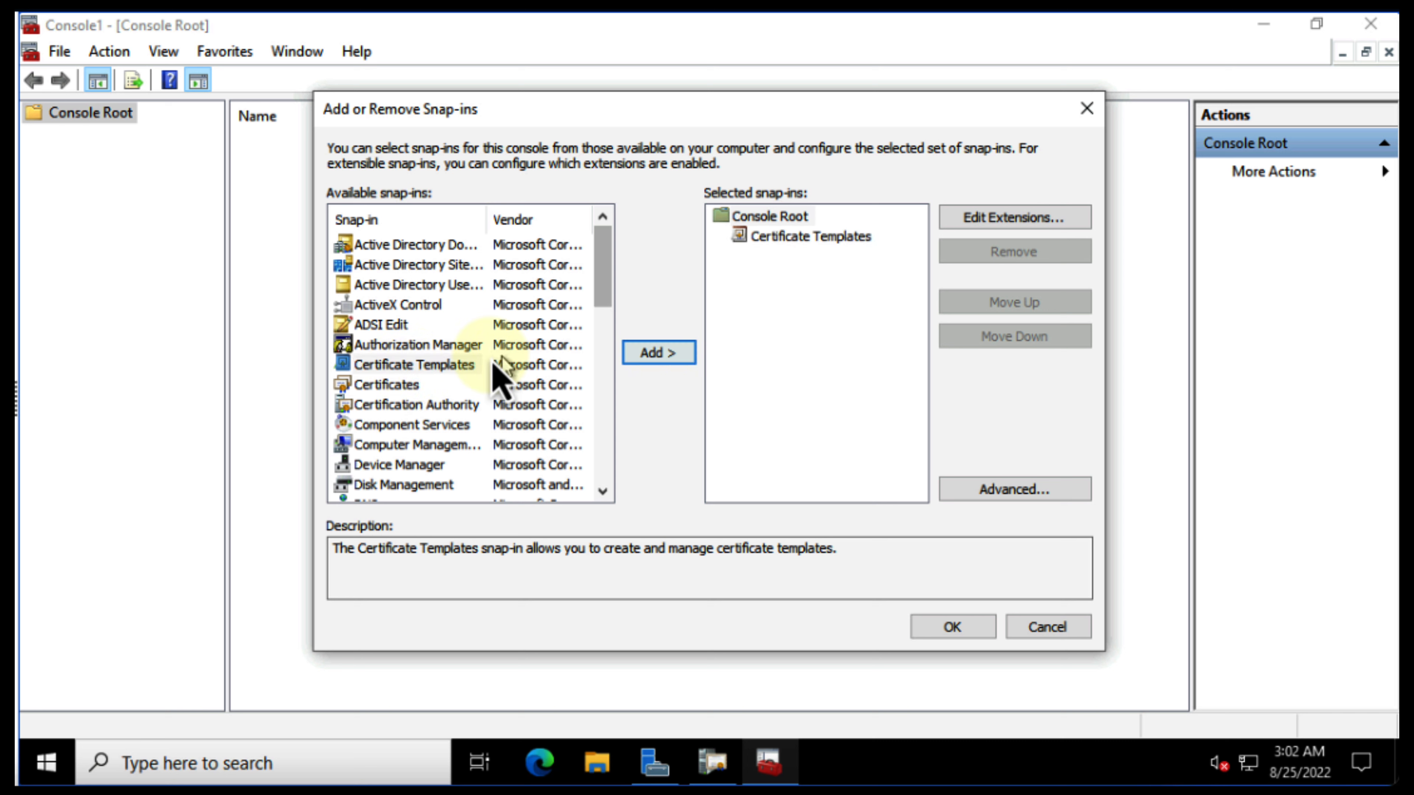
Add the Certificates snap-in for the computer account, managing the local computer
click(401, 391)
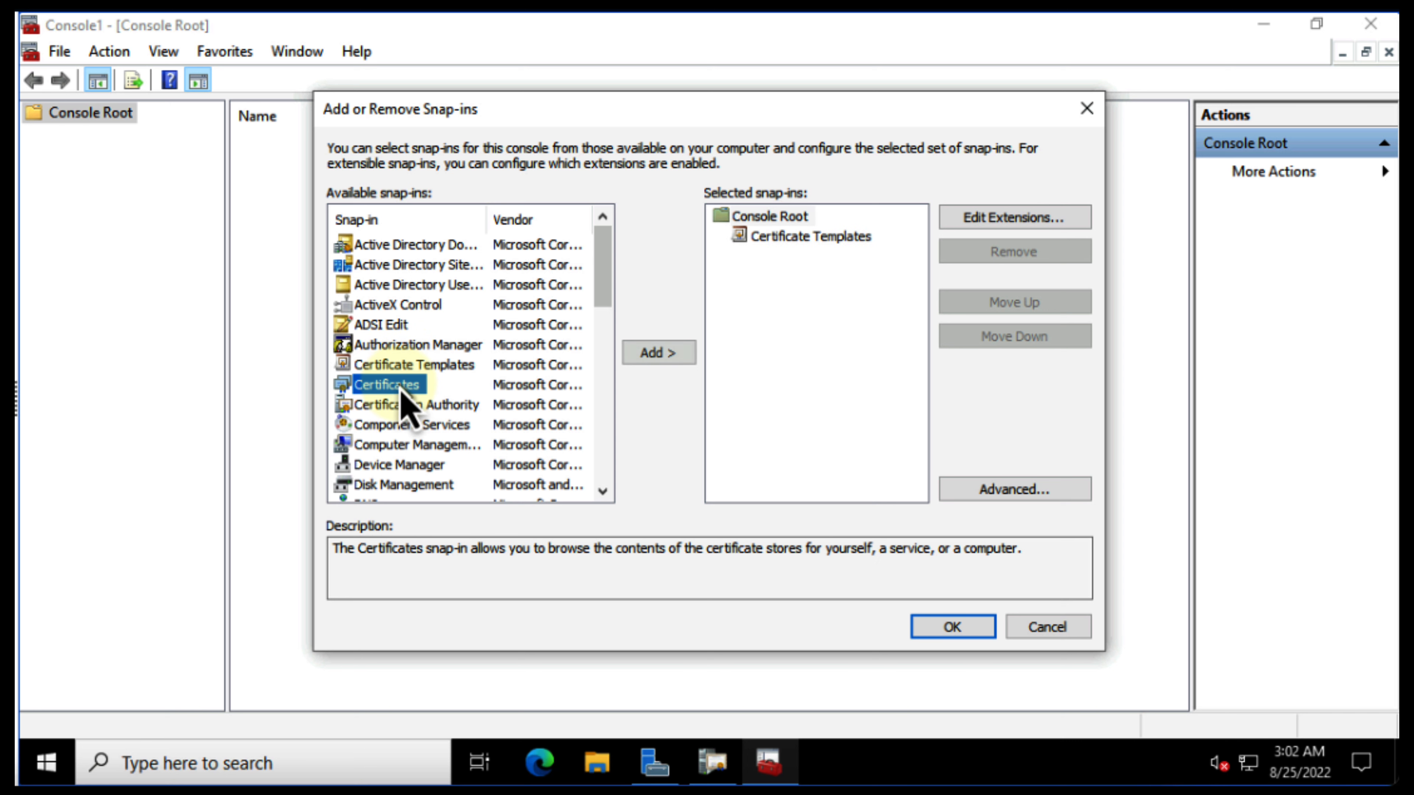
click(673, 353)
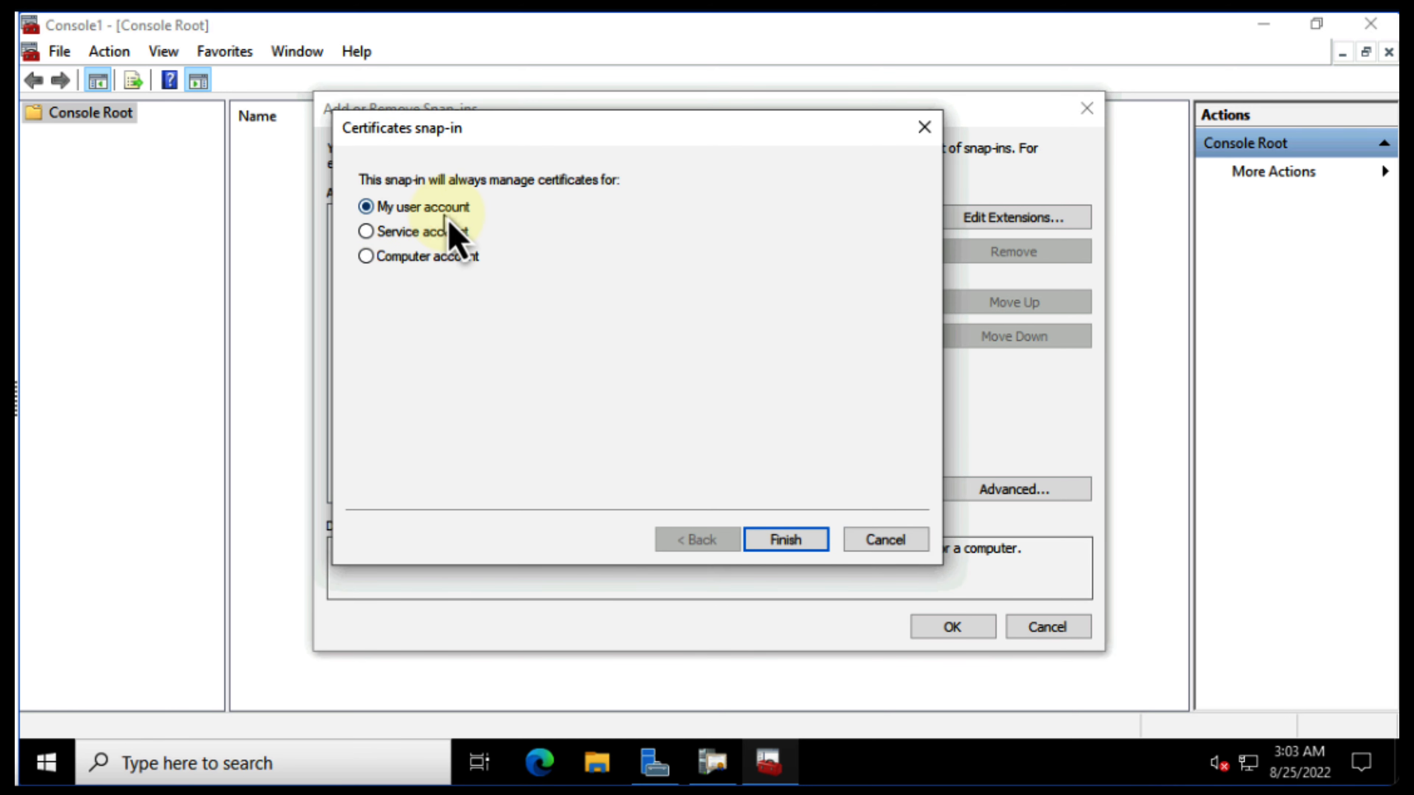
click(415, 257)
click(785, 540)
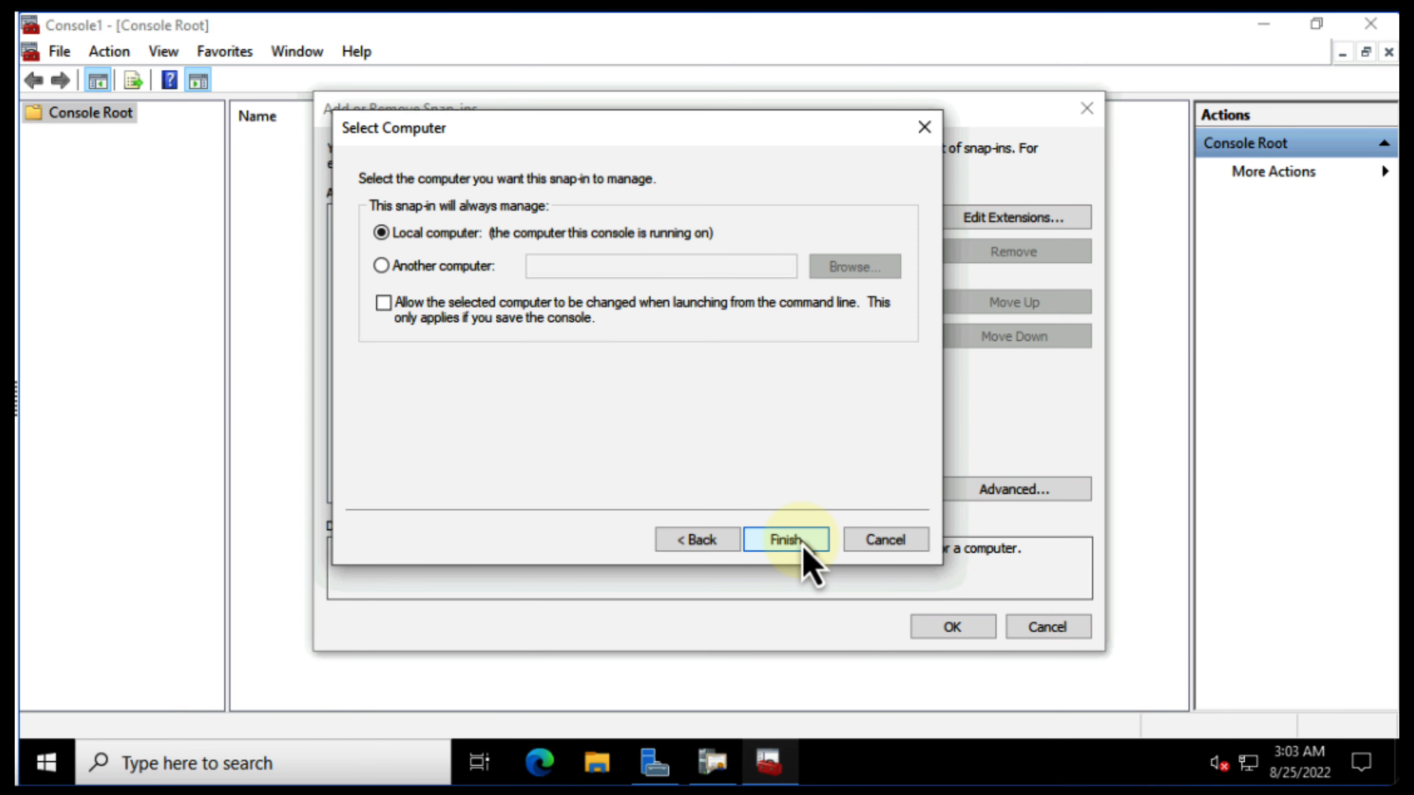
click(796, 539)
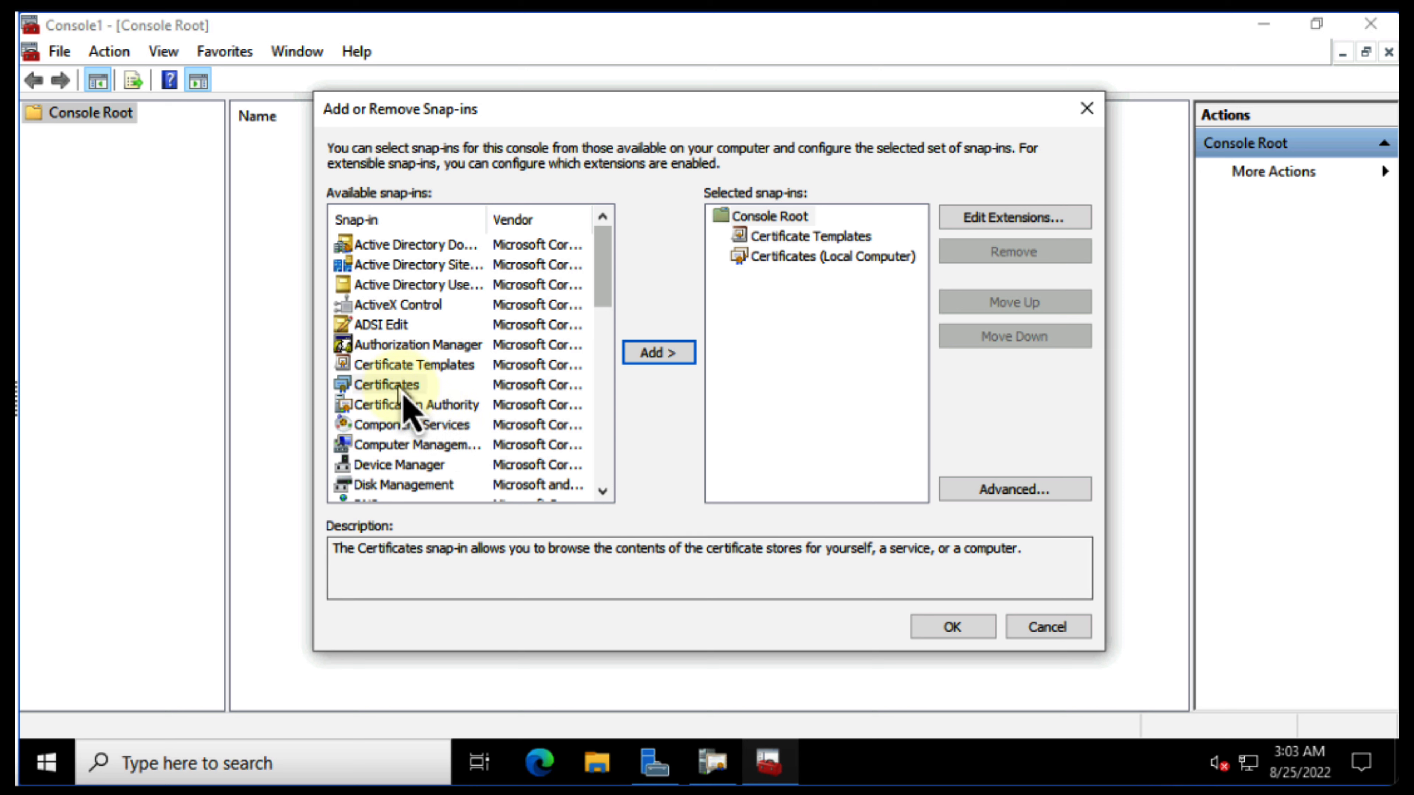
Add the Certification Authority snap-in, managing the local computer
click(415, 406)
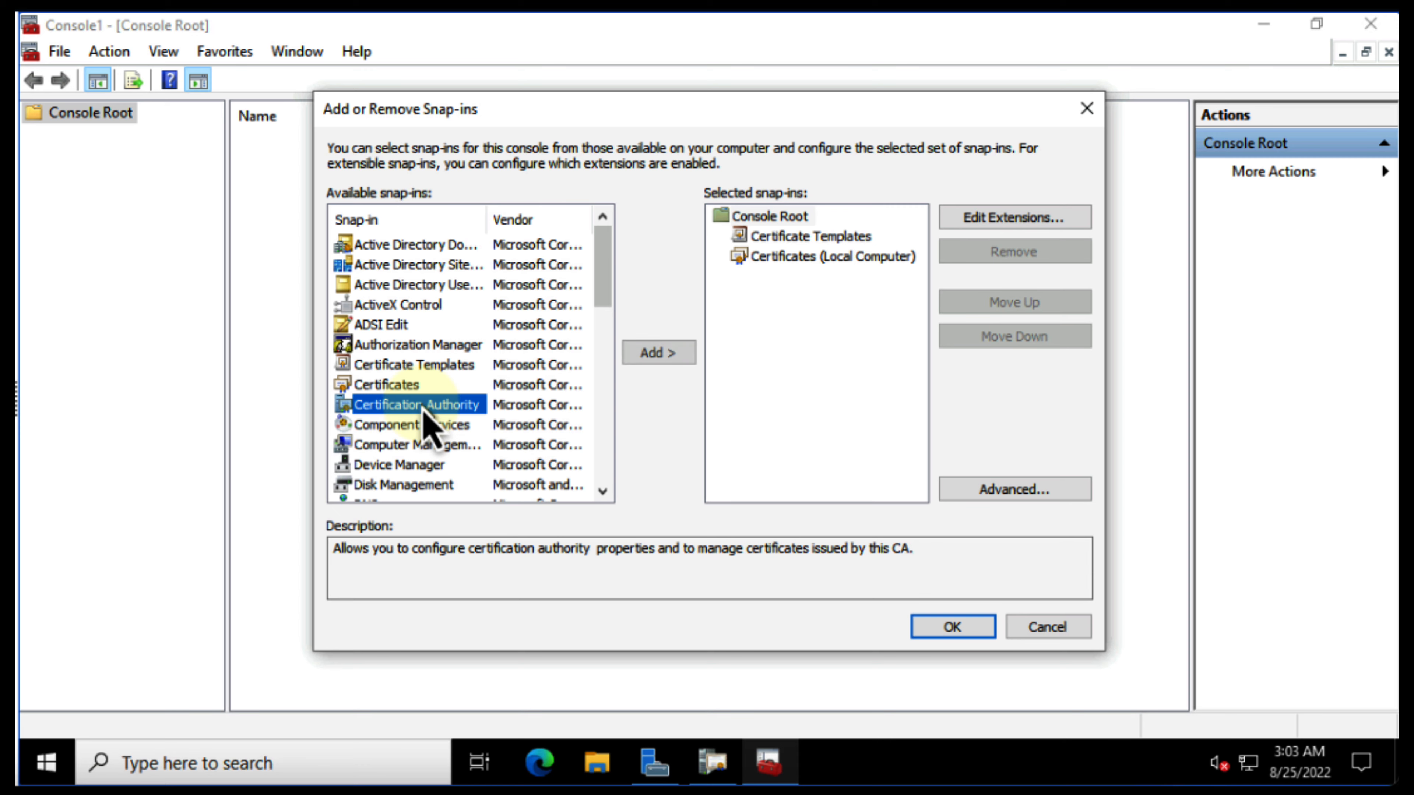
click(668, 357)
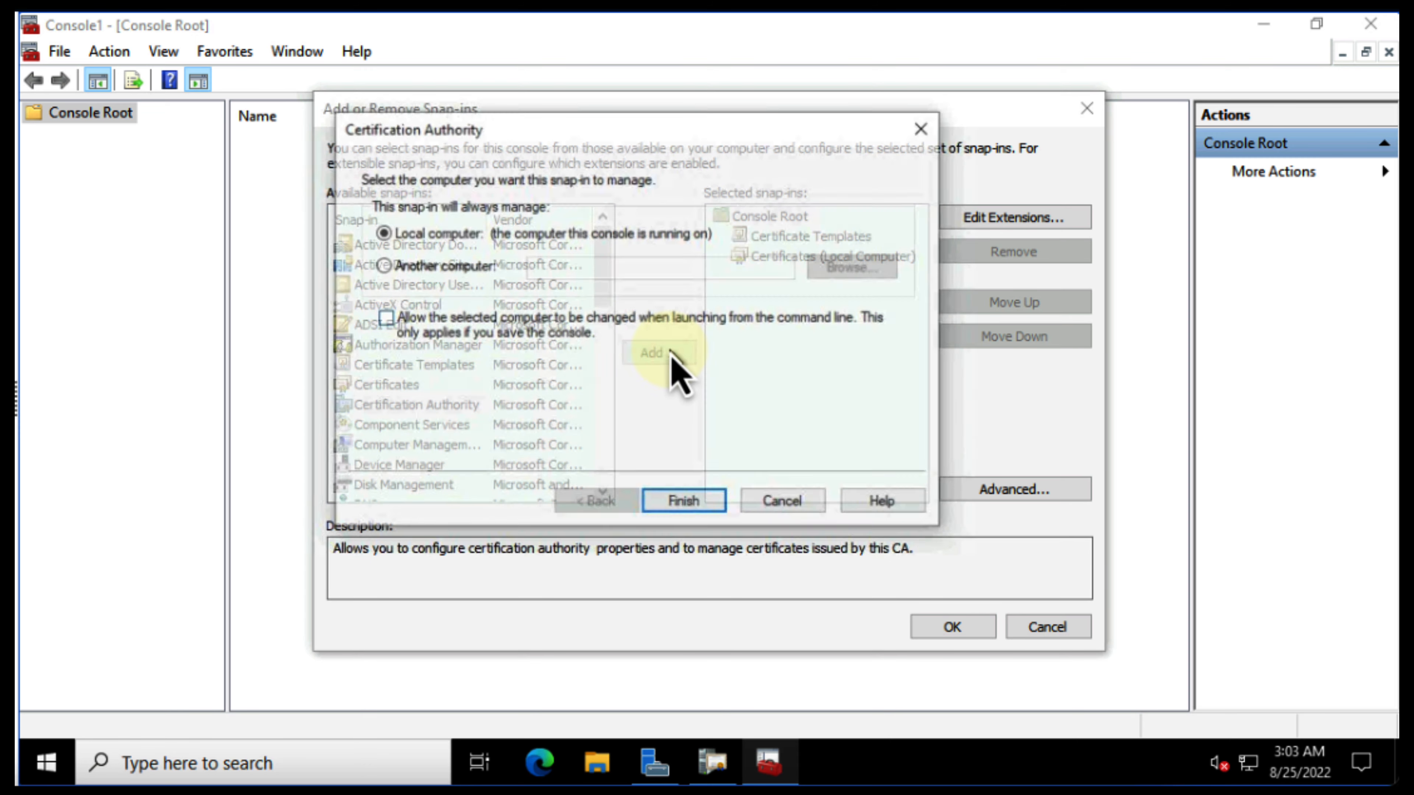
click(697, 507)
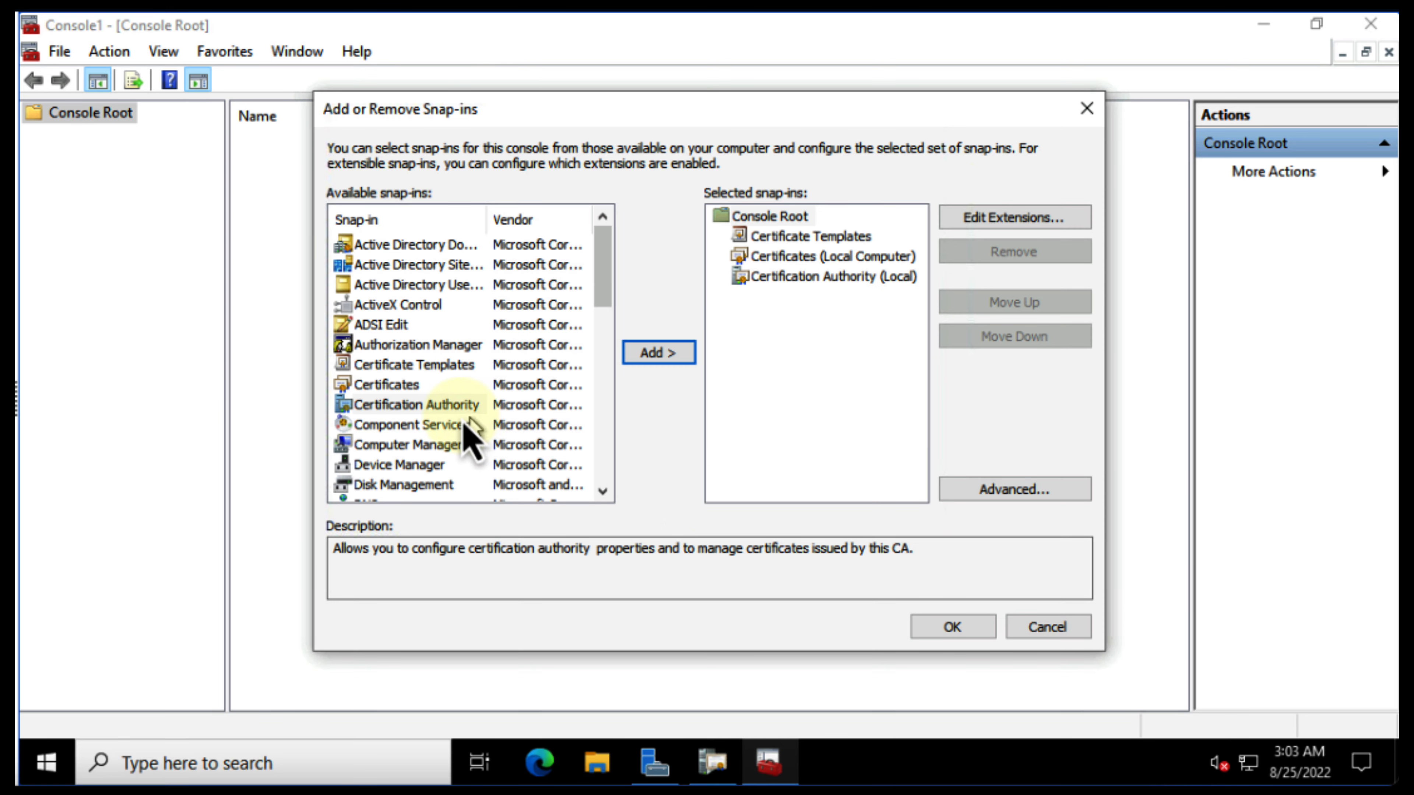
Find the Enterprise PKI snap-in among the available snap-ins and add it to the console selection
click(440, 428)
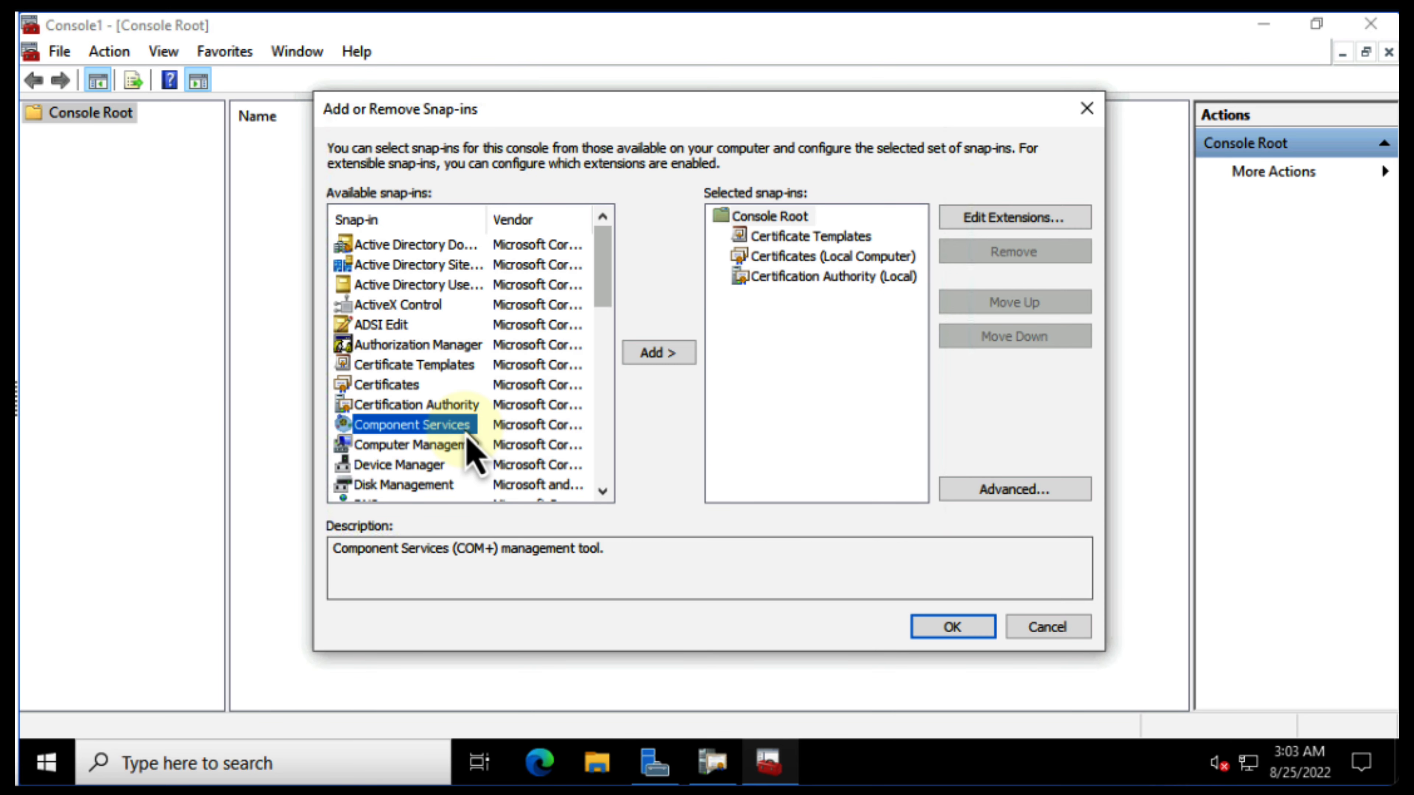
click(412, 446)
click(466, 466)
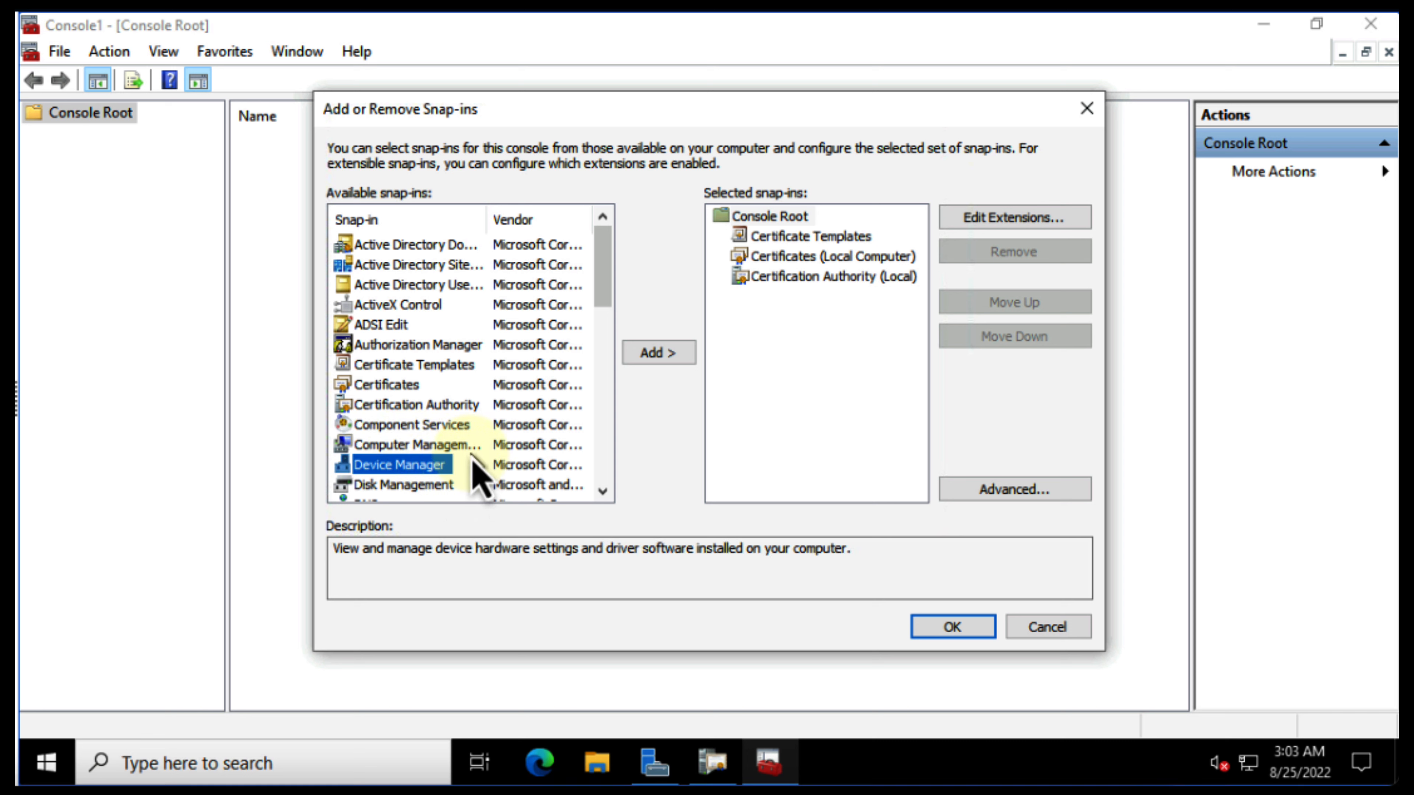
scroll(474, 475, down, 2)
scroll(473, 472, up, 1)
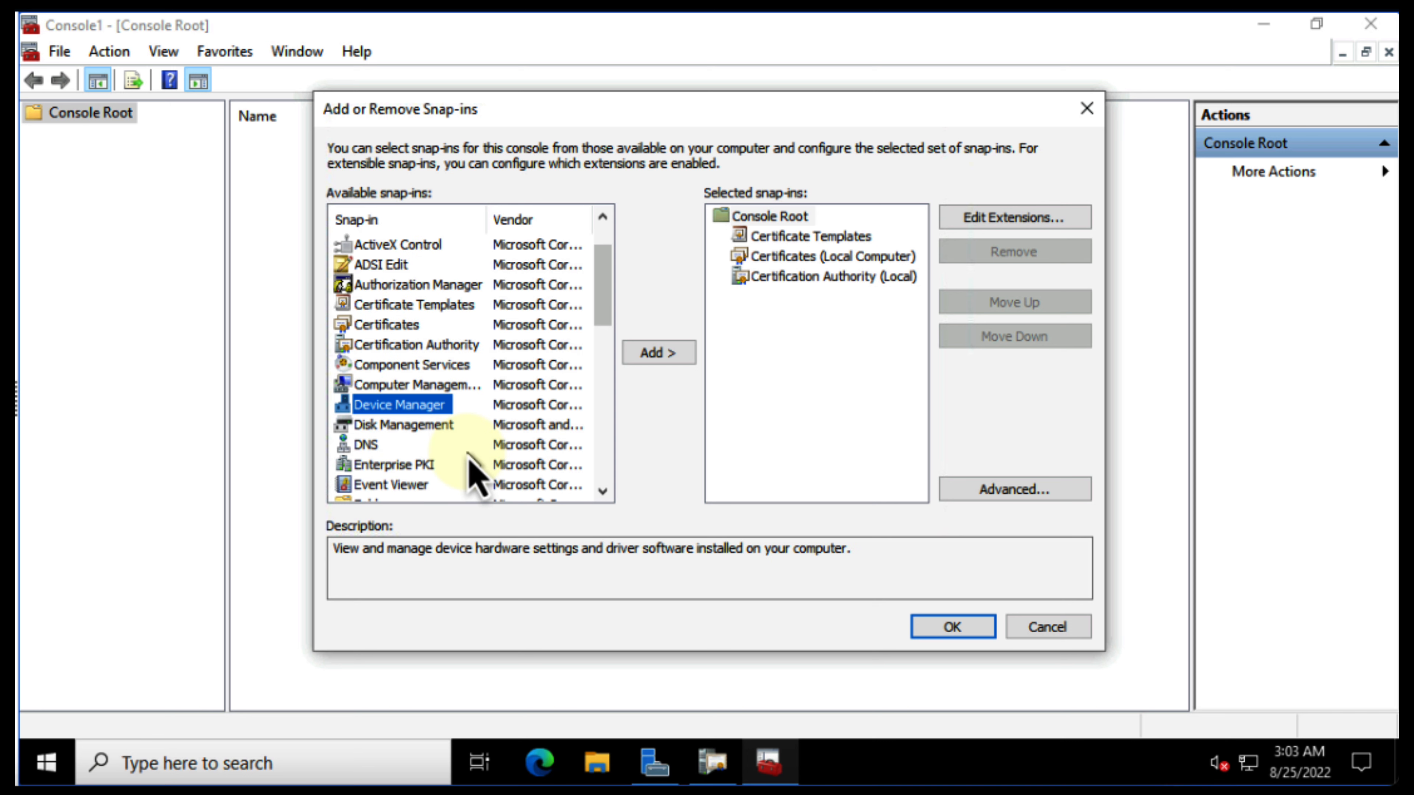
click(396, 466)
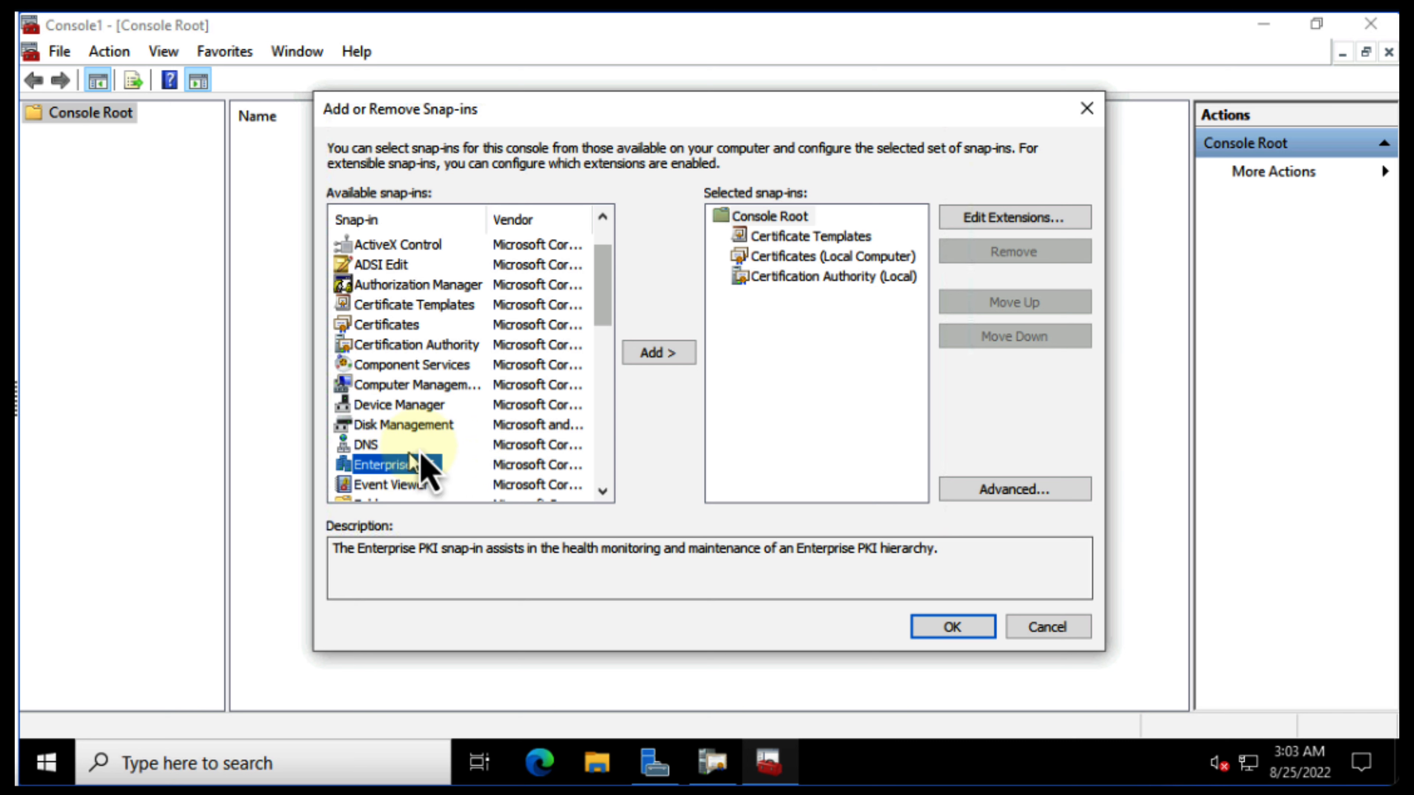
scroll(457, 444, down, 1)
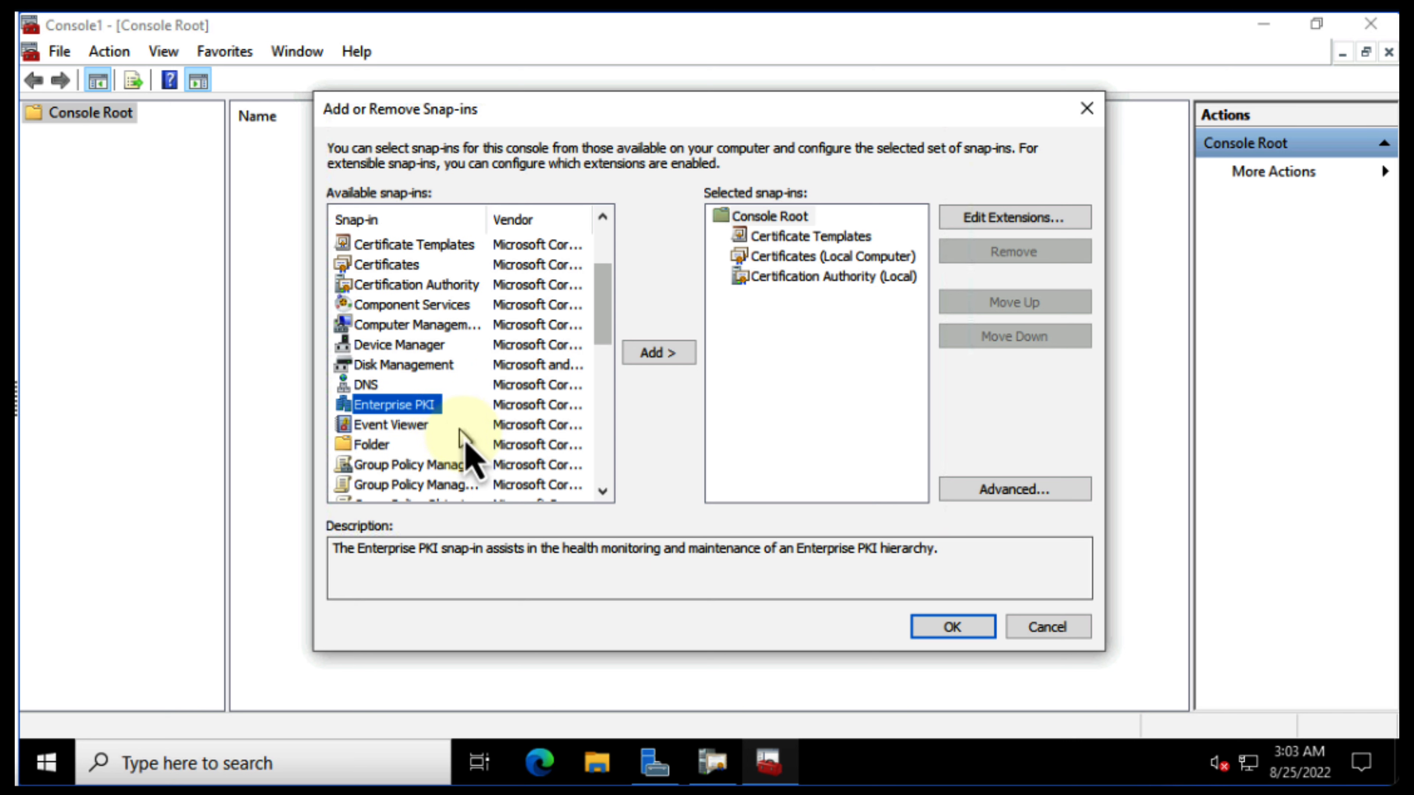
click(661, 353)
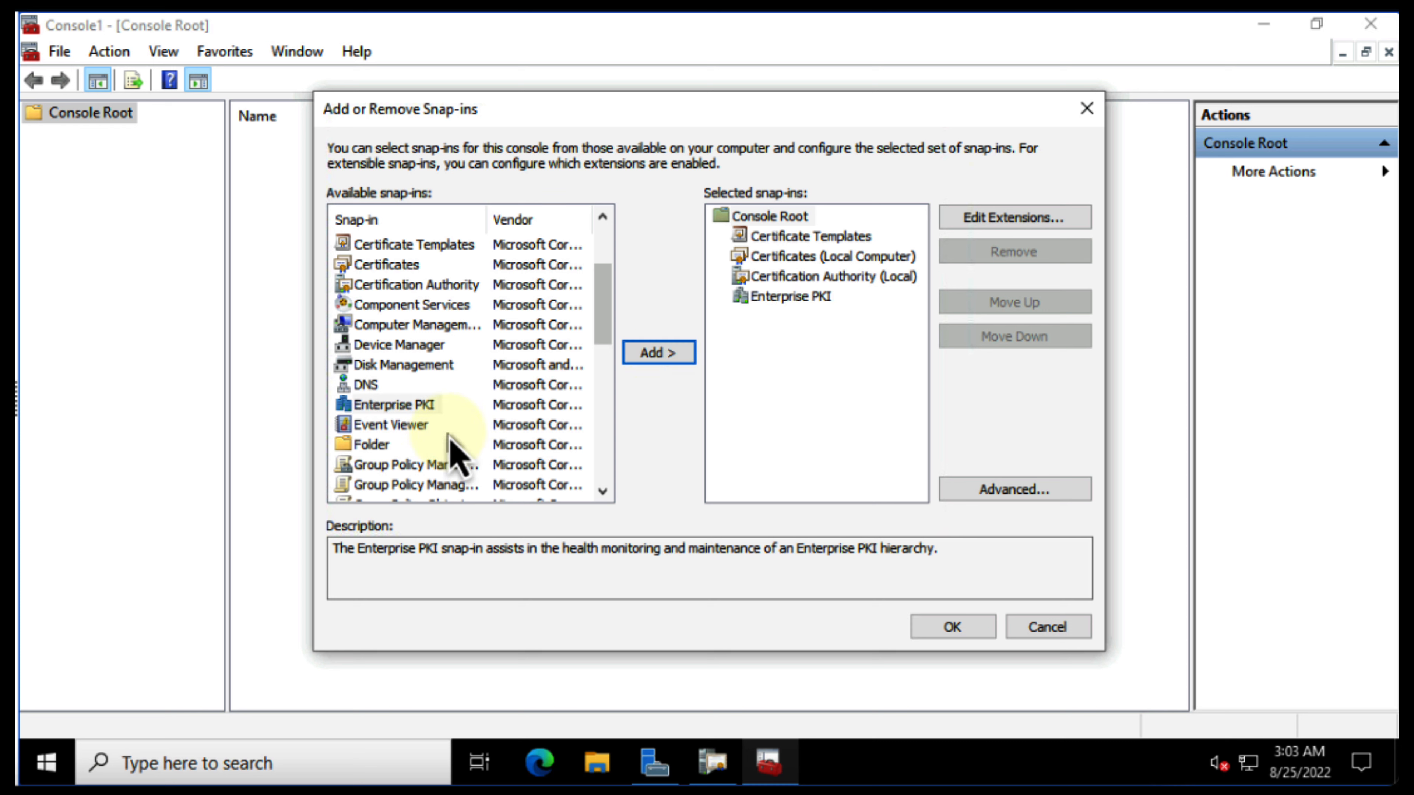
Check the remaining available snap-ins, confirm the snap-in selection and display the contents of Enterprise PKI in the console
scroll(451, 441, down, 1)
scroll(450, 440, down, 2)
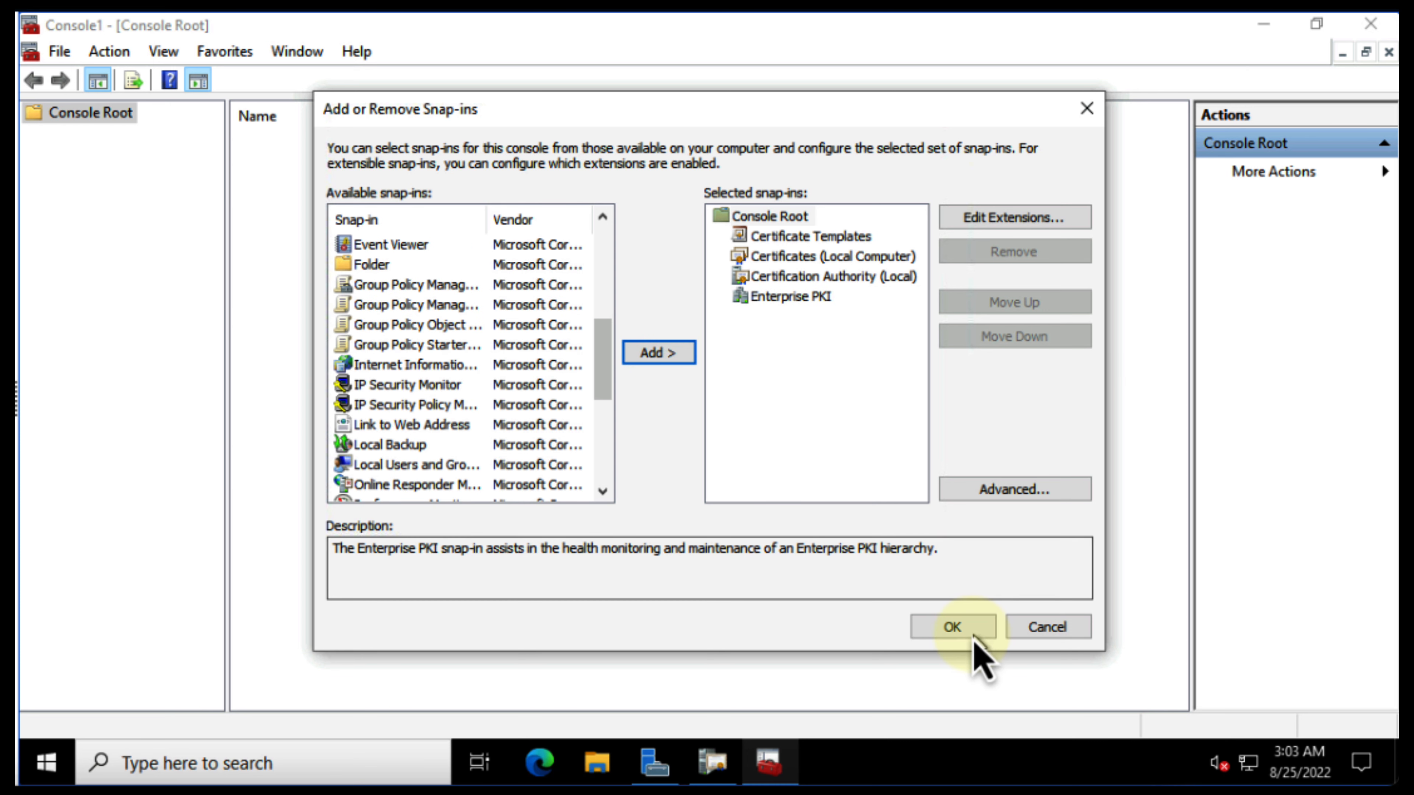
click(972, 628)
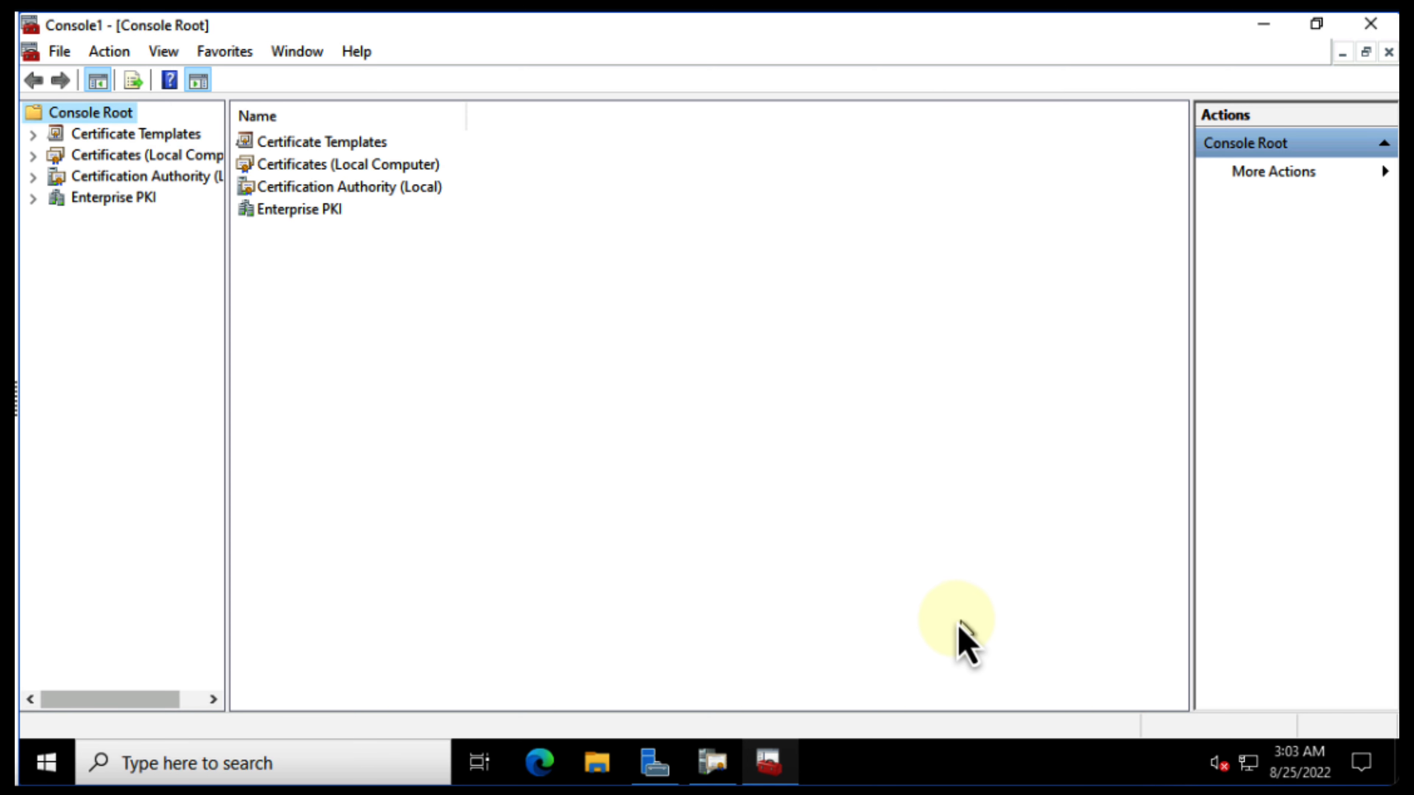
click(73, 202)
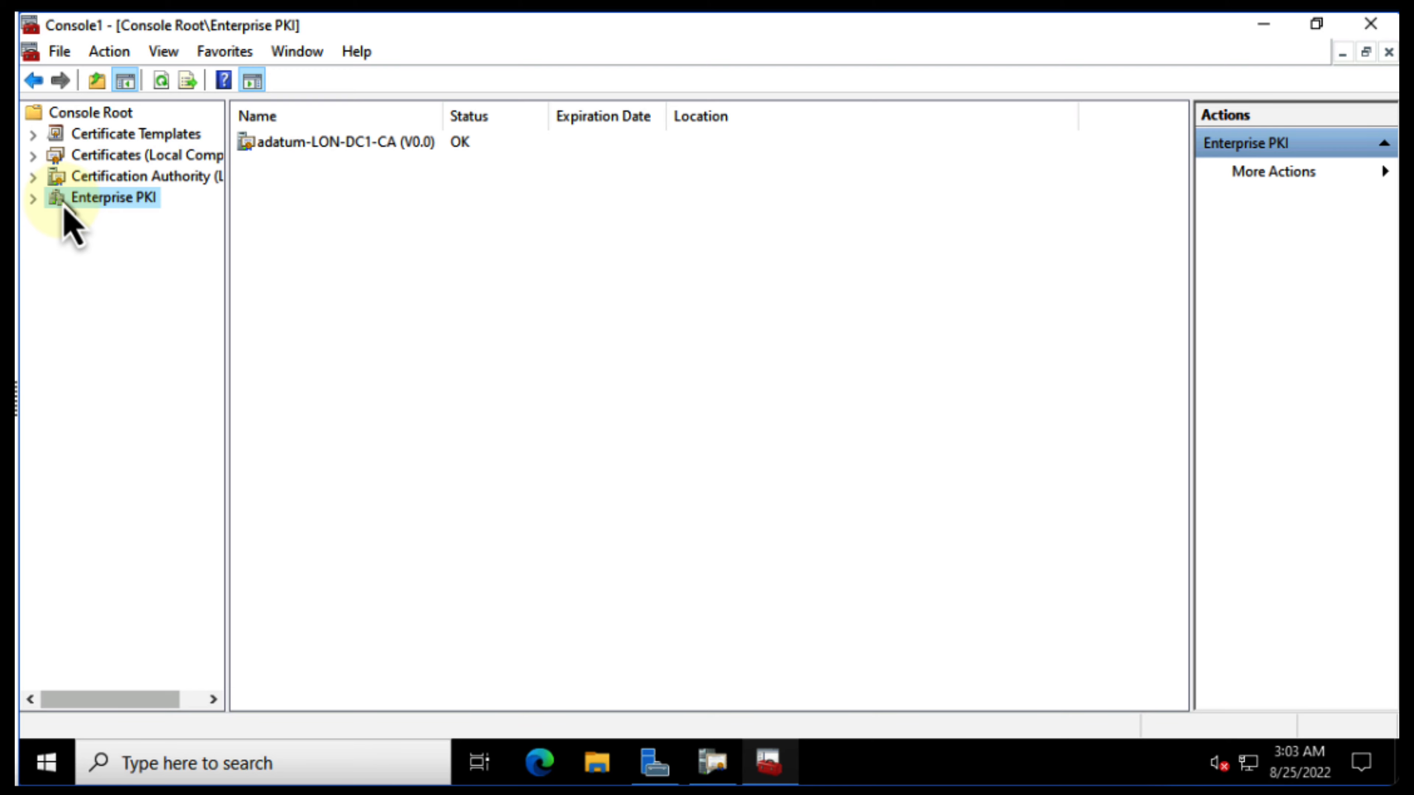
Open the CA Certificate of adatum-LON-DC1-CA under Enterprise PKI for viewing
click(33, 198)
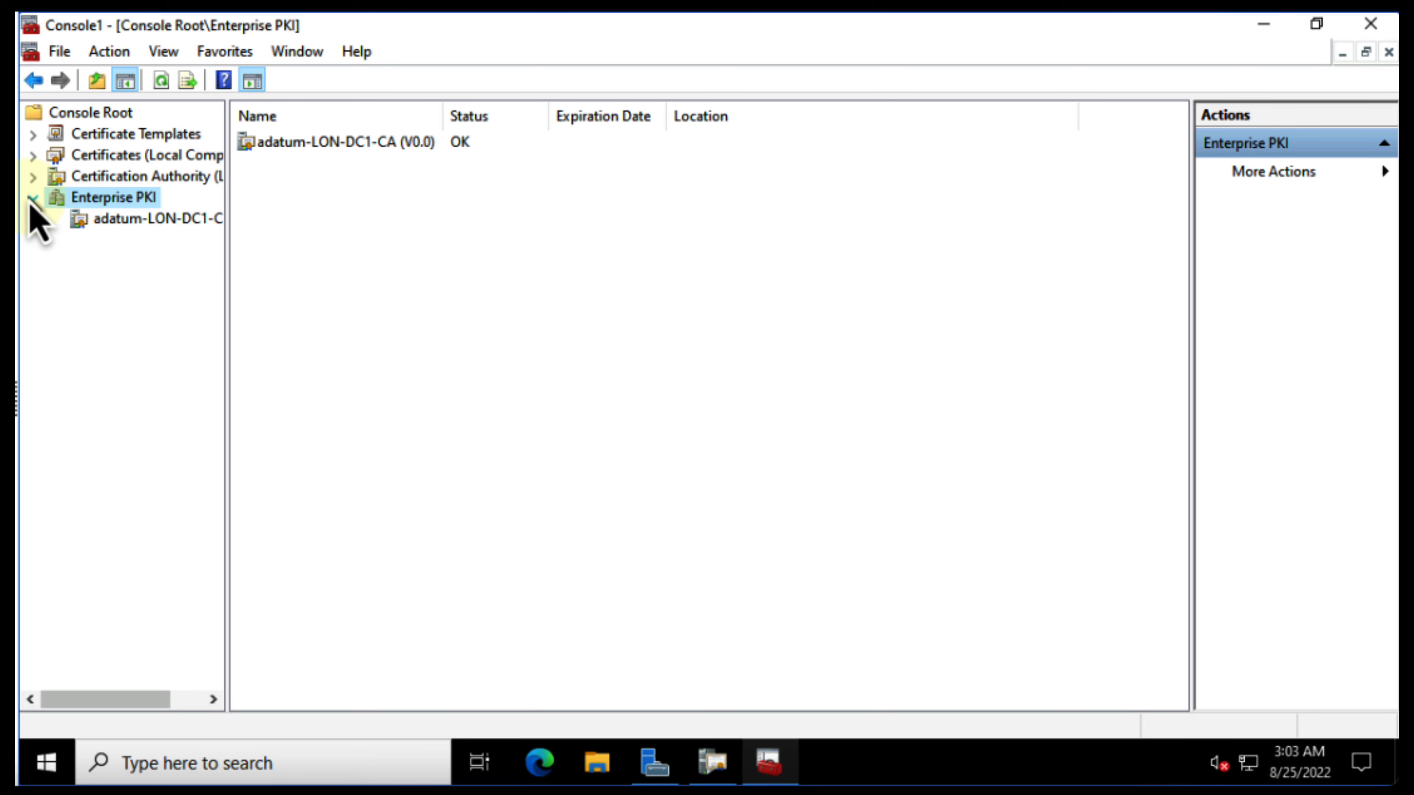
click(123, 223)
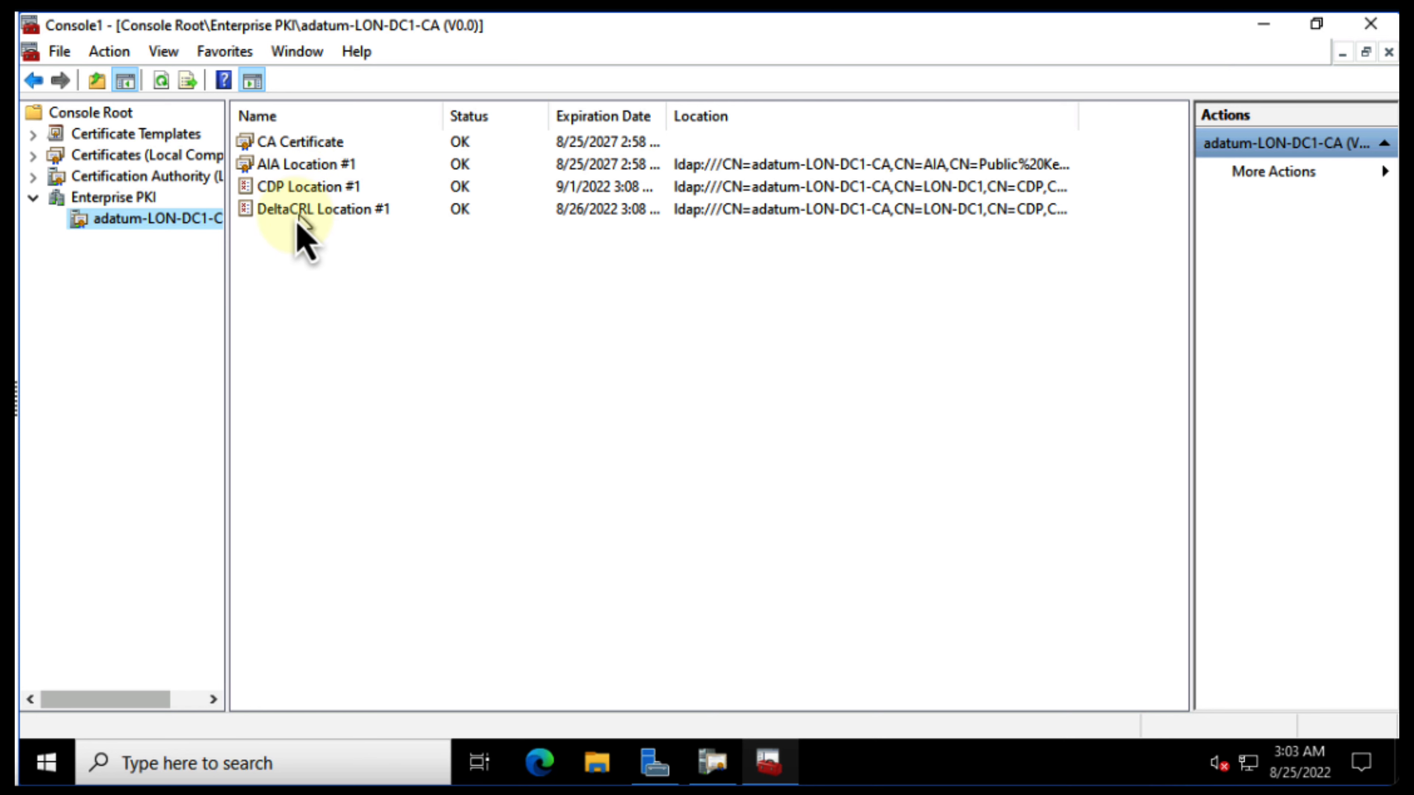
click(283, 211)
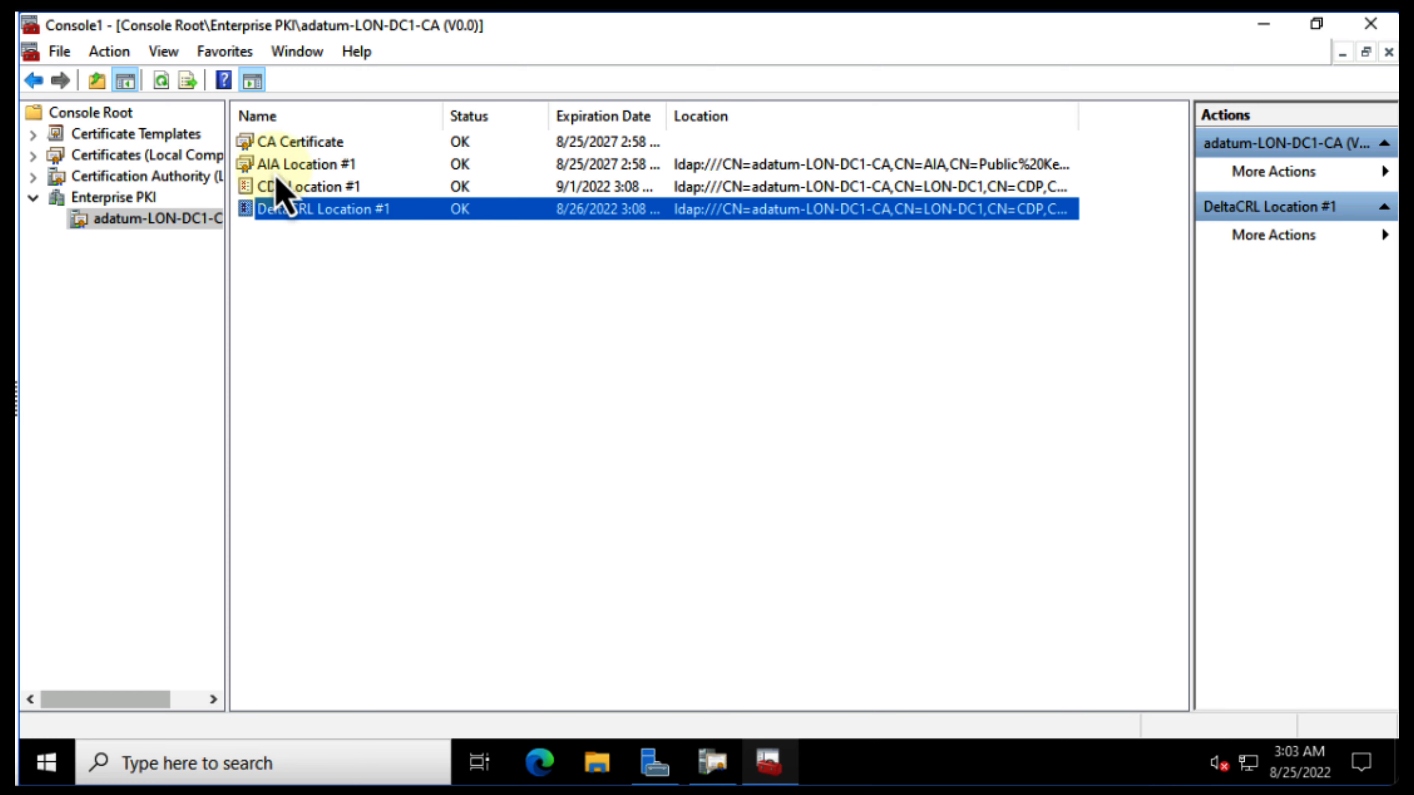
click(289, 146)
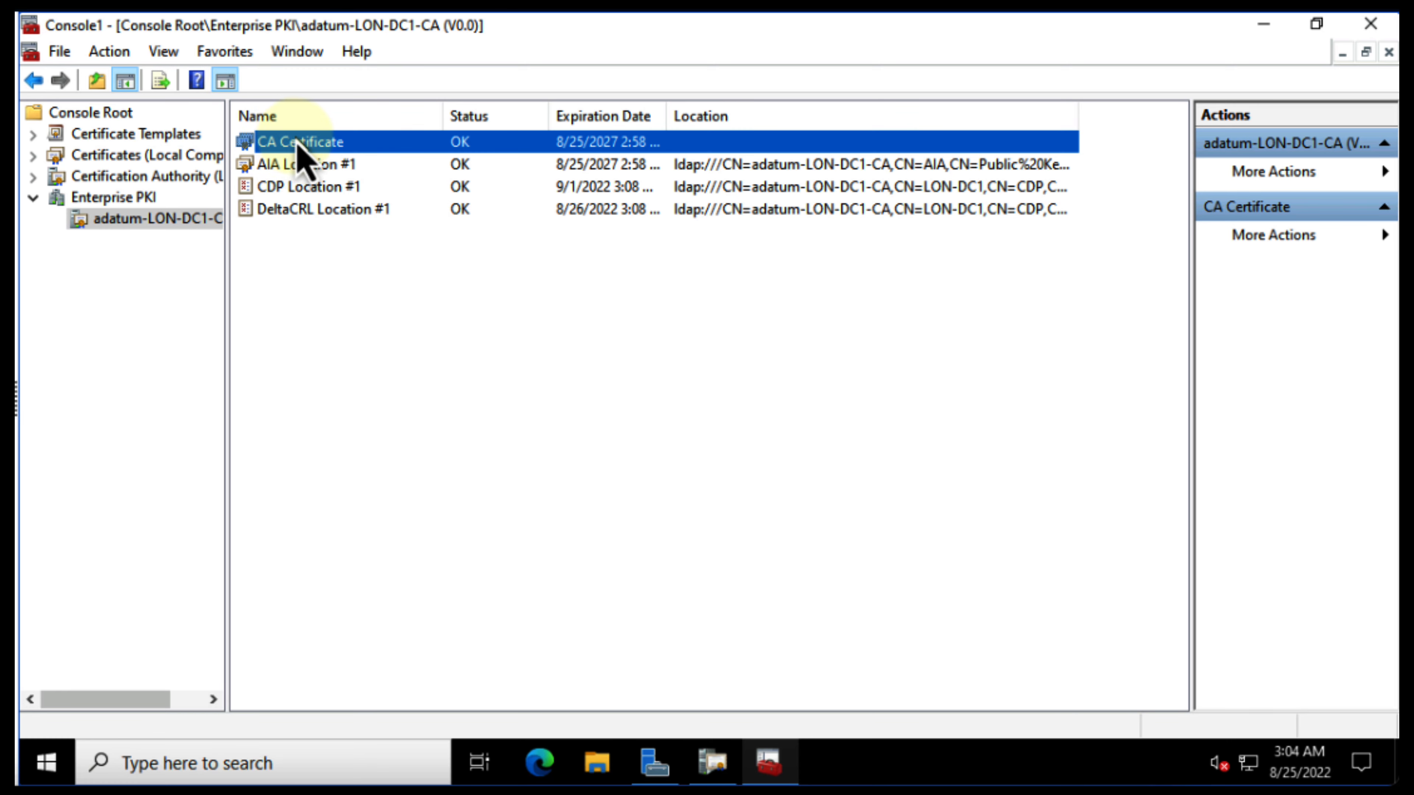
right_click(301, 148)
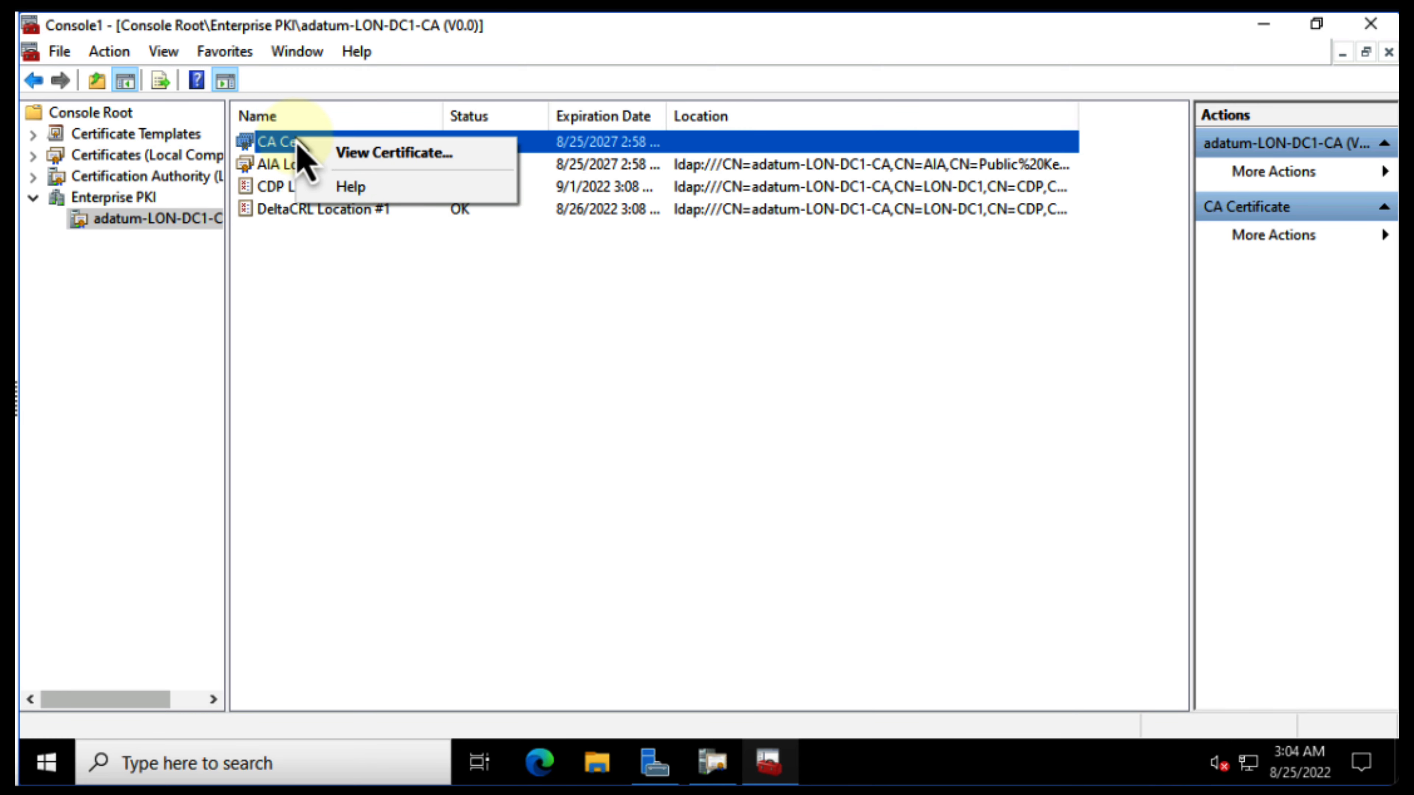
click(374, 152)
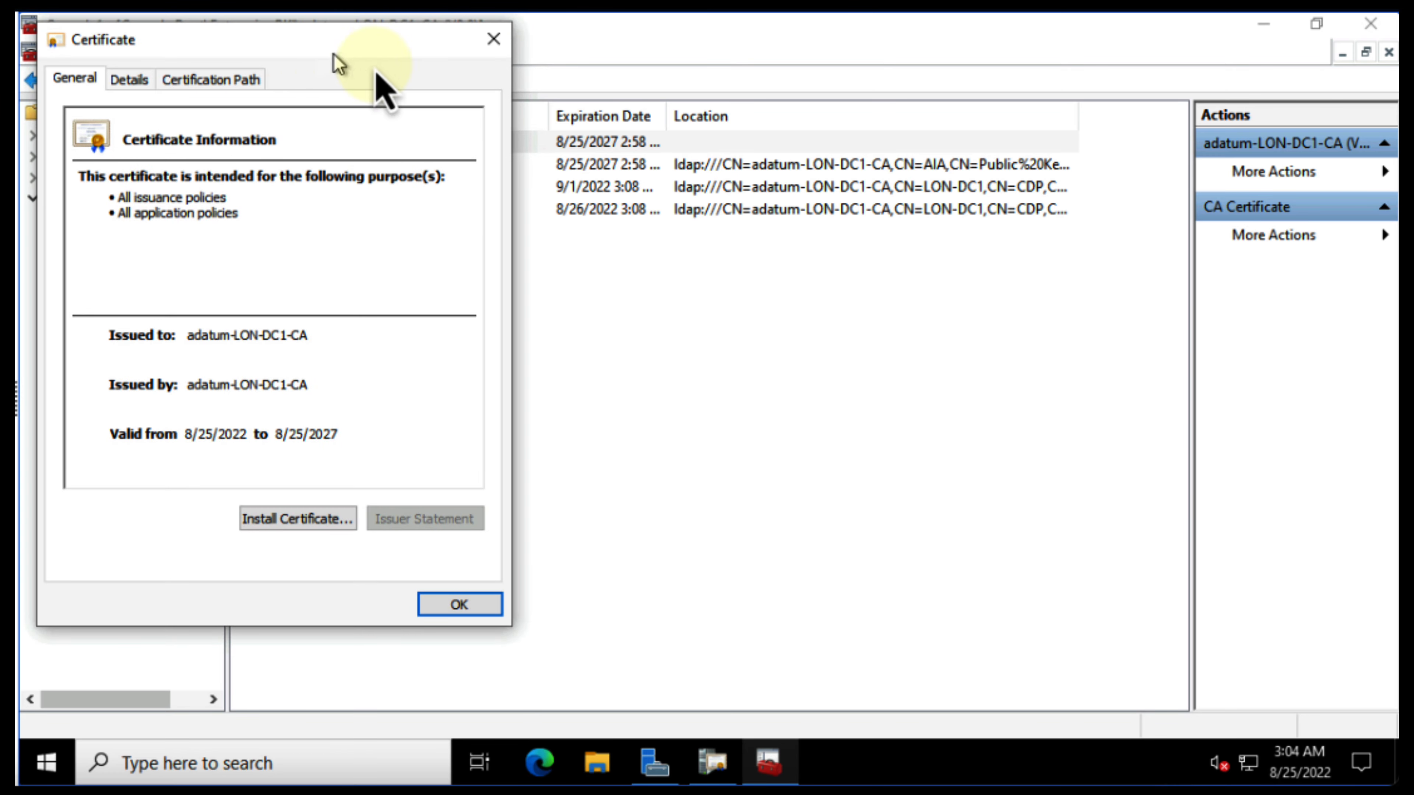
Review the CA certificate's details and certification path, and return to its general information
drag(328, 49, 706, 95)
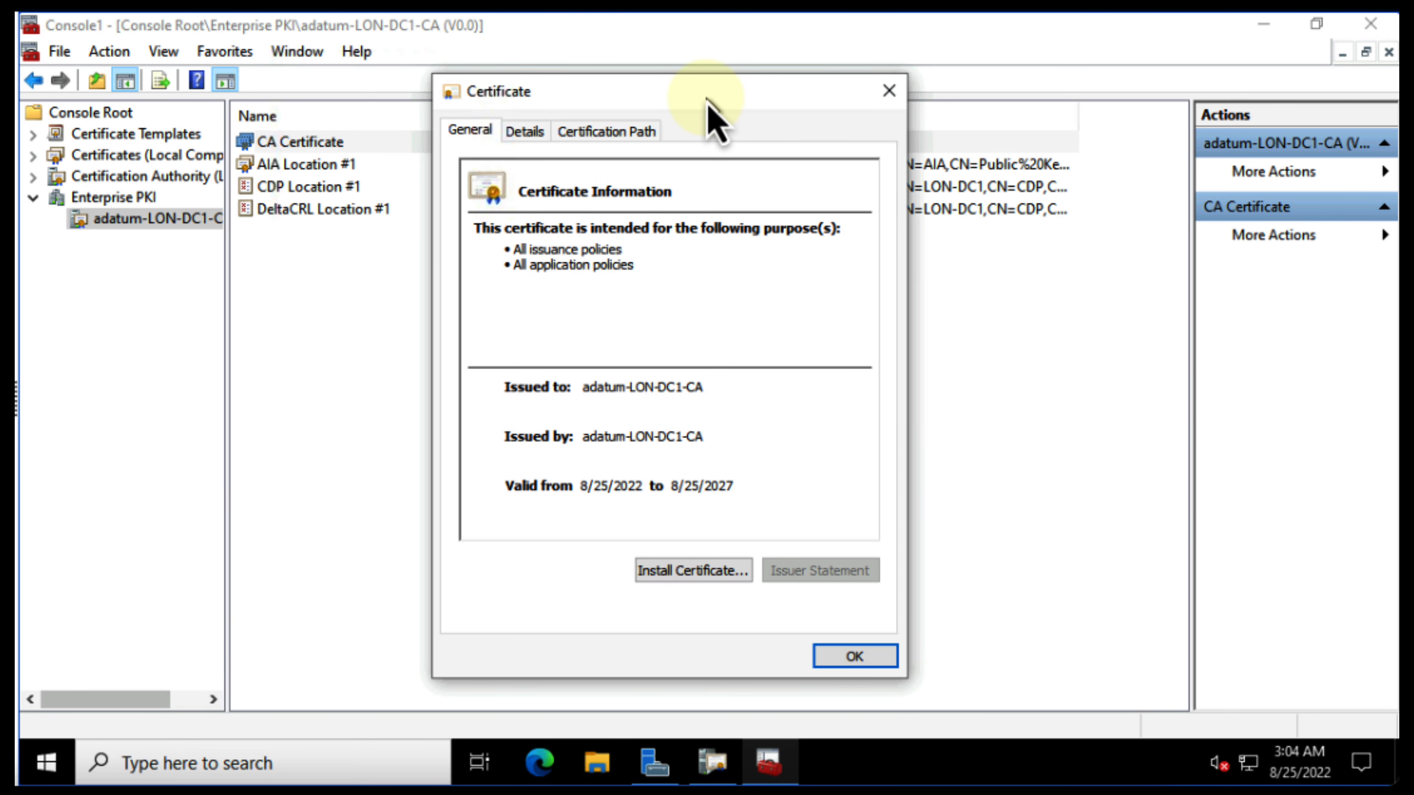
click(527, 140)
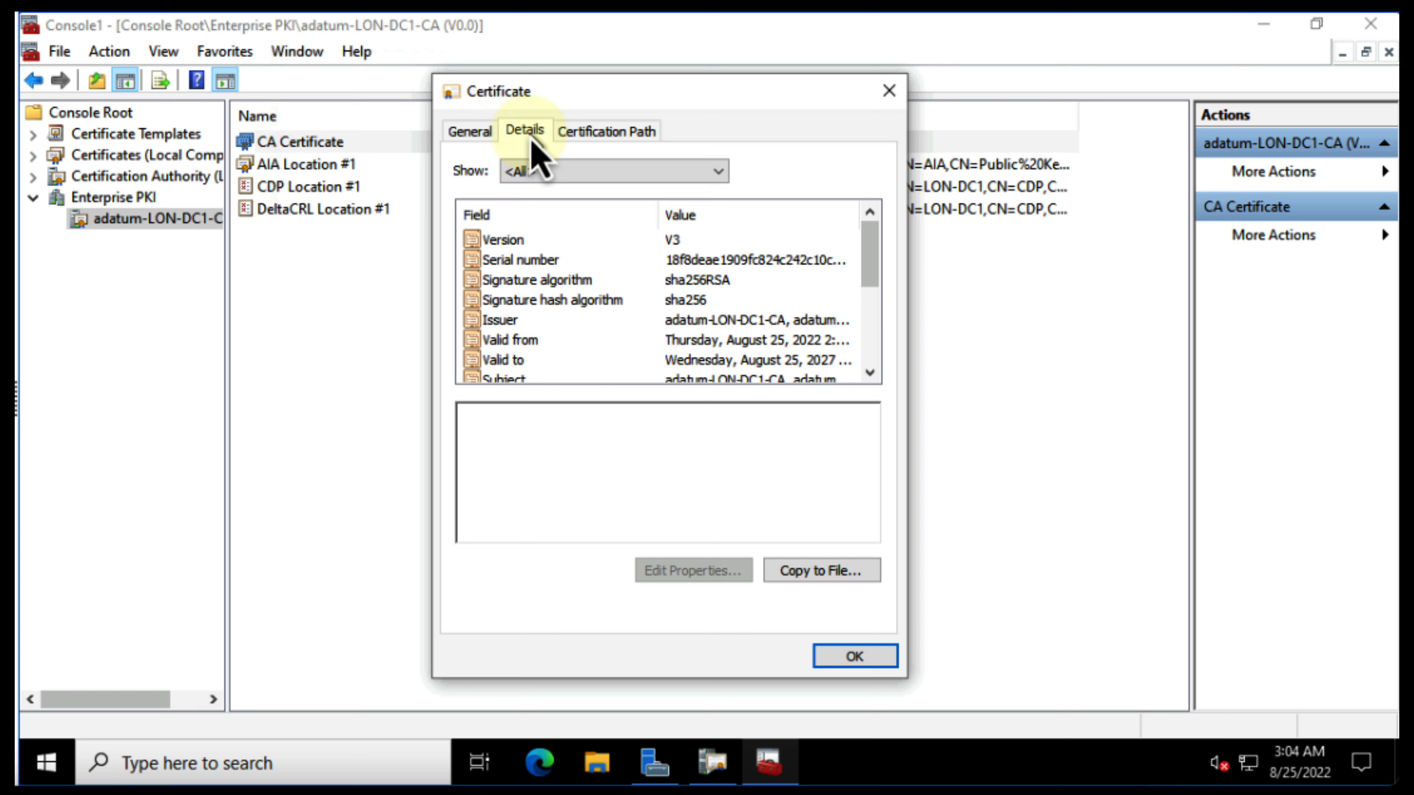
click(593, 142)
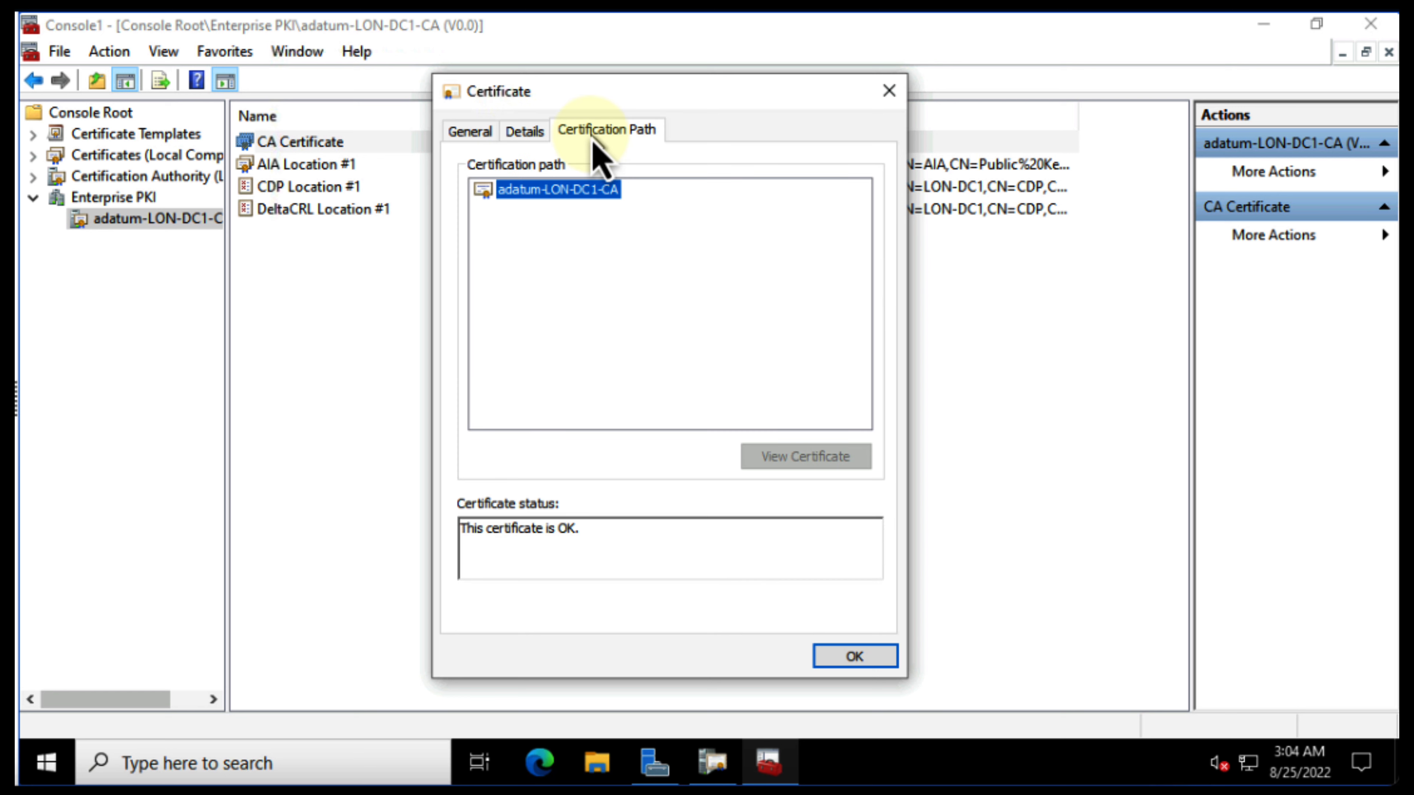
click(467, 139)
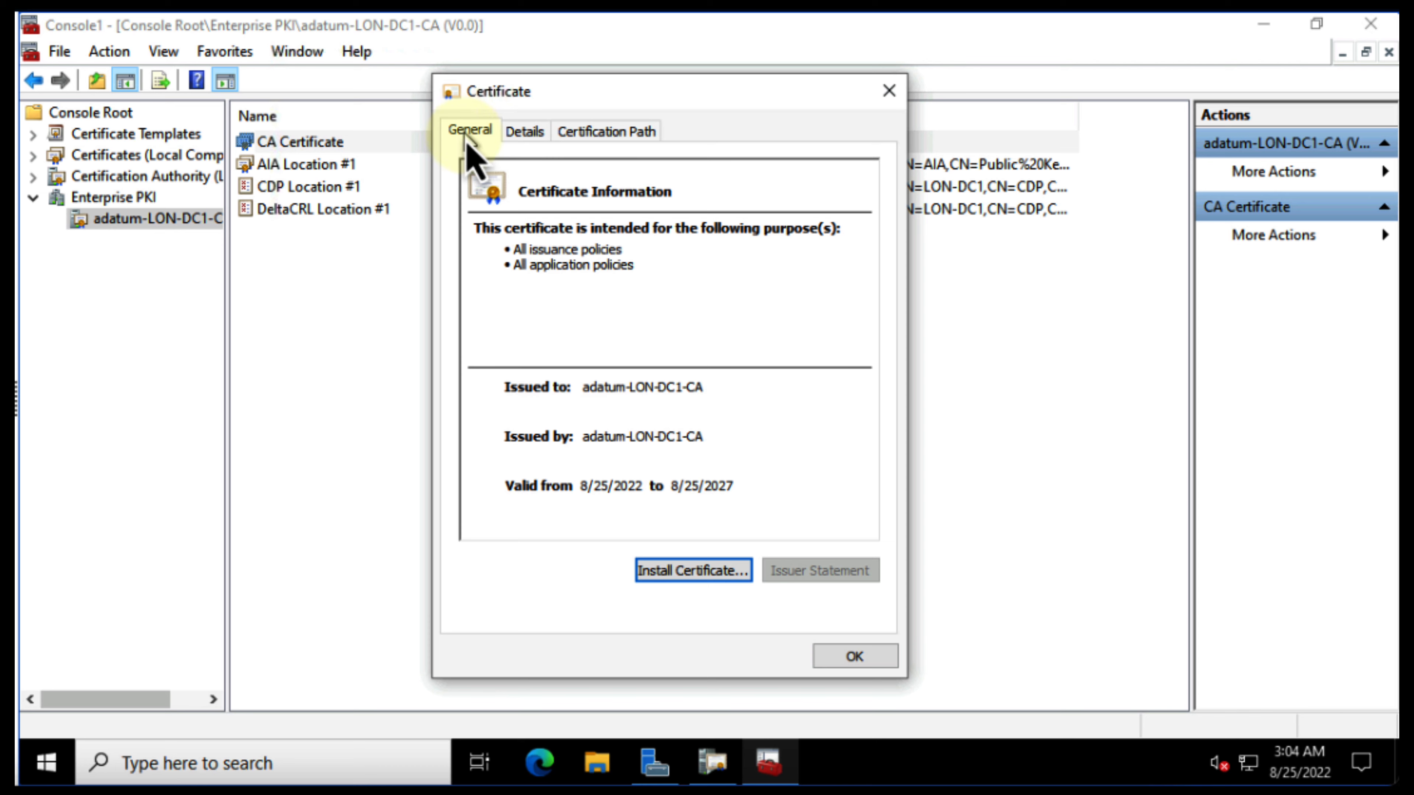
Install the CA certificate for the Current User with an automatically selected certificate store, and close the certificate
click(718, 599)
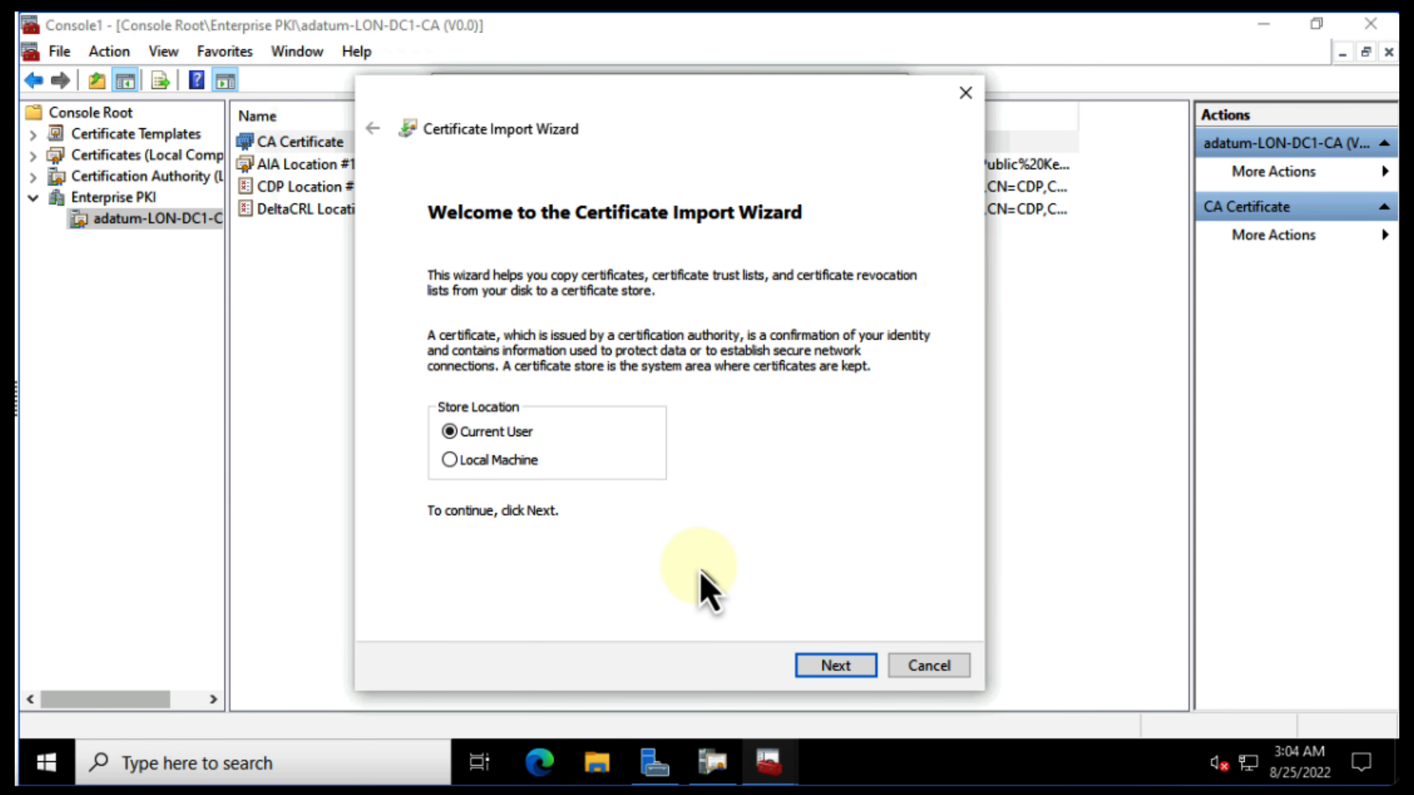
click(836, 666)
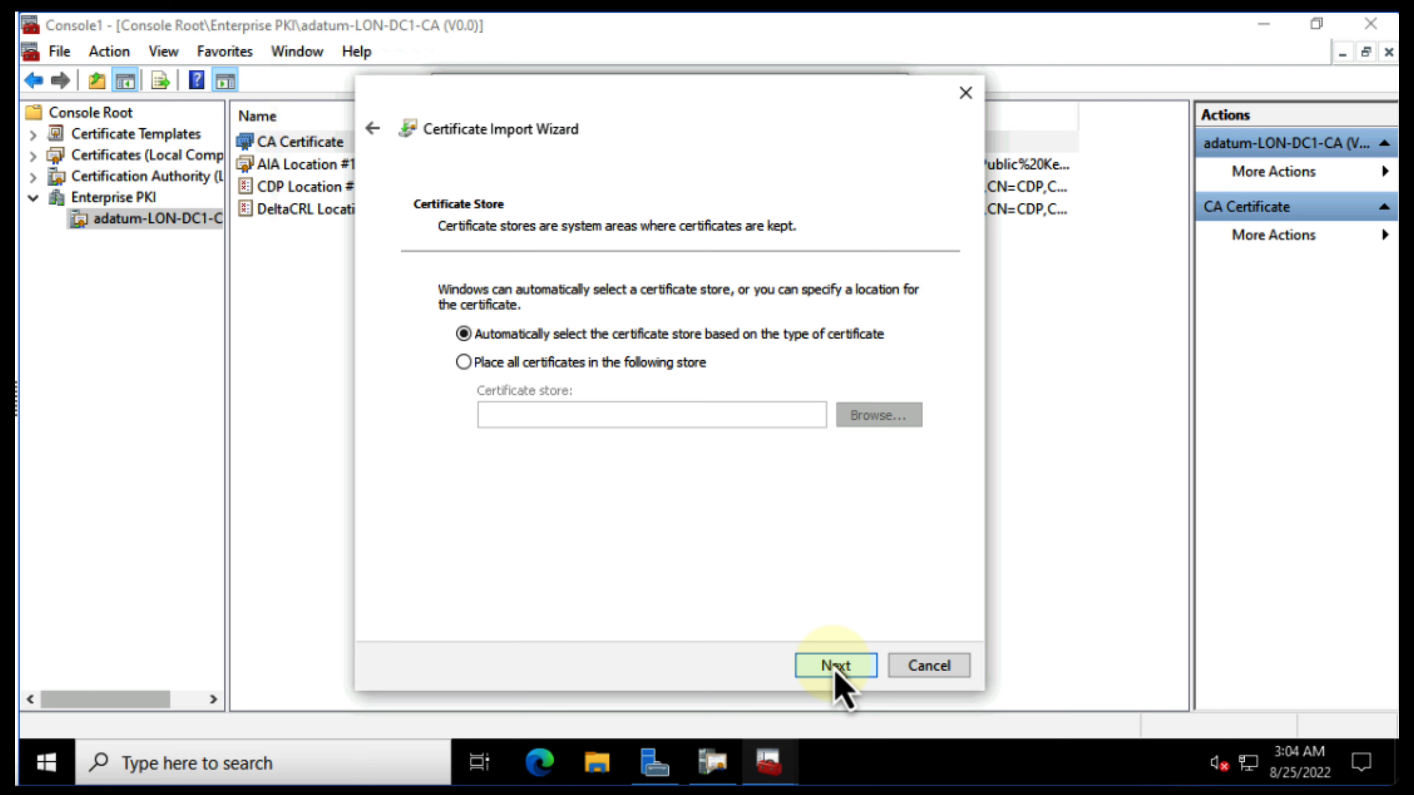
click(836, 666)
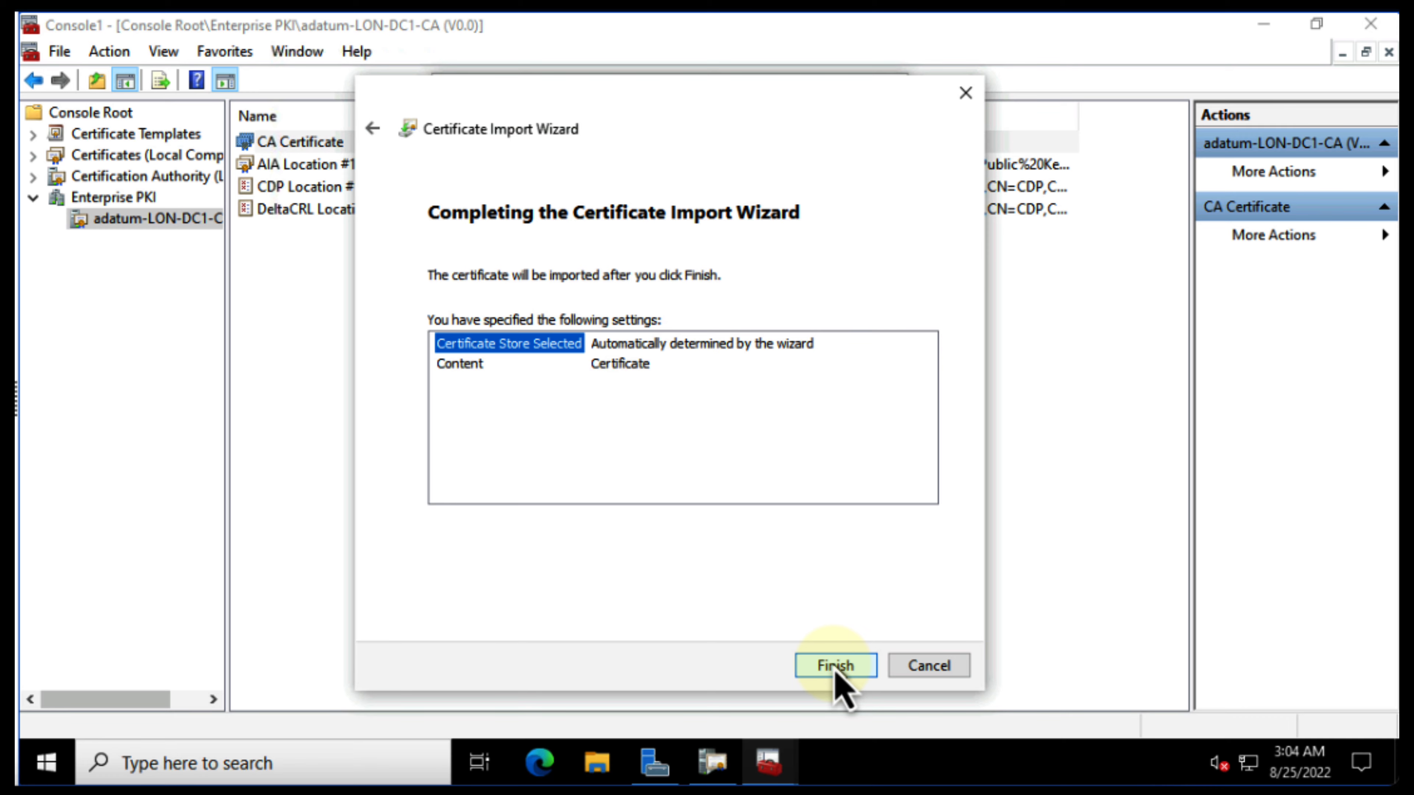
click(836, 666)
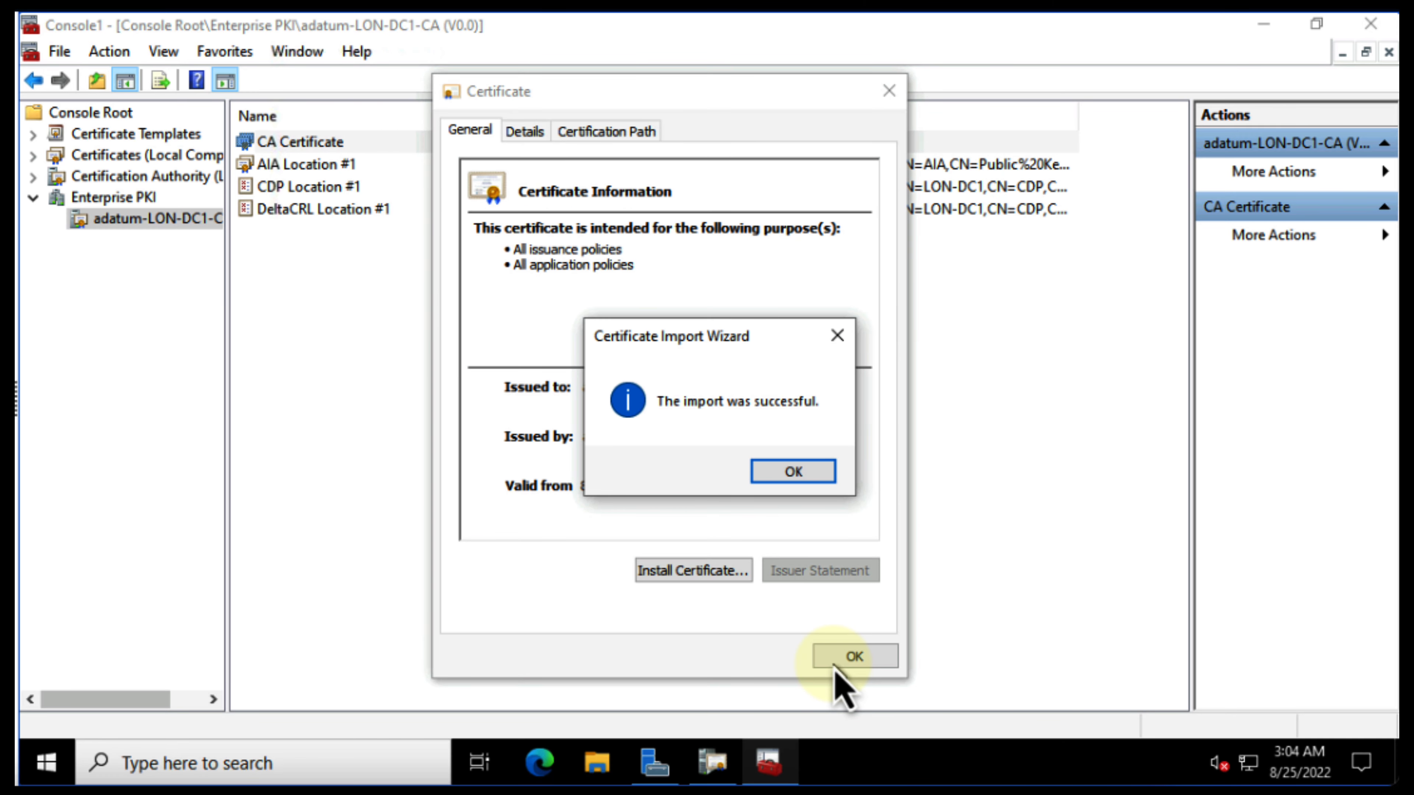
click(793, 471)
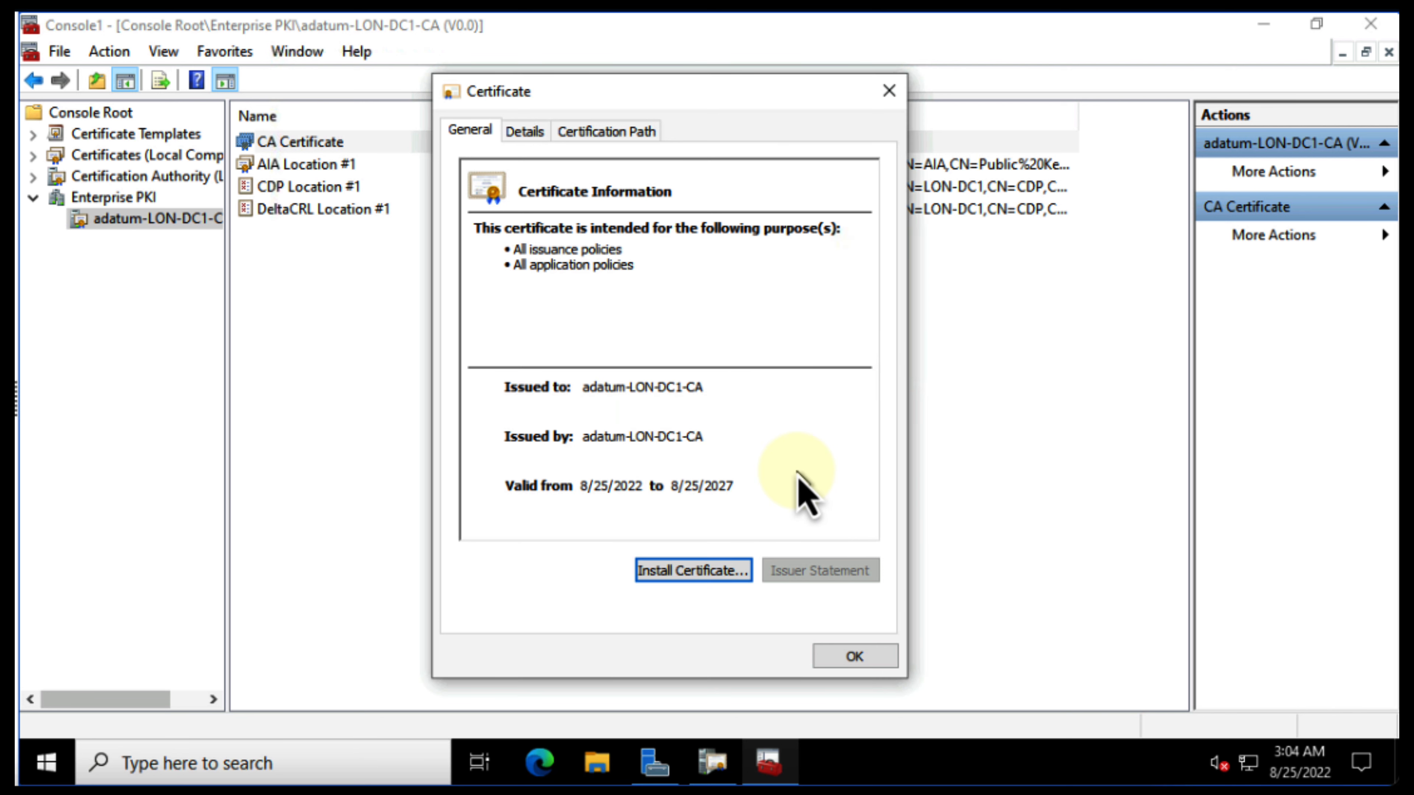
click(857, 658)
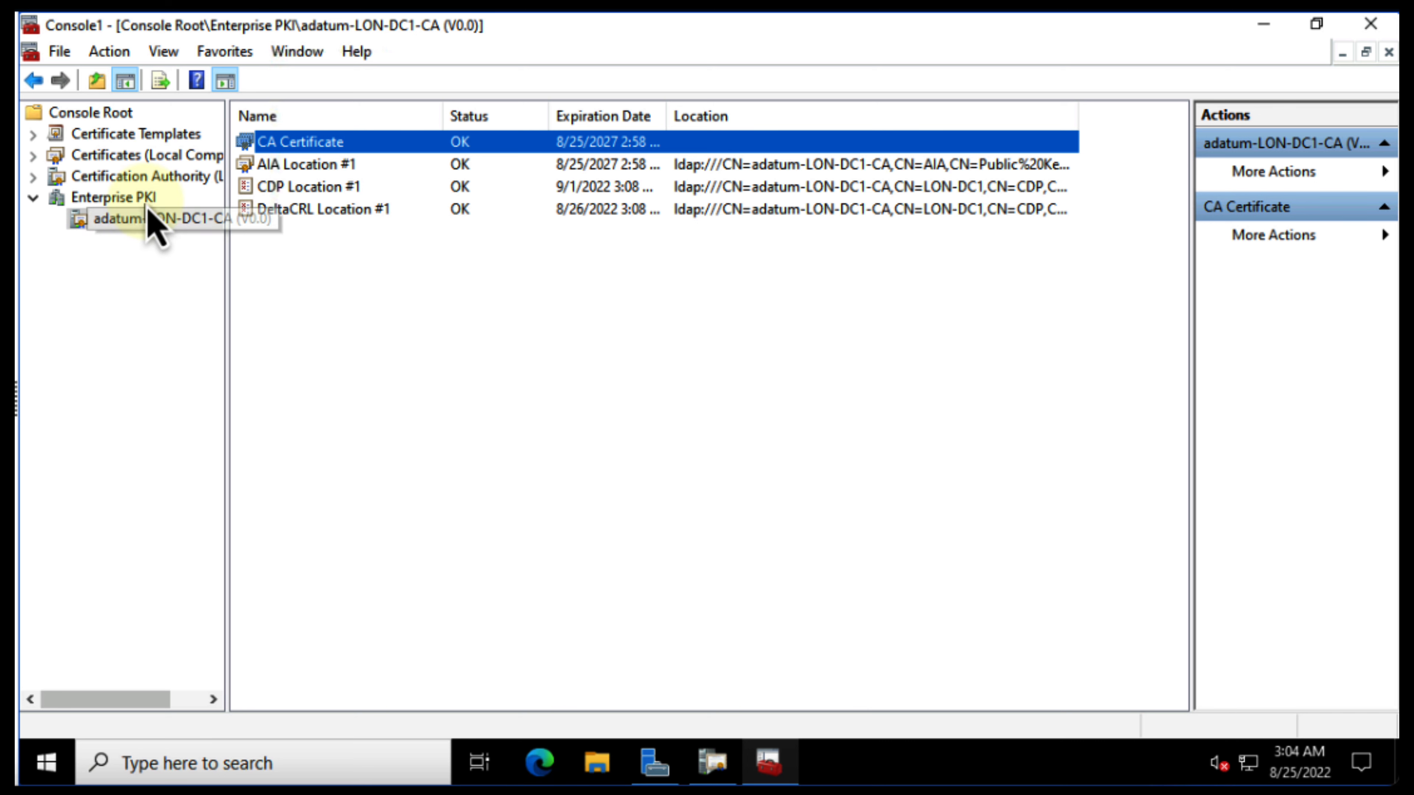
Display the certificates in the Personal store of the local computer
click(134, 158)
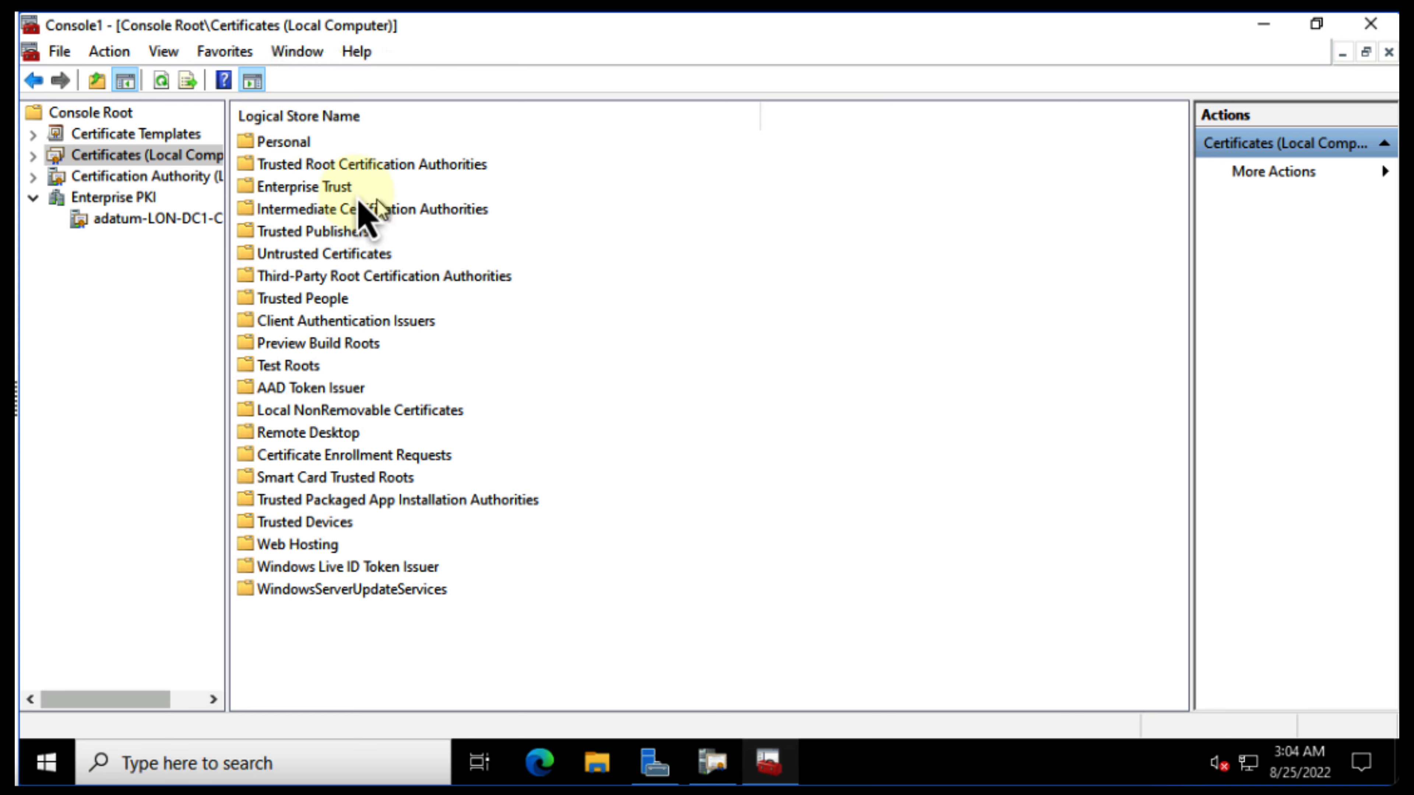
click(272, 144)
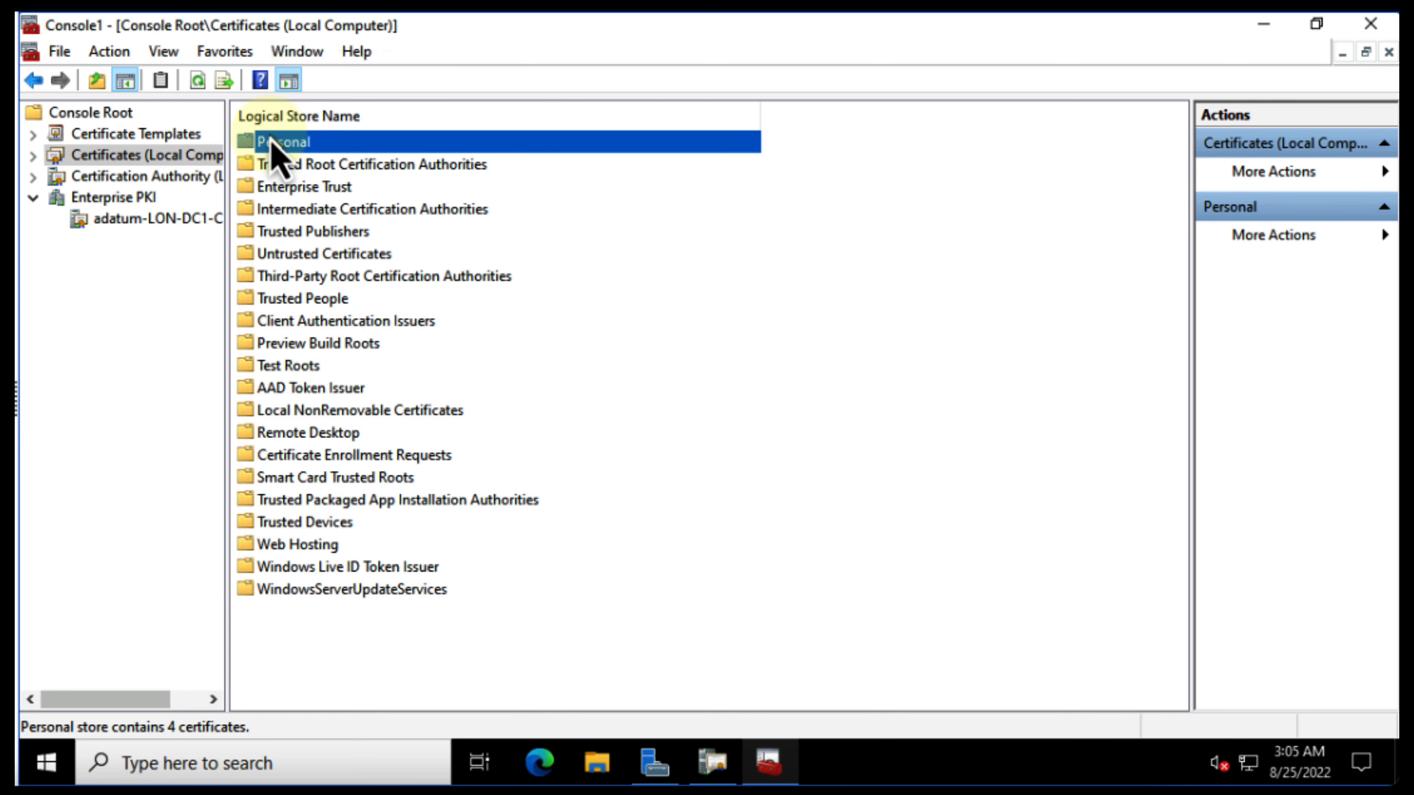
double_click(273, 144)
double_click(295, 145)
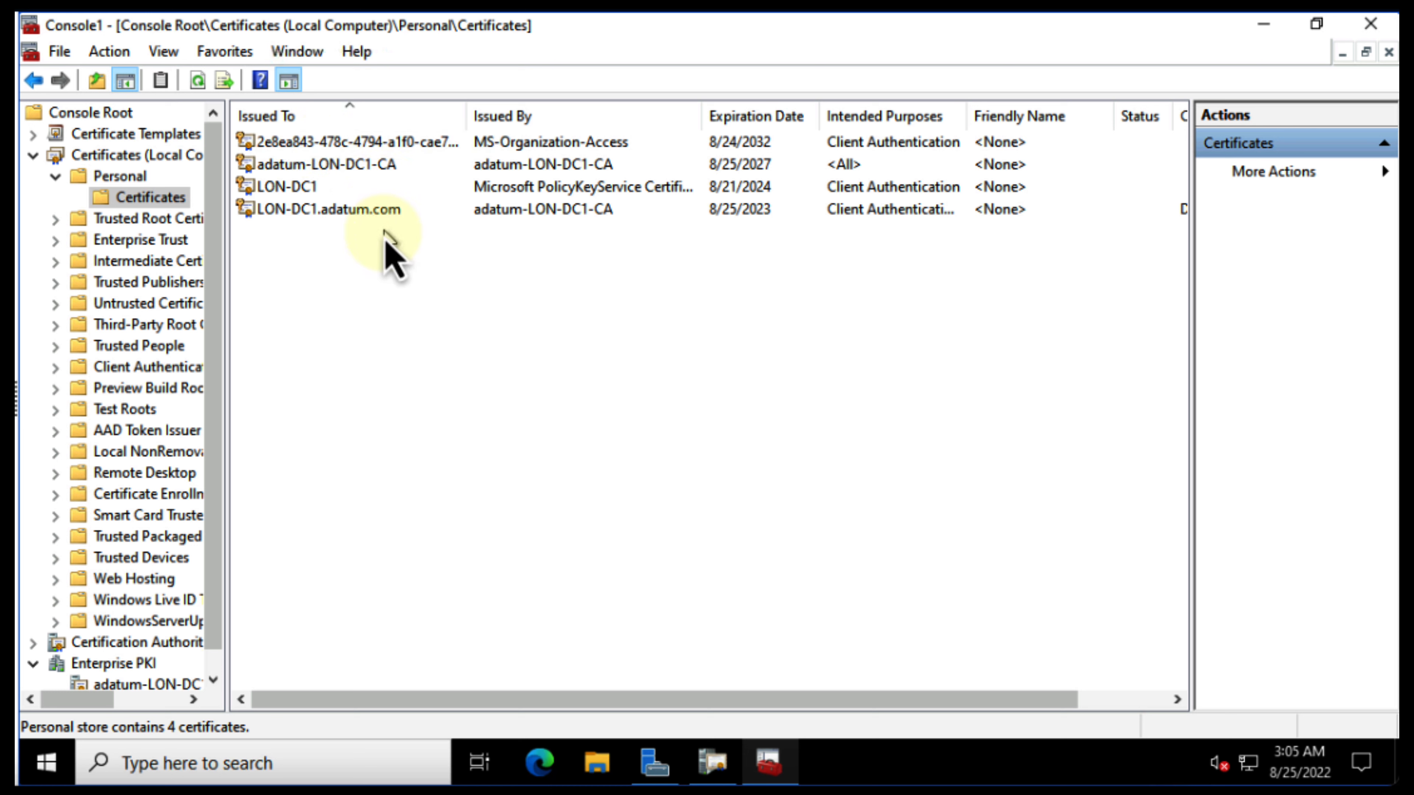
Examine the adatum-LON-DC1-CA certificate in the Personal store, including its details and certification path, and close it
click(313, 167)
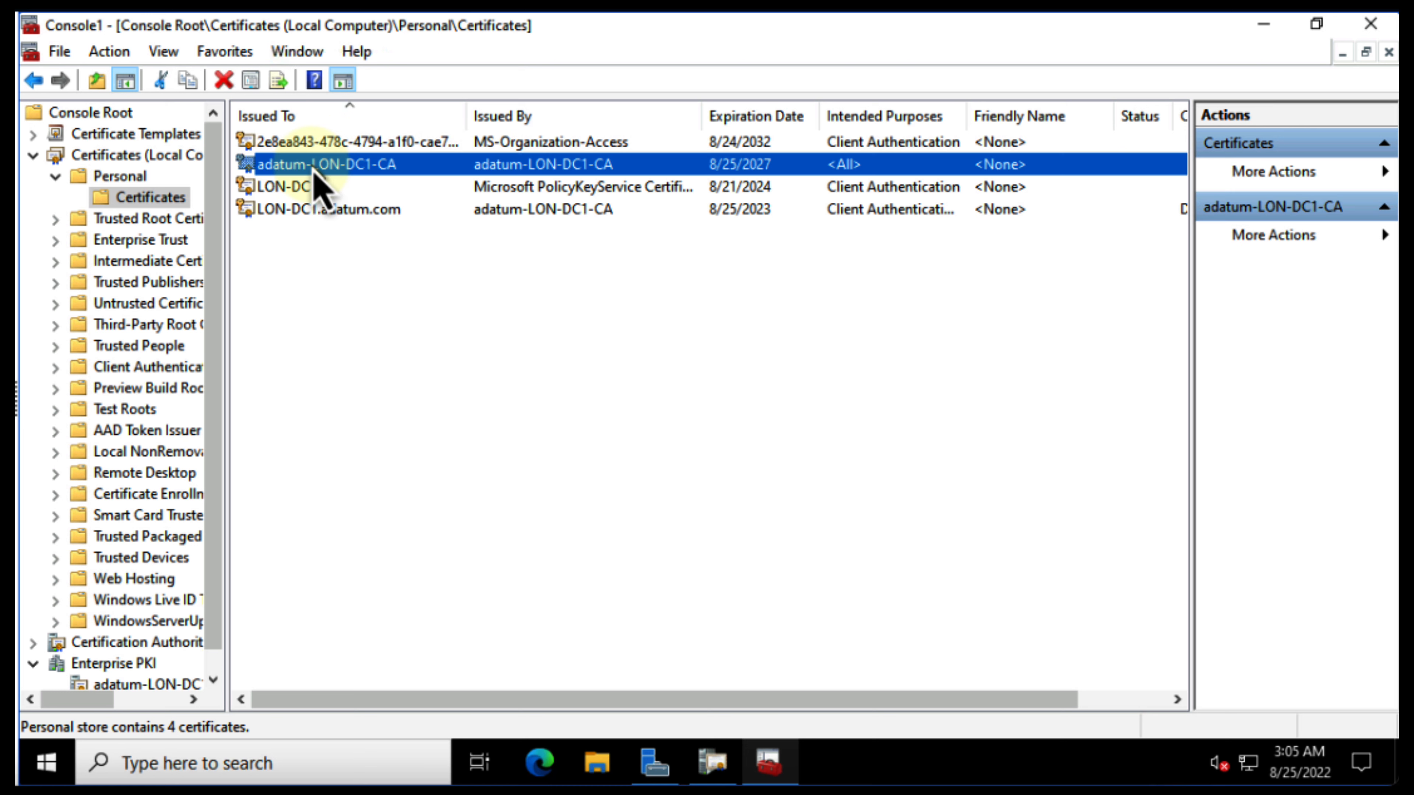
double_click(315, 167)
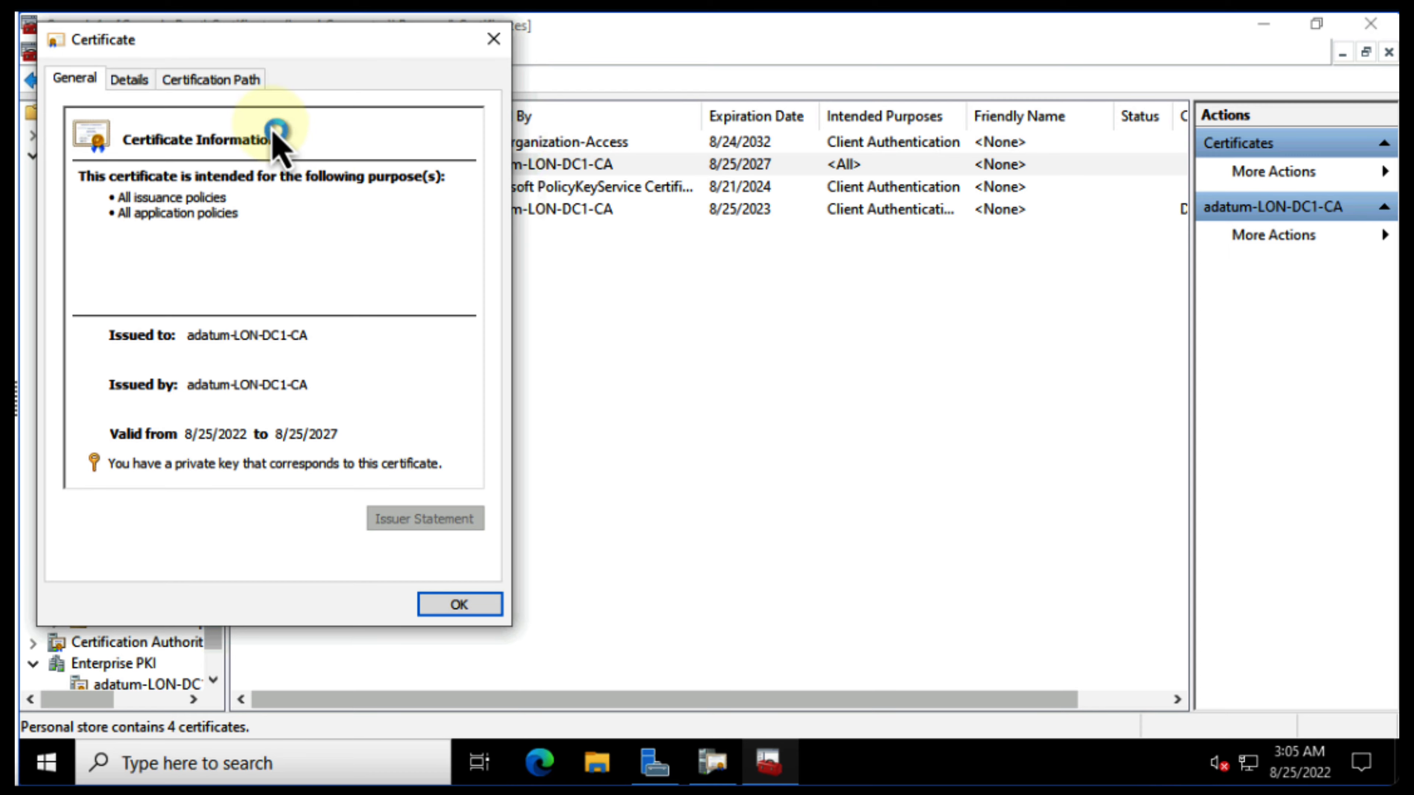
drag(284, 50, 535, 78)
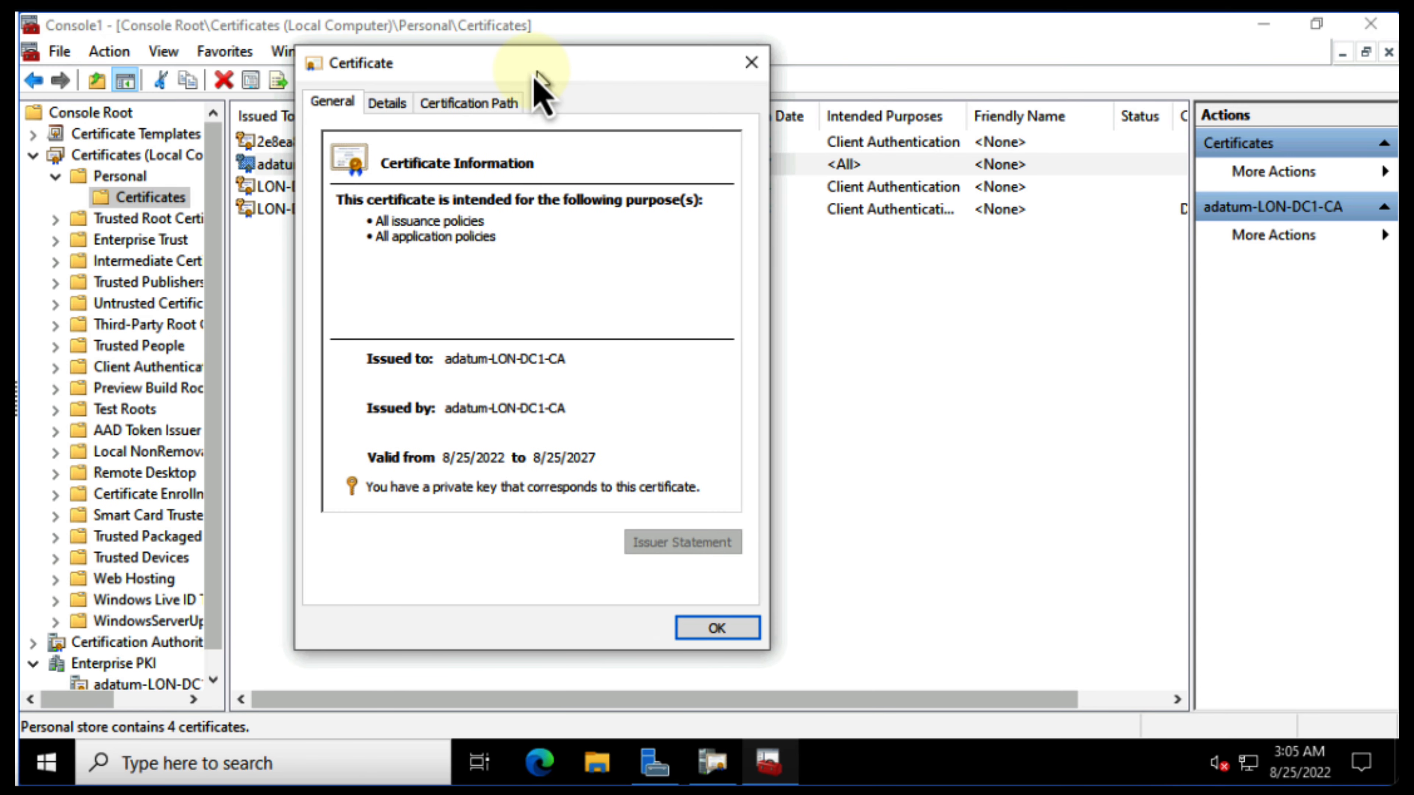
click(388, 104)
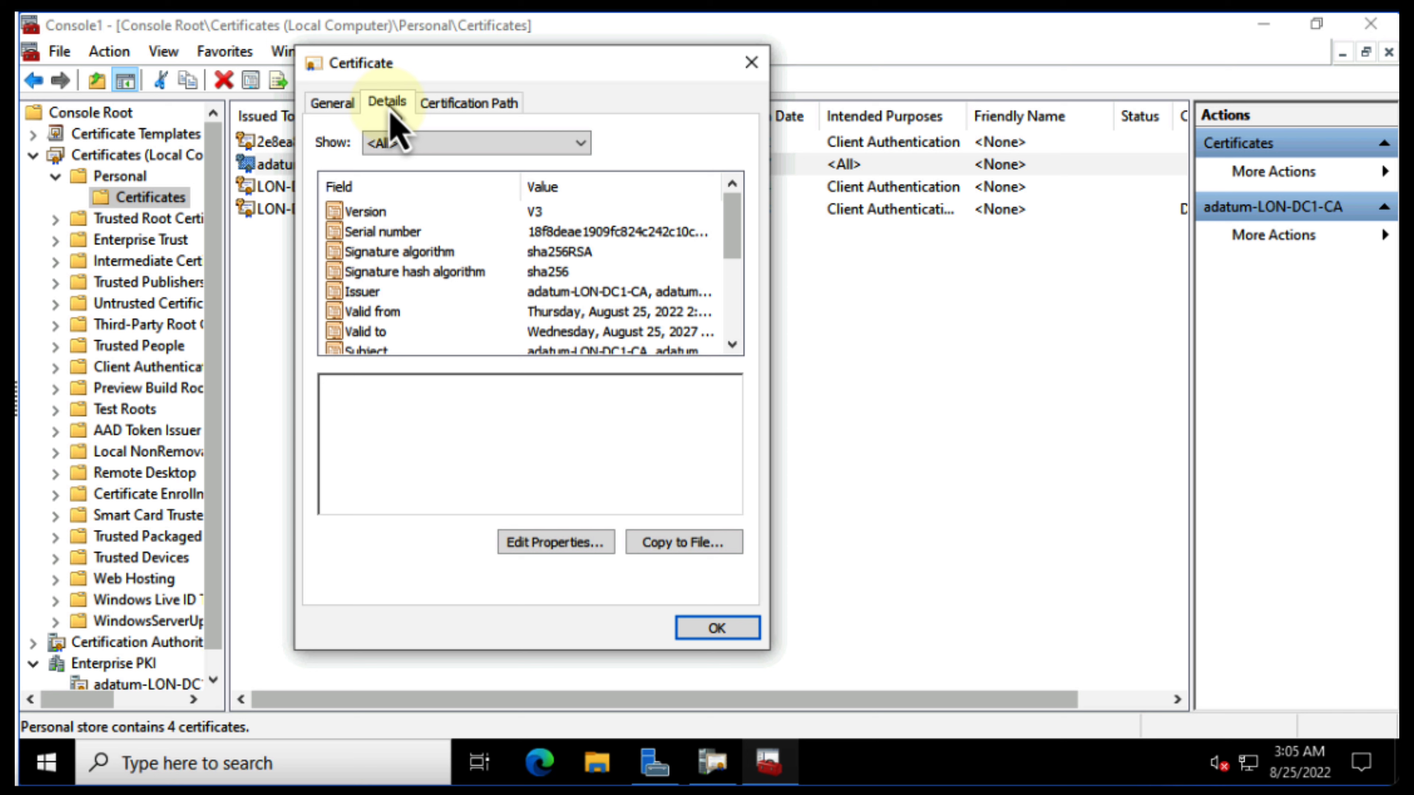
click(469, 104)
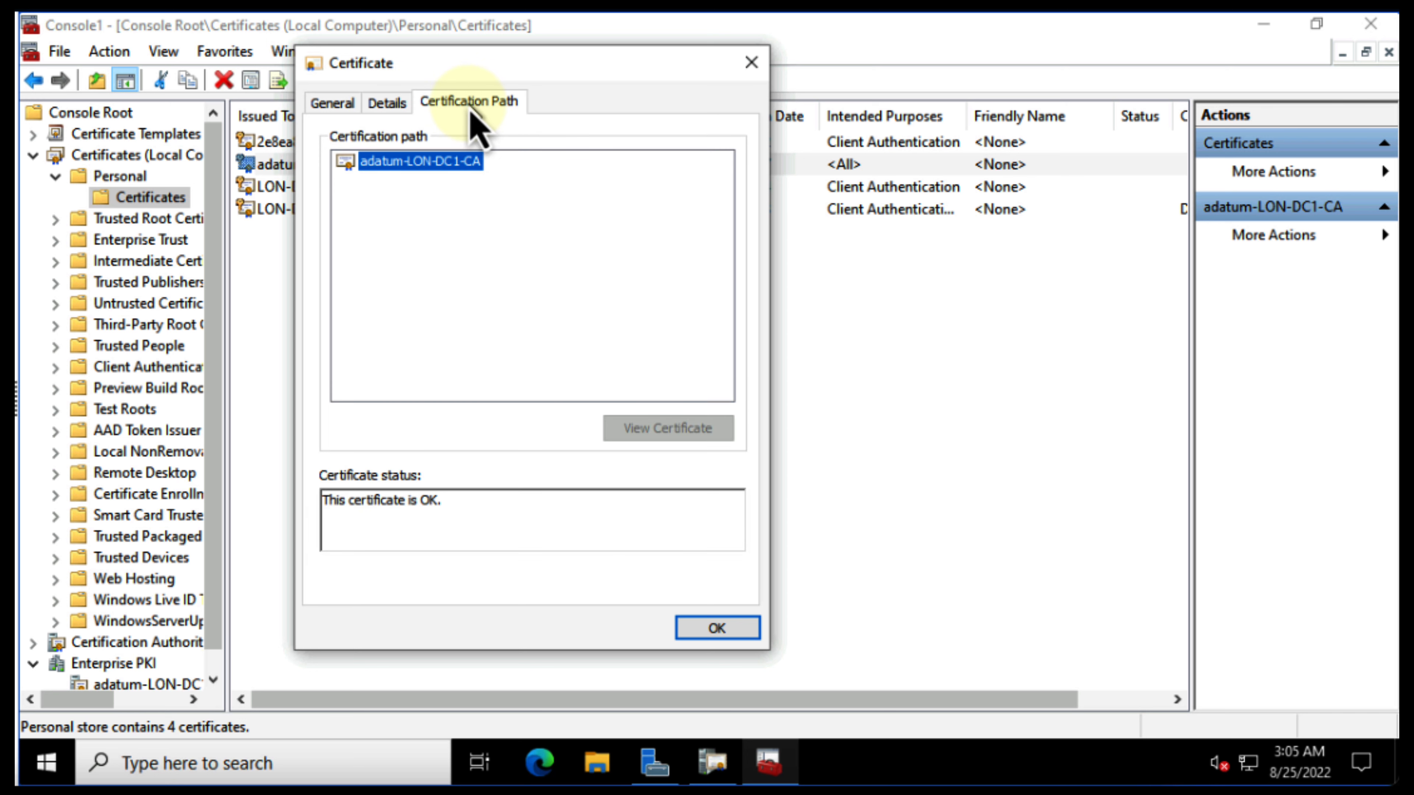
click(715, 628)
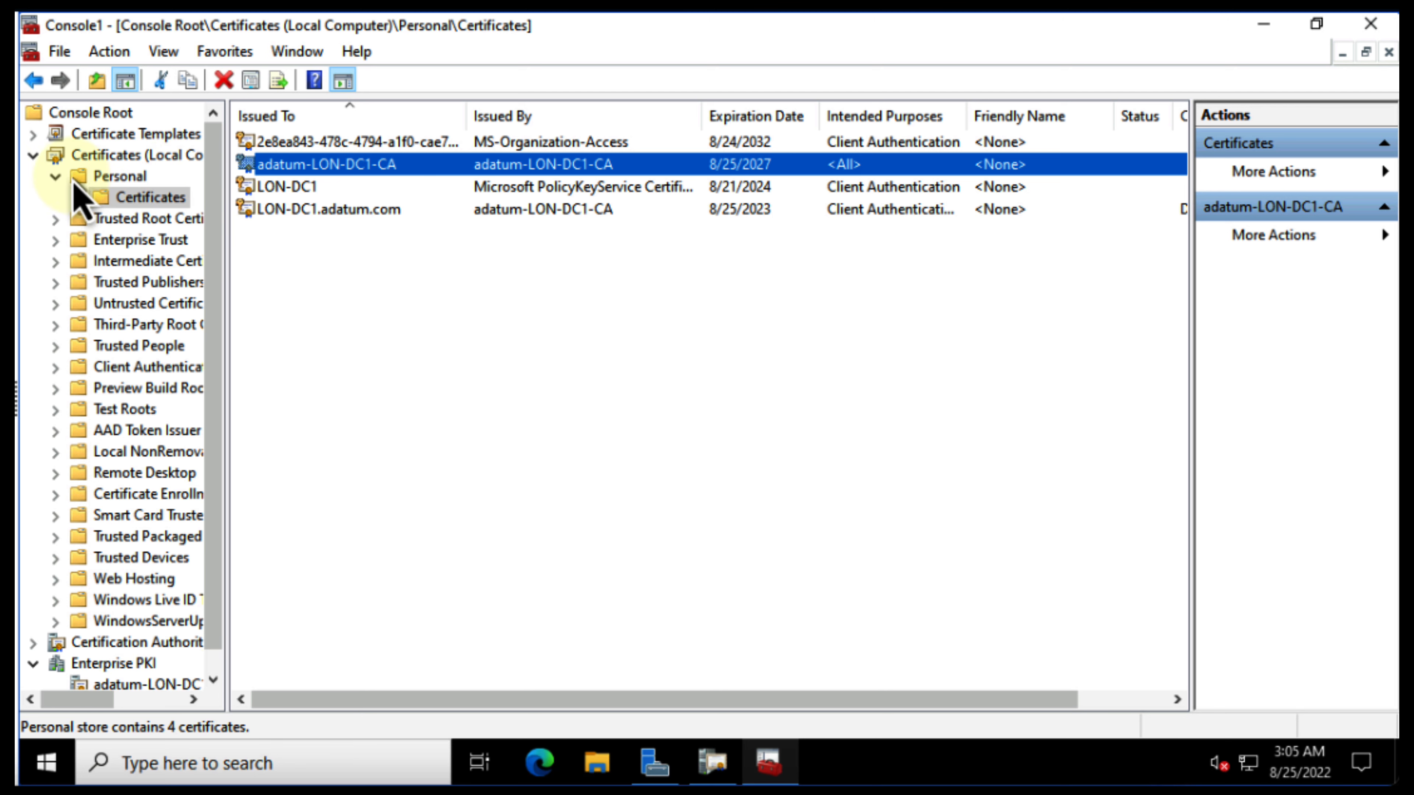
Collapse the local computer's Certificates node and display the Certificate Templates
click(33, 156)
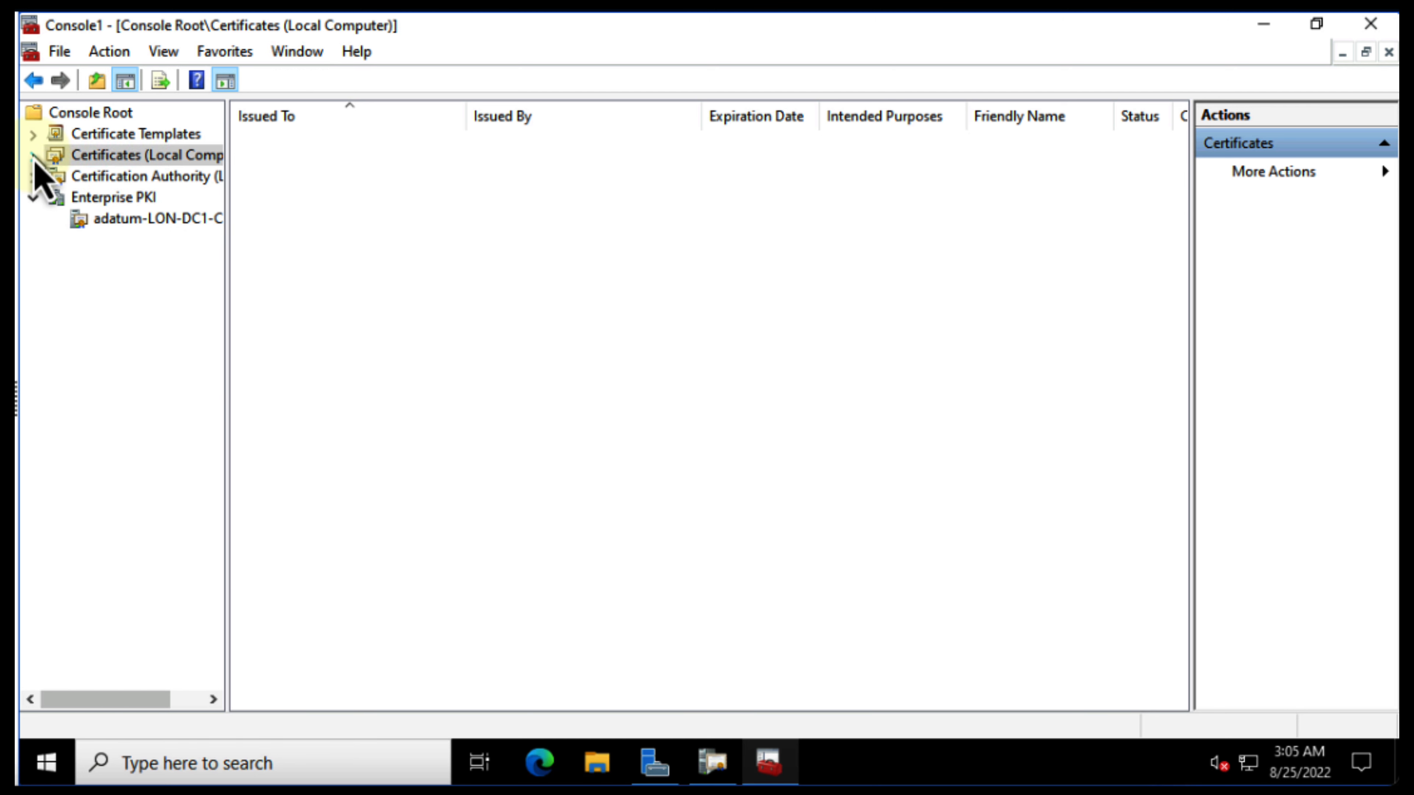
click(100, 135)
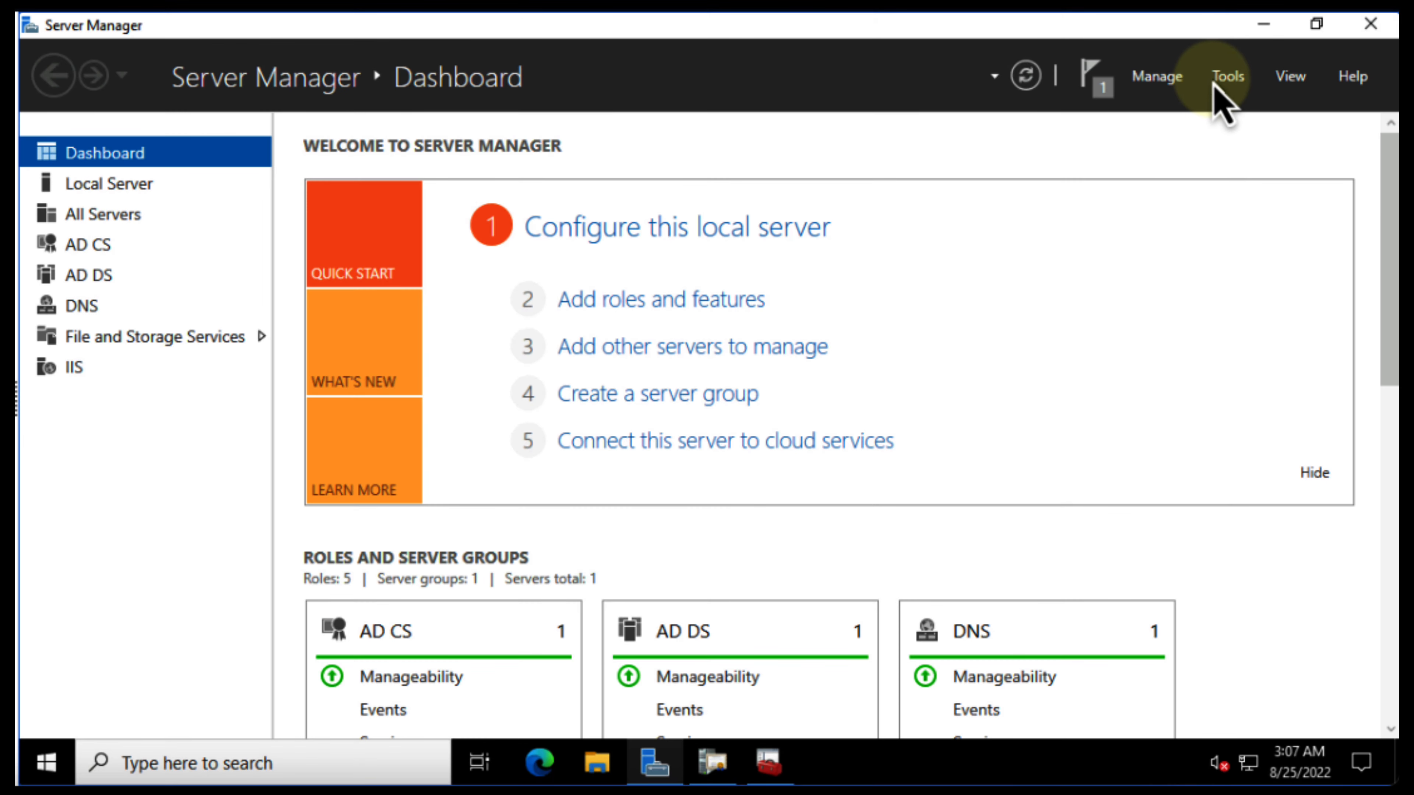
Launch Internet Information Services (IIS) Manager from Server Manager and maximize its window
click(1219, 78)
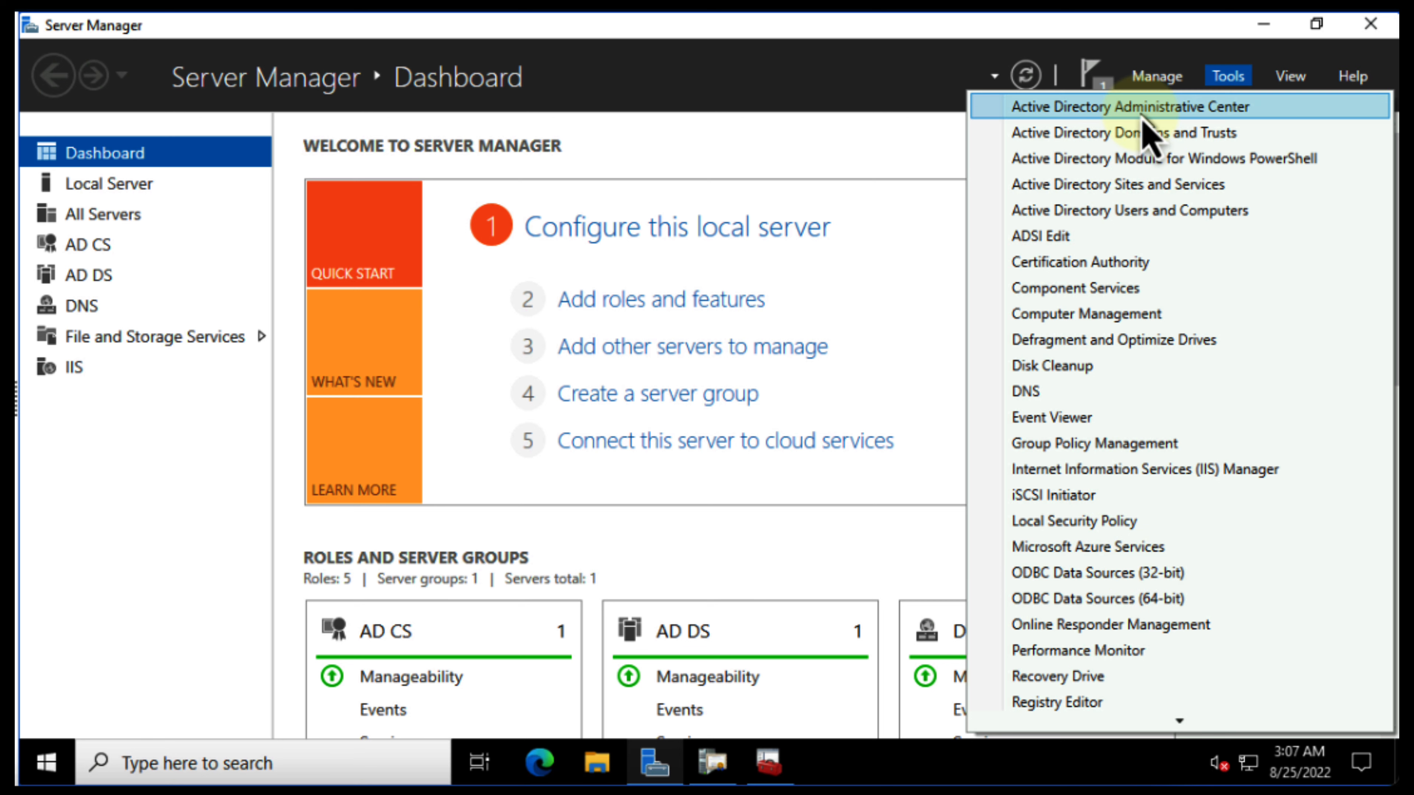
click(1114, 468)
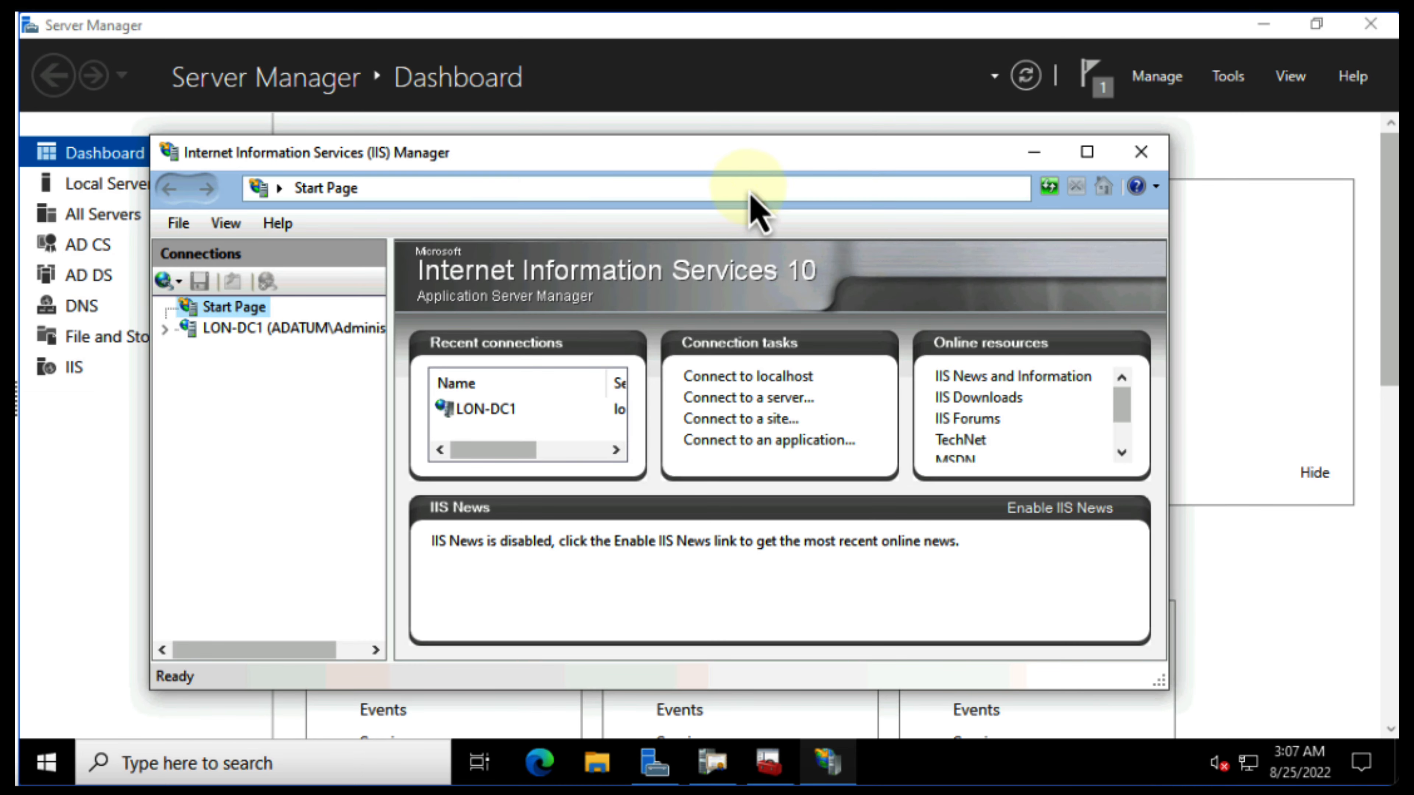
double_click(745, 158)
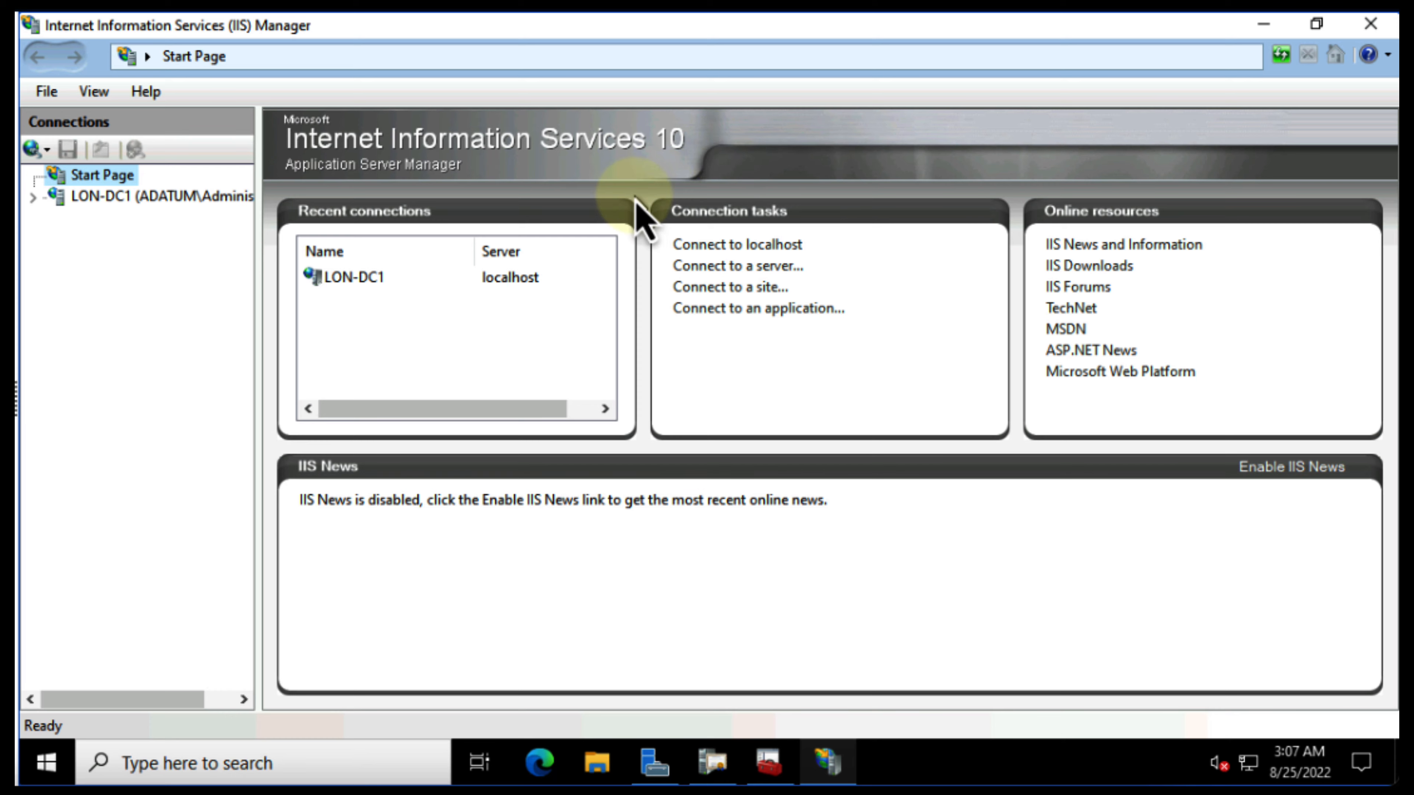
Expand LON-DC1 down to the contents of Default Web Site and open the server's Server Certificates feature
click(33, 198)
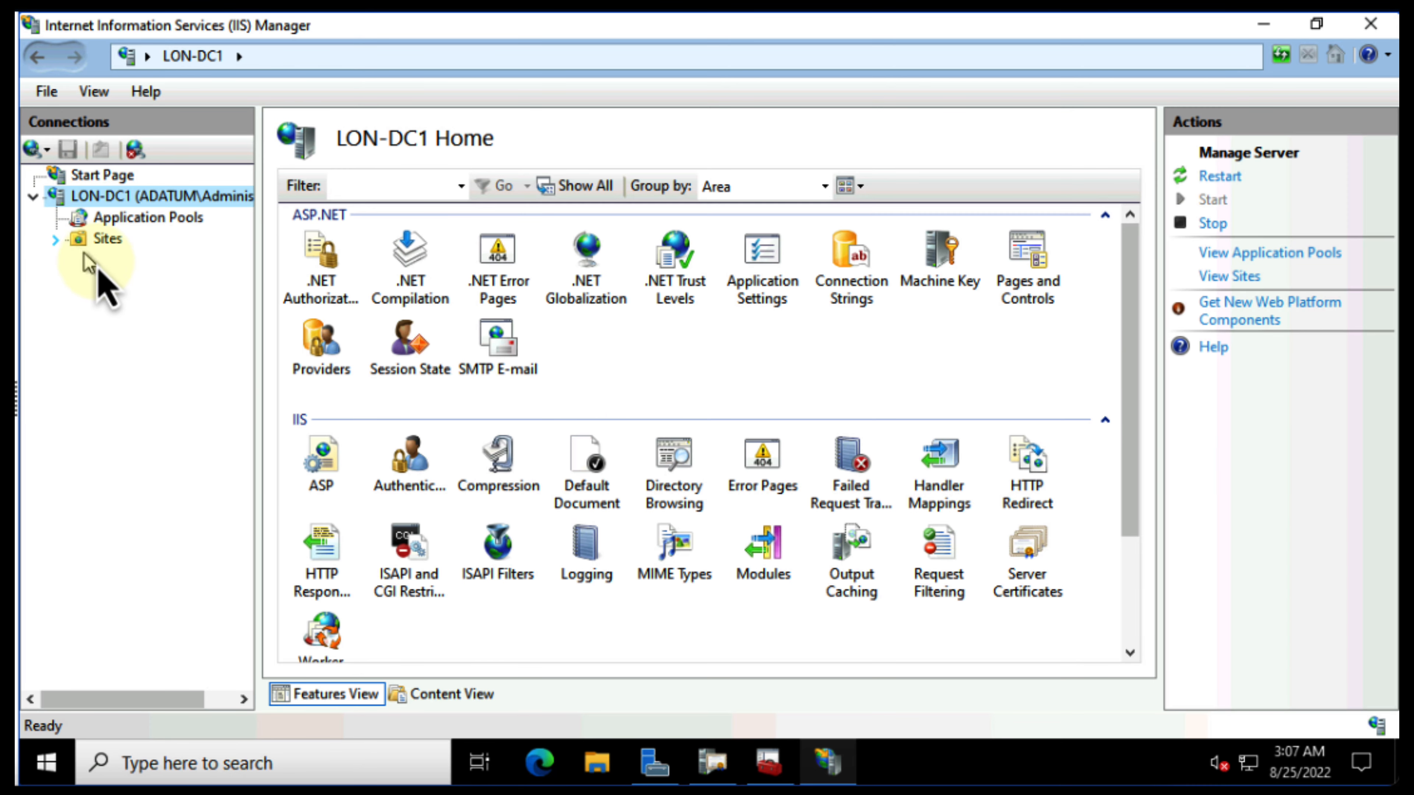
click(56, 241)
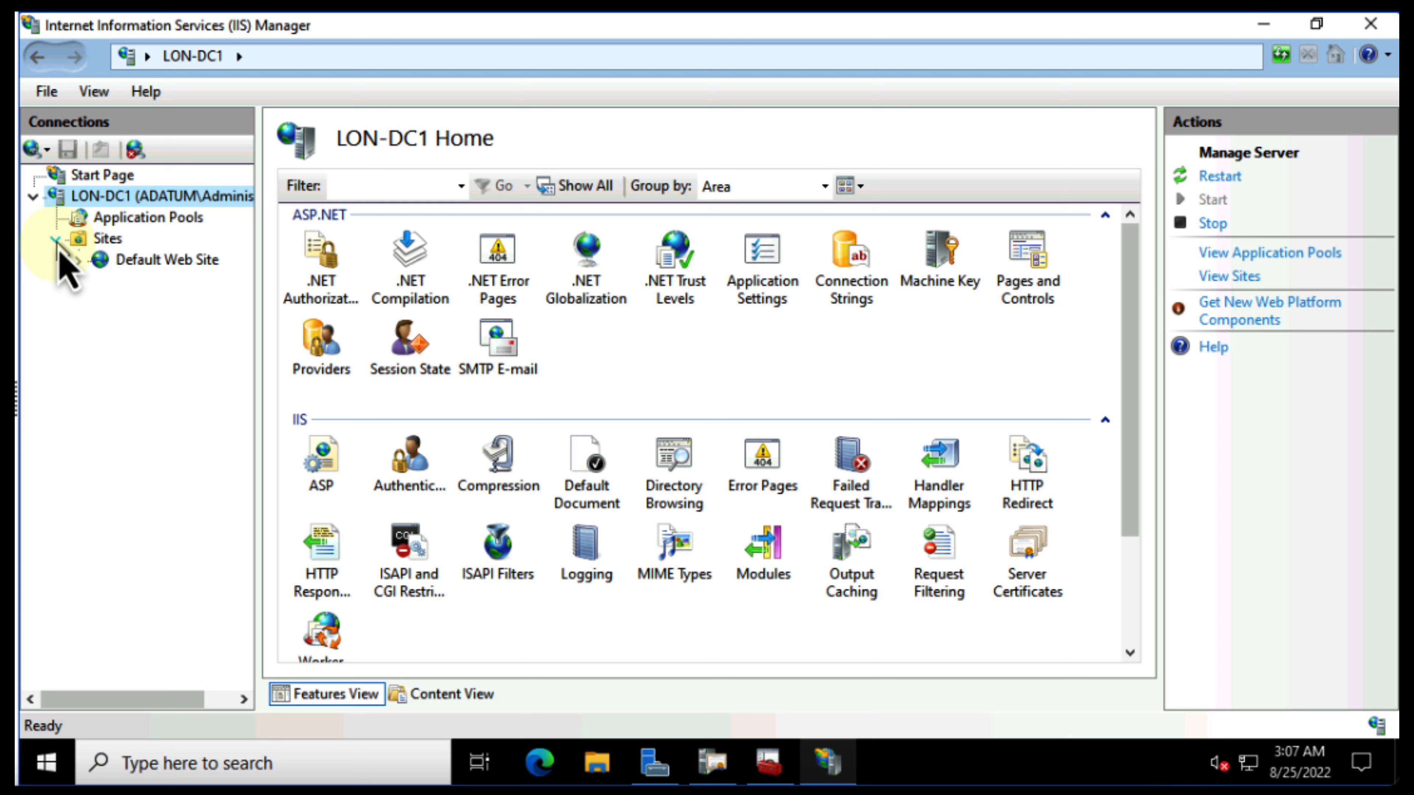
click(79, 261)
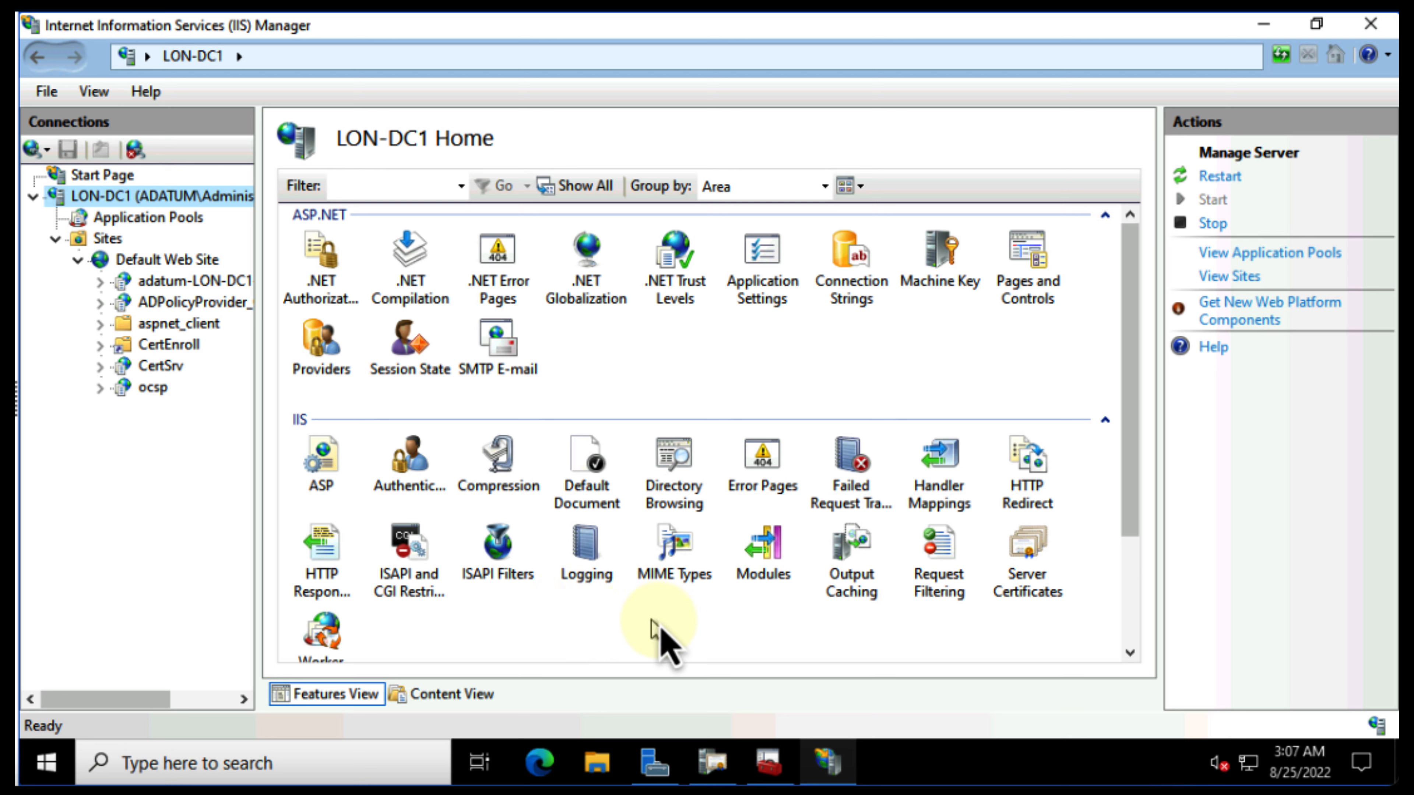
click(1031, 551)
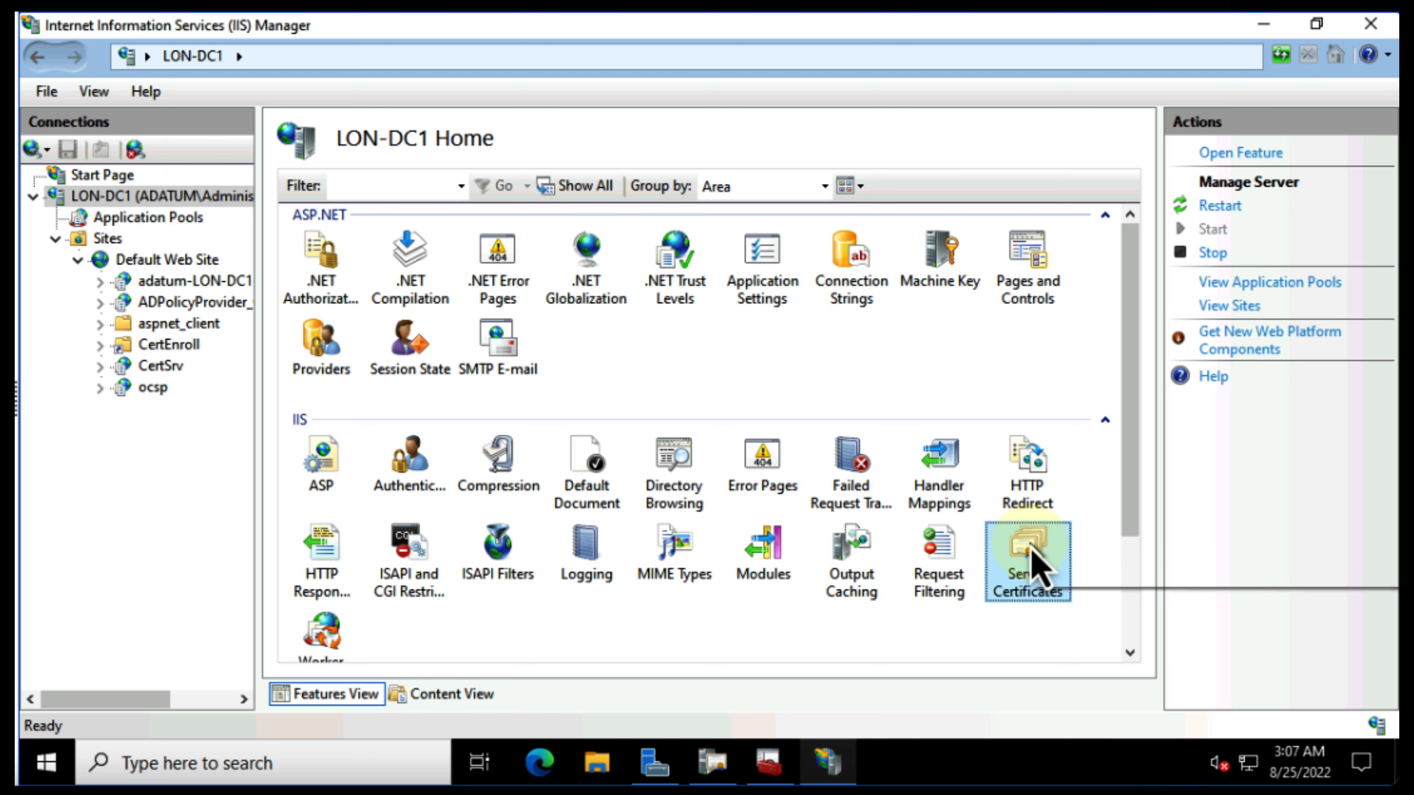
double_click(1030, 551)
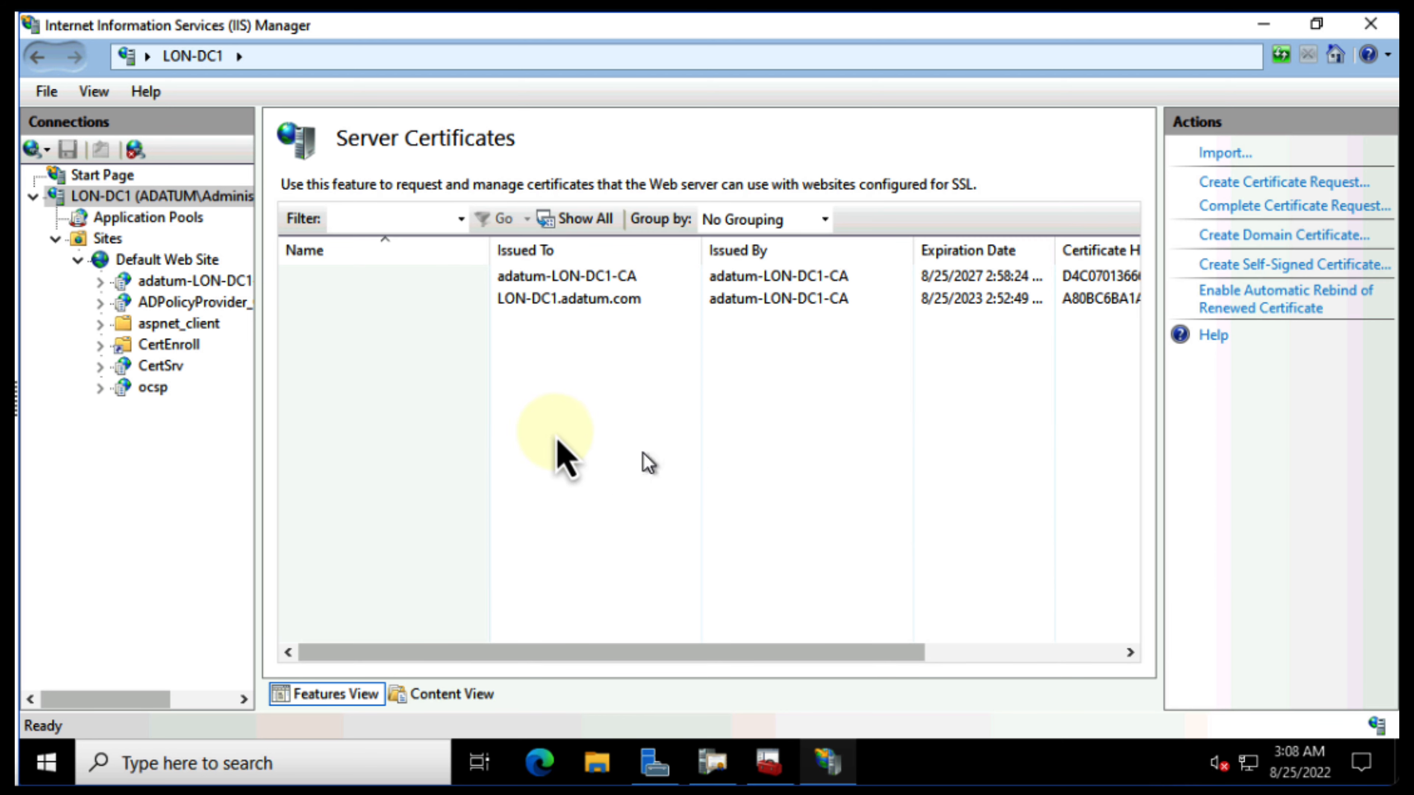
Review the two certificates issued by adatum-LON-DC1-CA and the certificate import options, closing the import dialog without importing
click(572, 280)
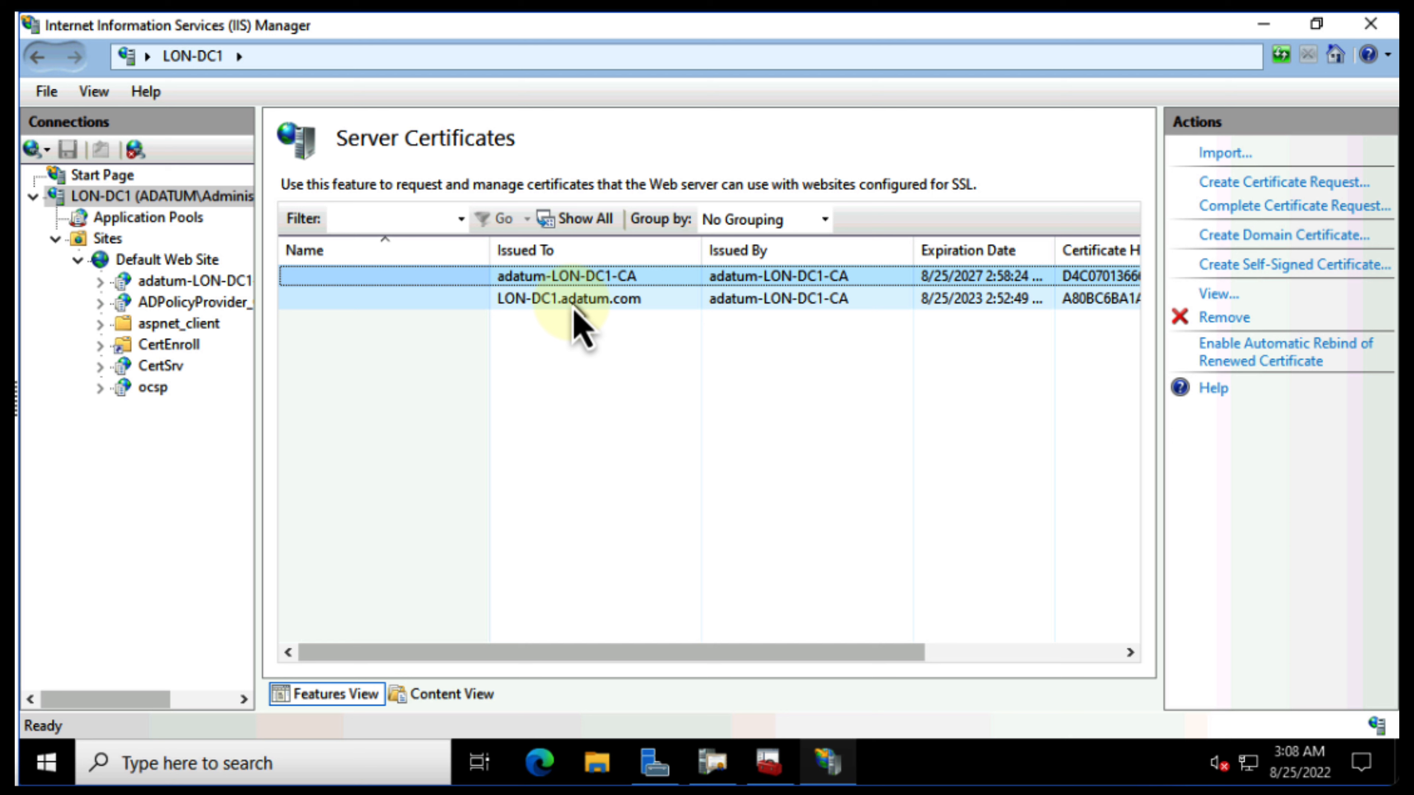
click(576, 305)
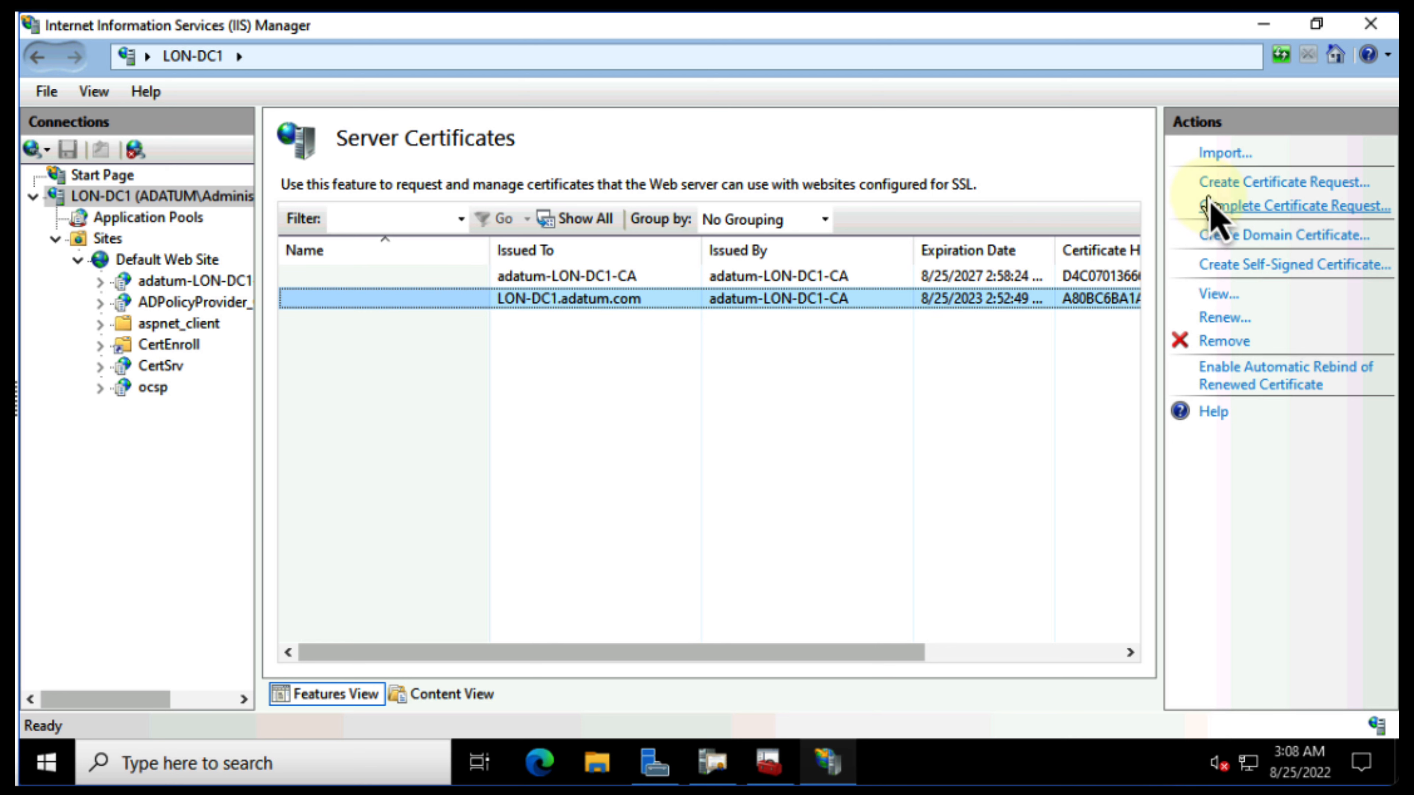
click(1220, 155)
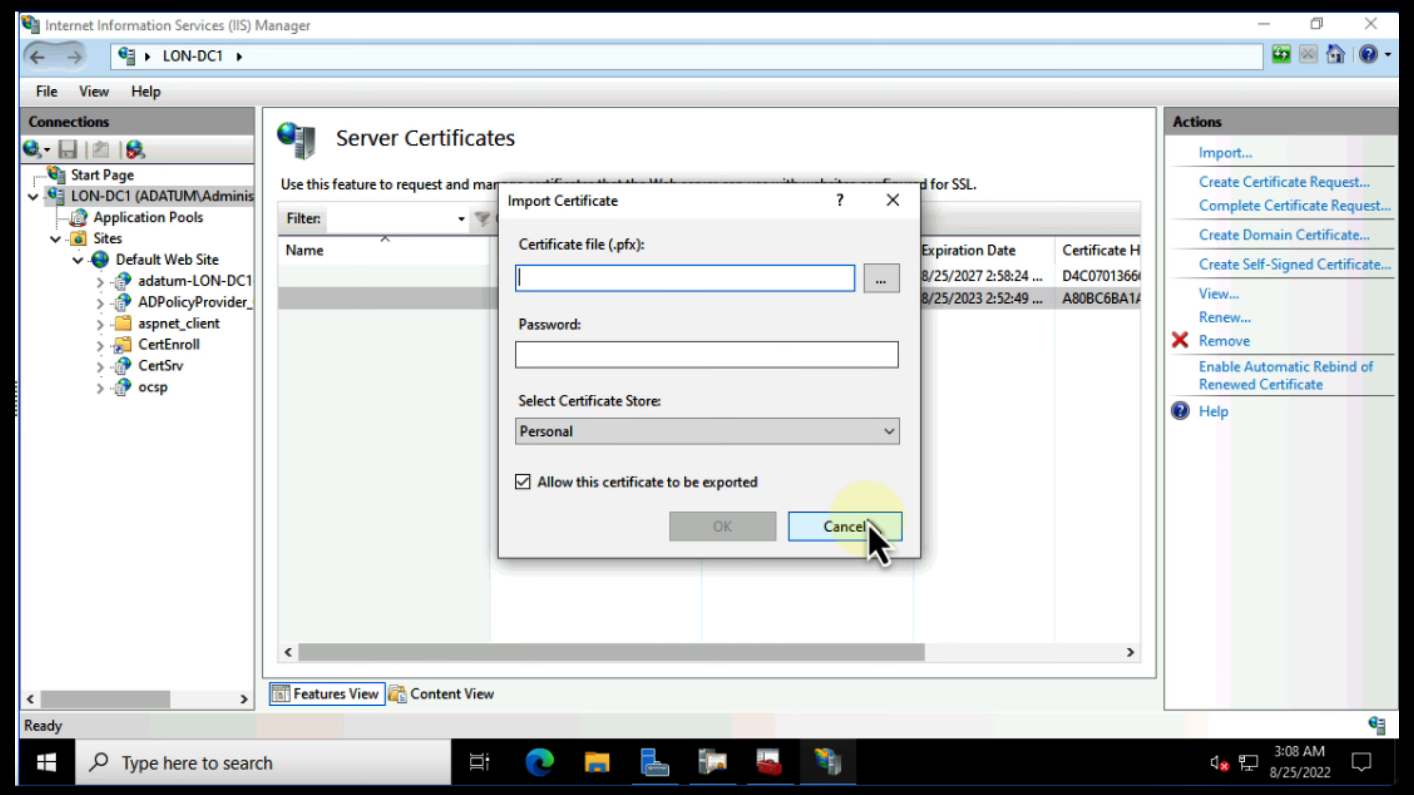
click(845, 527)
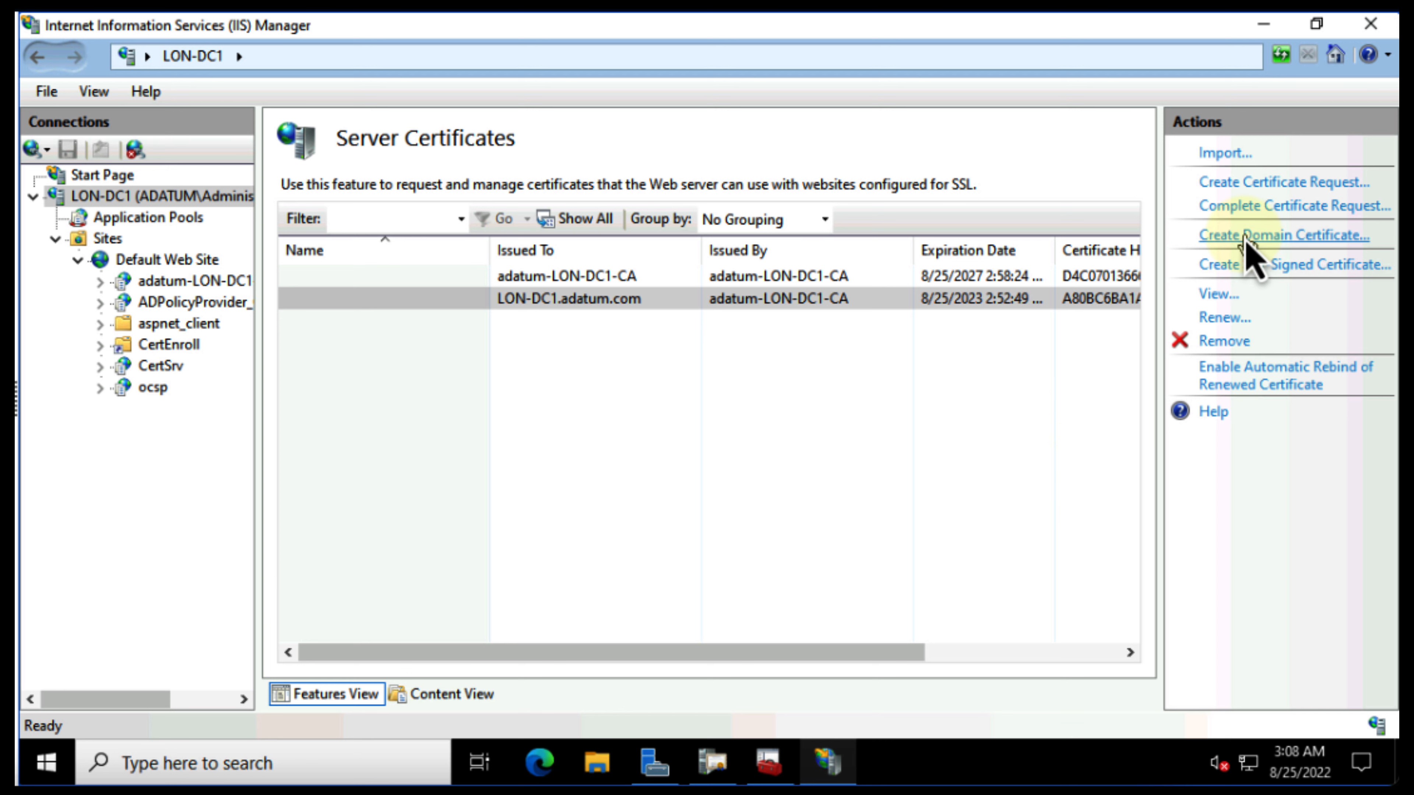
Create a self-signed certificate with the friendly name Adatumdemo in the Personal certificate store
click(1254, 267)
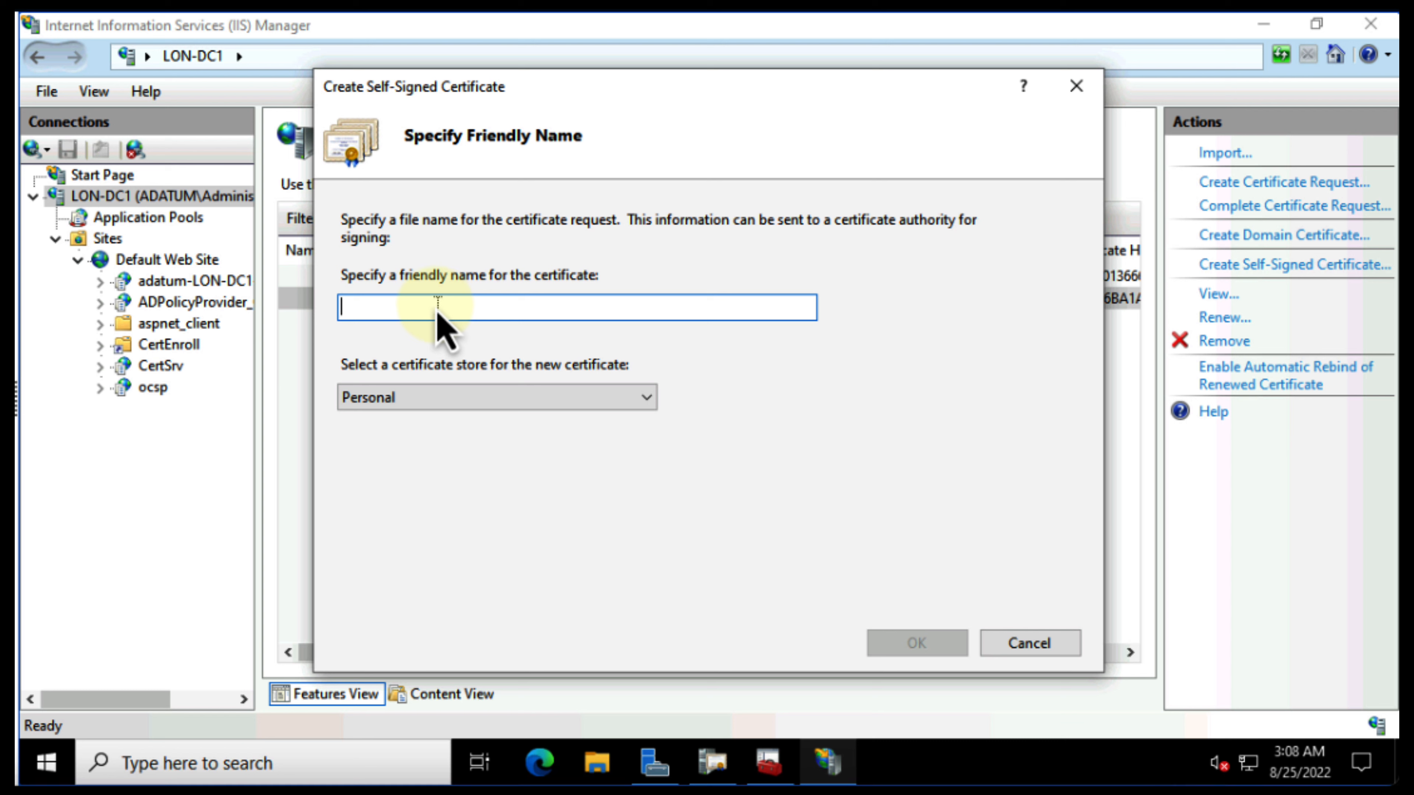
text(Adatumdemo)
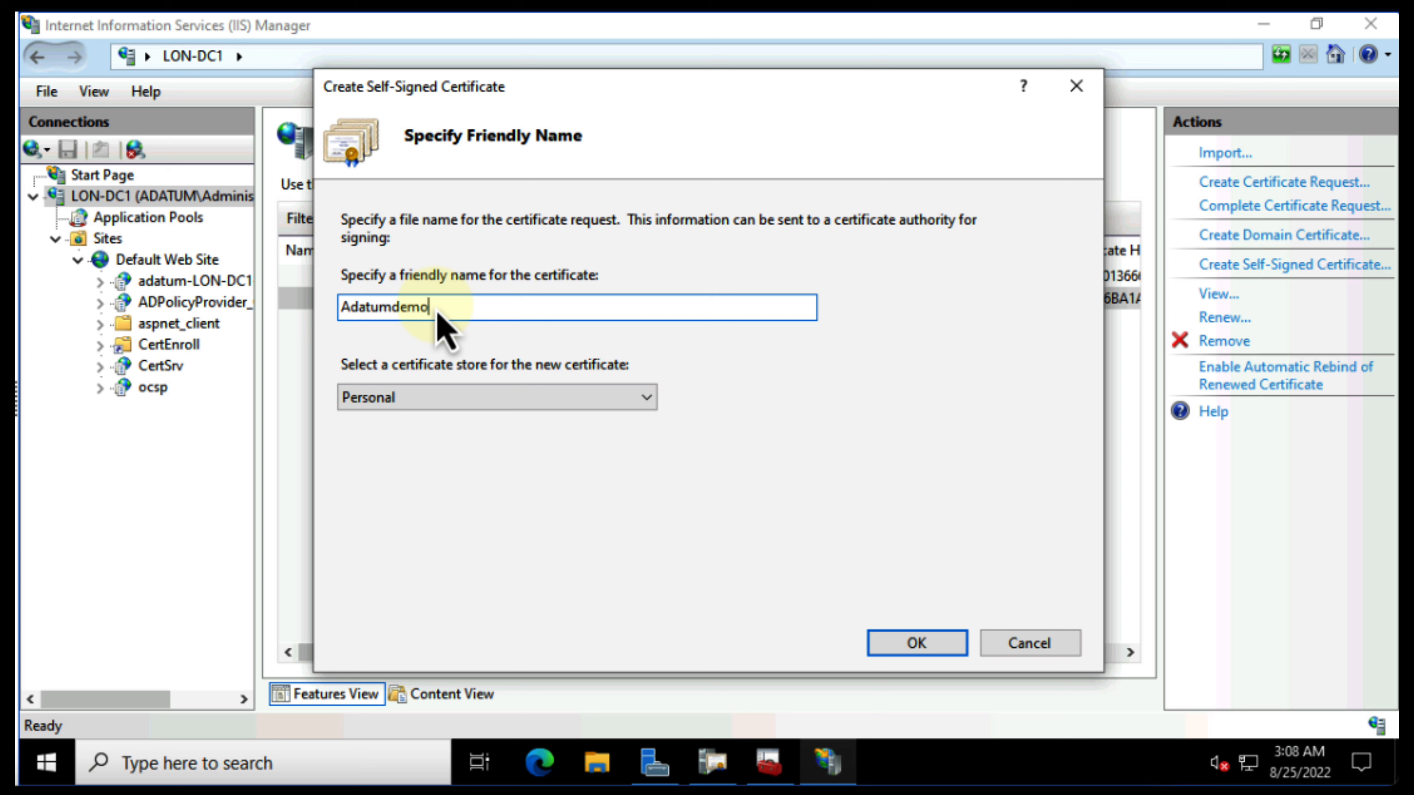
click(482, 401)
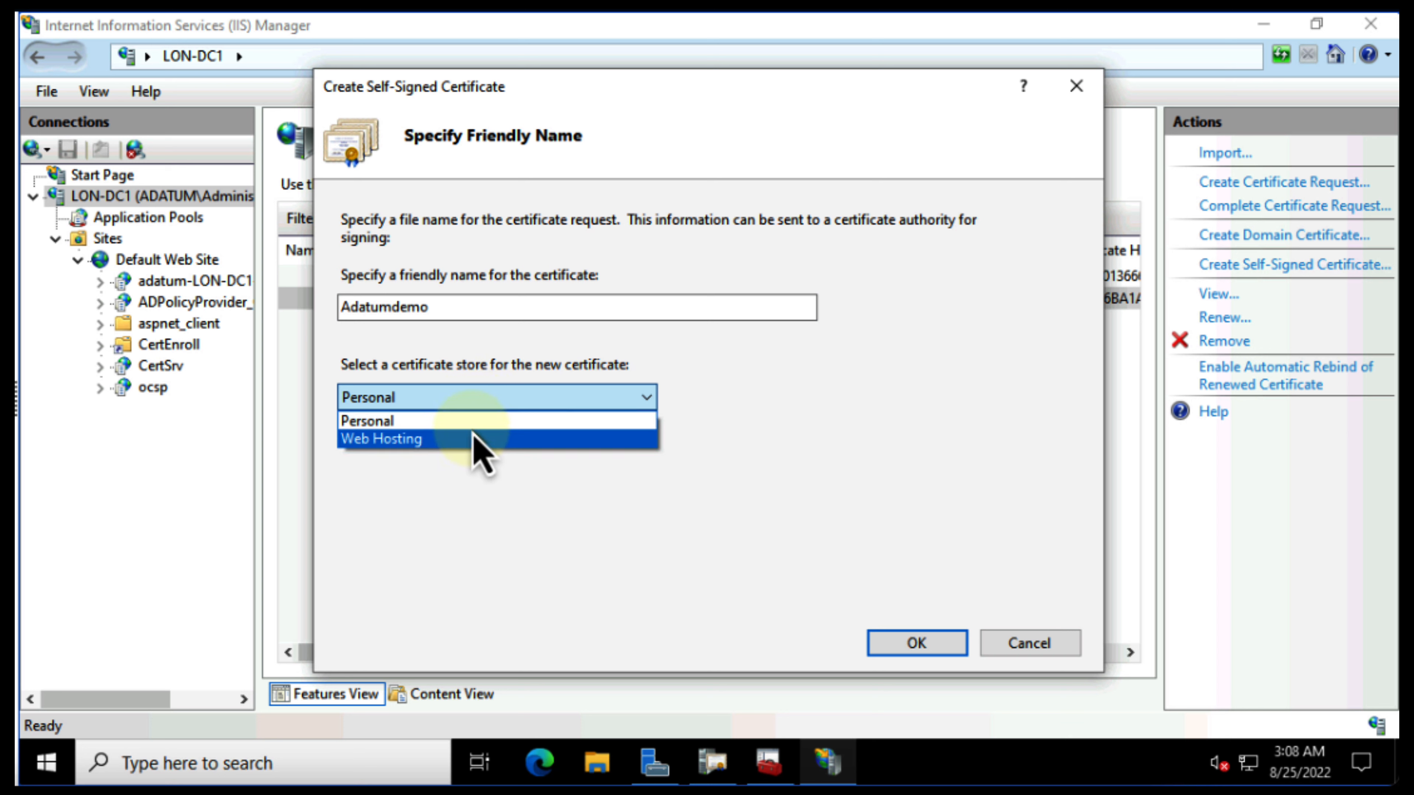
click(476, 422)
click(916, 644)
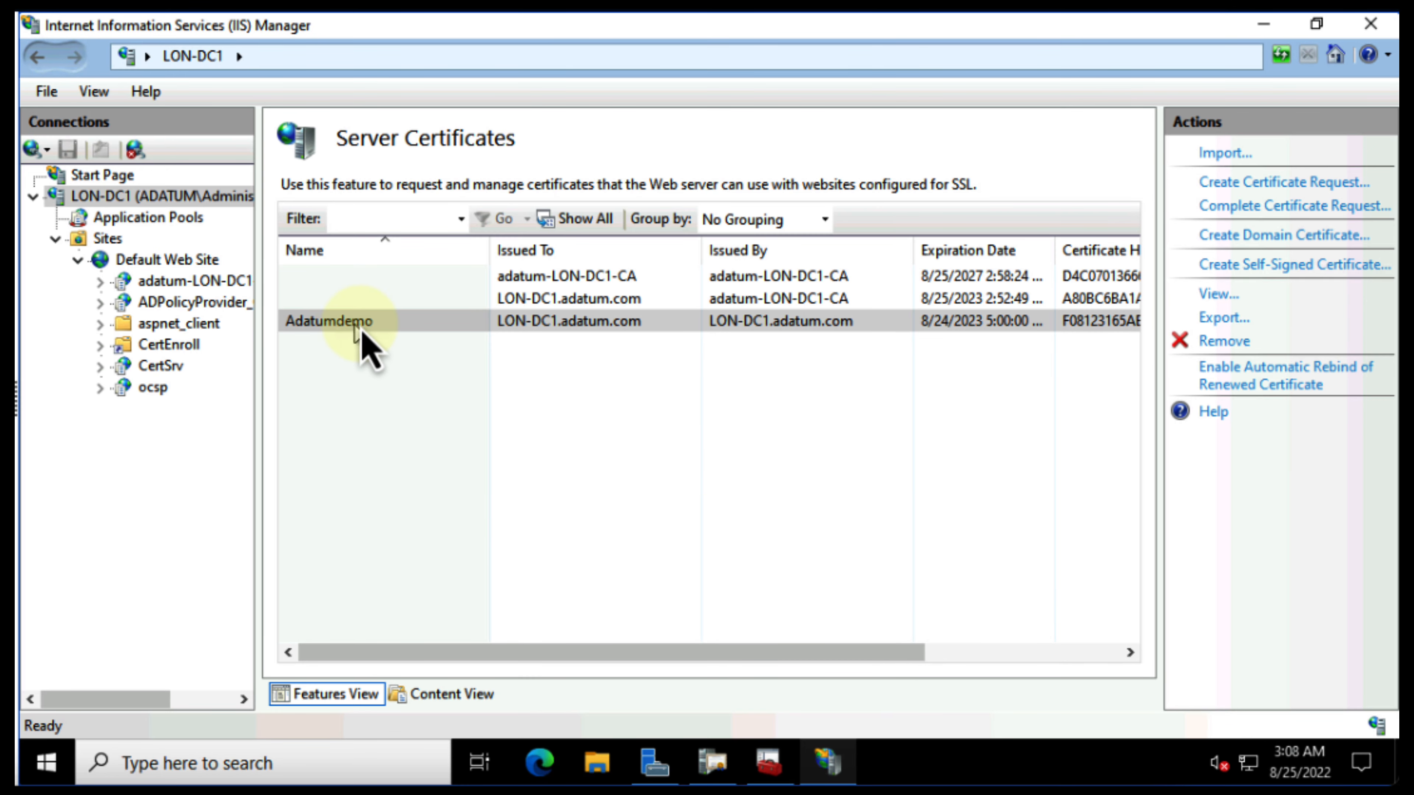
Export the Adatumdemo certificate to the Documents folder as demo1.pfx, entering and confirming a password for the file
click(384, 322)
right_click(388, 323)
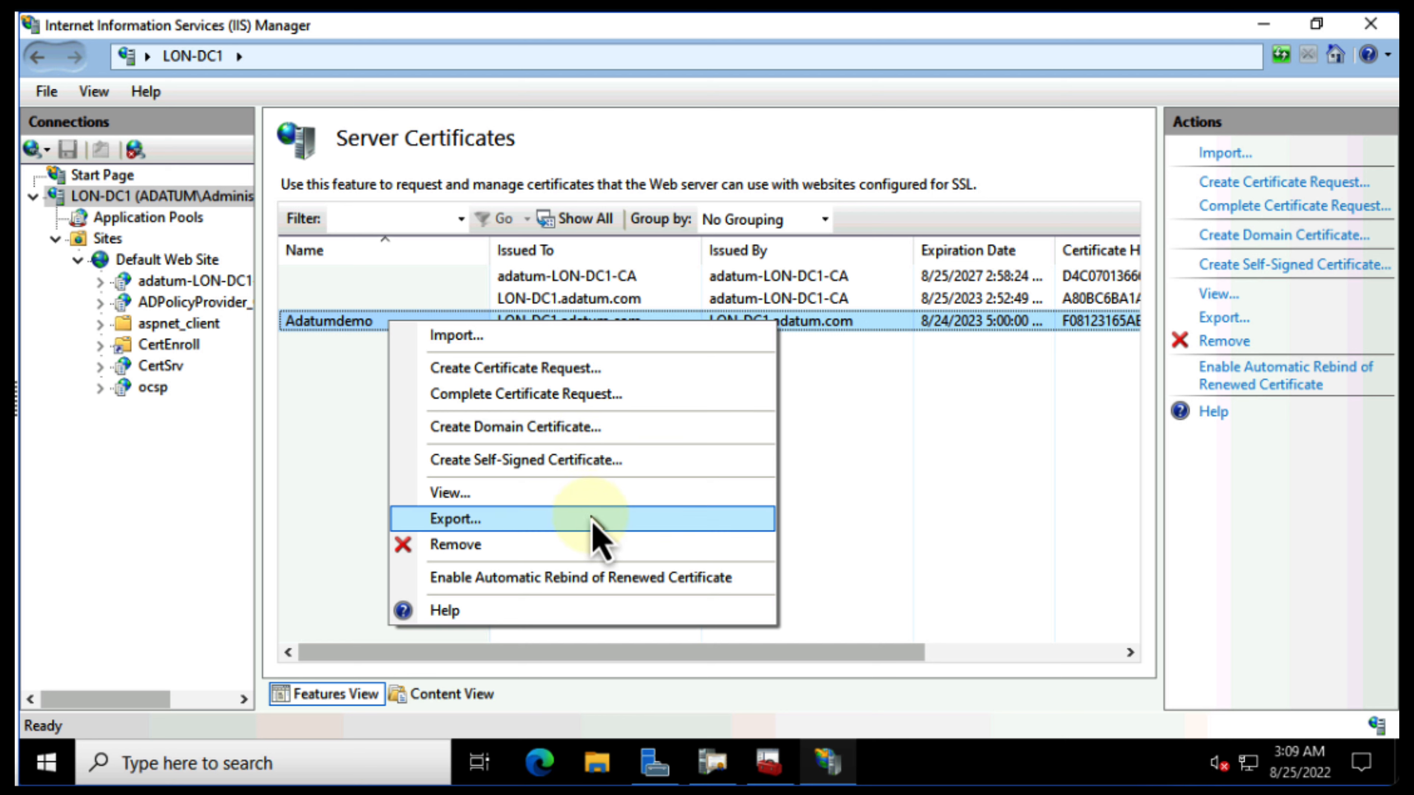
click(596, 524)
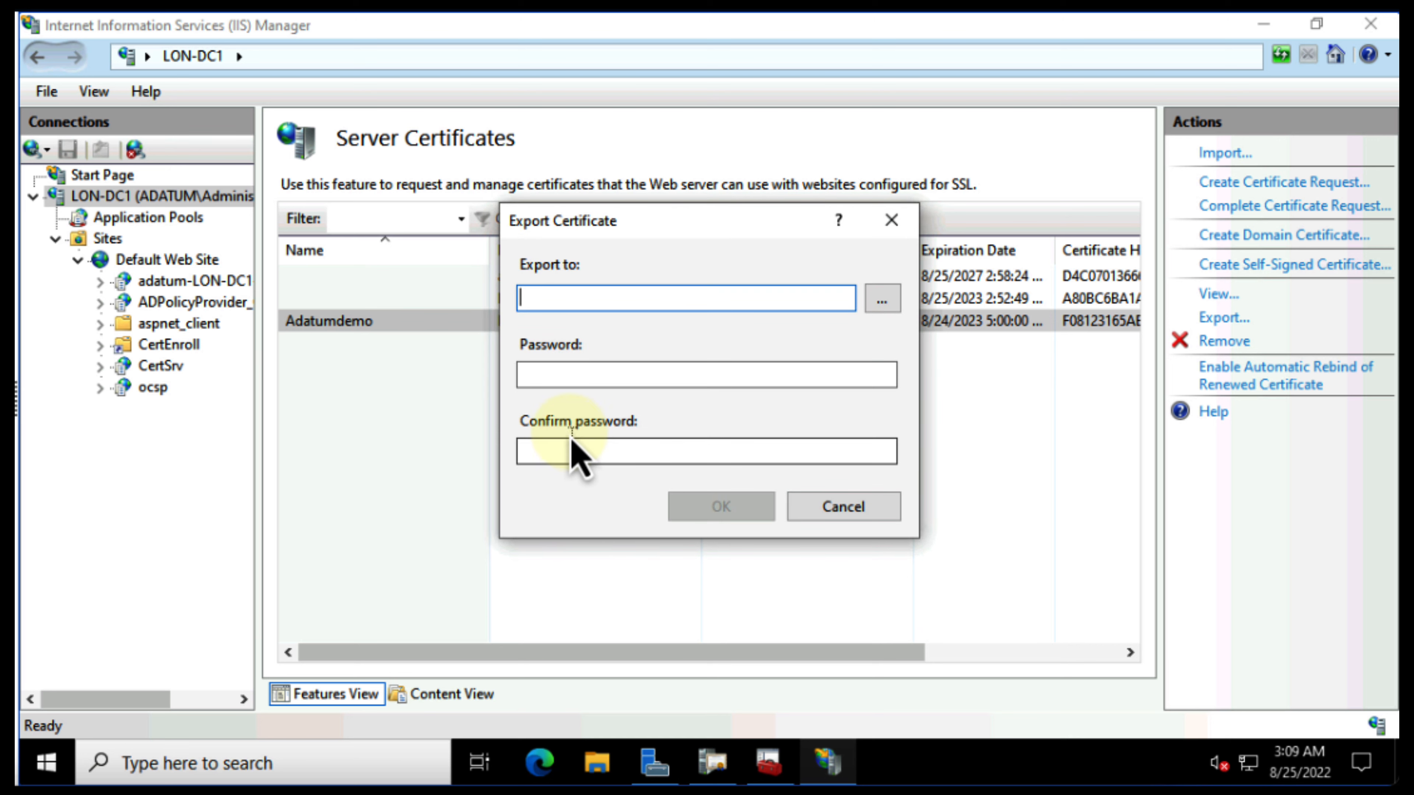
click(885, 301)
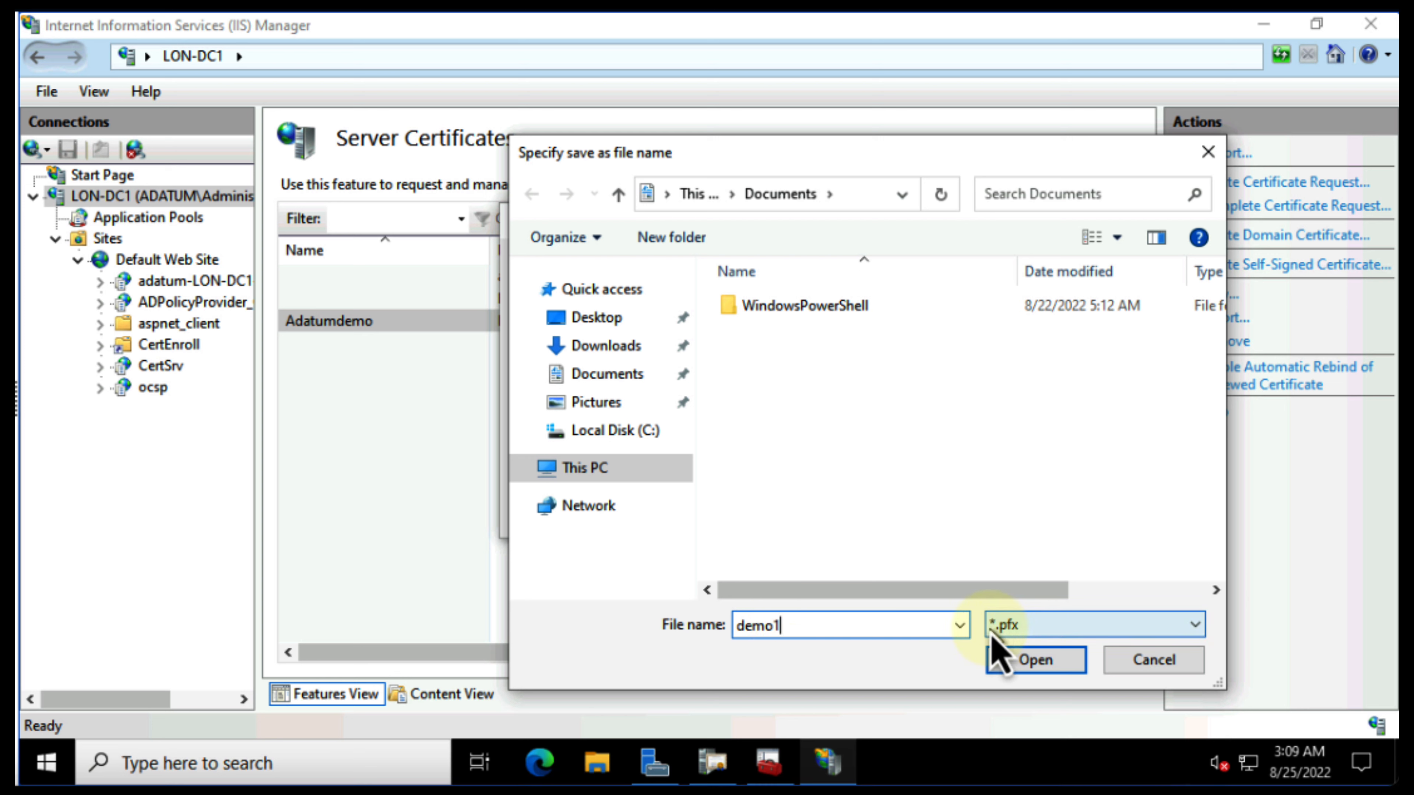
click(1193, 628)
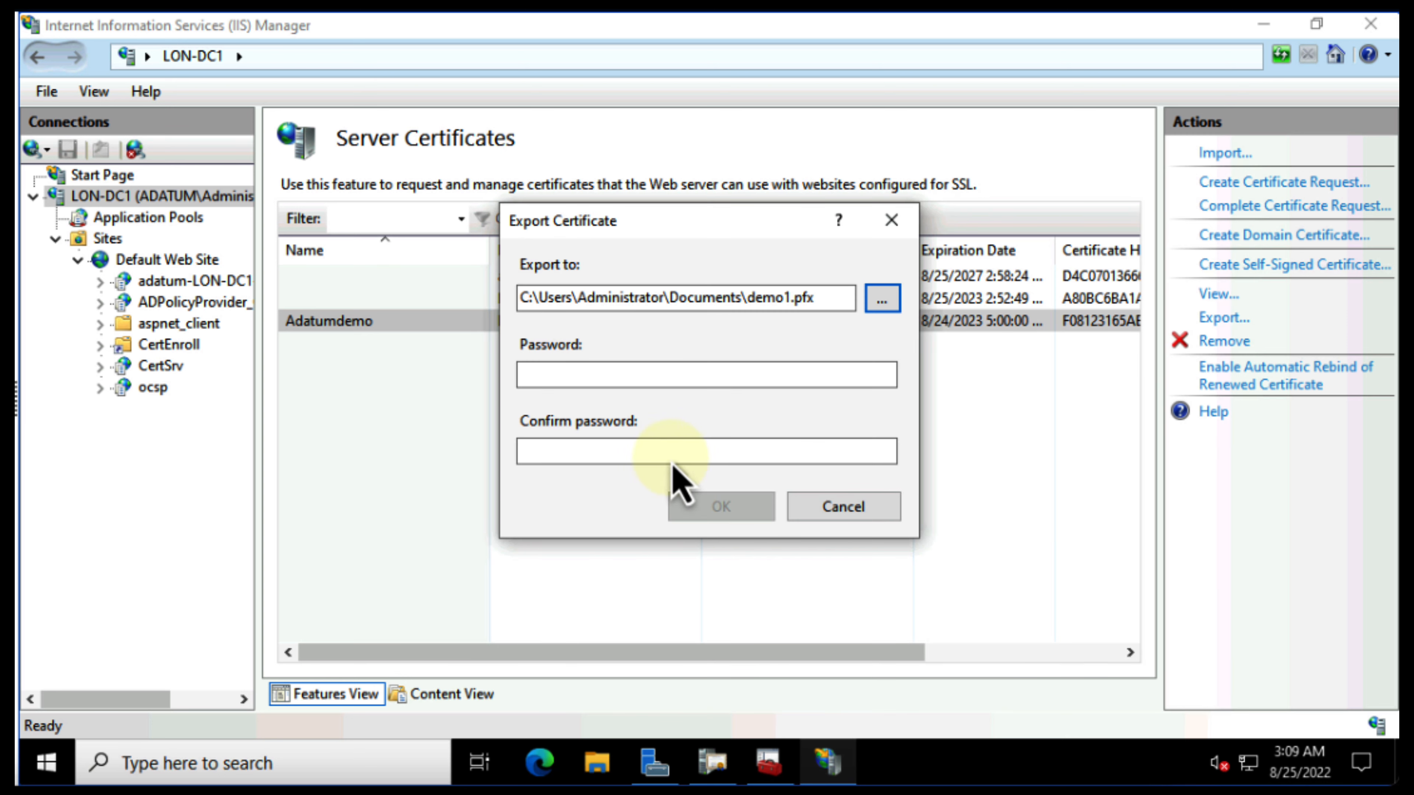
click(659, 377)
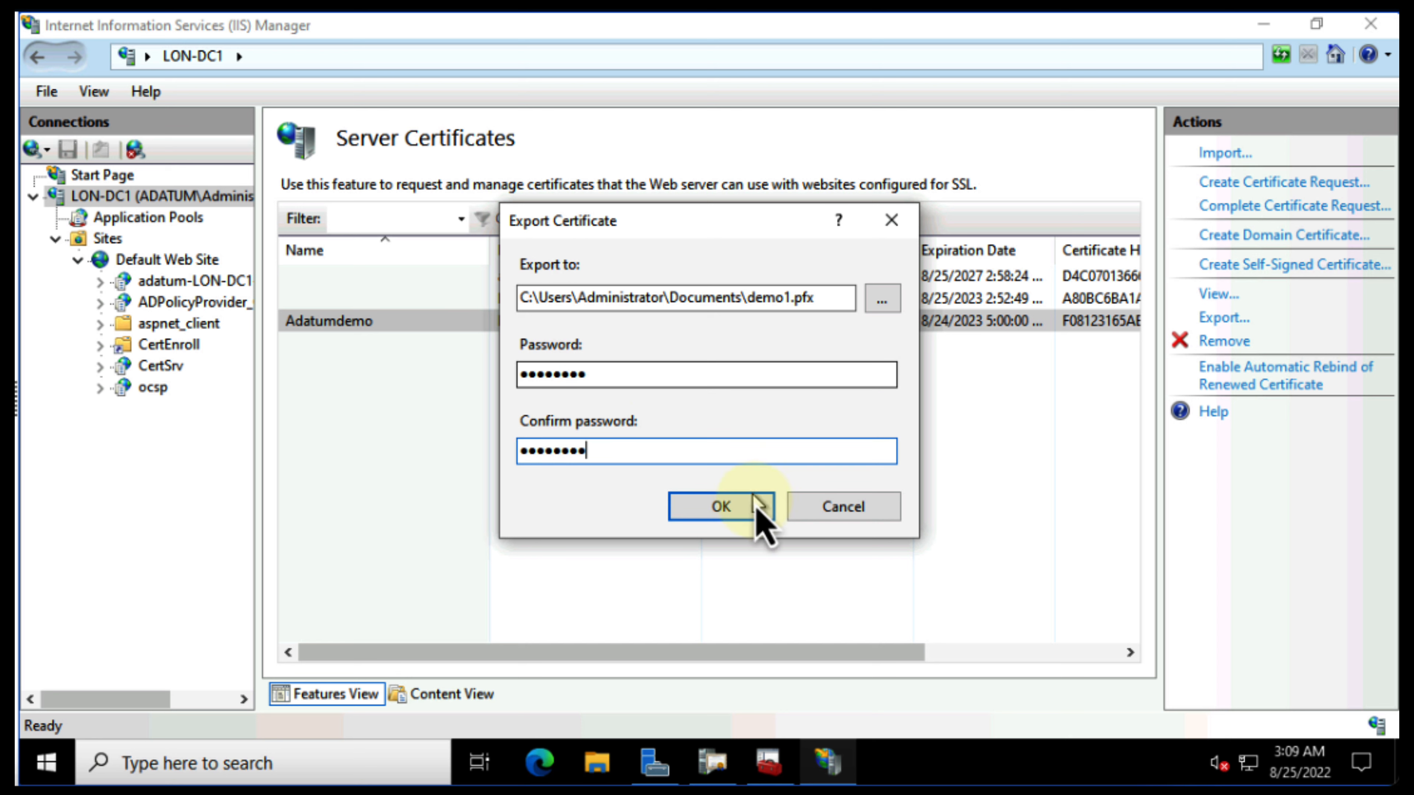
click(742, 512)
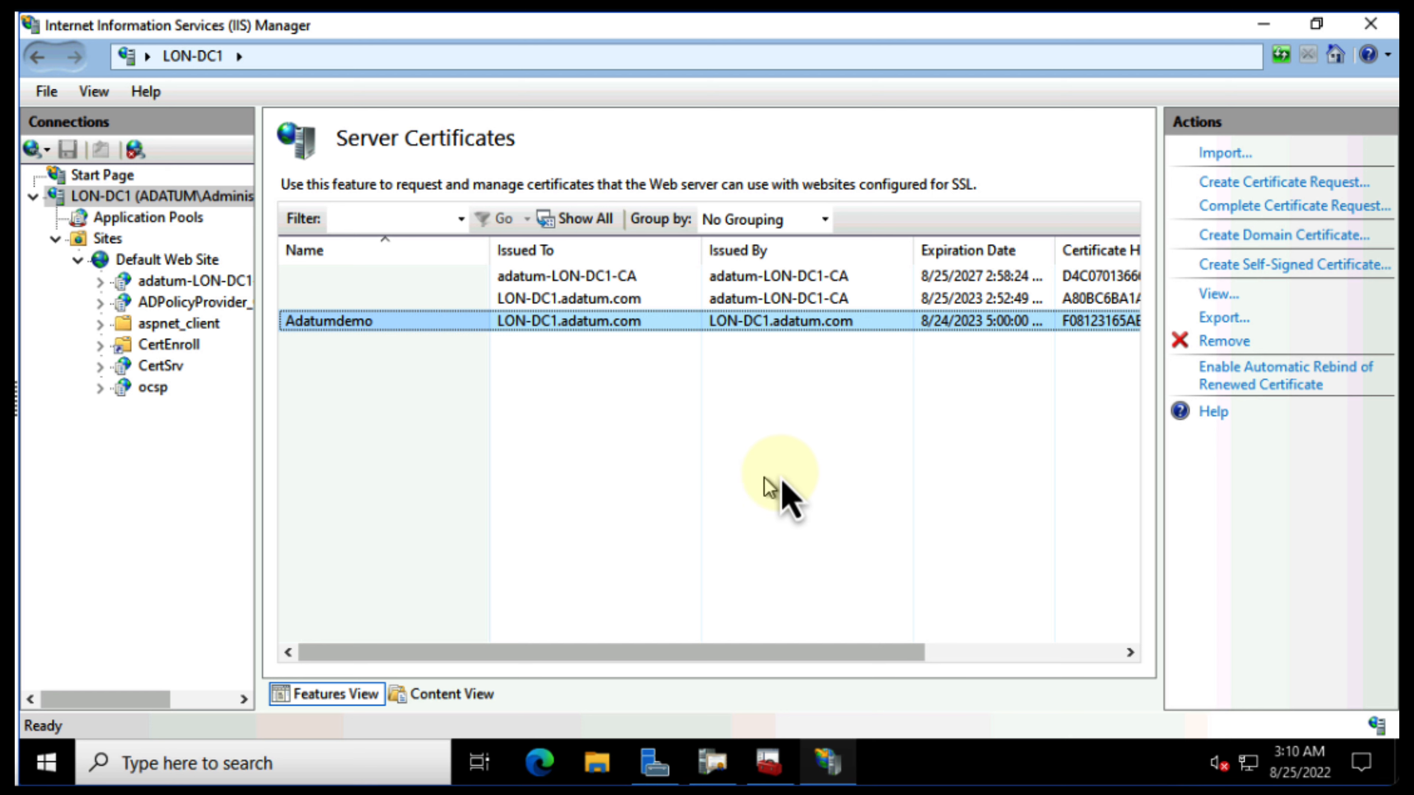
Switch to File Explorer, examine the properties of the exported demo1 certificate file, and close them
click(1224, 154)
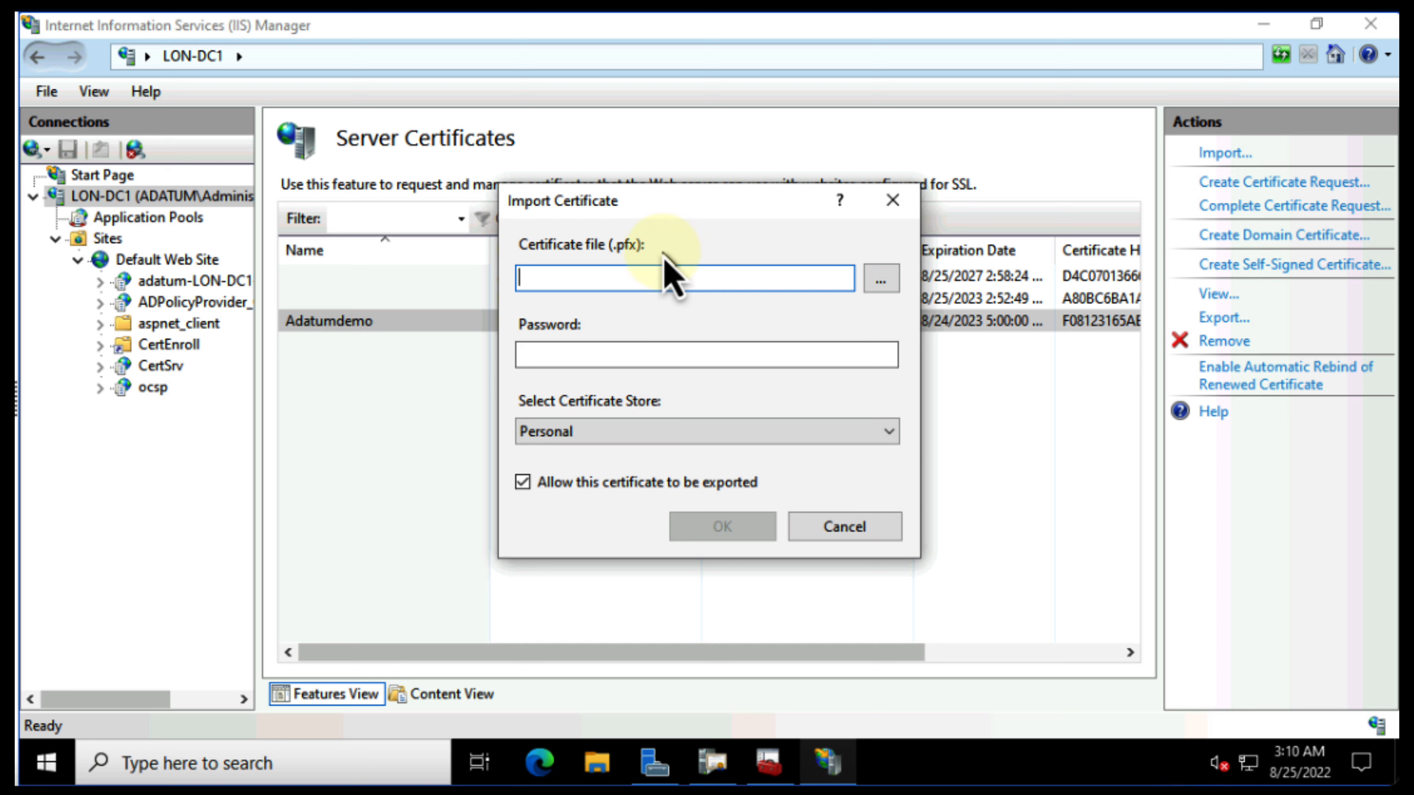
click(847, 529)
click(610, 766)
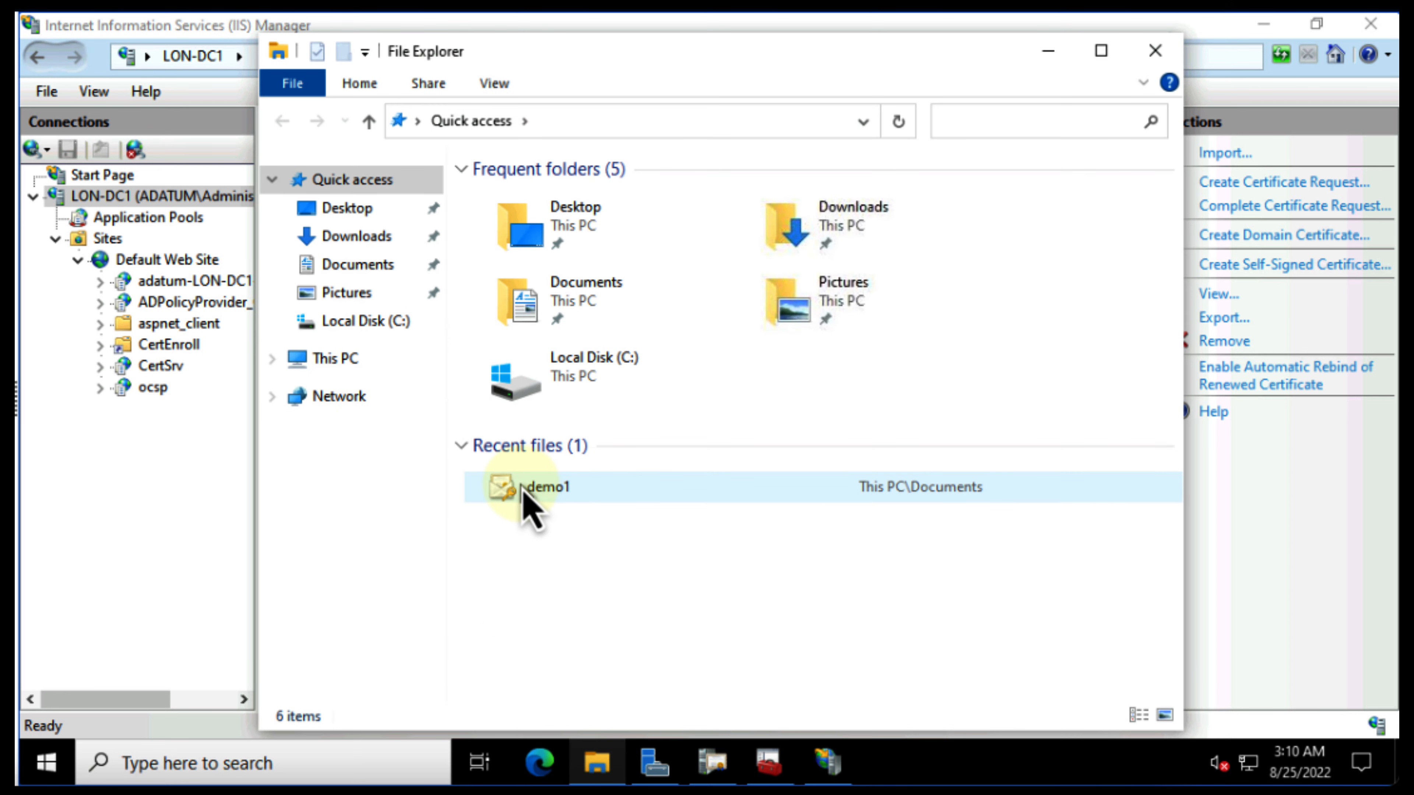
click(568, 489)
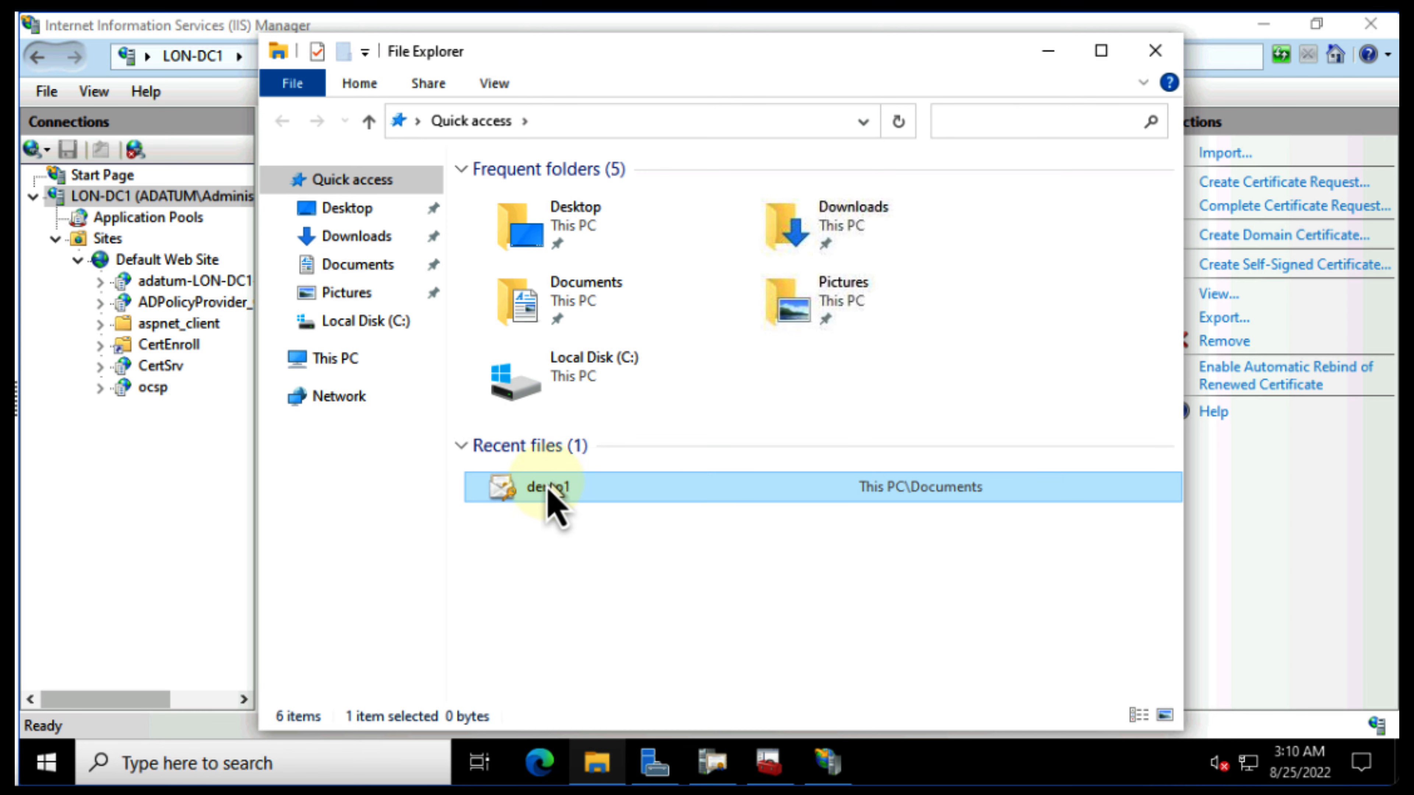
right_click(548, 497)
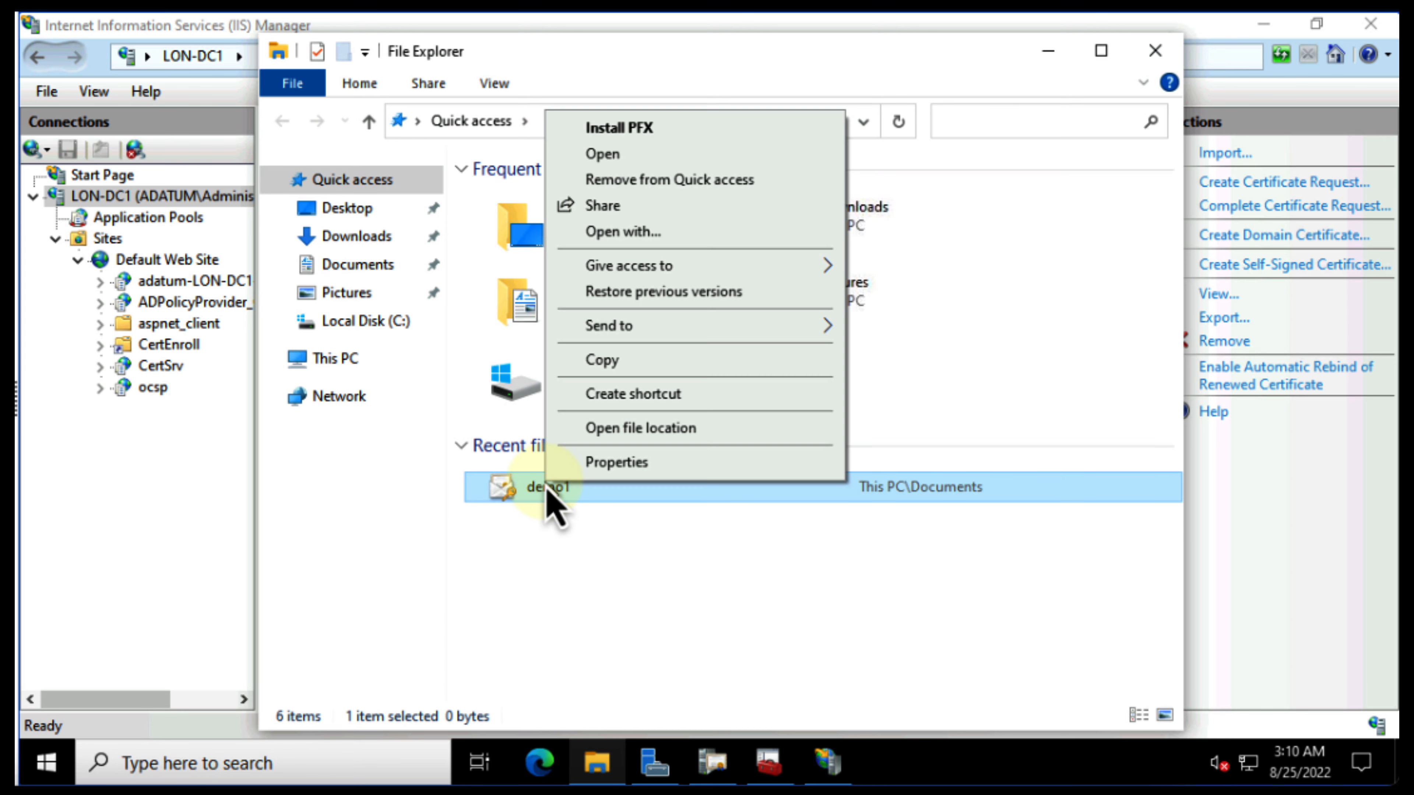
click(605, 464)
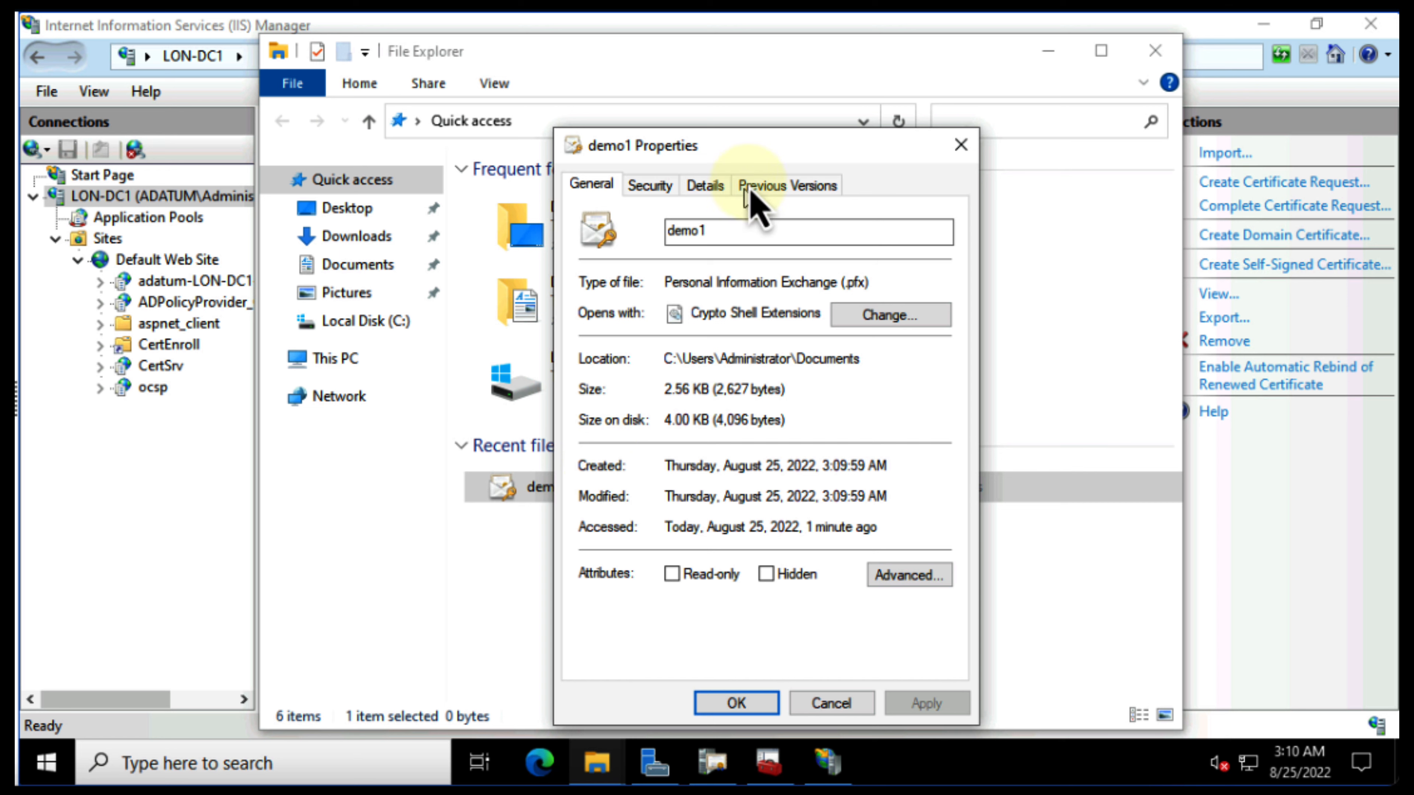
drag(775, 154, 760, 81)
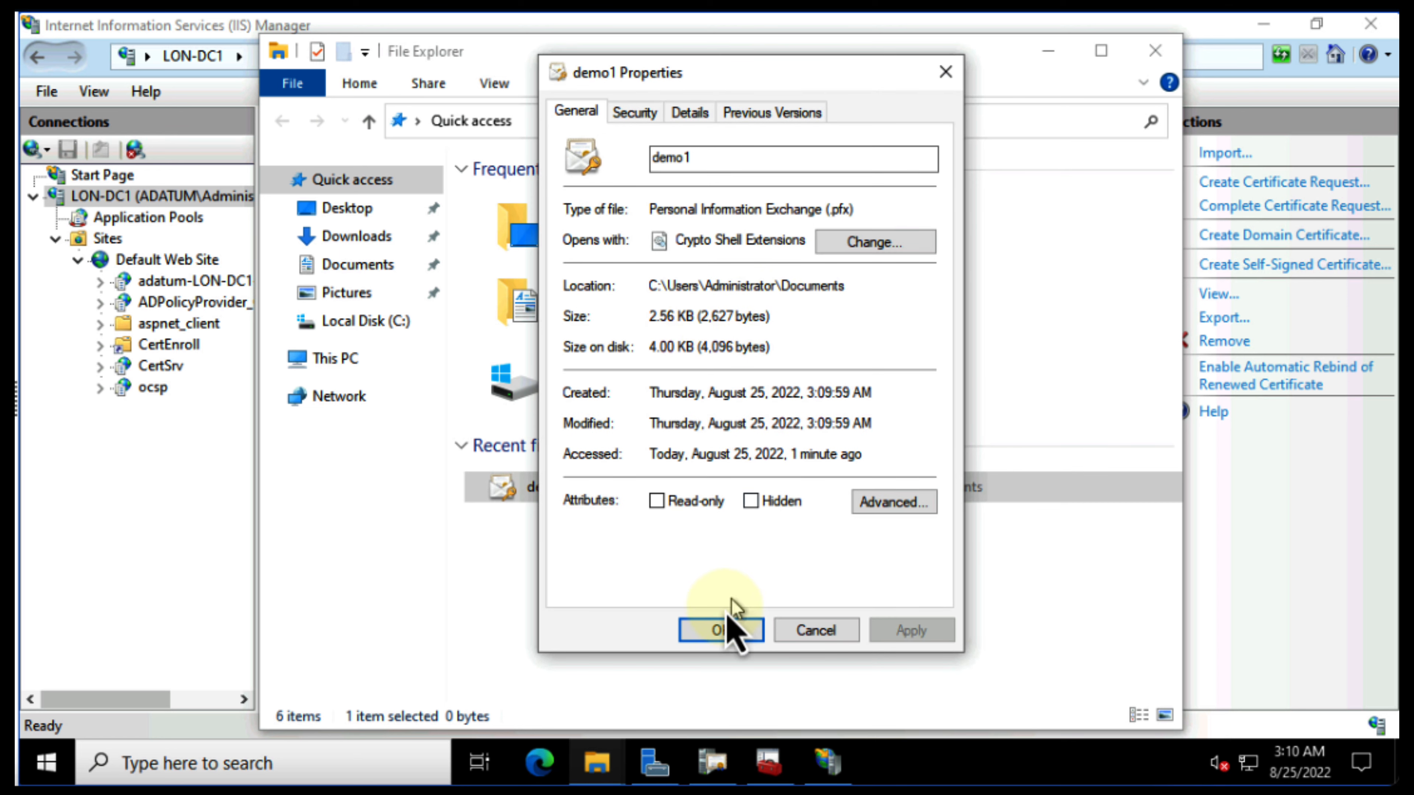
click(718, 630)
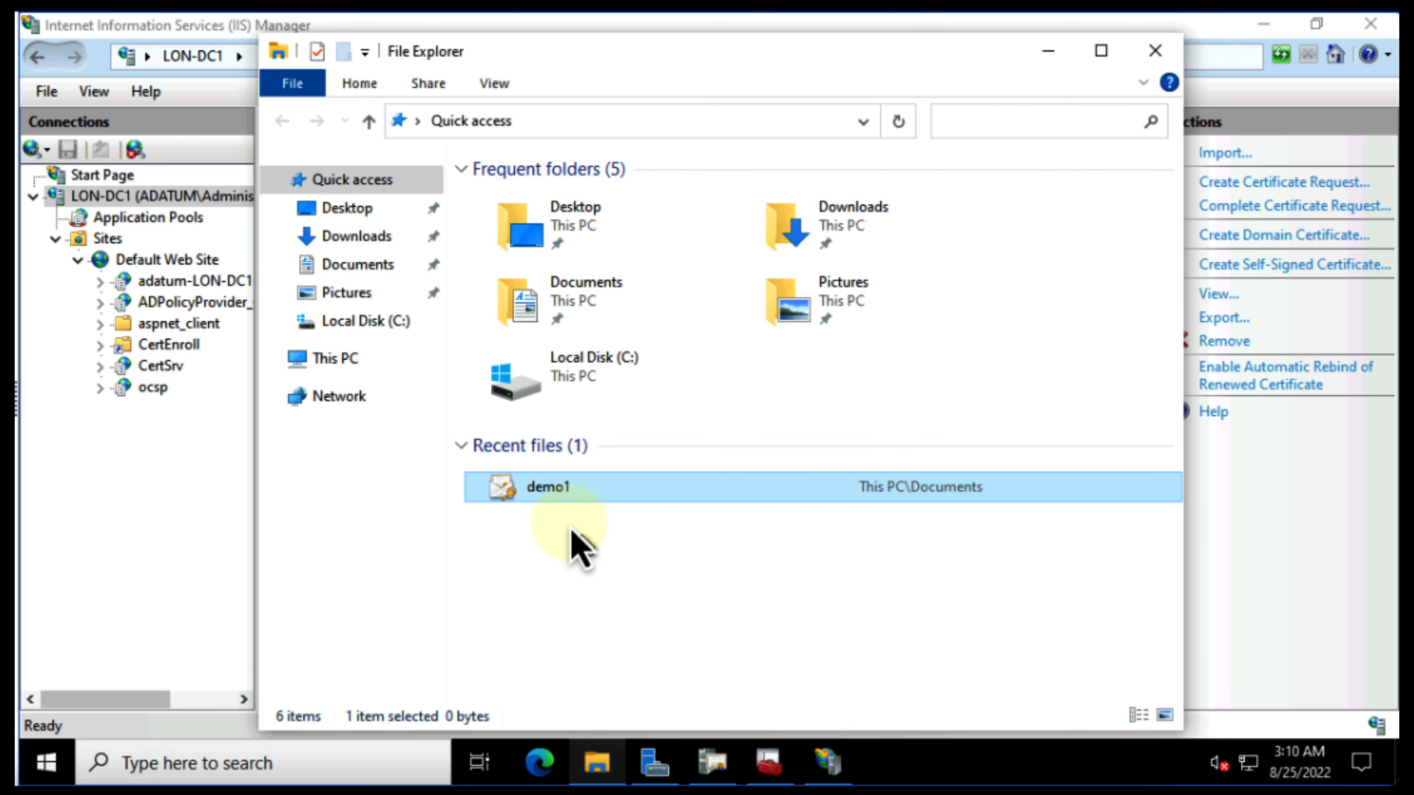
Start importing demo1.pfx for the current user, entering the private key password and enabling strong private key protection and an exportable key
double_click(511, 492)
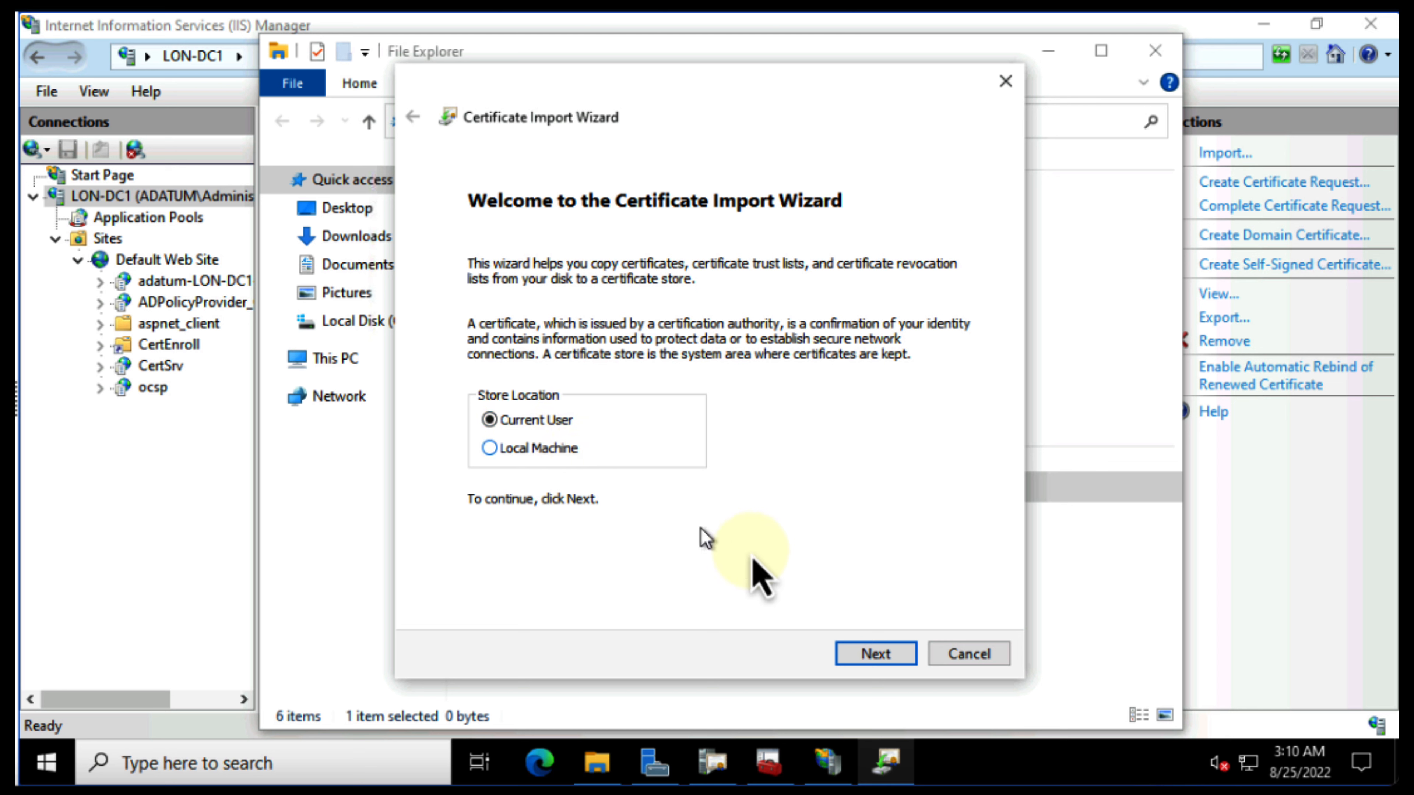
click(876, 653)
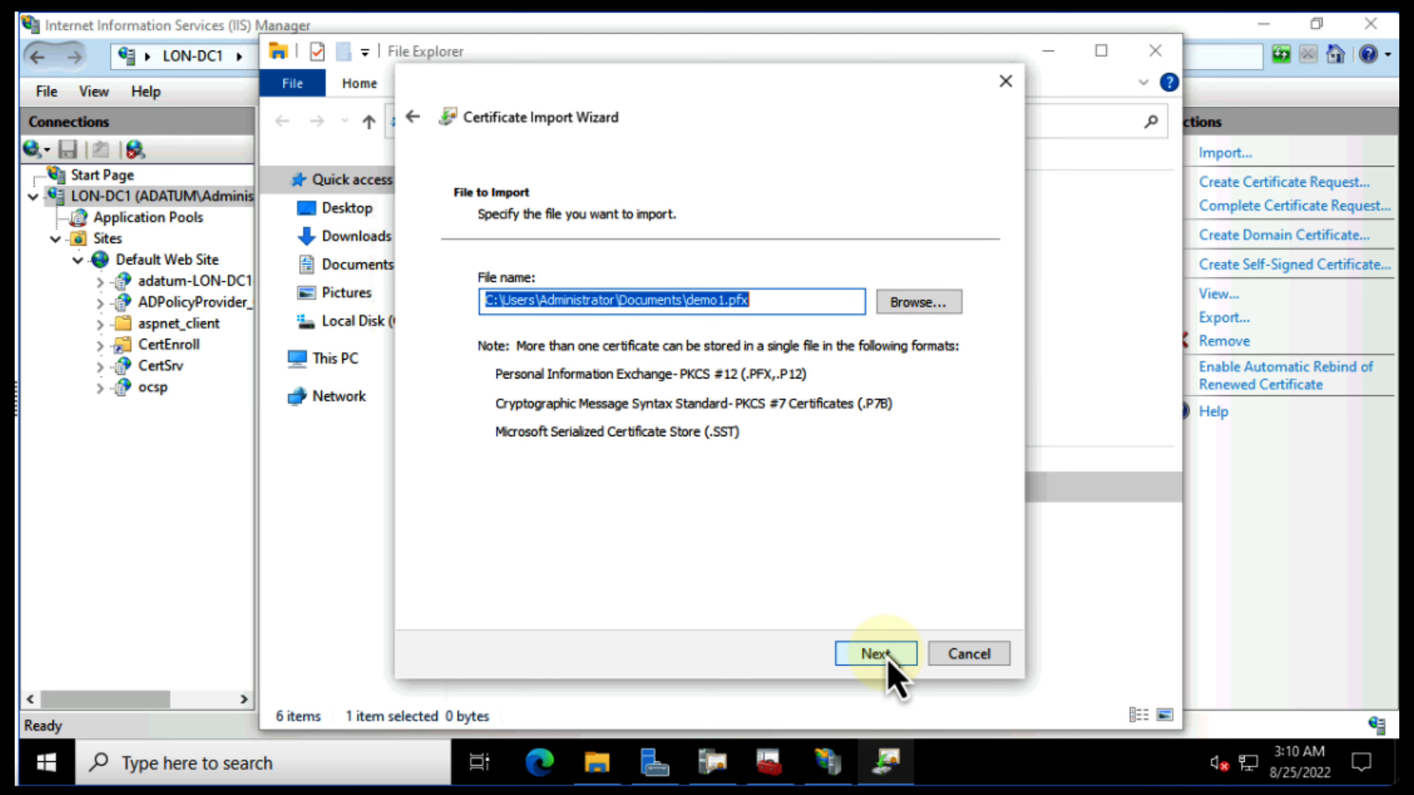
click(888, 659)
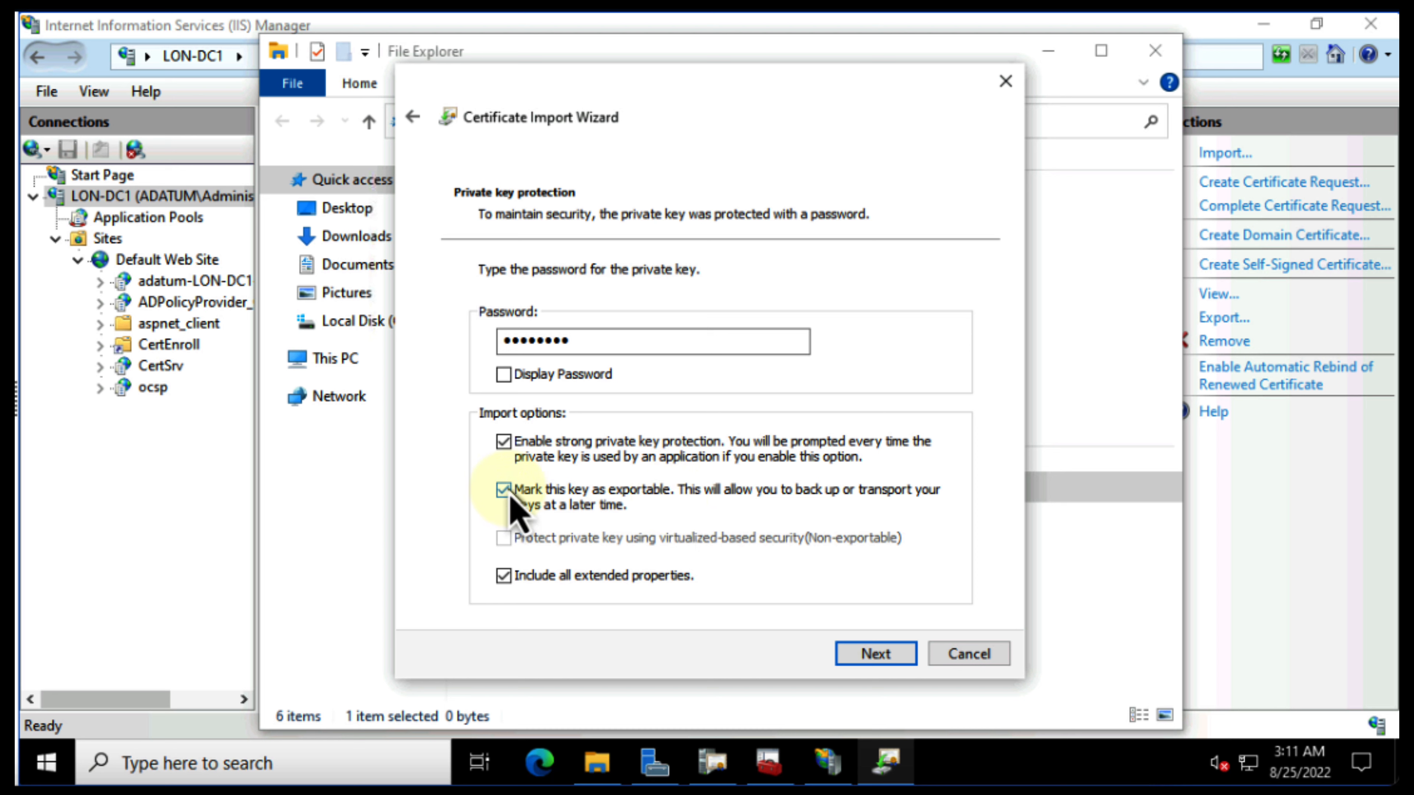
click(888, 657)
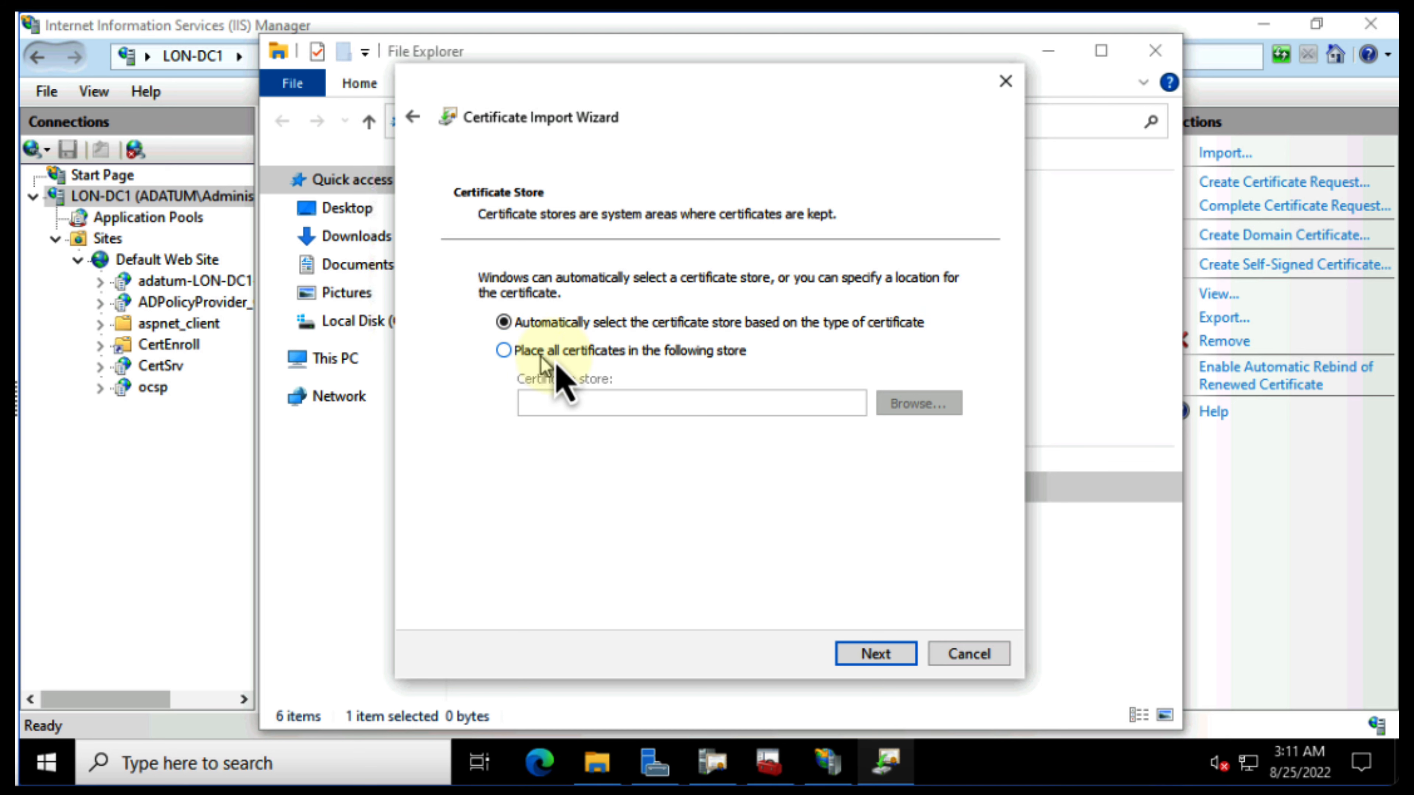
Place all imported certificates in the Personal store and finish the Certificate Import Wizard
click(645, 356)
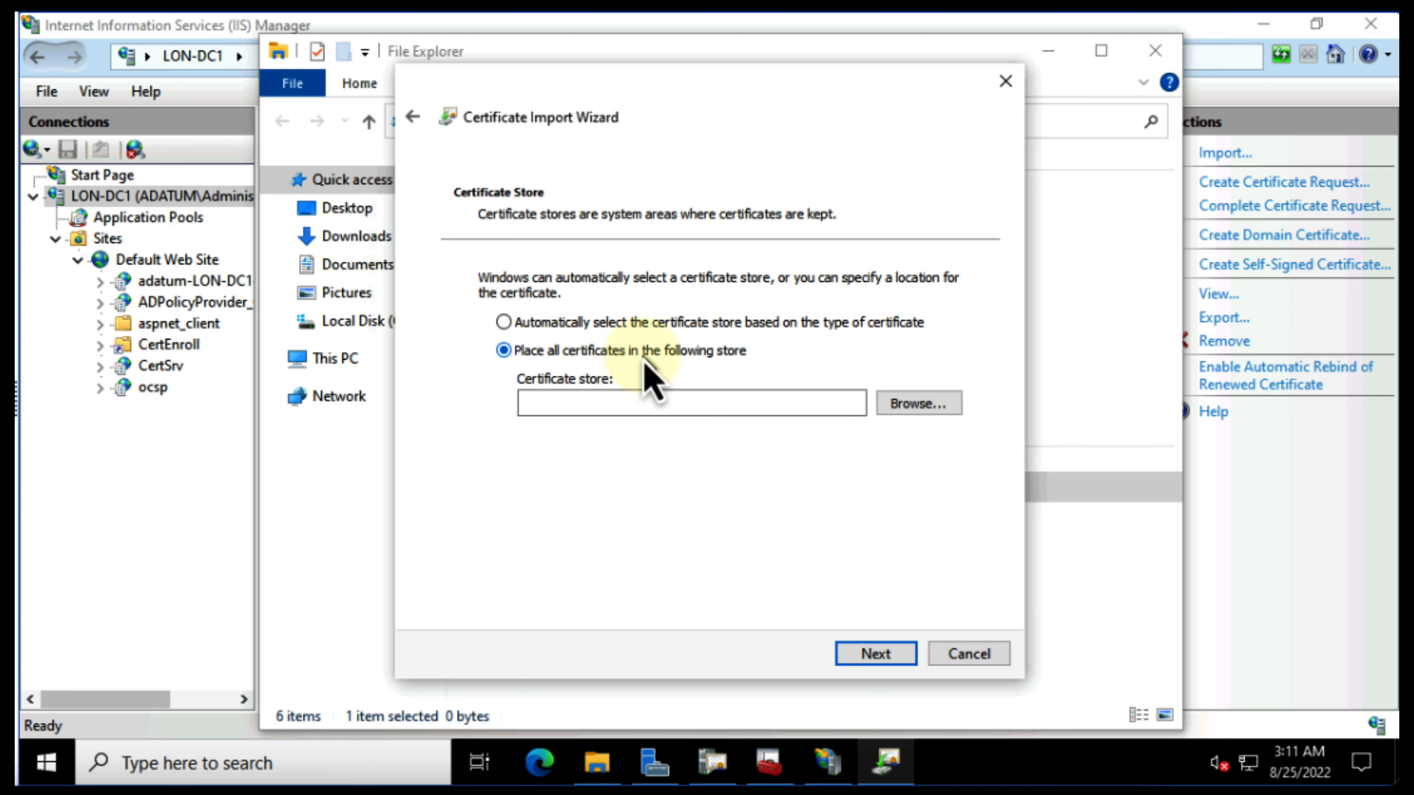
click(934, 399)
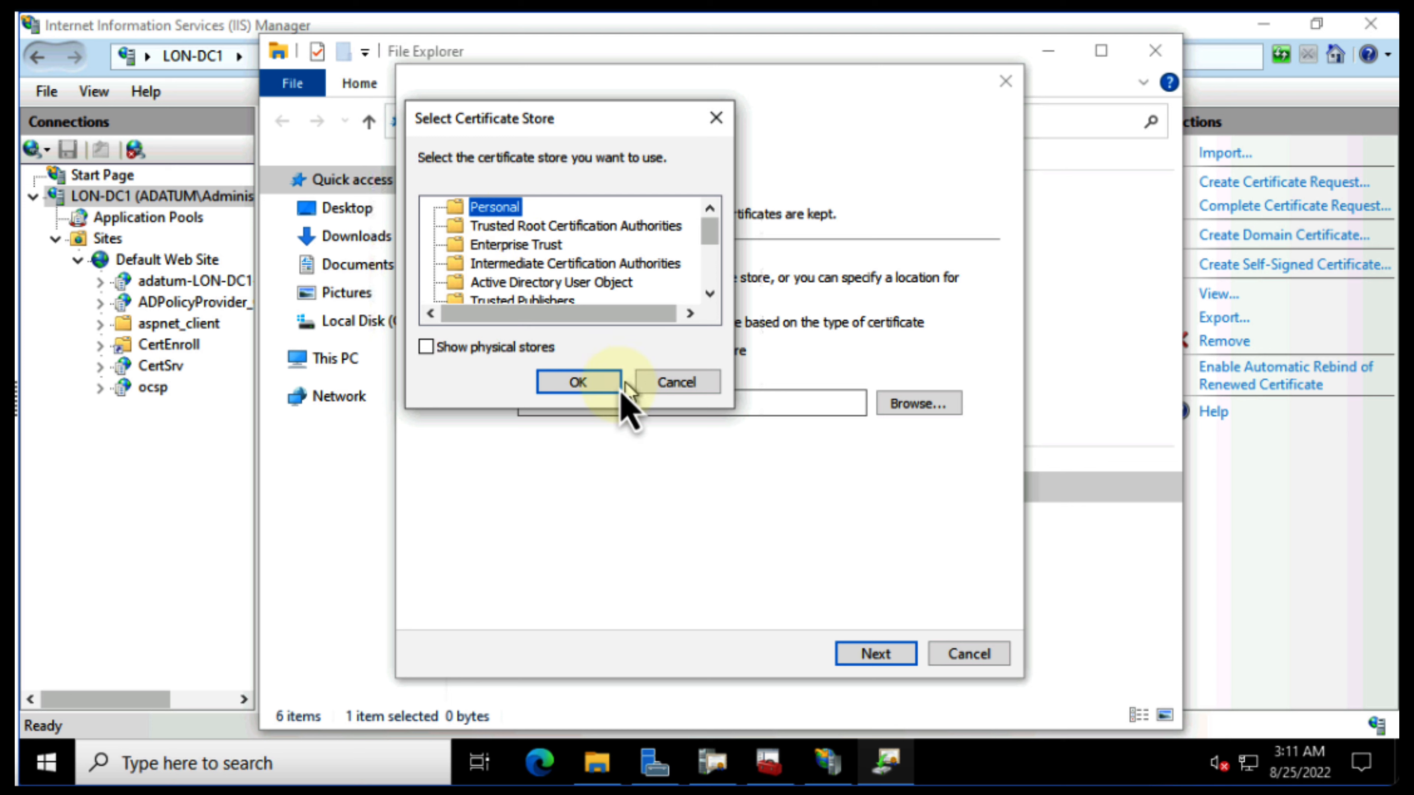
click(590, 384)
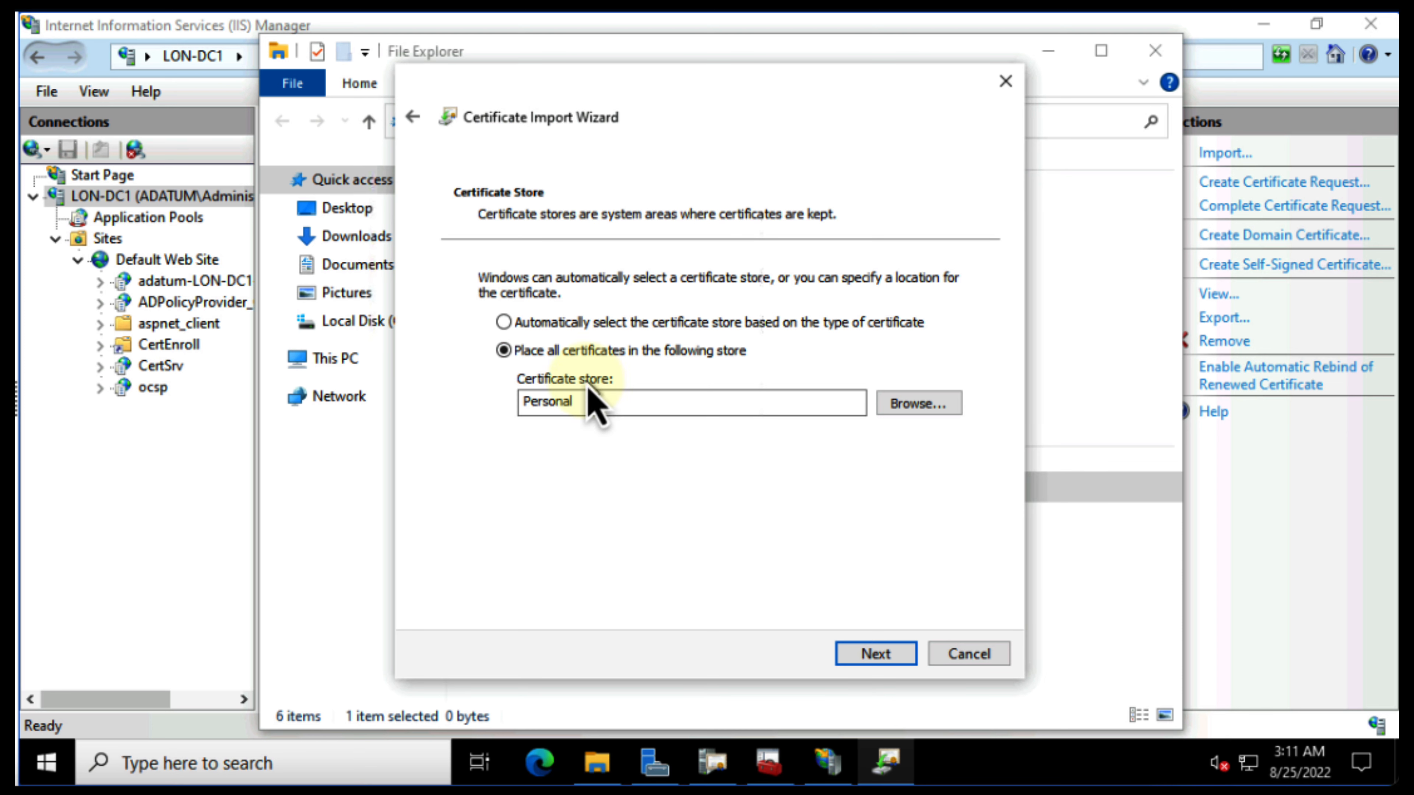
click(882, 662)
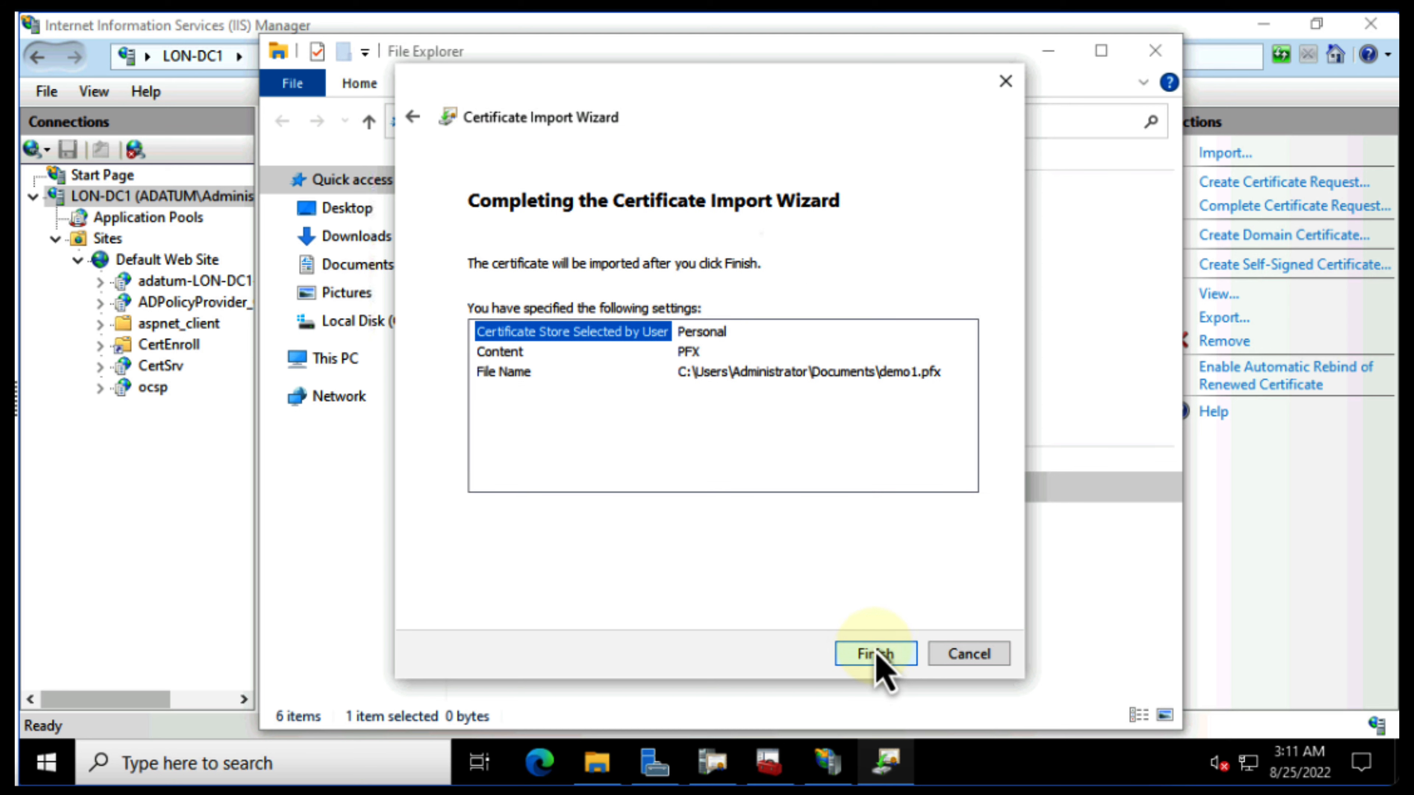
click(877, 656)
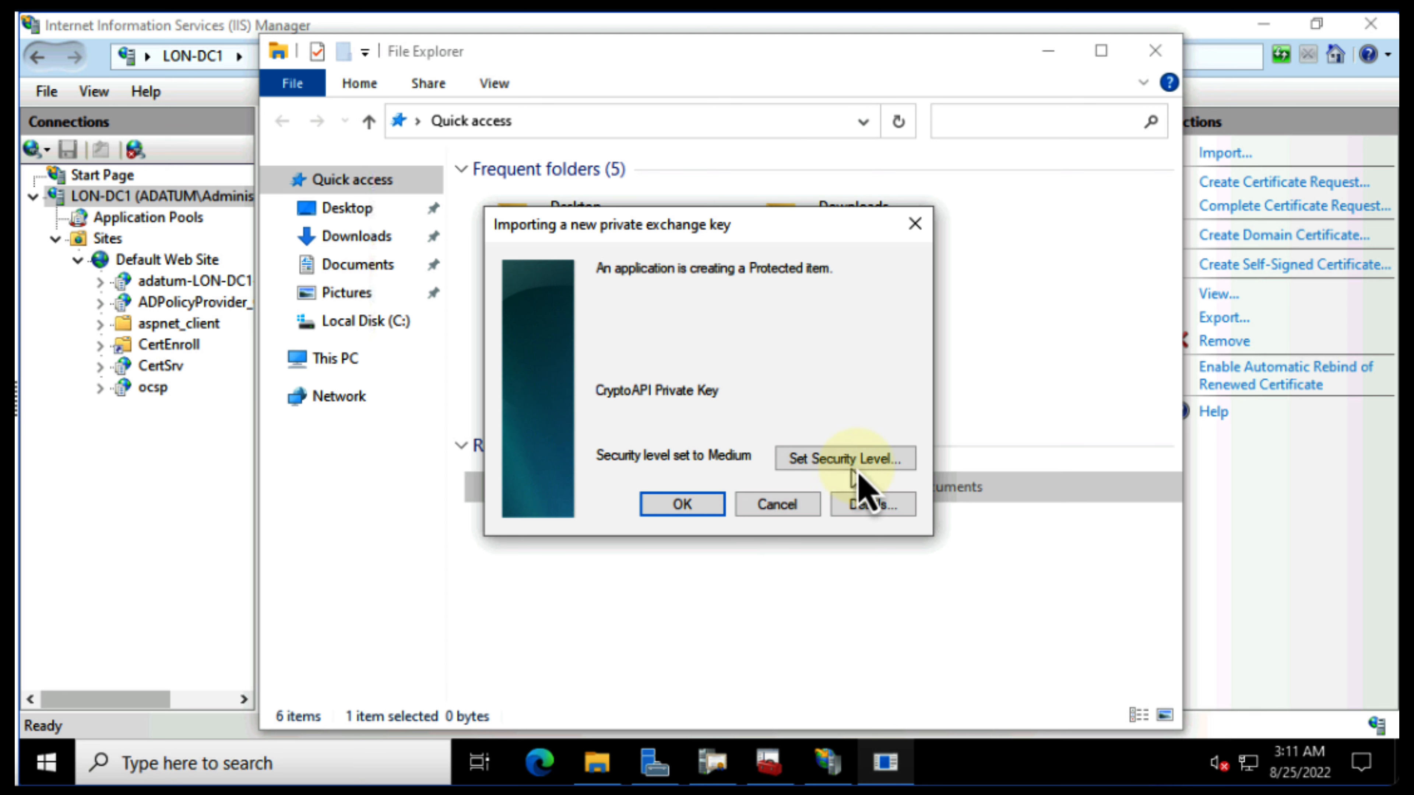
Set the security level of the imported private key to Medium
click(883, 469)
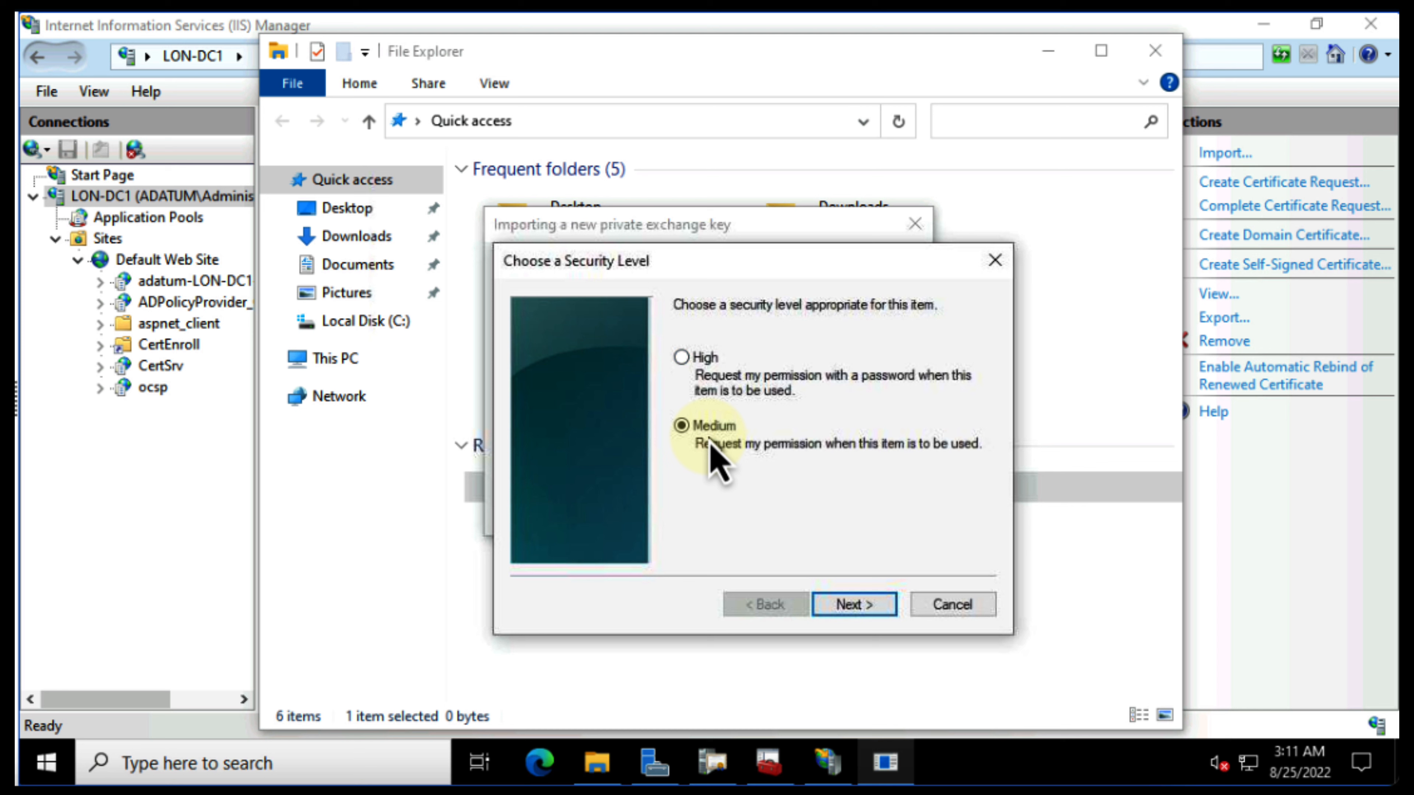
click(868, 606)
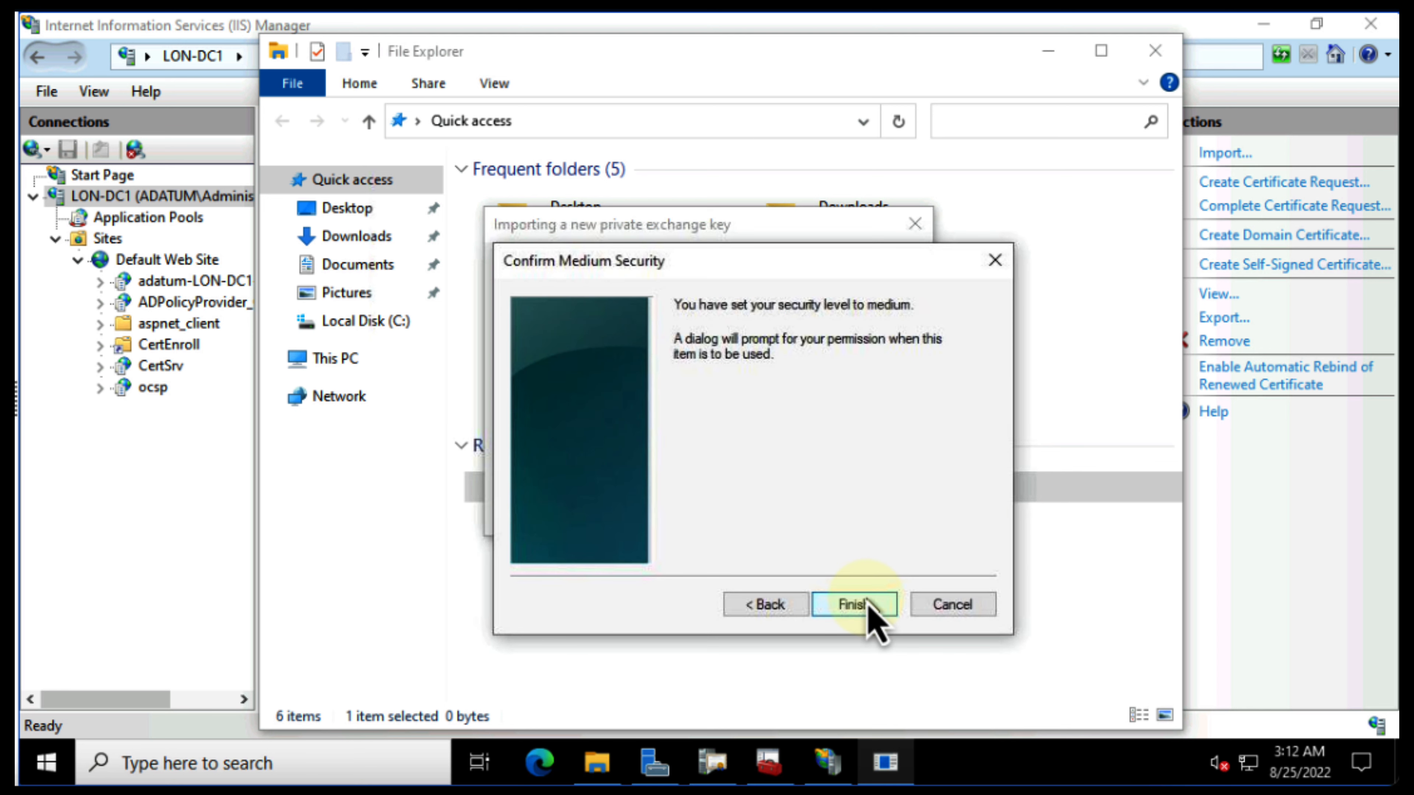
click(867, 605)
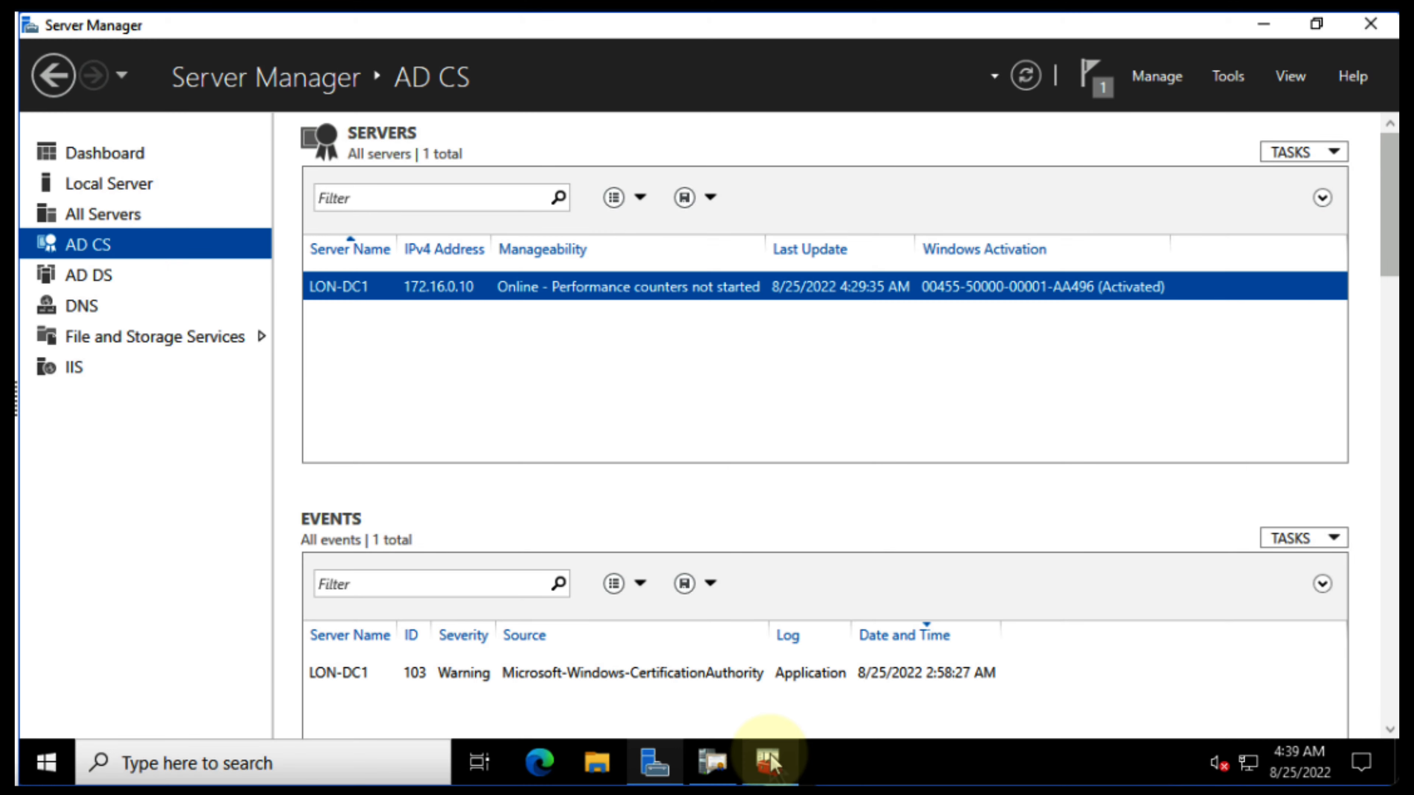
Open Internet Information Services (IIS) Manager and maximize its window
mouse_move(770, 755)
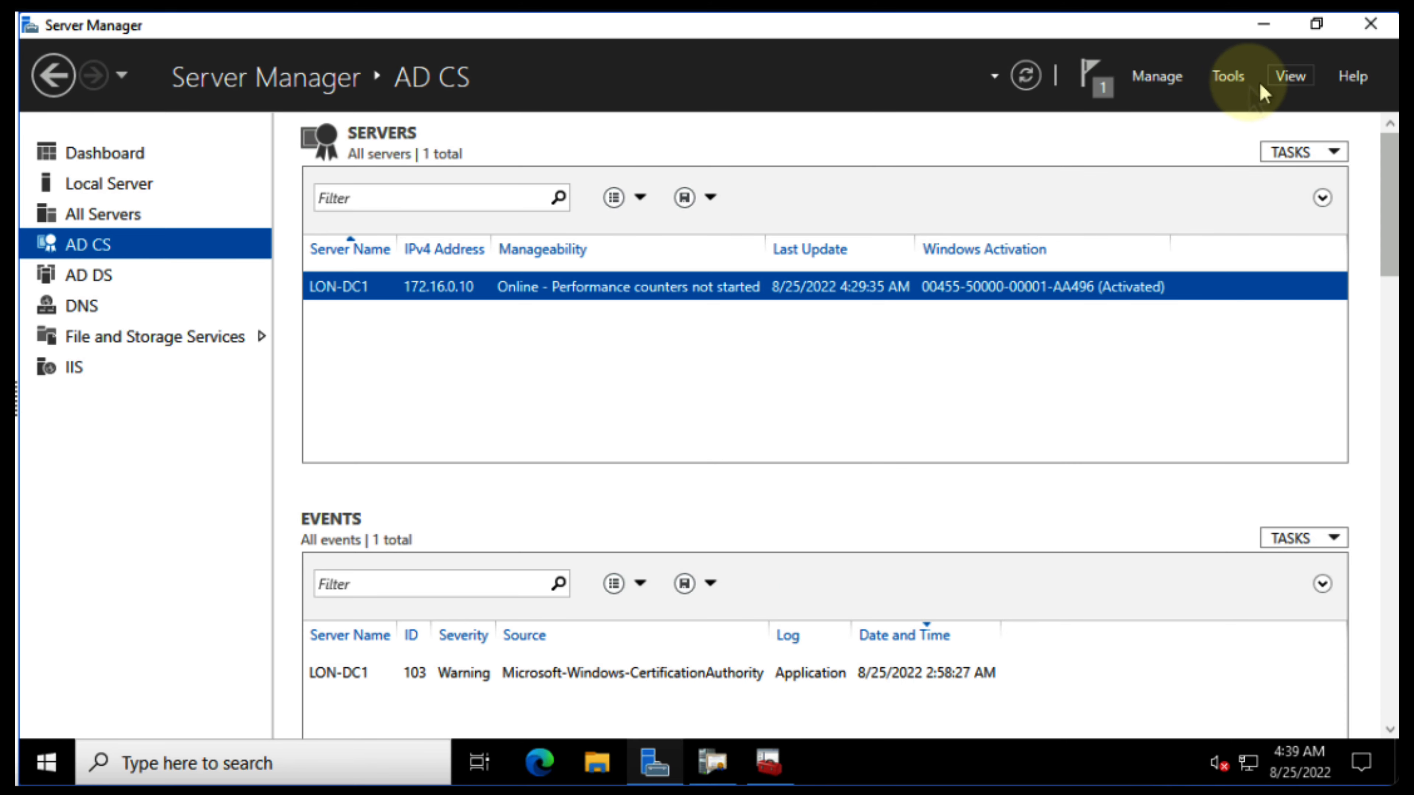
click(1229, 78)
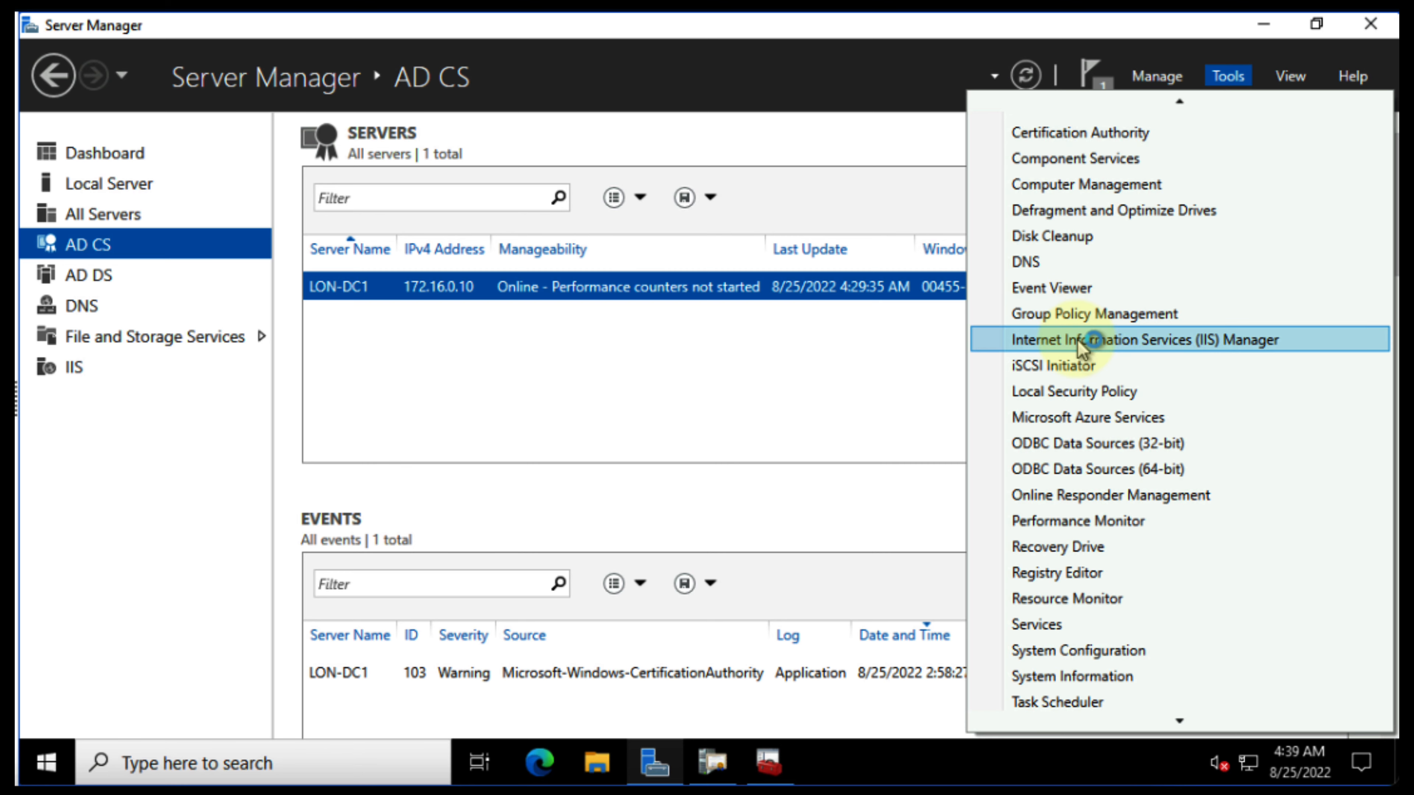
click(1082, 346)
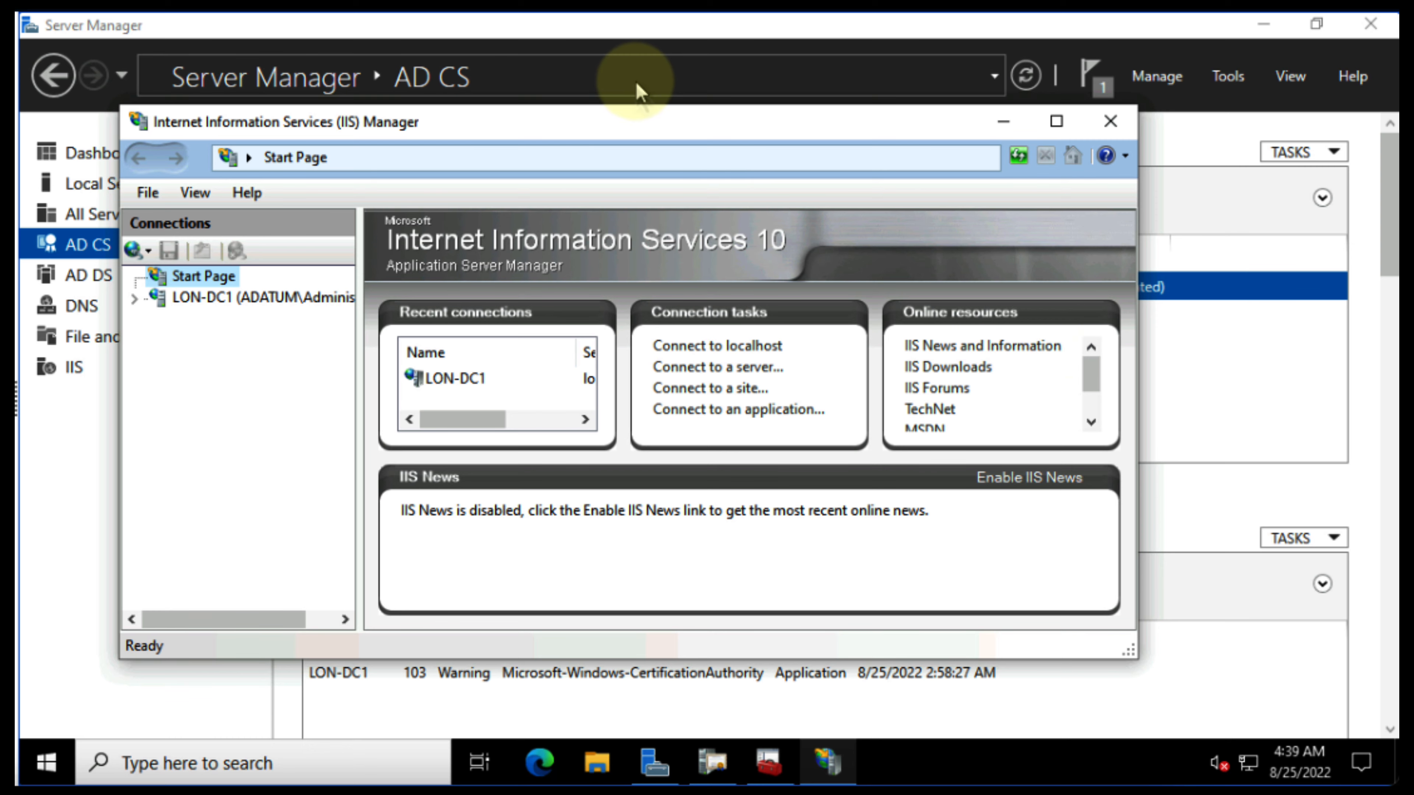
double_click(619, 127)
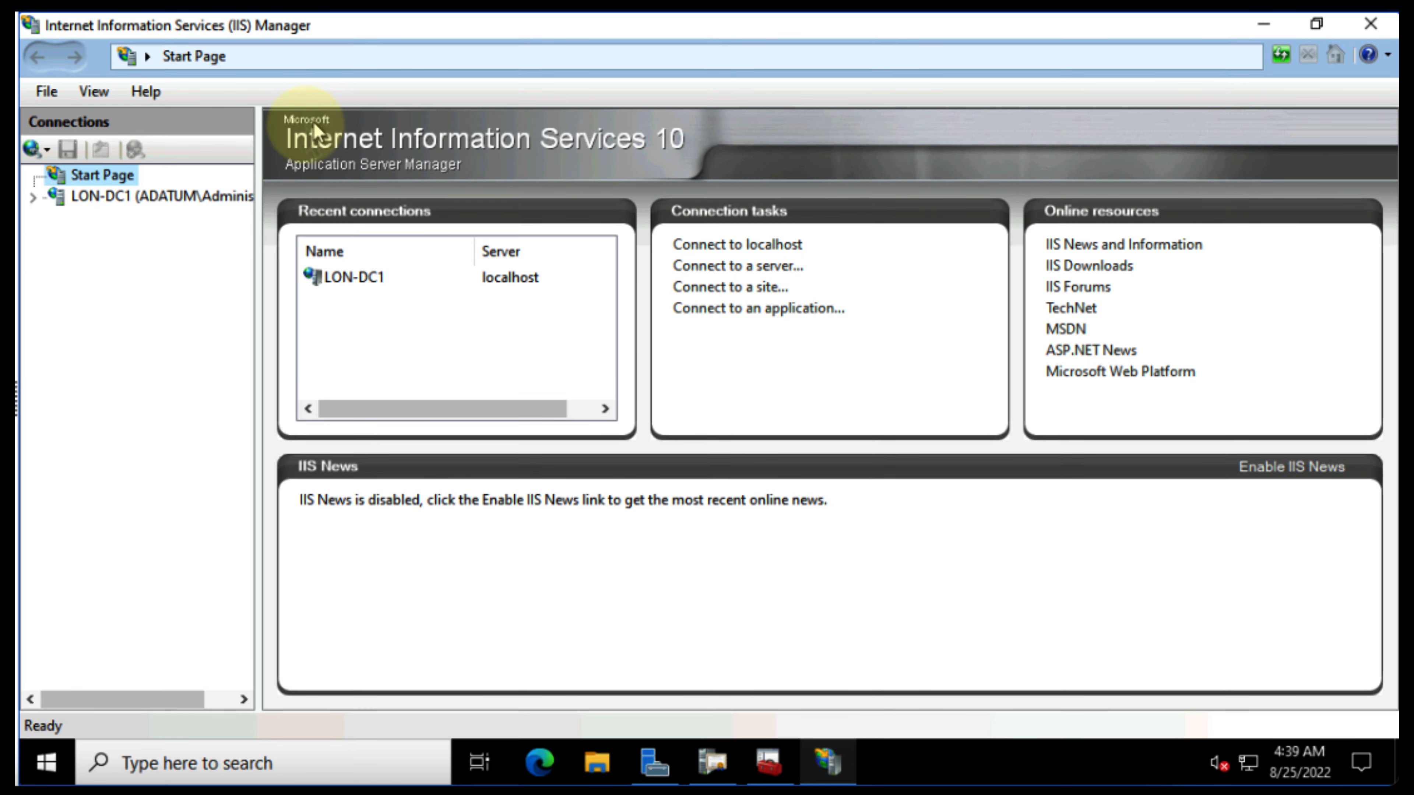
Examine the SSL Settings of the Default Web Site on LON-DC1, and return to the server's home page
click(32, 198)
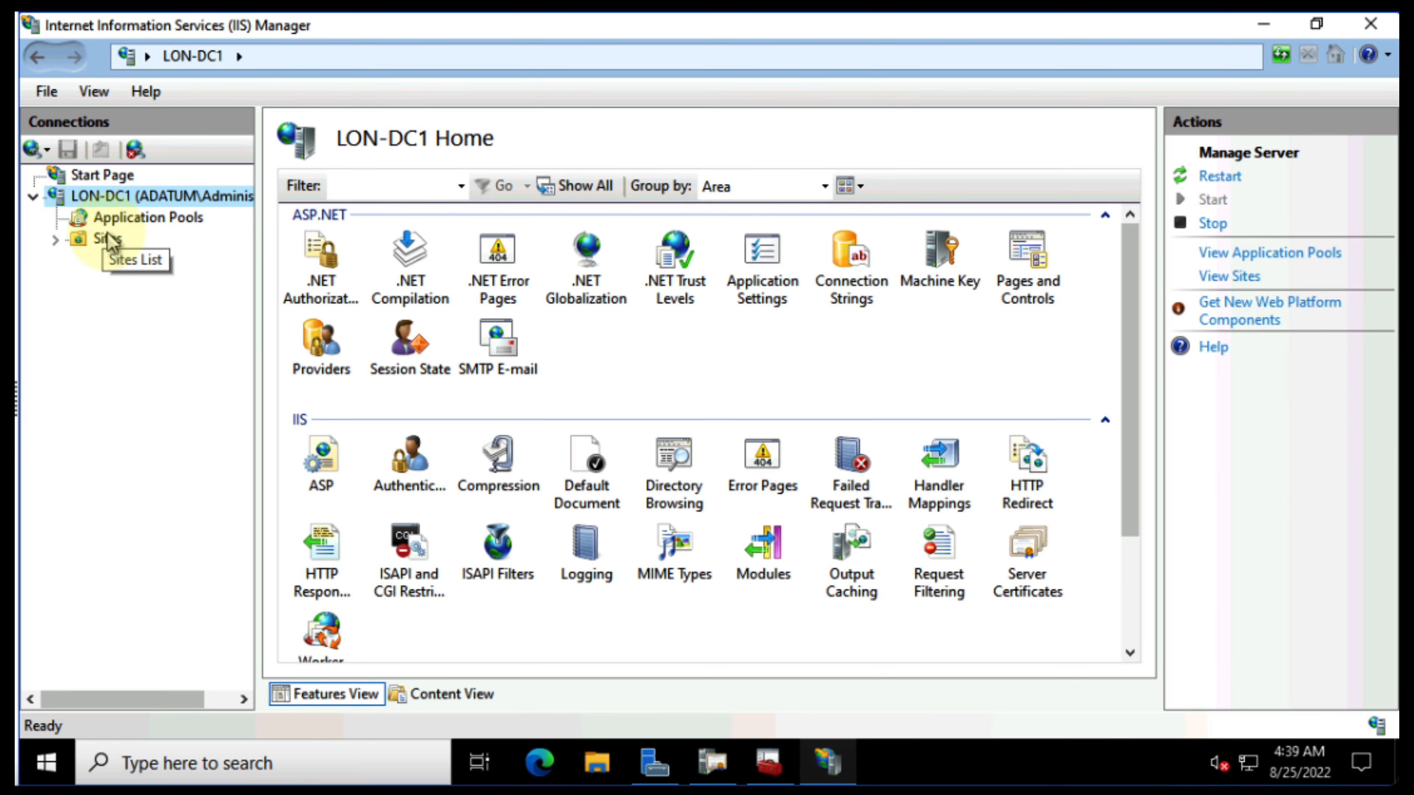
click(108, 238)
click(55, 240)
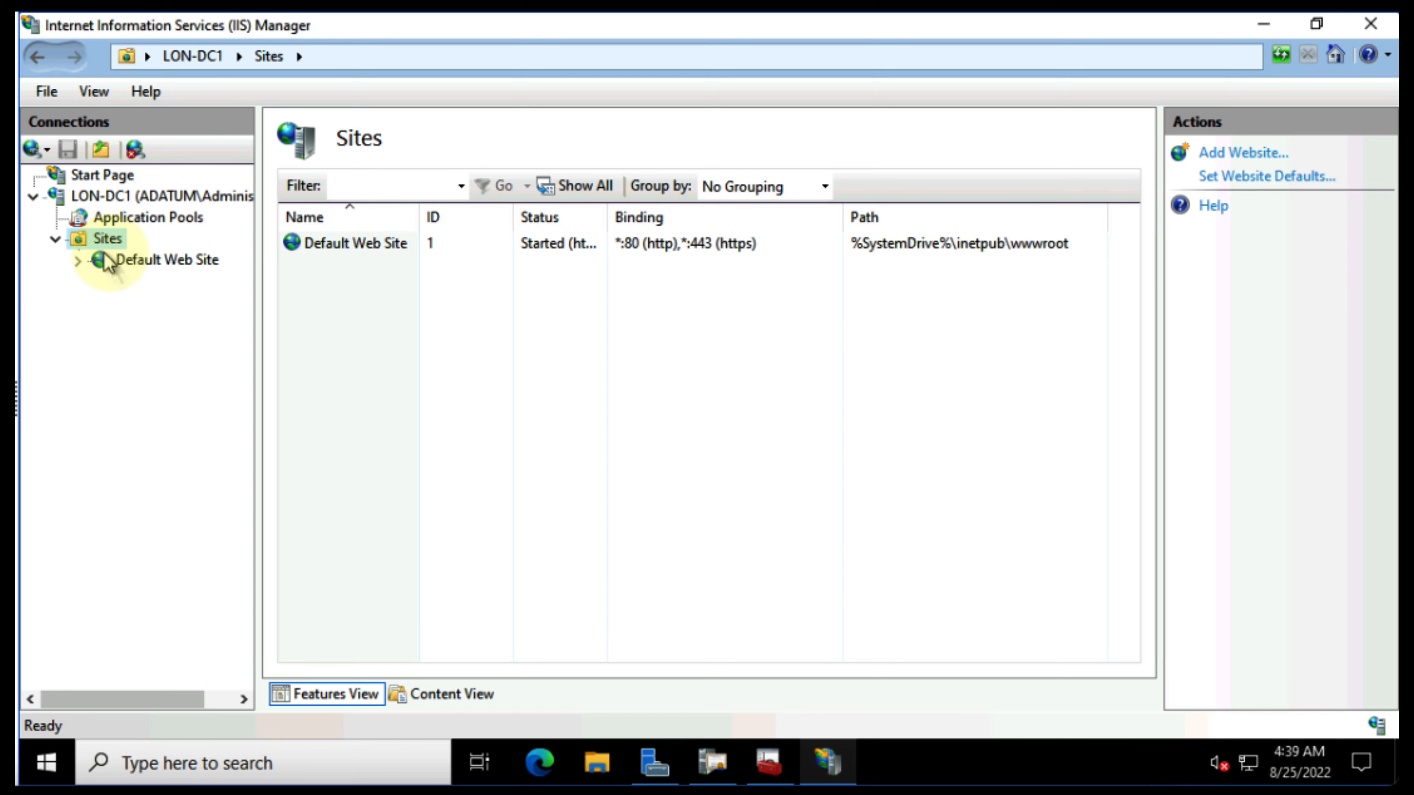
click(139, 261)
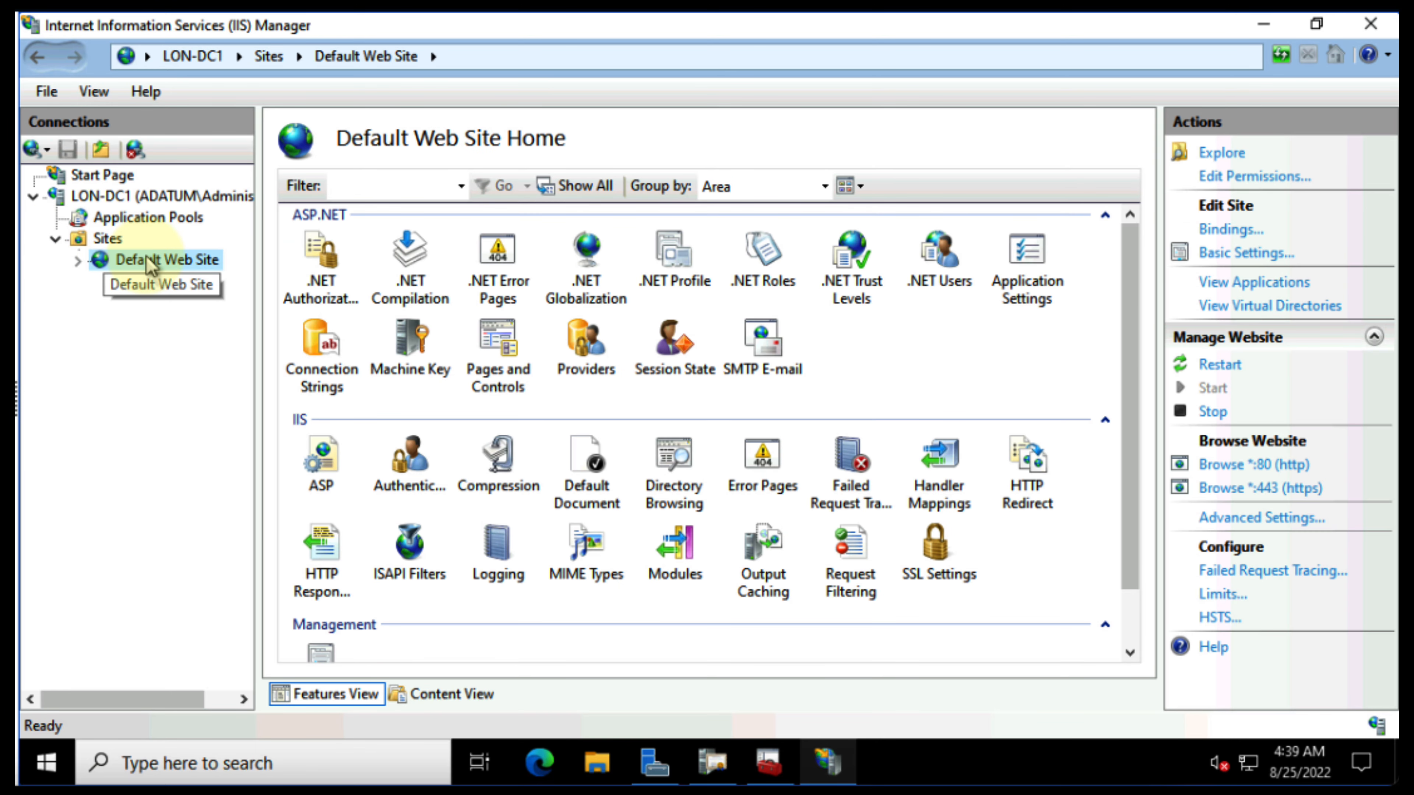
double_click(936, 562)
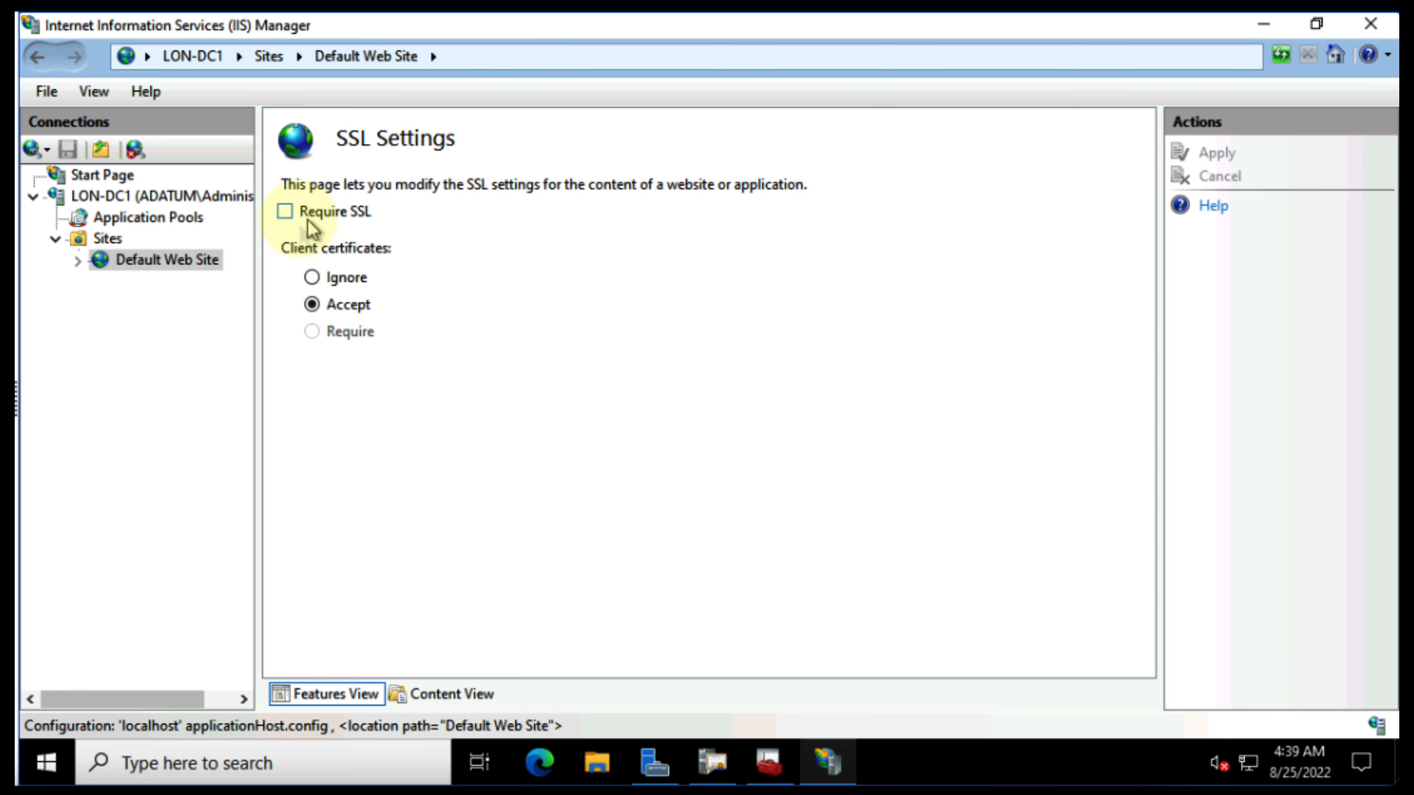
click(155, 200)
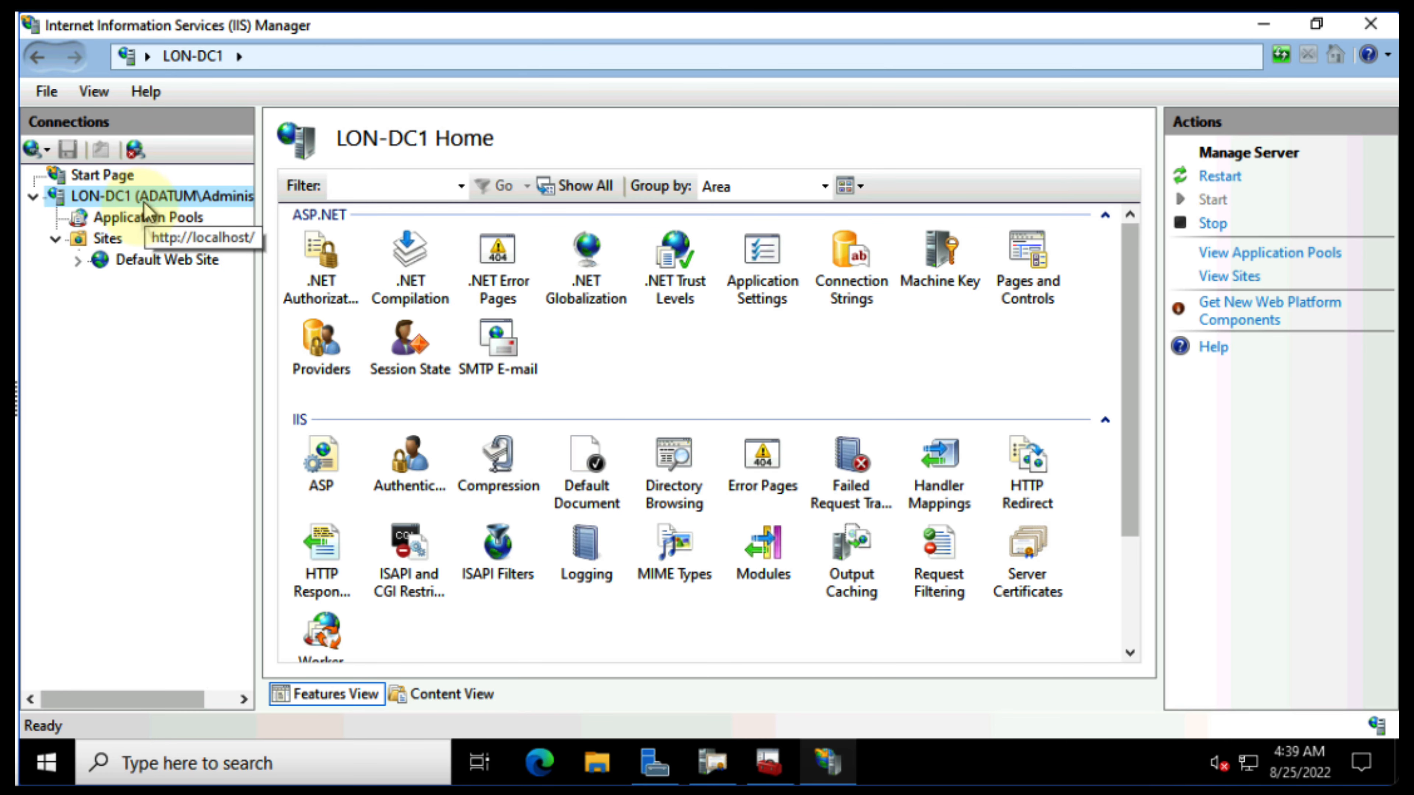
Edit the Default Web Site's https binding and set its IP address to 172.16.0.10
right_click(128, 260)
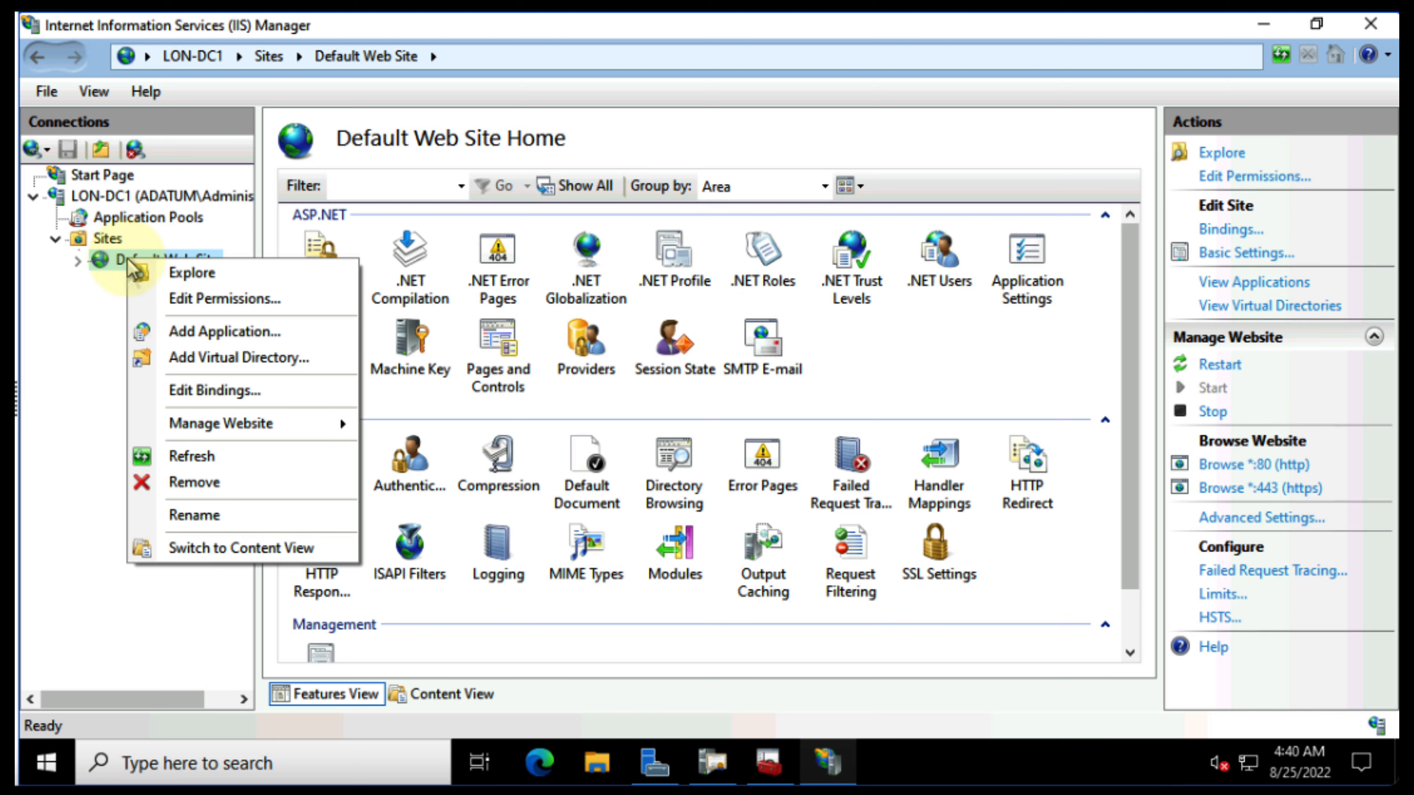
click(199, 393)
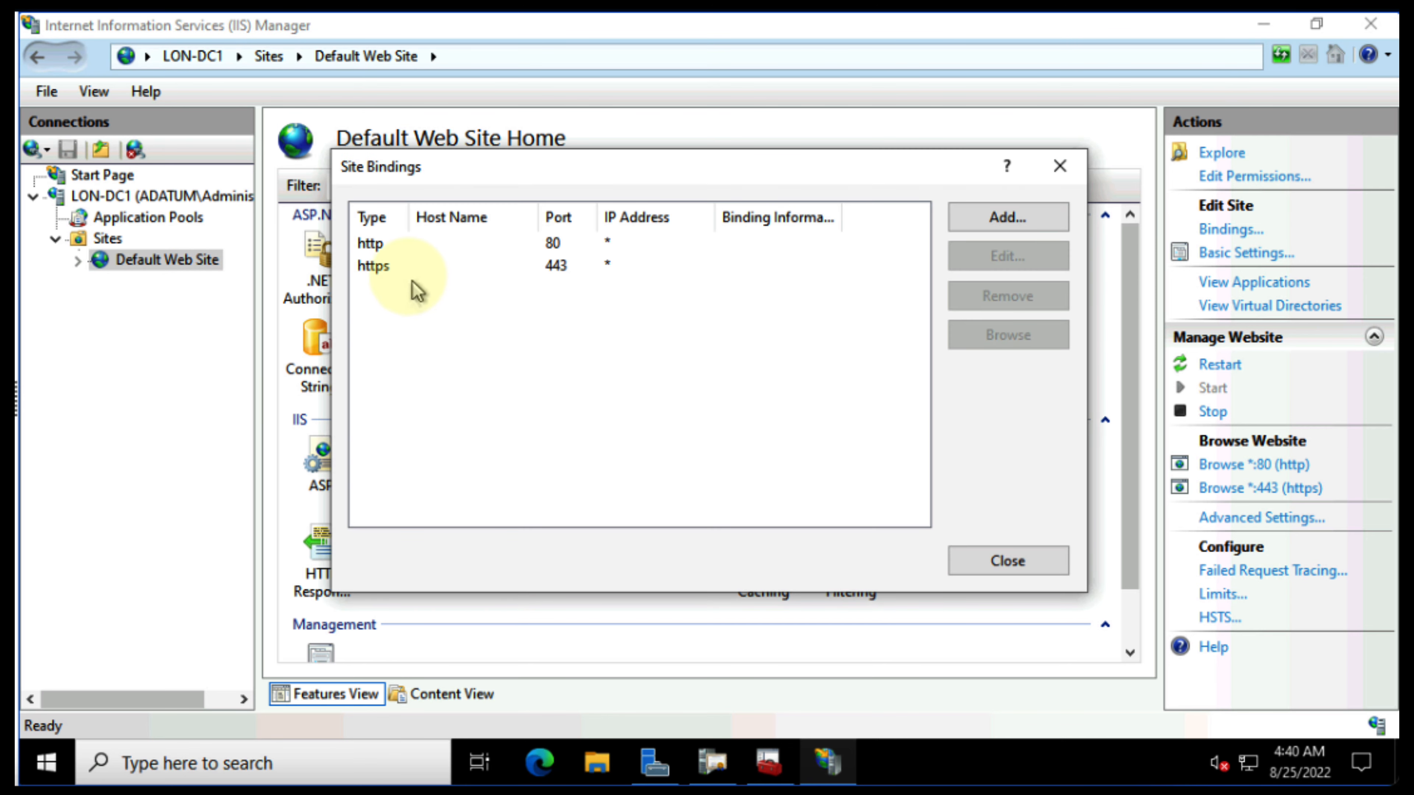
click(405, 270)
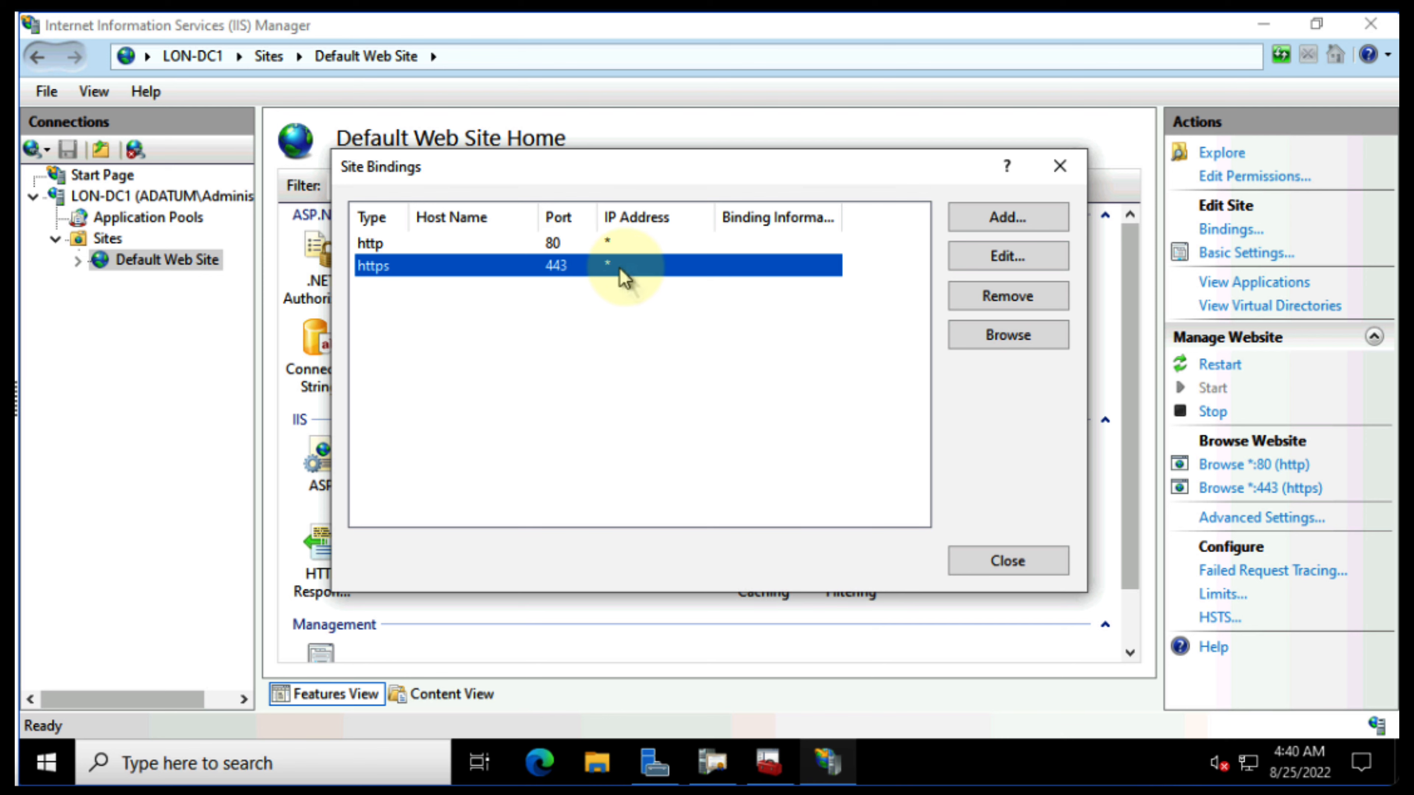
click(1006, 261)
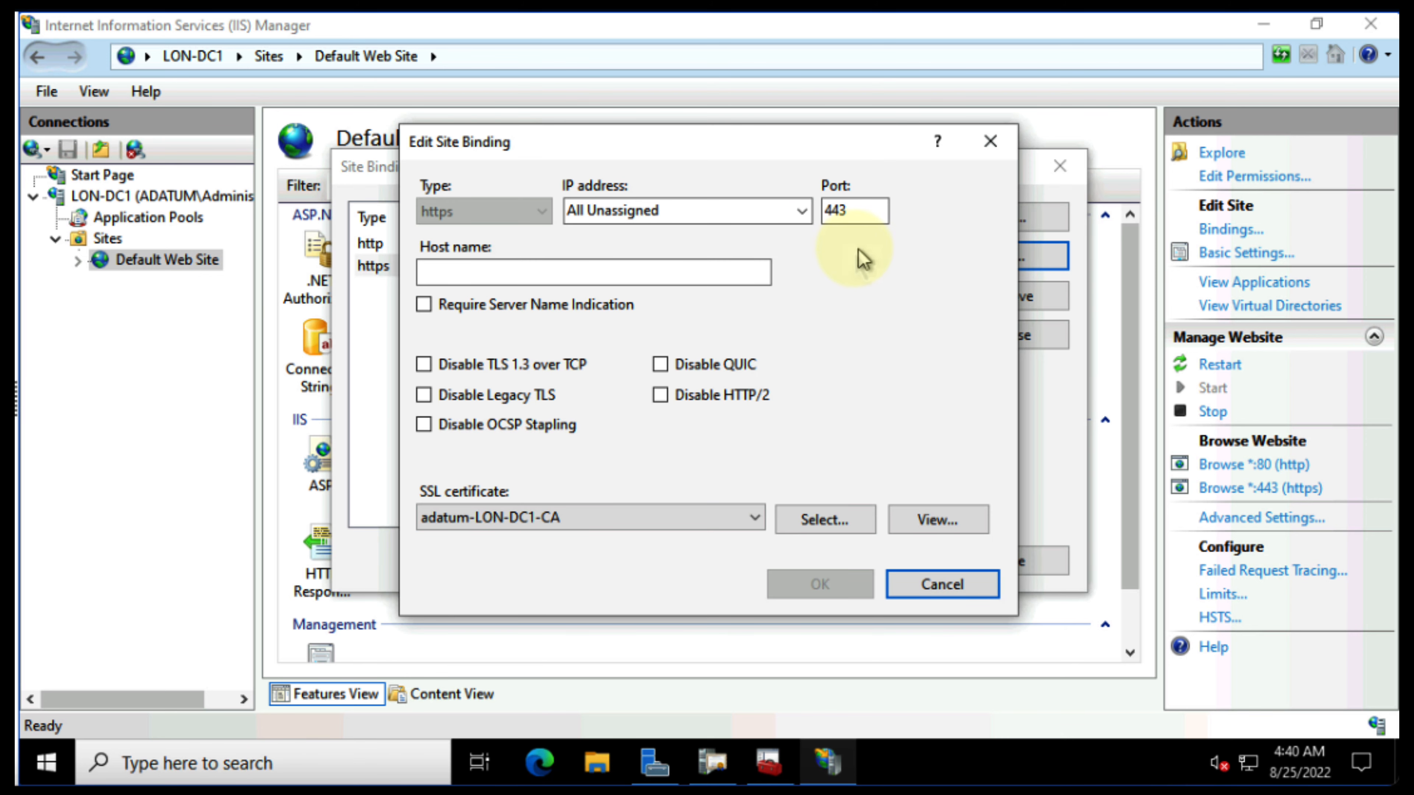
click(800, 214)
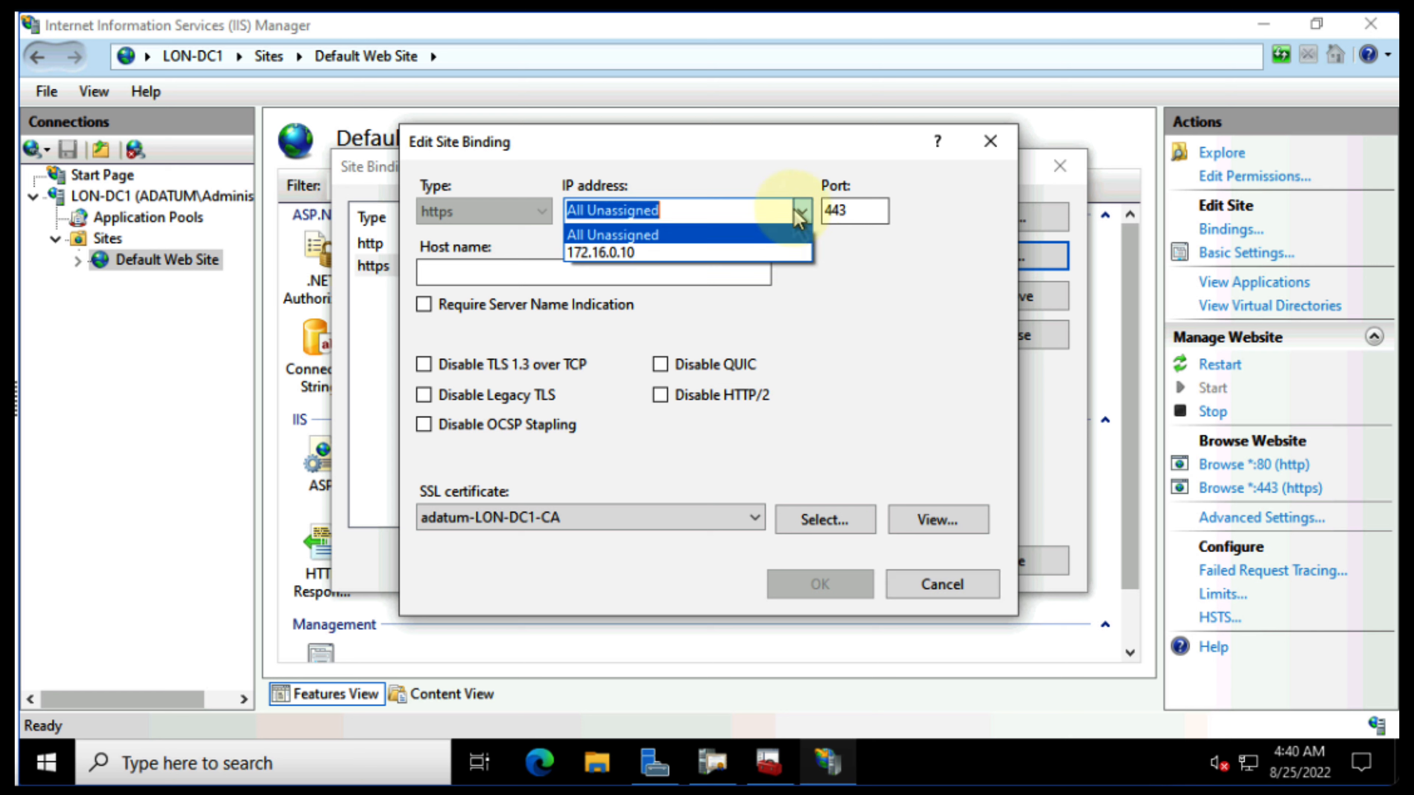
click(783, 254)
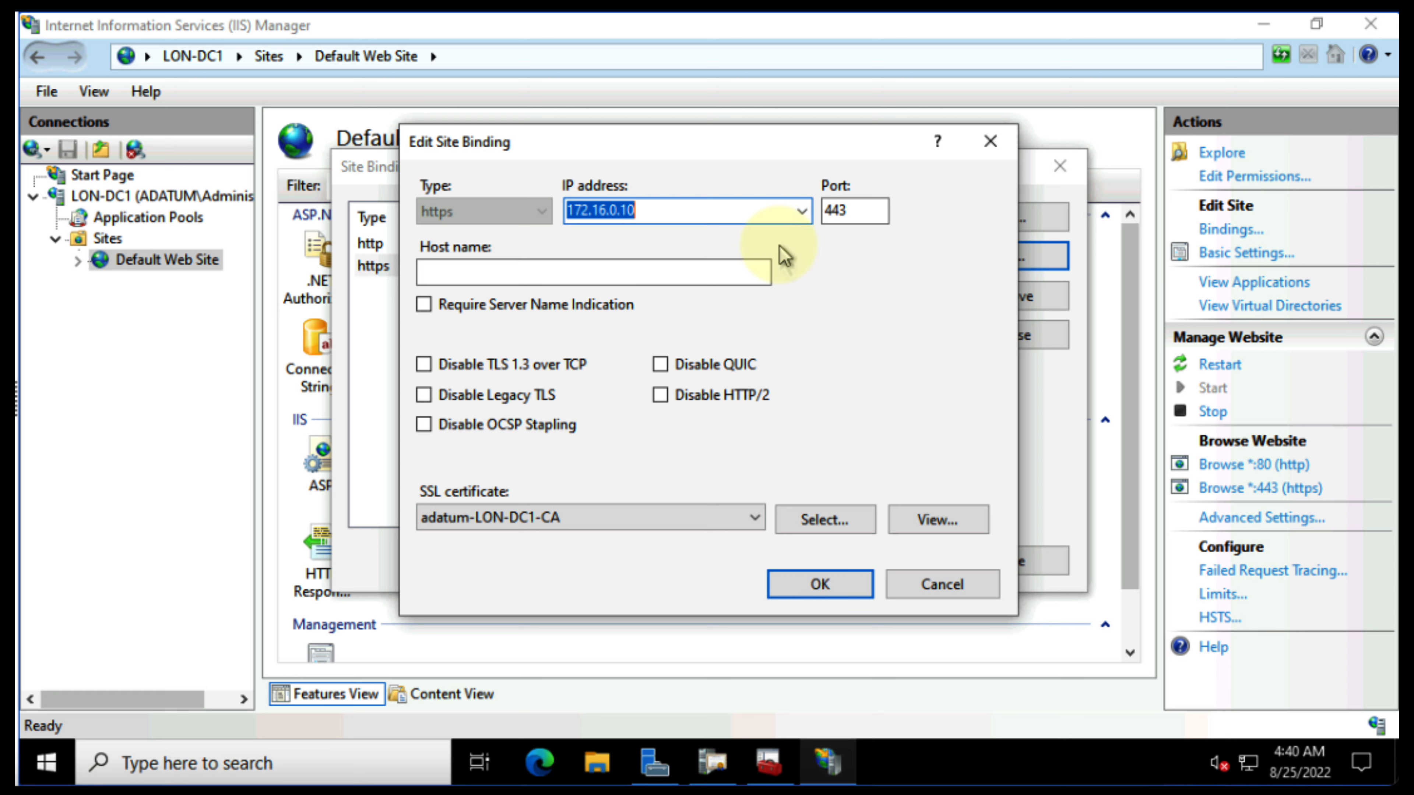
View the SSL certificate assigned to the https binding, close it, and save the edited binding
click(470, 271)
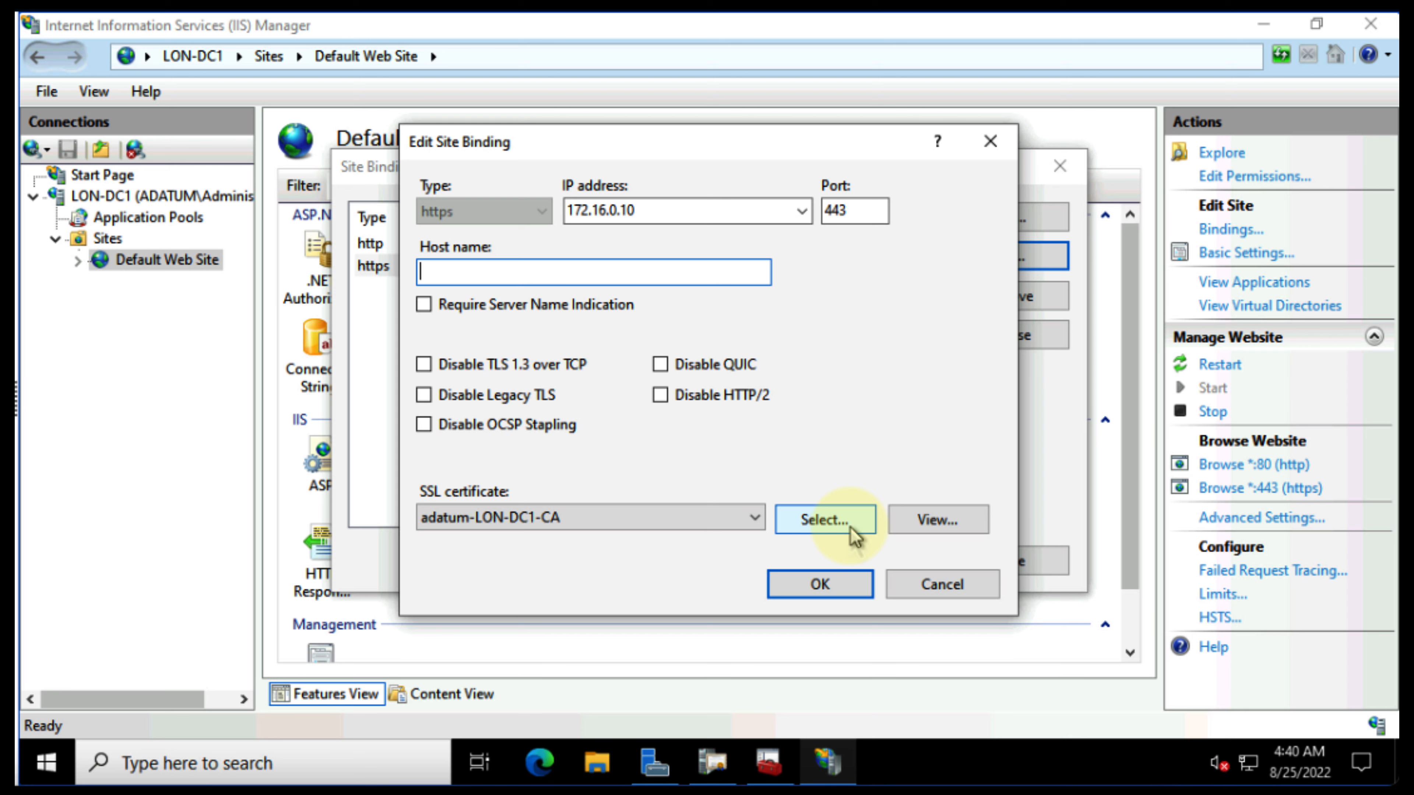
click(957, 532)
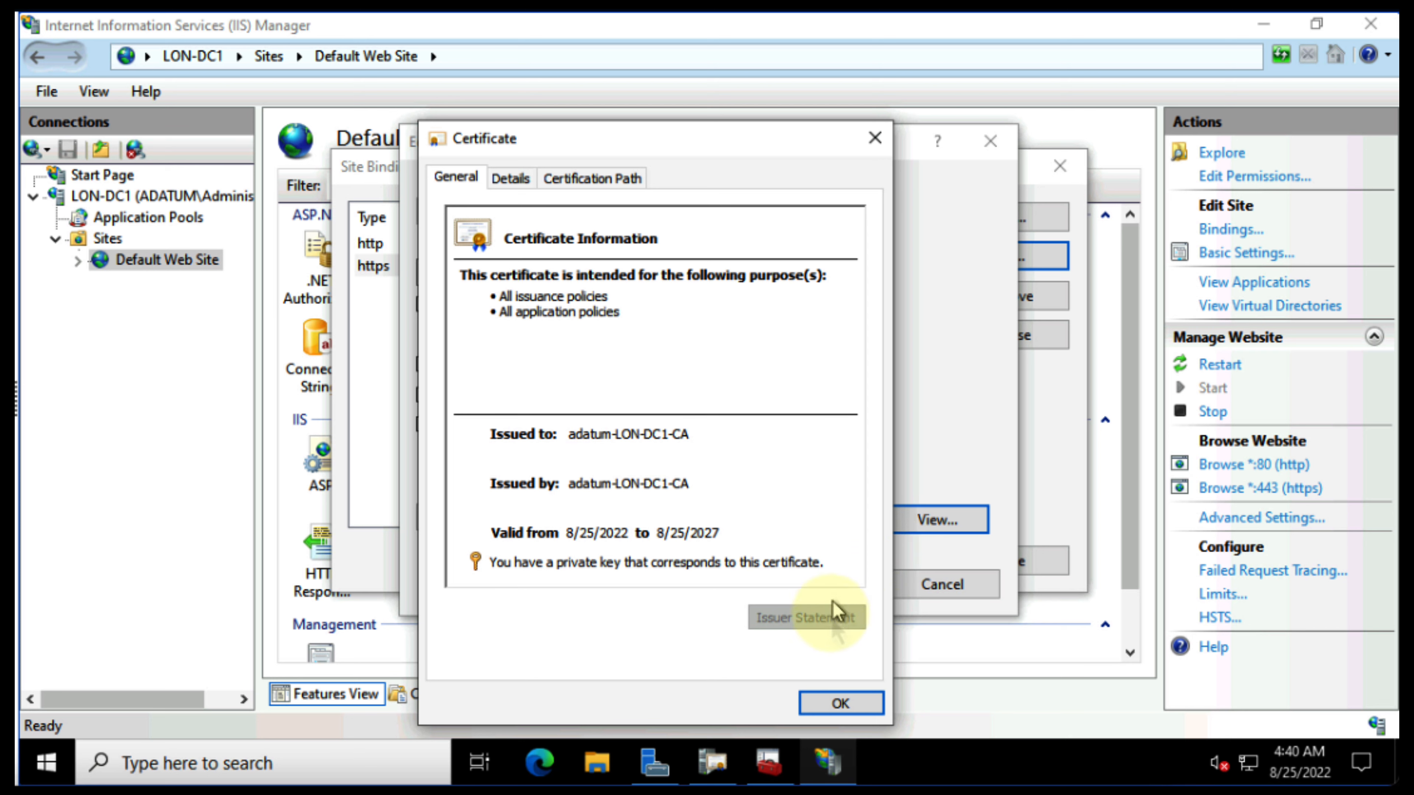
click(842, 703)
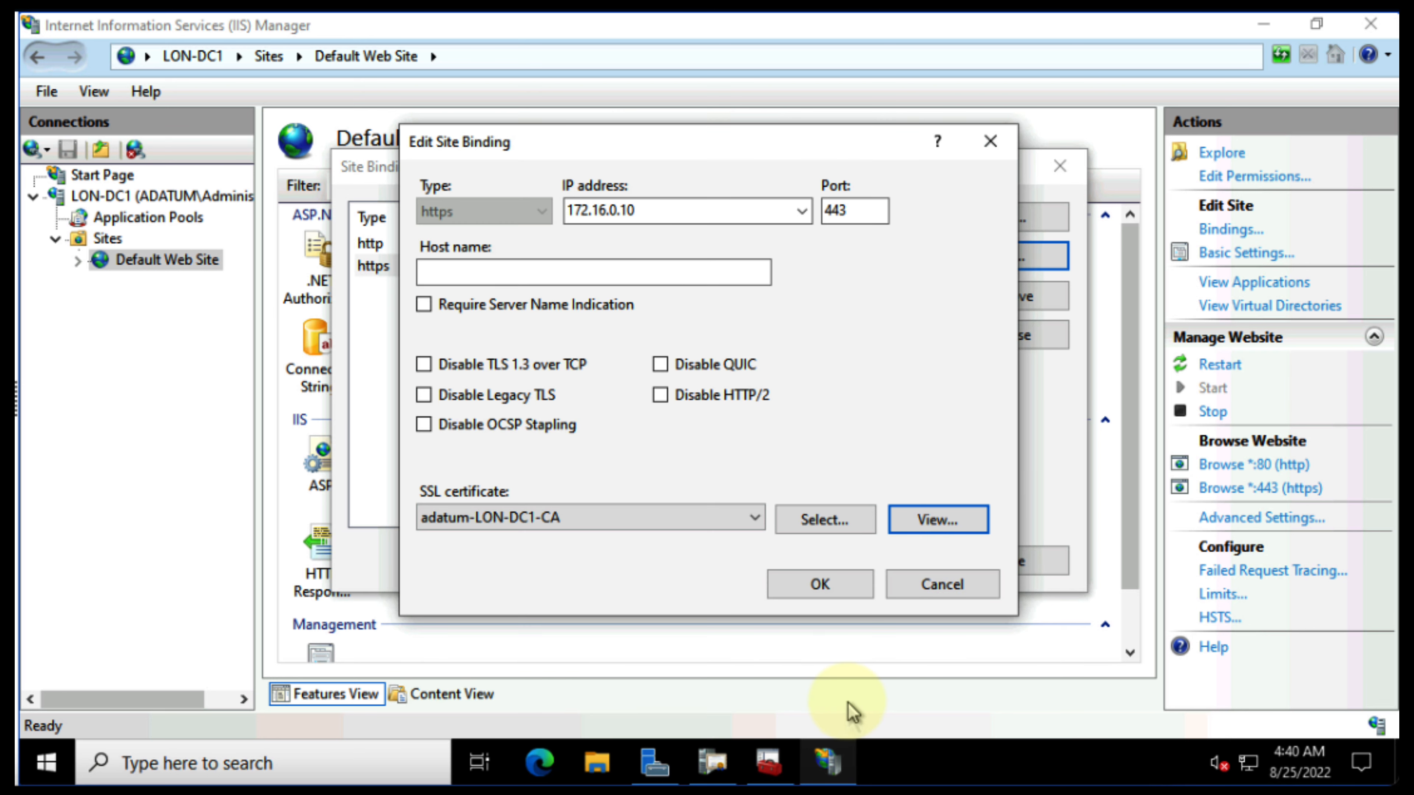
click(827, 584)
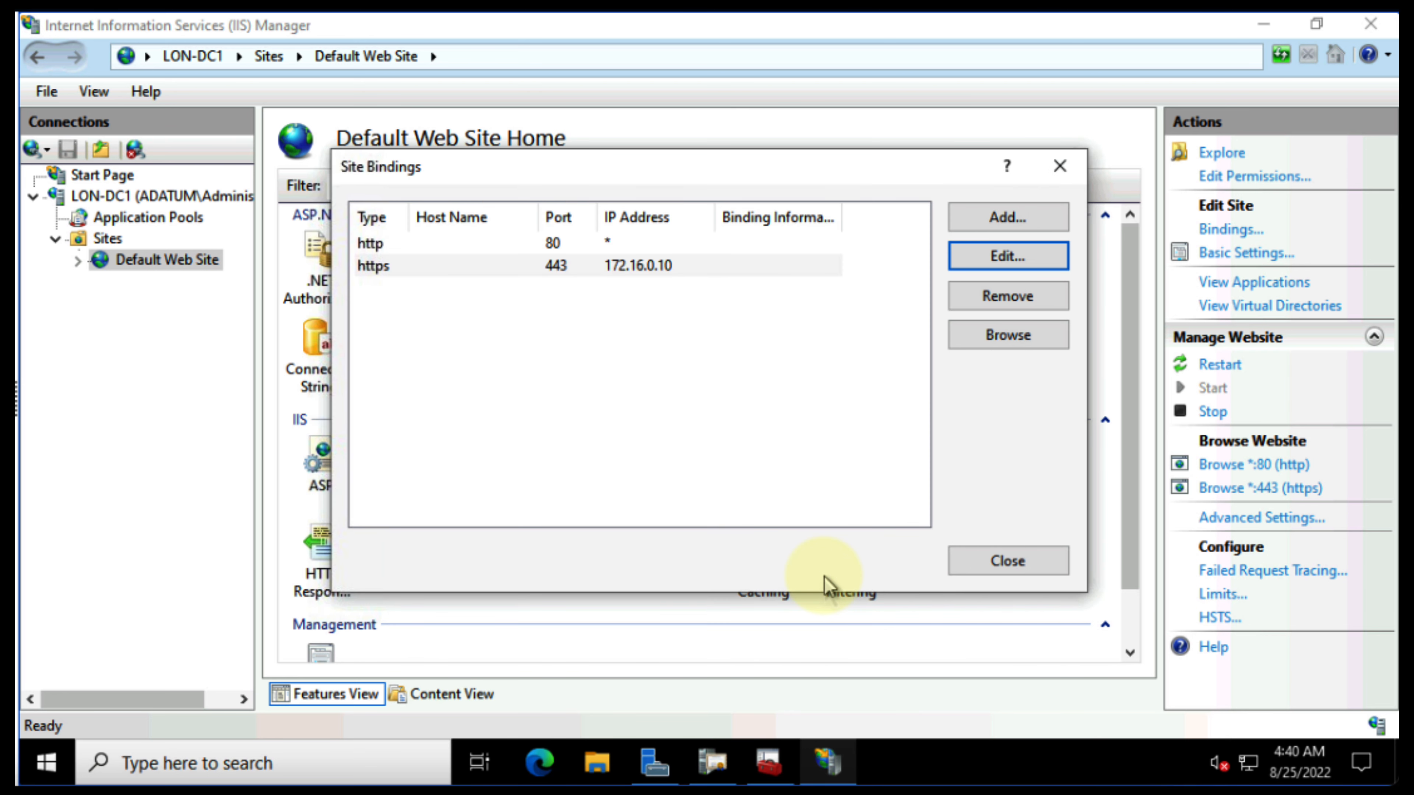